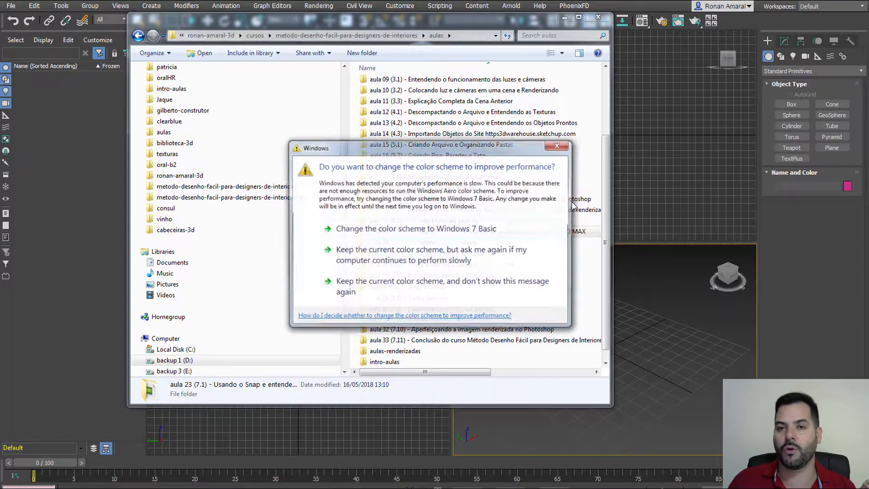
- Change the color scheme to Windows 7 Basic and bring the aulas folder window back in front
left_click(478, 229)
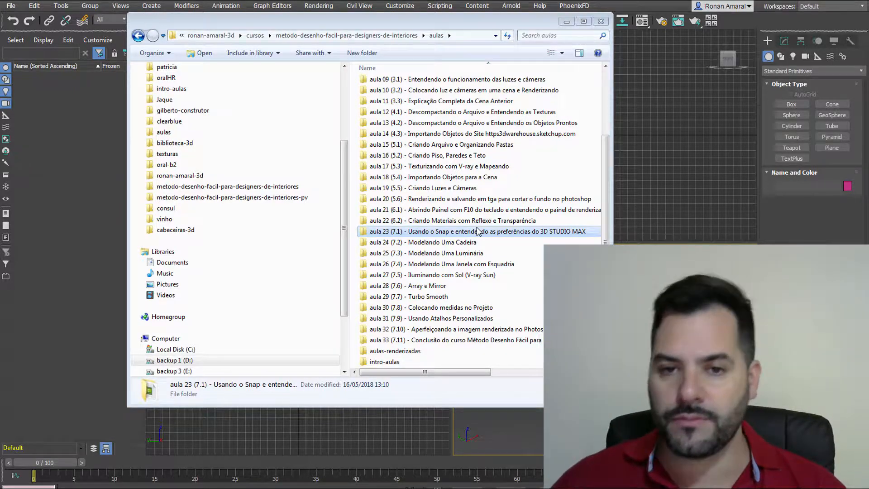
left_click(565, 23)
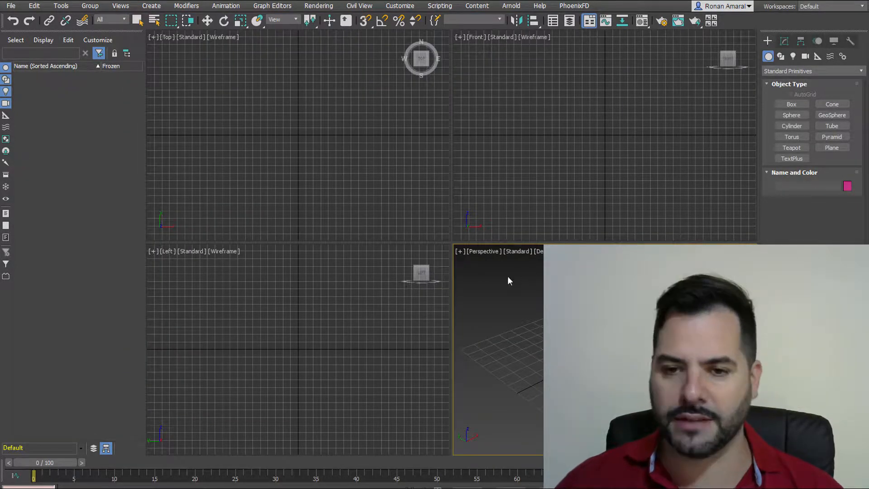
key("alt+Tab")
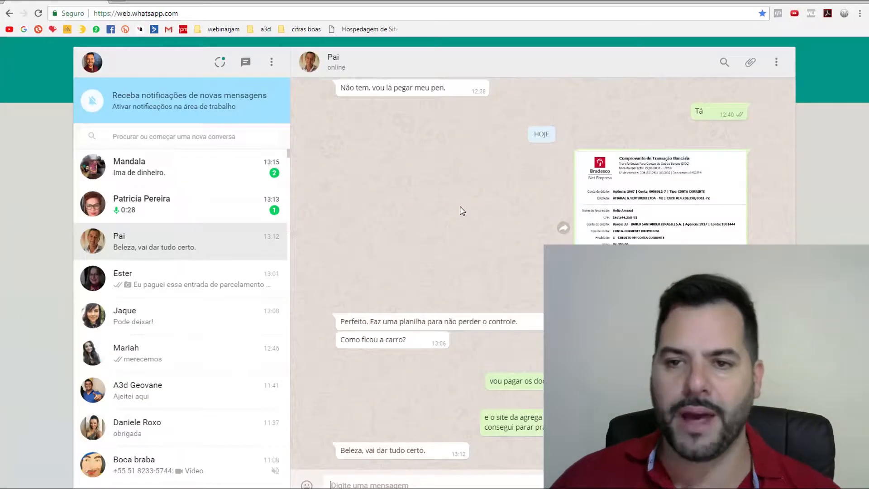
key("alt+Tab")
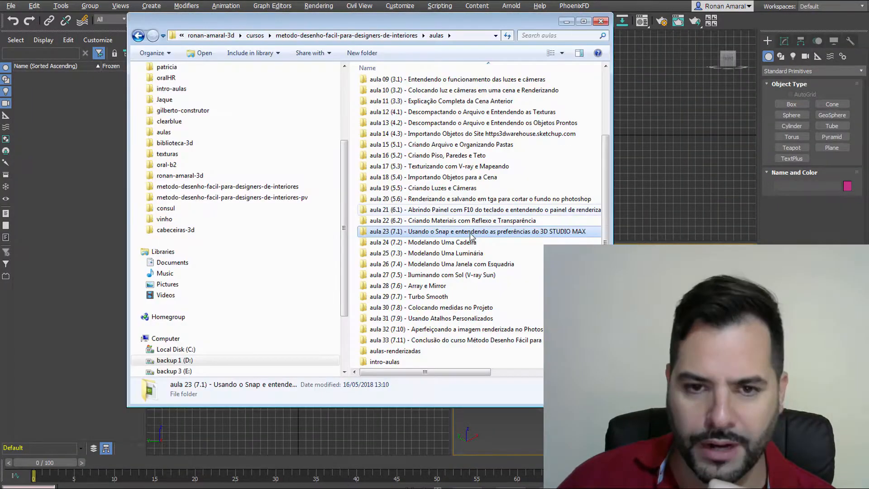
- Review the module 7 lesson folders one by one, from aula 24 (7.2) to aula 32 (7.10)
left_click(452, 246)
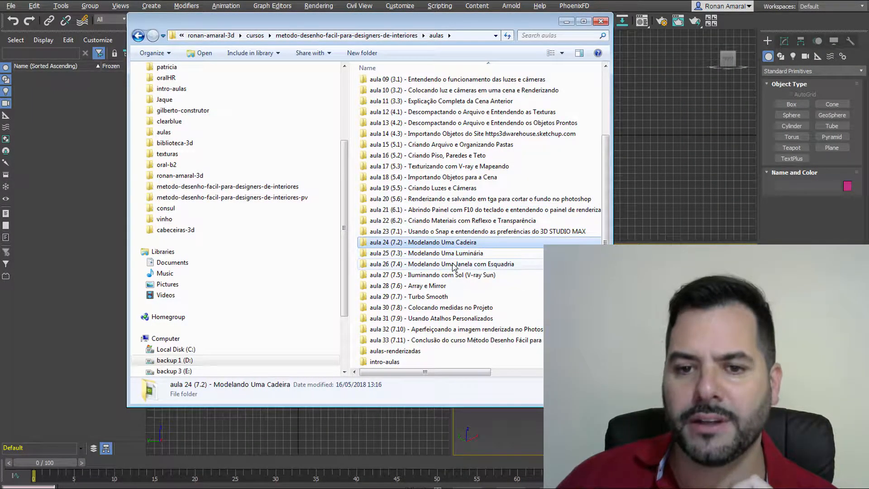
left_click(455, 267)
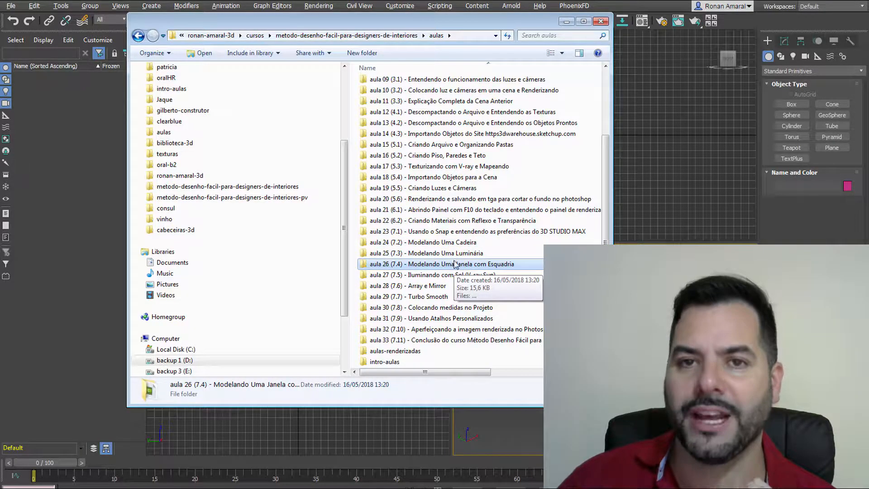
left_click(478, 246)
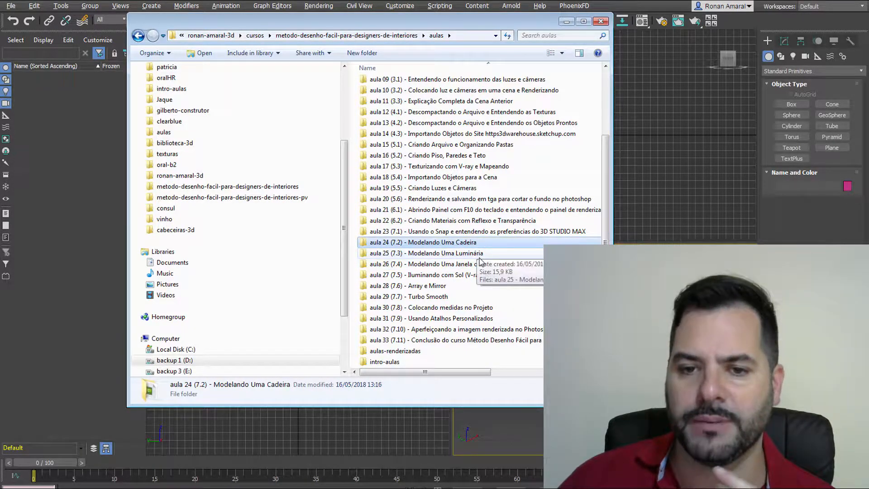
left_click(481, 254)
left_click(482, 265)
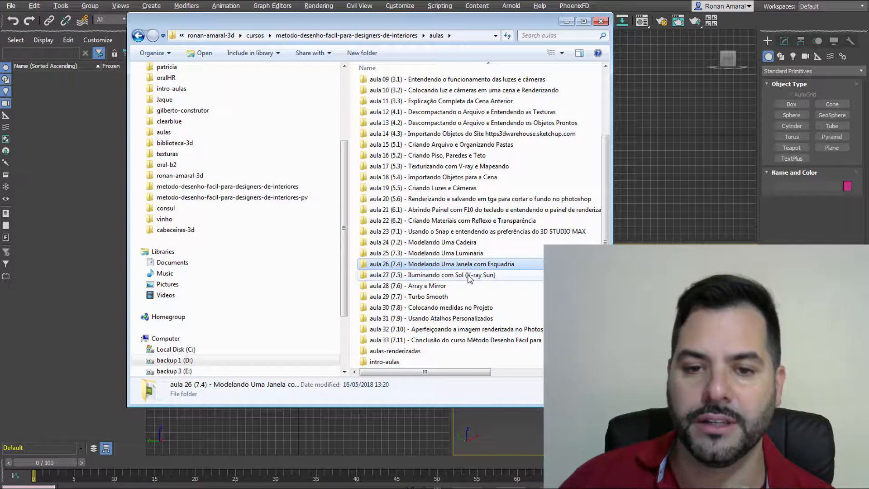
left_click(469, 277)
scroll(452, 280, "down", 1)
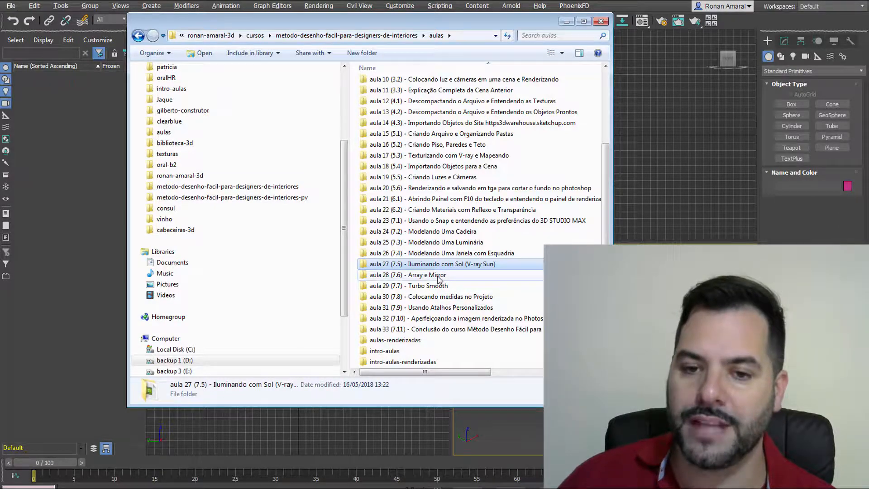
left_click(438, 277)
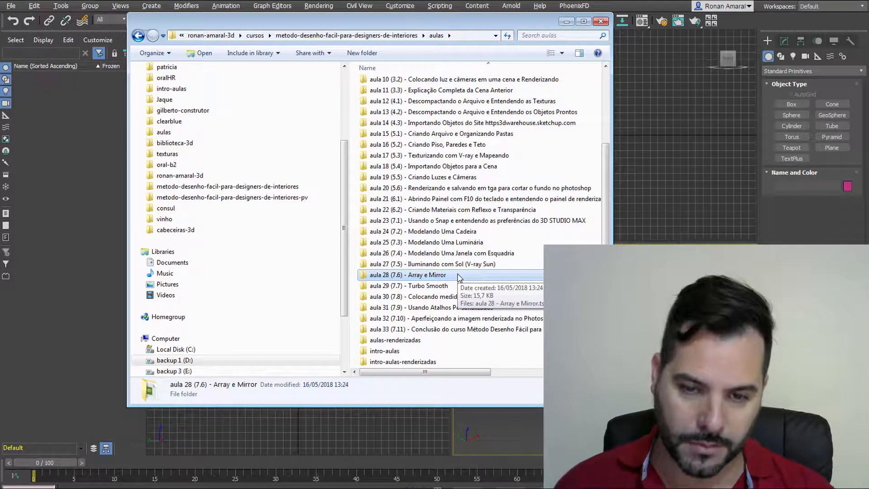
key("Down")
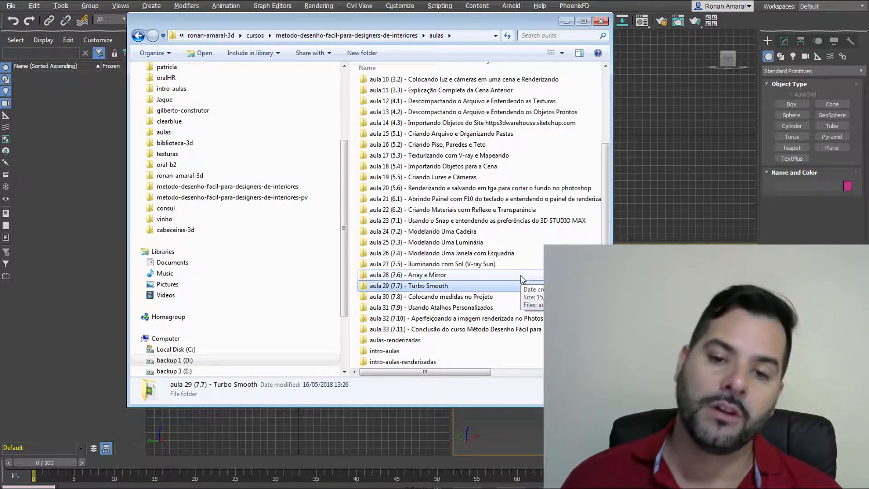
left_click(503, 297)
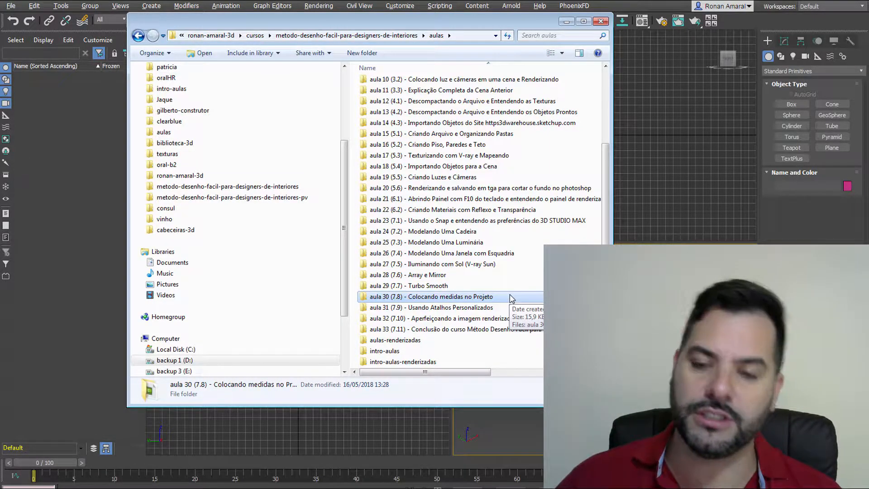
left_click(510, 308)
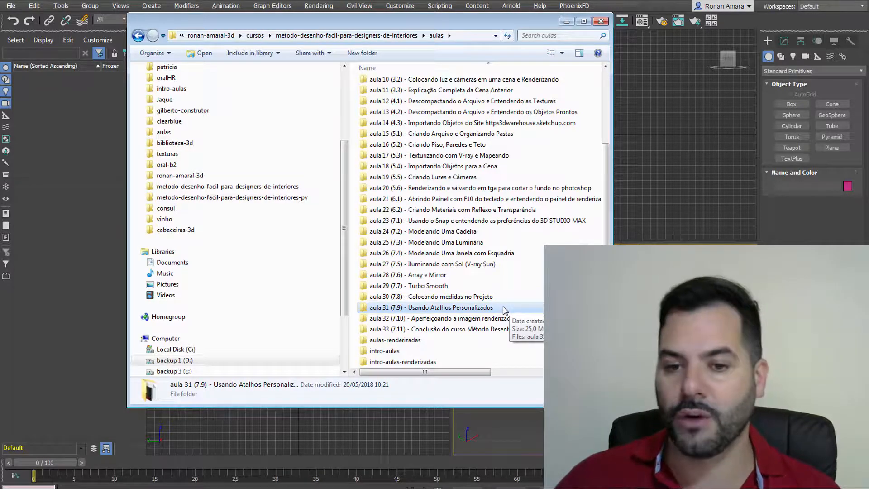
left_click(519, 319)
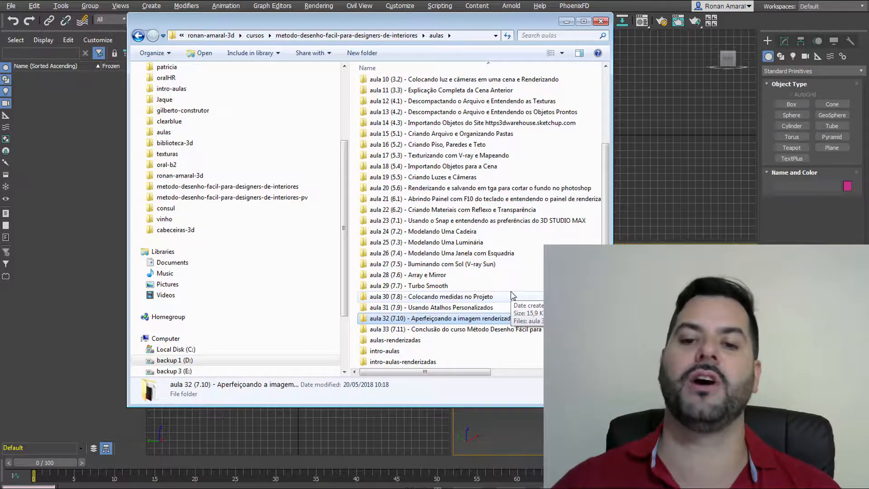
- Go through the lesson folders again from aula 24 (7.2) to aula 33 (7.11) and back to aula 26 (7.4)
left_click(513, 234)
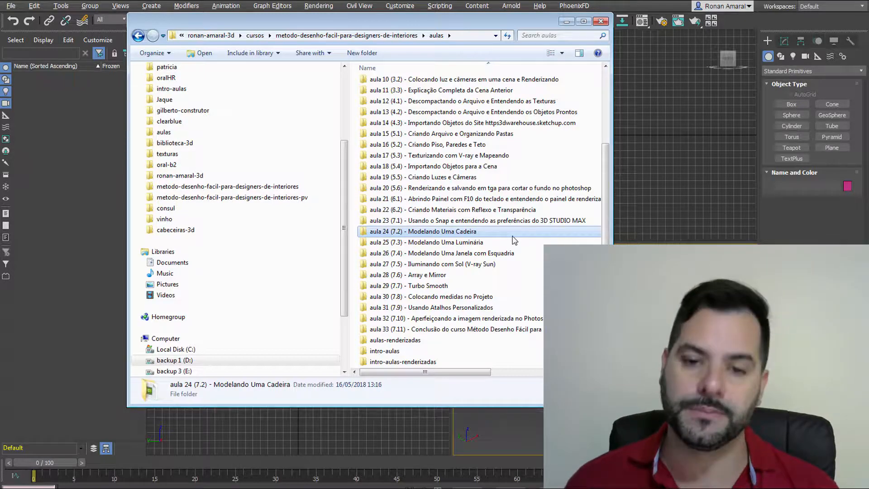
key("Down")
key("Down")
key("Down")
key("Down")
key("Down")
key("Down")
key("Down")
key("Down")
key("Down")
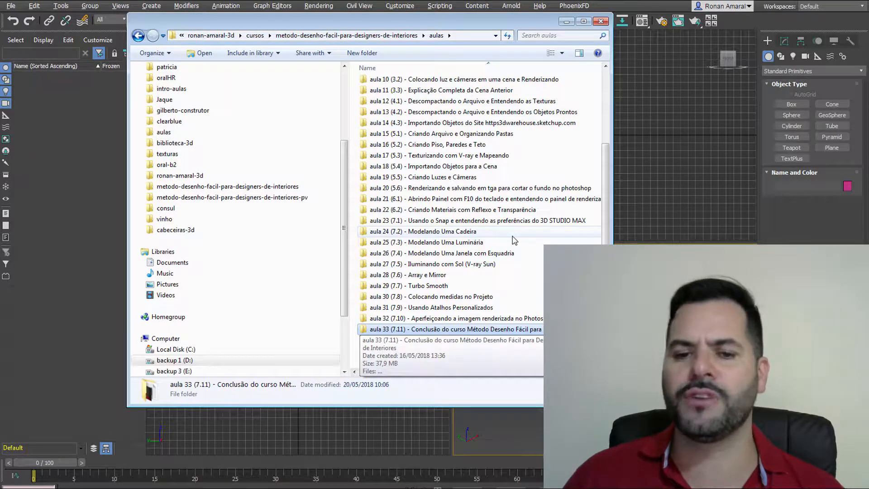
key("Up")
key("Up")
key("Up")
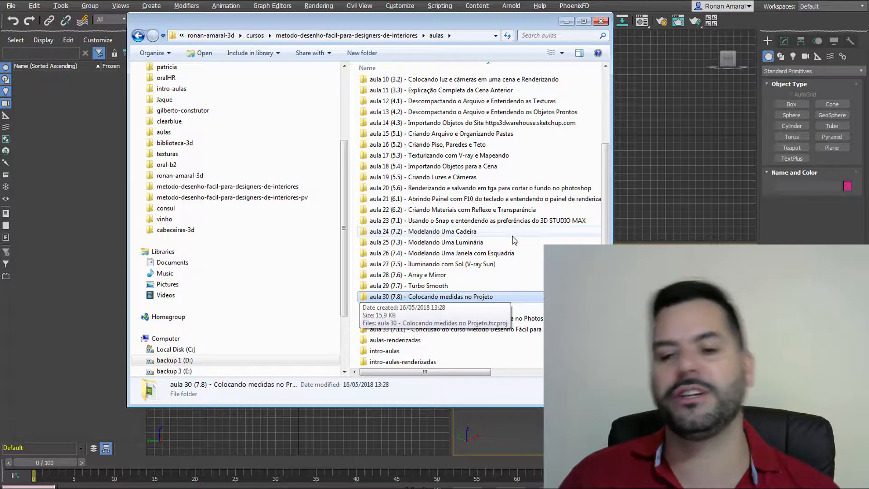
key("Down")
key("Down")
key("Down")
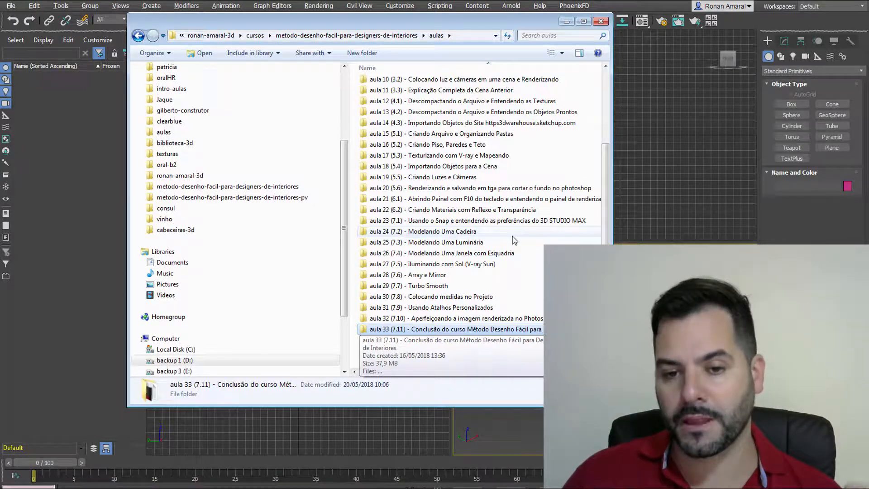
key("Up")
key("Up")
key("Up")
key("Up")
key("Up")
key("Up")
key("Up")
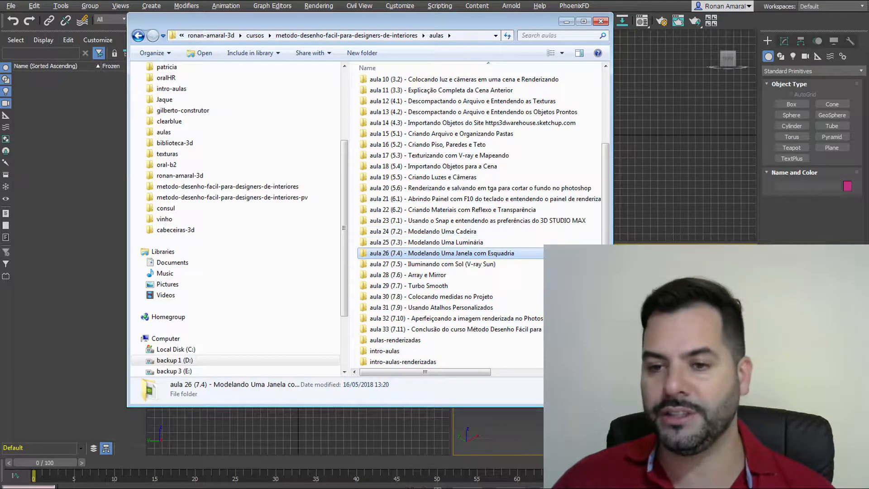
- Switch to 3ds Max, maximize the Perspective viewport and create a large box around the grid's center
key("alt+Tab")
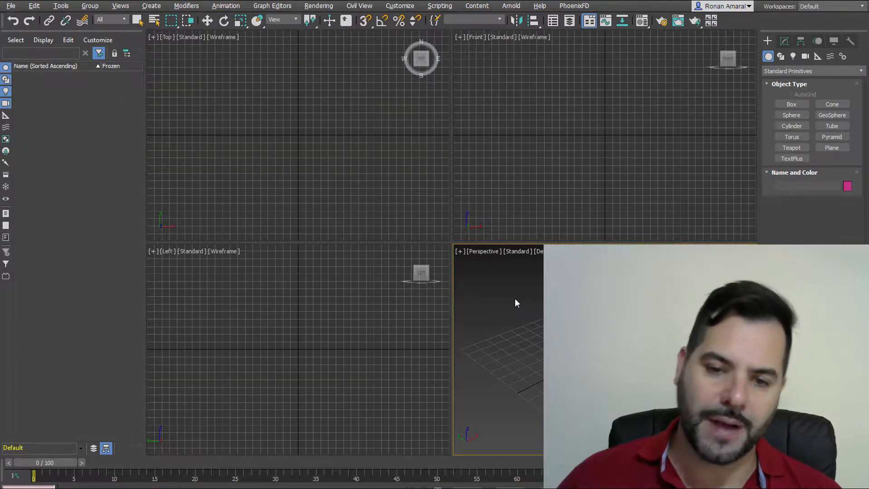
key("alt+w")
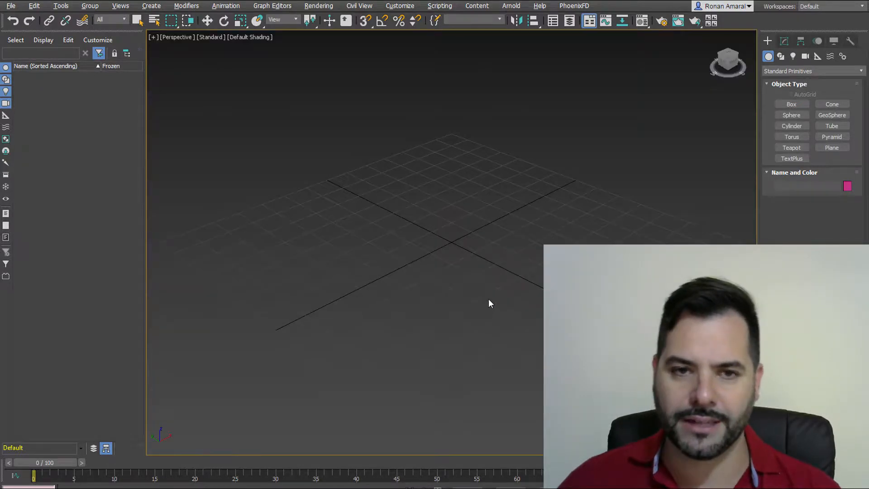
mouse_move(458, 254)
middle_mouse_down("alt")
mouse_move(455, 271)
mouse_move(452, 249)
middle_mouse_up("alt")
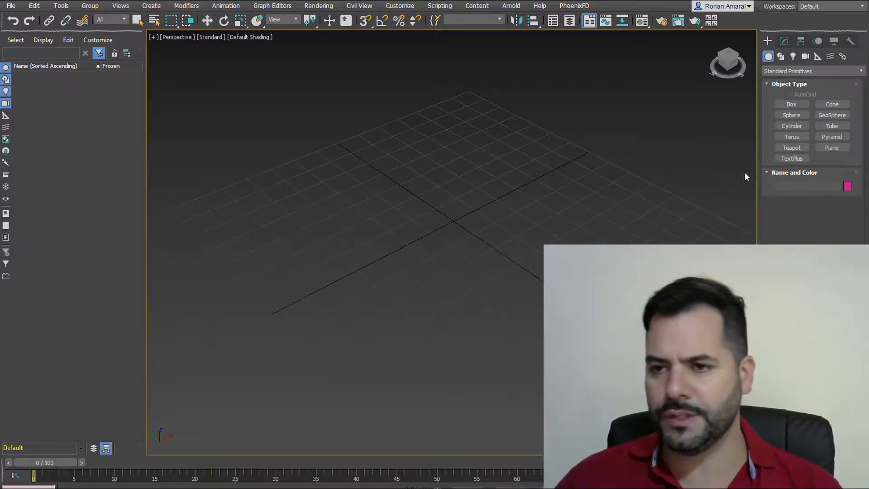
left_click_drag(486, 170, 460, 284)
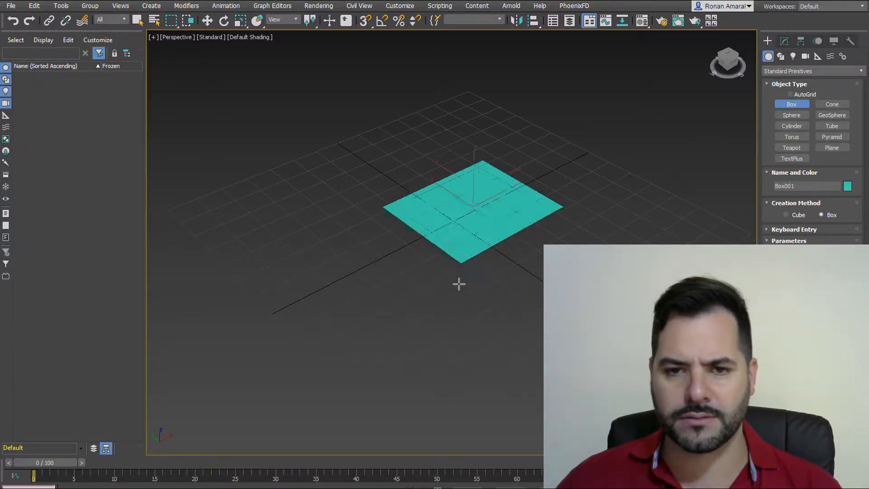
left_click(466, 225)
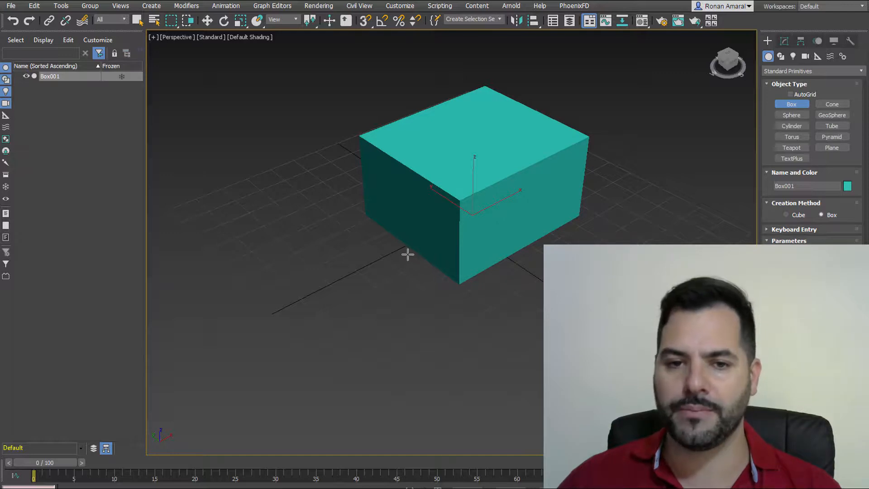
- Create a second, smaller box beside the large teal box and end box creation
middle_click_drag(408, 252, 524, 277)
left_click_drag(392, 209, 381, 254)
left_click(395, 173)
right_click(421, 281)
middle_click_drag(450, 254, 489, 270, "alt")
- Select the red and teal boxes alternately with the Select Object tool, ending with the teal box selected
left_click(320, 244)
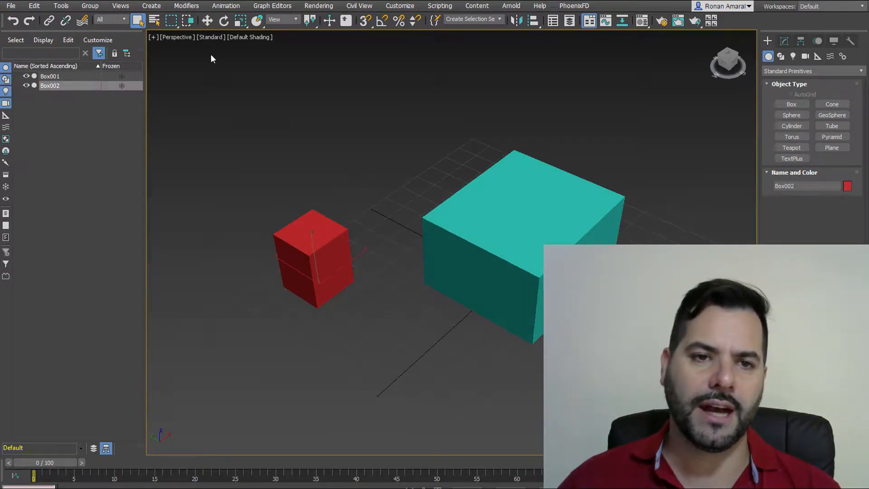
left_click(138, 22)
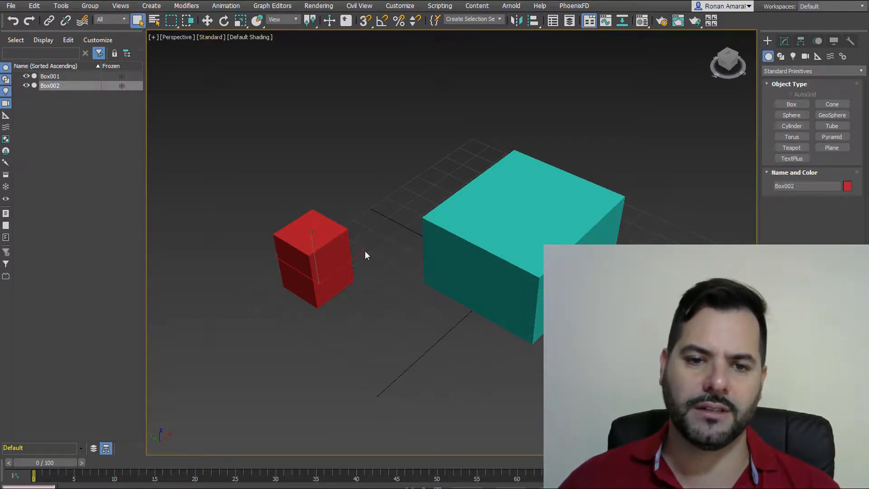
left_click(442, 224)
left_click(322, 232)
left_click(480, 215)
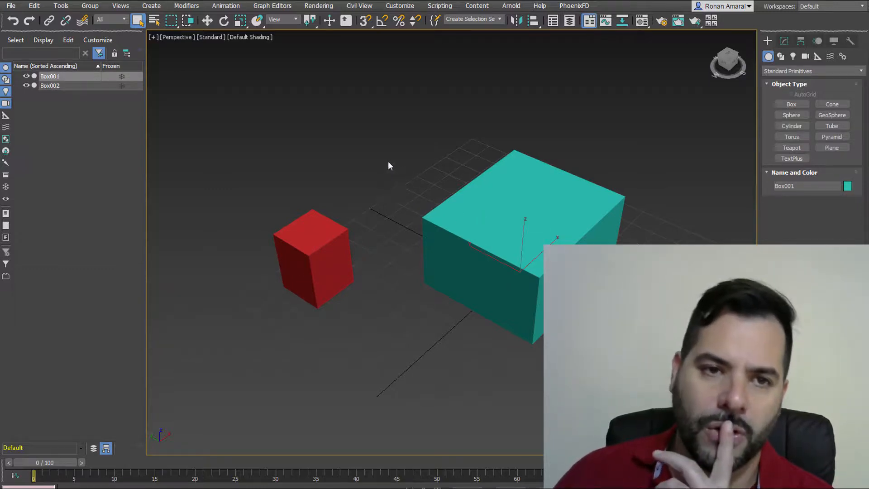
- With the Move tool active, turn off the transform gizmo and shift the red box slightly toward the teal box
left_click(208, 21)
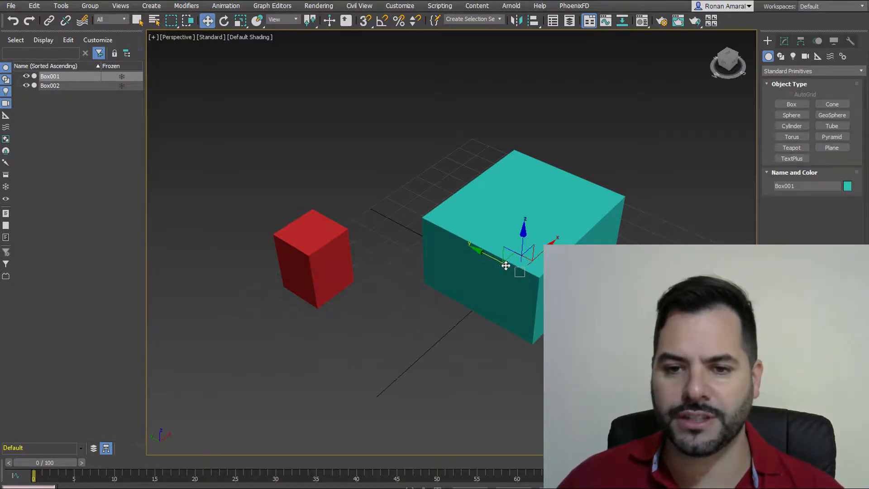
key("x")
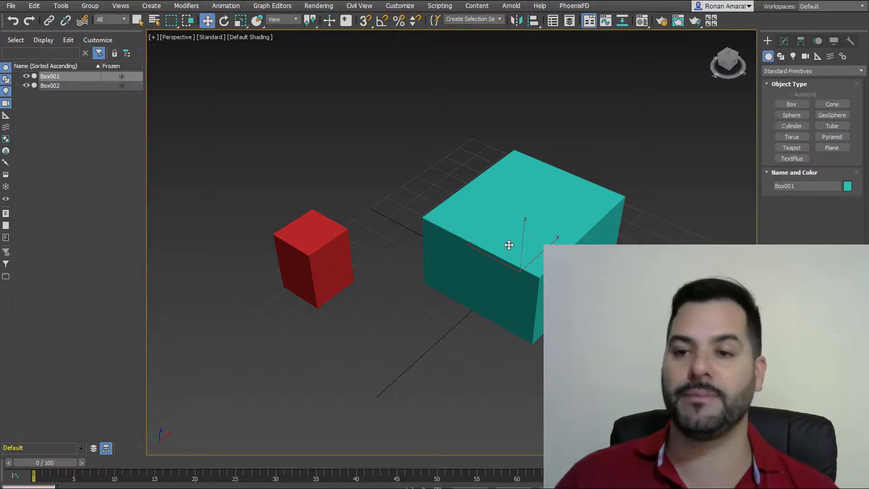
left_click(327, 242)
left_click_drag(327, 242, 354, 240)
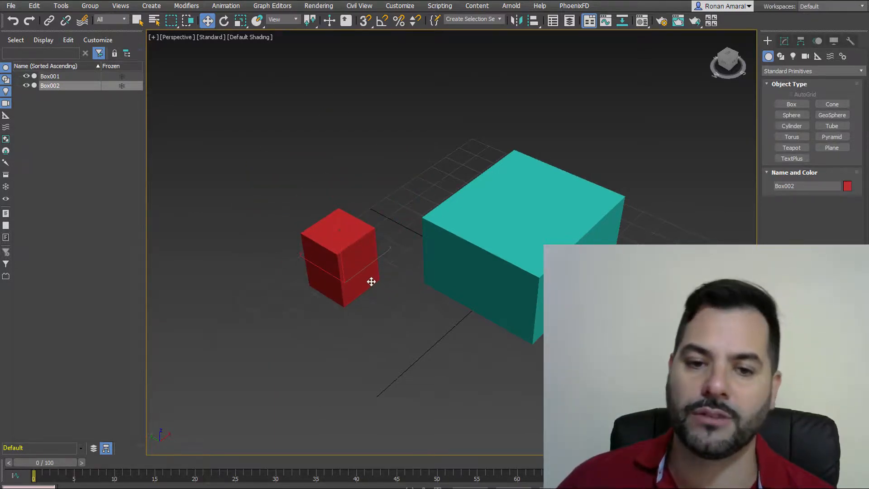
- Examine the axis display of the red box up close, and that of the teal box with it selected
scroll(357, 285, "up", 5)
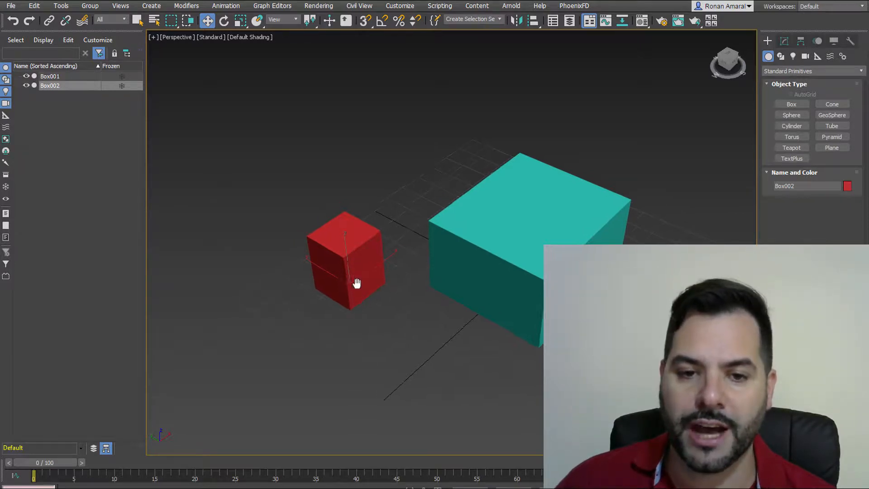
scroll(376, 273, "up", 3)
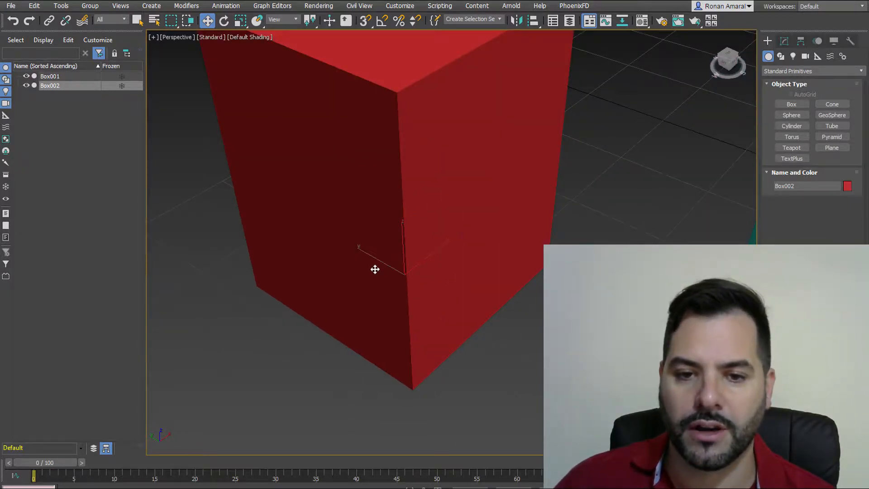
scroll(374, 271, "down", 8)
left_click(486, 258)
scroll(477, 266, "up", 4)
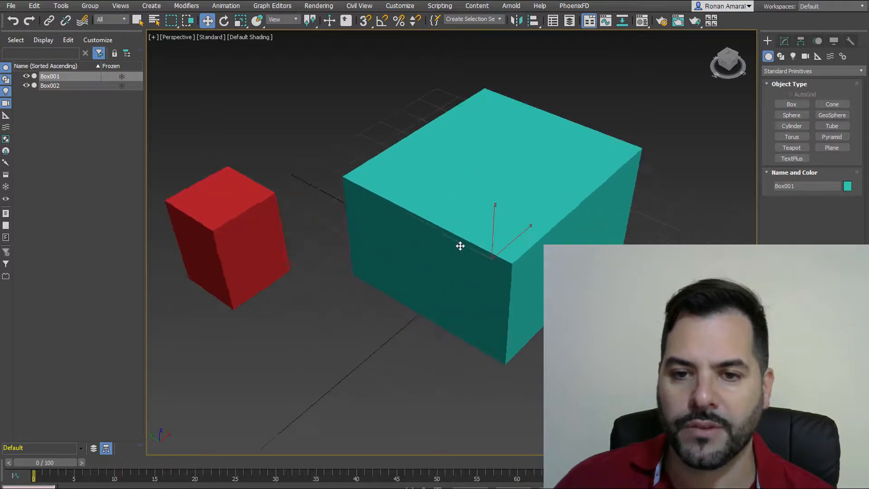
scroll(492, 252, "up", 3)
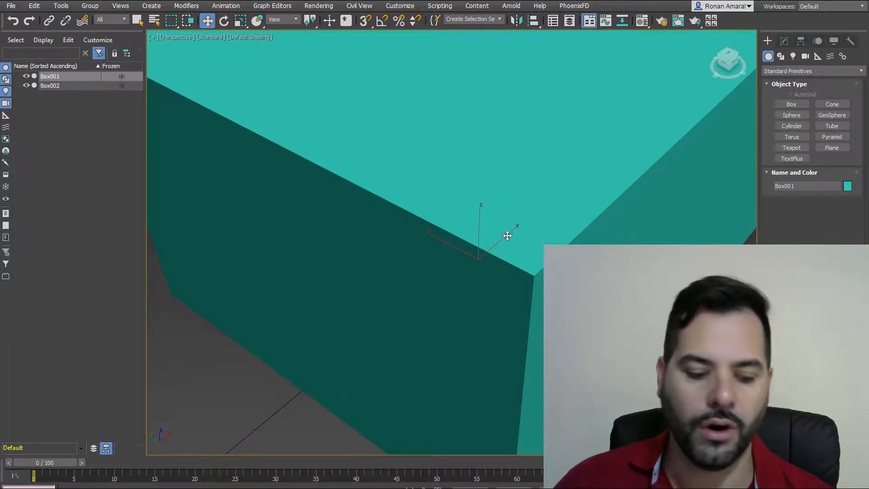
middle_click_drag(534, 272, 539, 266)
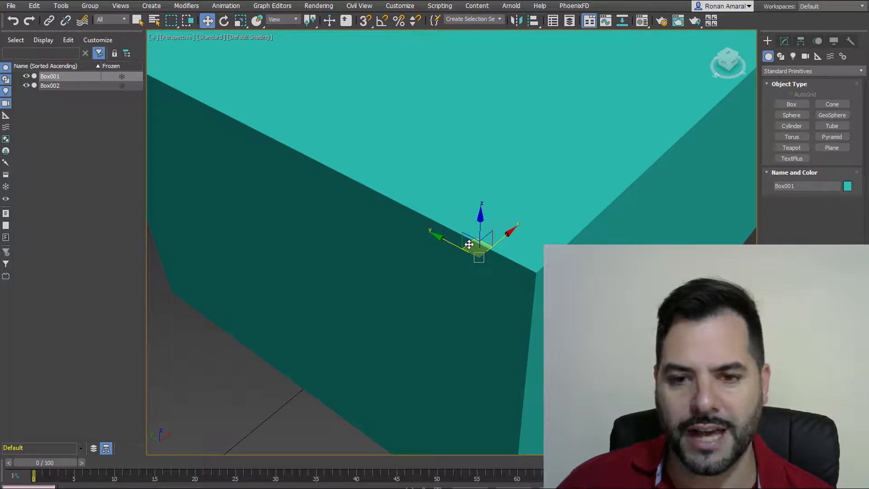
- Switch the transform gizmo on and off several times on the teal box, nudge the box slightly, and leave the gizmo off
key("ctrl+shift+x")
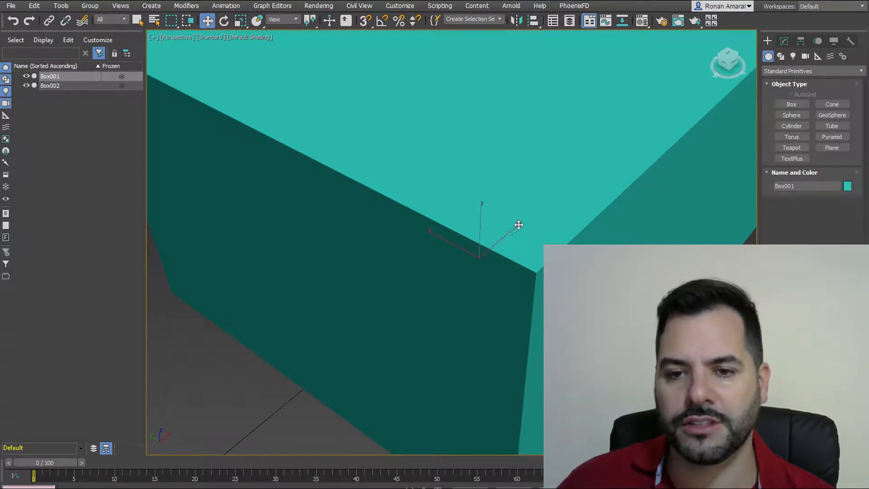
key("ctrl+shift+x")
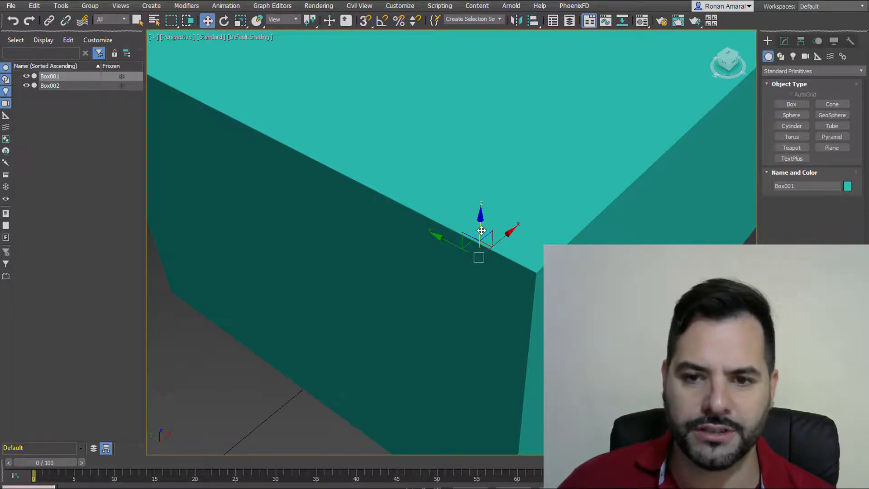
key("ctrl+shift+x")
key("x")
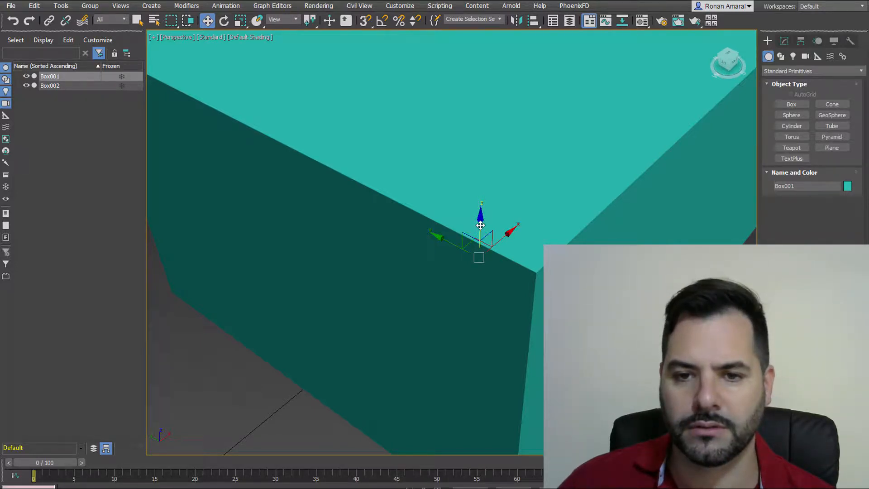
key("x")
key("ctrl+shift+x")
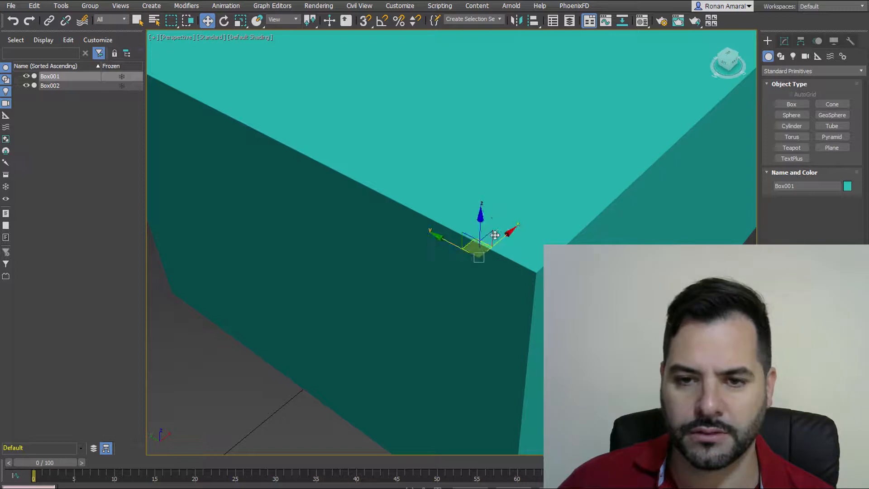
key("ctrl+shift+x")
key("x")
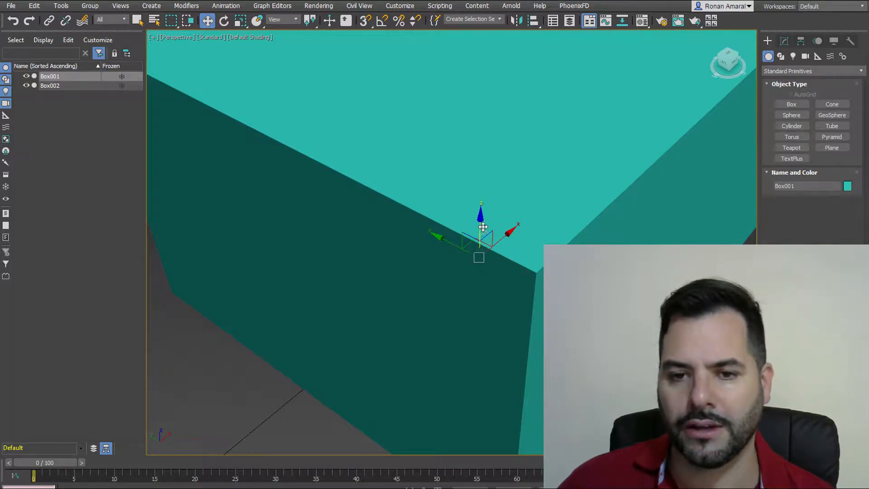
key("x")
key("ctrl+shift+x")
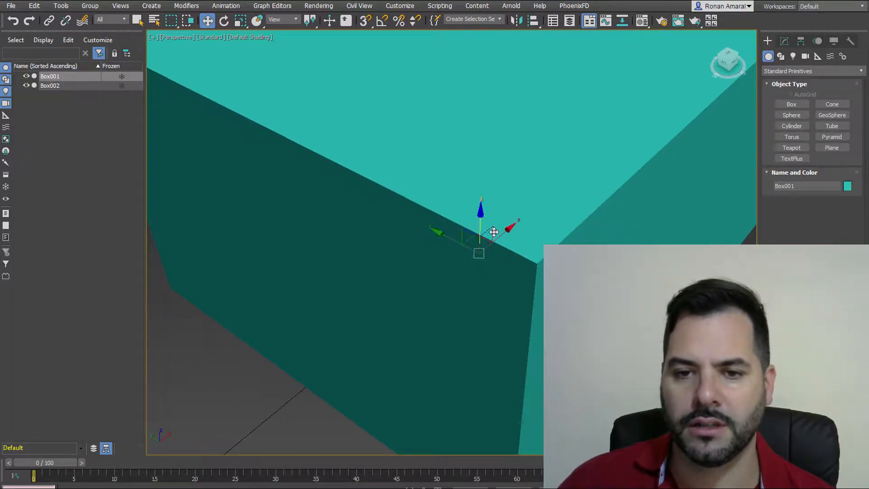
left_click_drag(495, 234, 499, 233)
key("ctrl+shift+x")
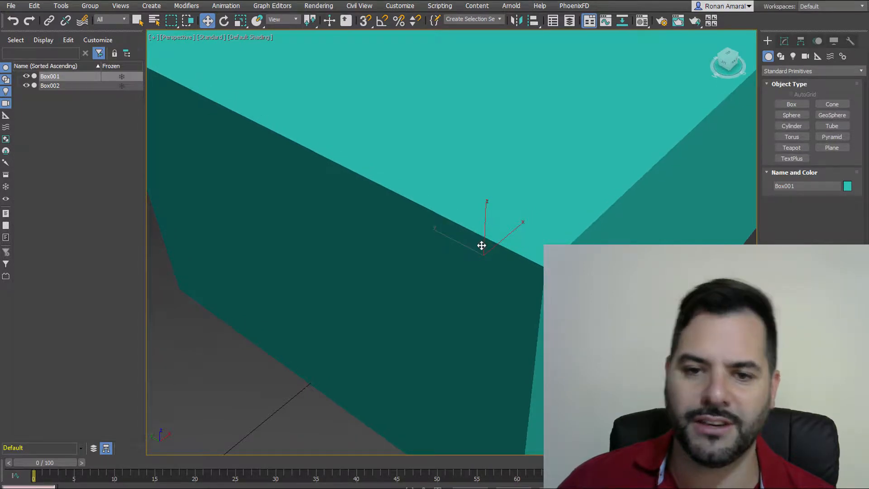
- Clear the selection in the viewport and select the teal box again
scroll(481, 250, "down", 3)
scroll(483, 254, "down", 5)
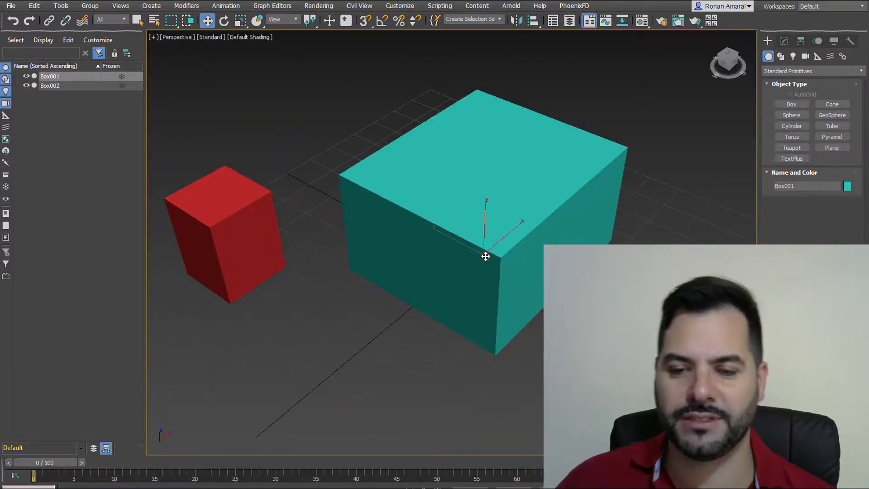
left_click(563, 301)
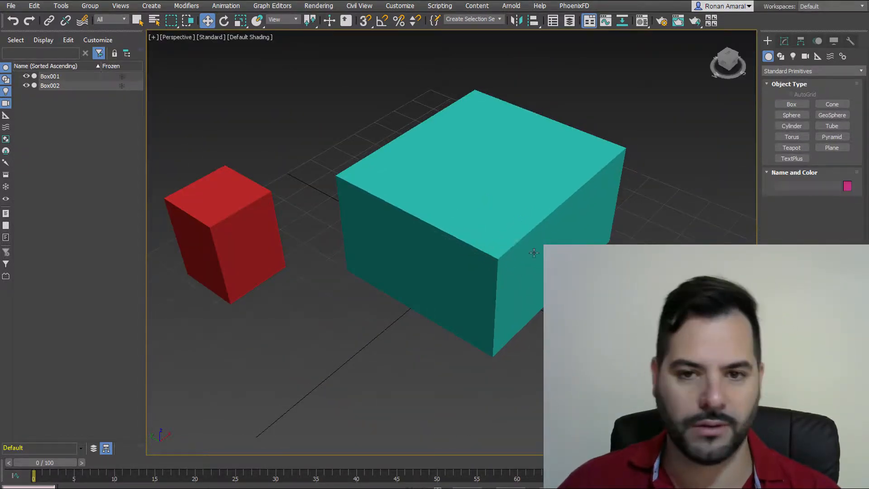
left_click(516, 235)
scroll(517, 235, "up", 3)
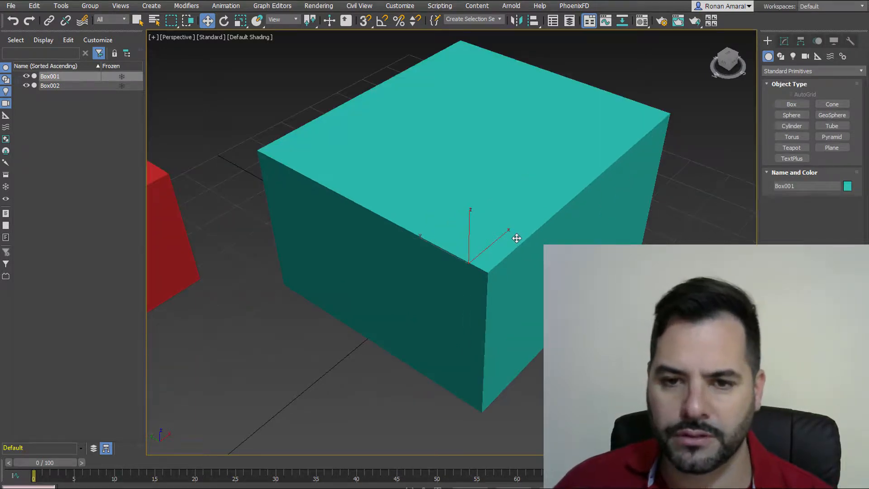
scroll(493, 250, "down", 5)
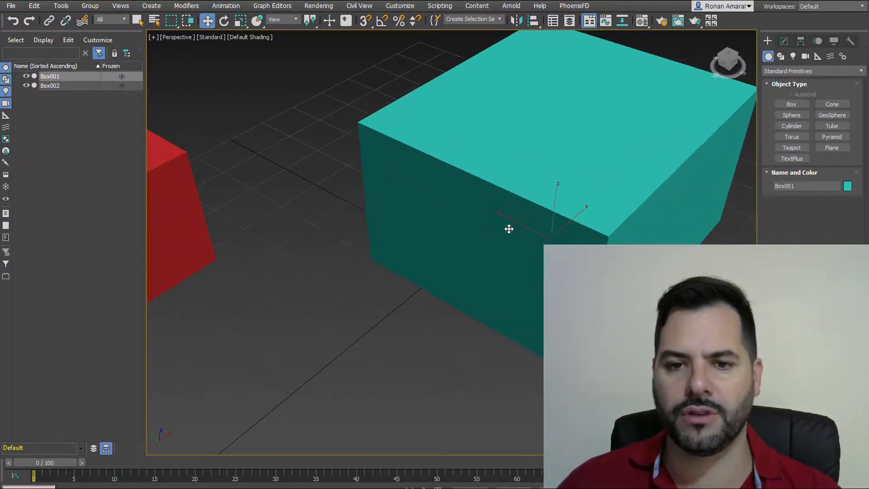
- Try moving the red box and the teal box freely with the gizmo off, and undo the moves
left_click(364, 230)
mouse_move(385, 223)
left_mouse_down()
mouse_move(338, 212)
mouse_move(380, 217)
left_mouse_up()
left_click_drag(522, 225, 506, 208)
key("ctrl+z")
key("ctrl+z")
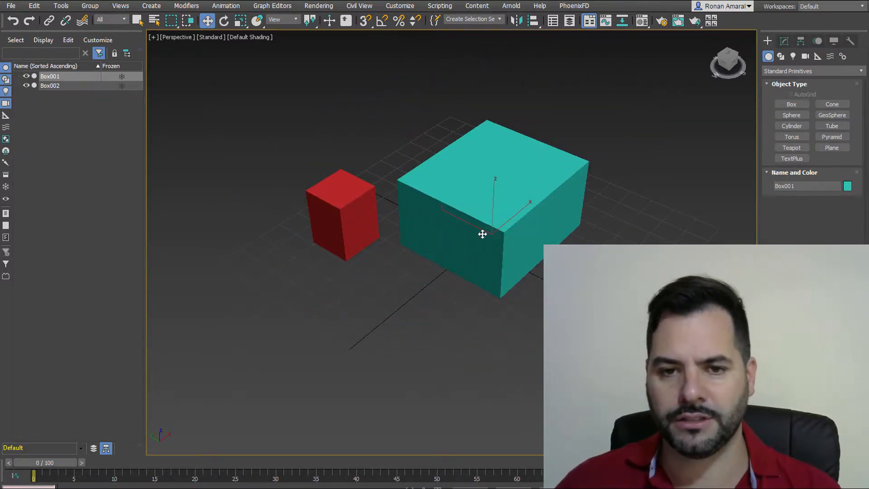
- Select the red box and then the teal box with the Move tool, ending with the teal box selected
mouse_move(483, 235)
middle_mouse_down("alt")
mouse_move(489, 188)
mouse_move(474, 237)
middle_mouse_up("alt")
left_click(365, 189)
left_click(453, 180)
middle_click_drag(467, 188, 484, 206)
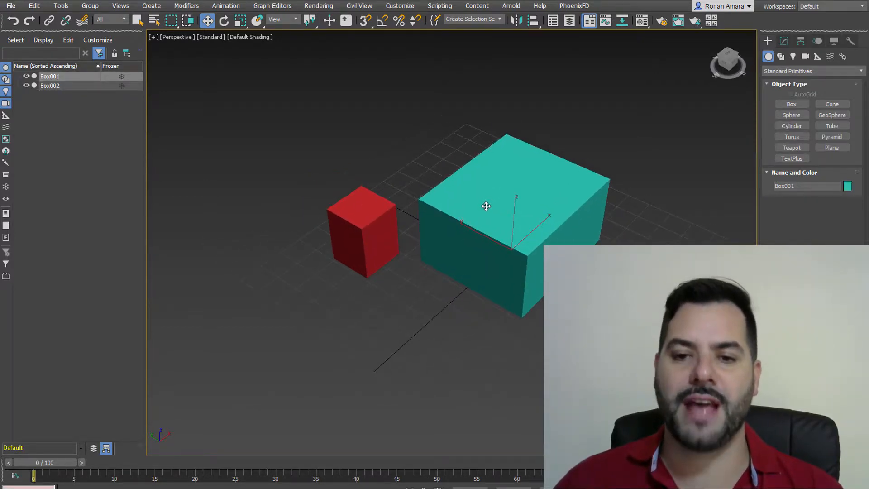
scroll(486, 208, "up", 2)
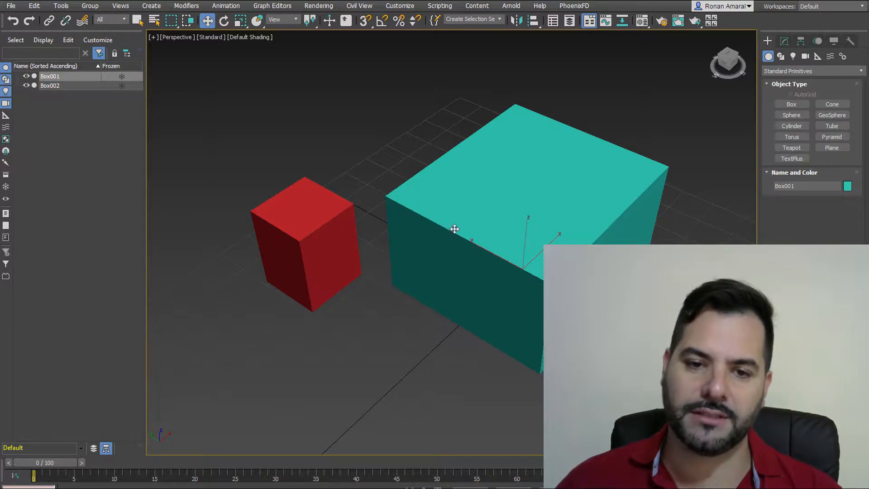
- Move the red and teal boxes alternately by freehand shifts, ending with the red box selected
left_click_drag(335, 218, 320, 229)
left_click_drag(456, 205, 504, 188)
left_click_drag(324, 228, 366, 207)
left_click_drag(461, 194, 472, 217)
left_click_drag(331, 211, 336, 225)
left_click(335, 225)
- Open the Grid and Snap Settings and choose the Standard group of snap types
scroll(362, 217, "up", 5)
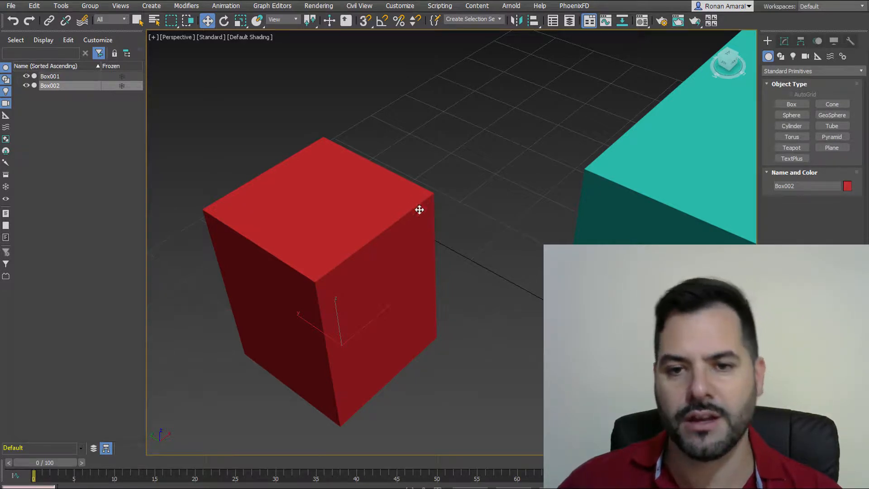
middle_click_drag(520, 229, 414, 253)
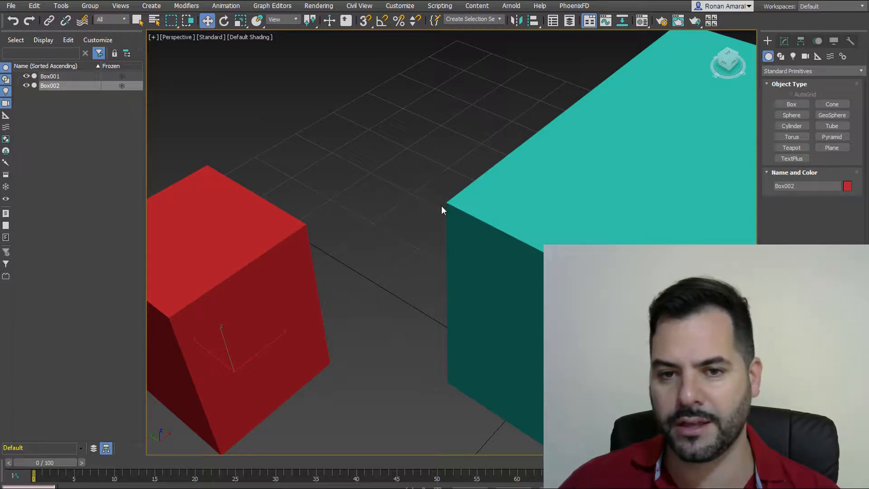
scroll(449, 227, "down", 5)
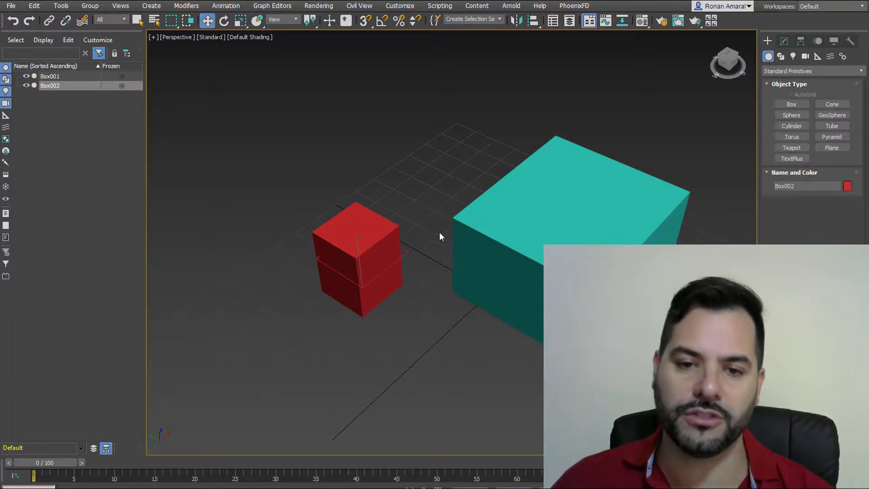
middle_click_drag(438, 231, 444, 230)
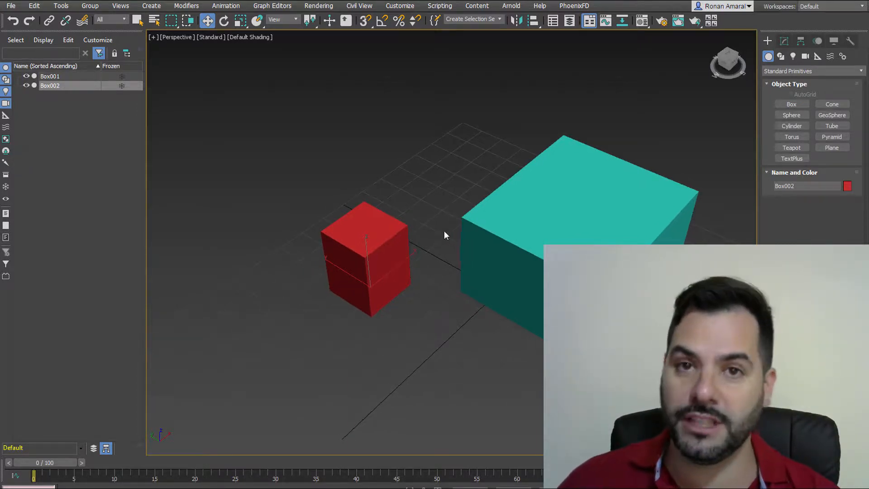
right_click(364, 23)
left_click_drag(427, 187, 449, 146)
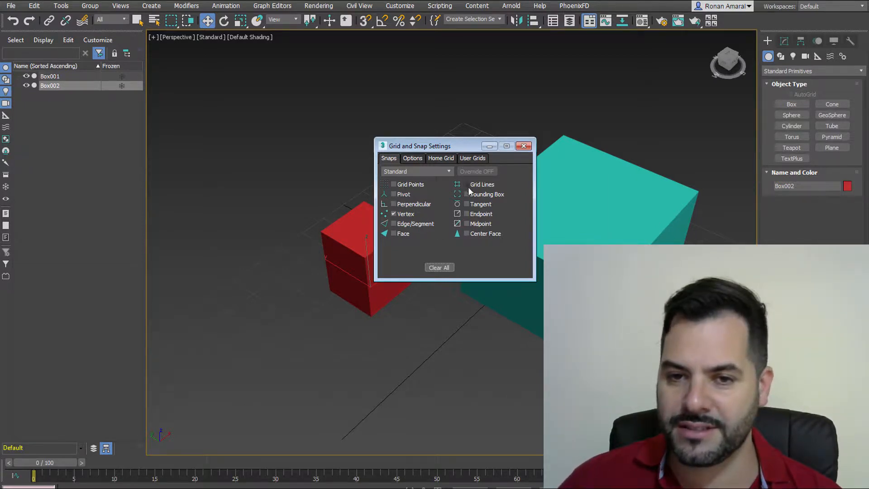
left_click(403, 171)
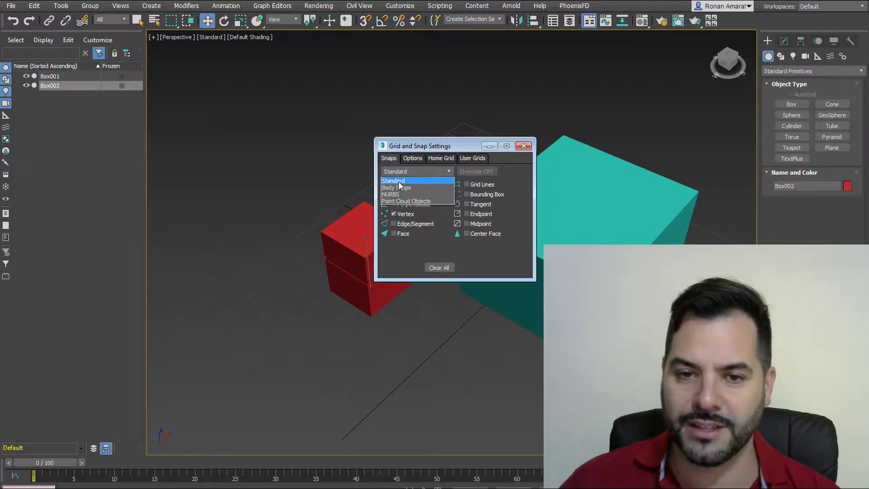
left_click(398, 182)
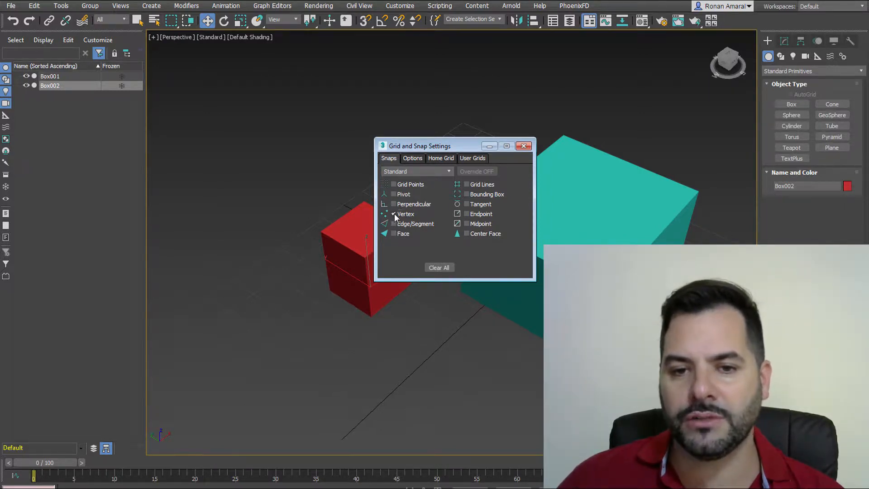
- Set the snap marker size to 50 pixels in the snap options
left_click(412, 159)
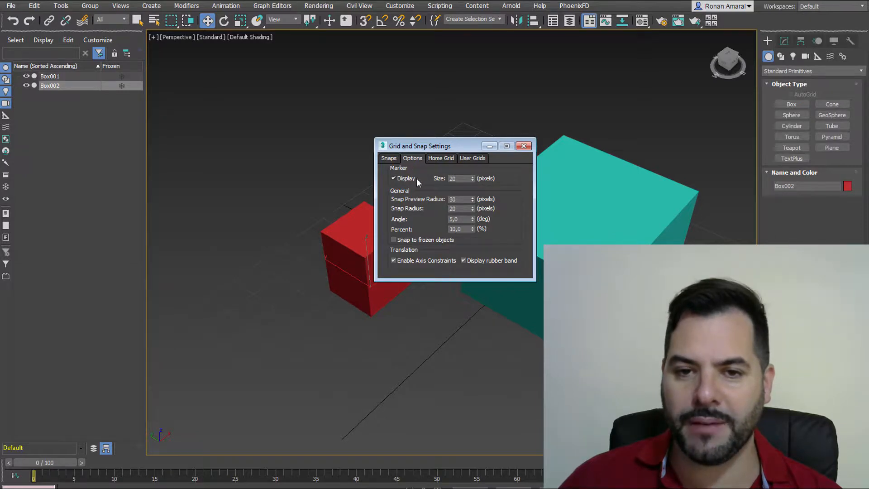
double_click(458, 178)
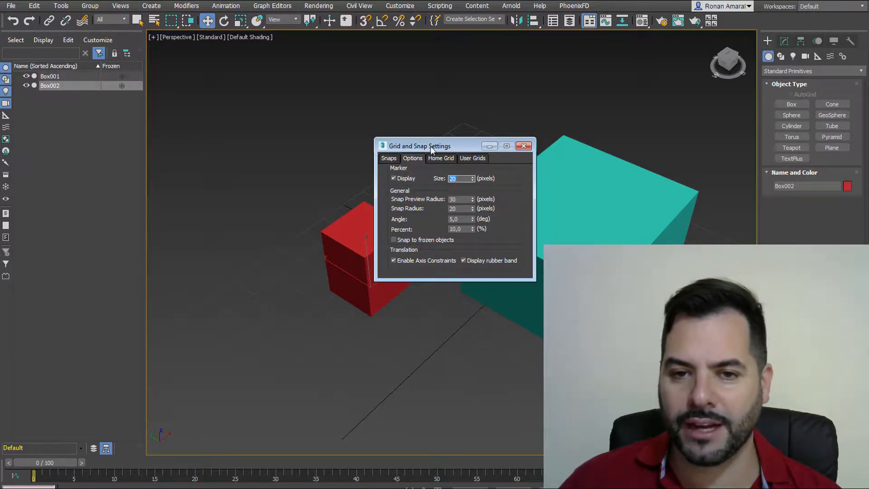
left_click_drag(430, 146, 469, 145)
type("5")
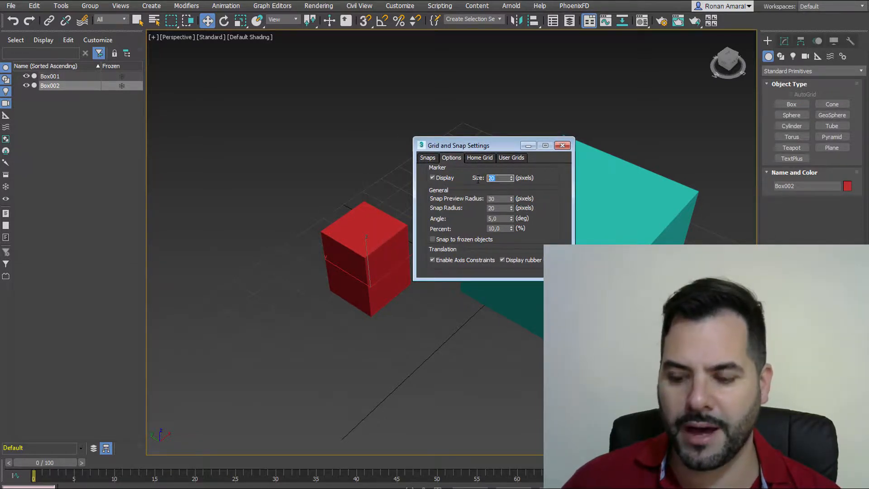
type("0")
key("Return")
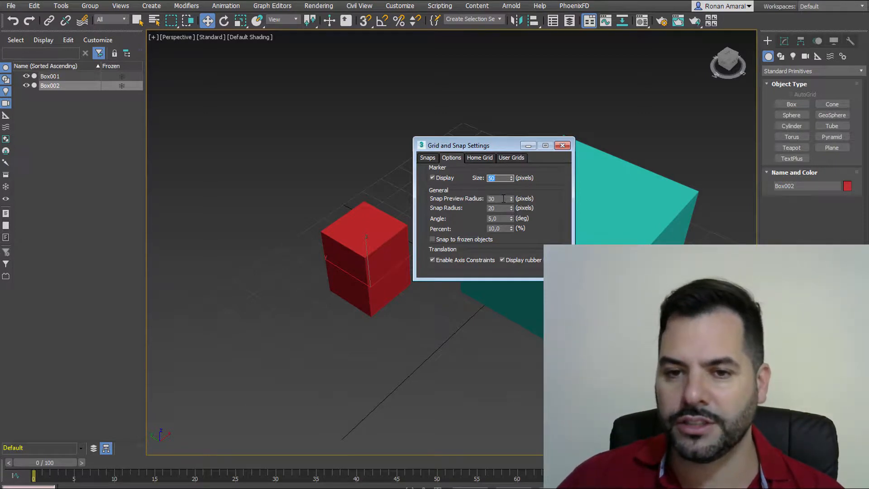
- Set the snap preview radius to 50 pixels and the snap radius to 30 pixels, and close the snap settings
key("Tab")
type("50")
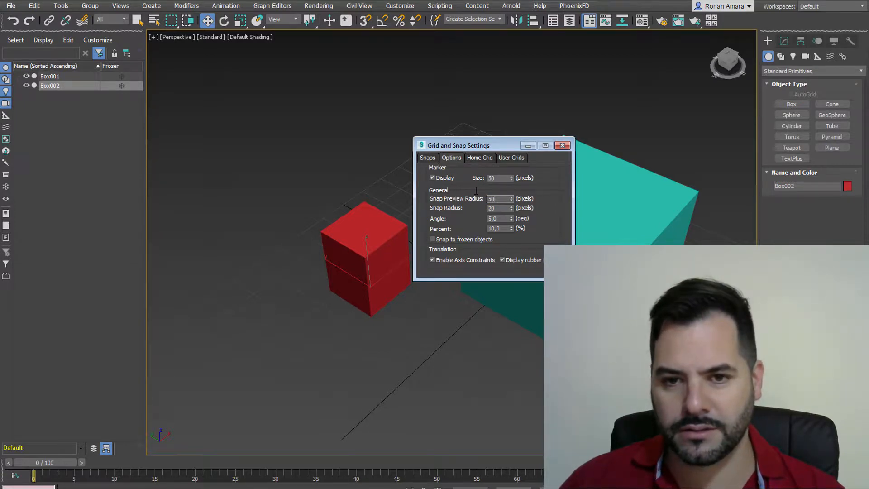
key("Tab")
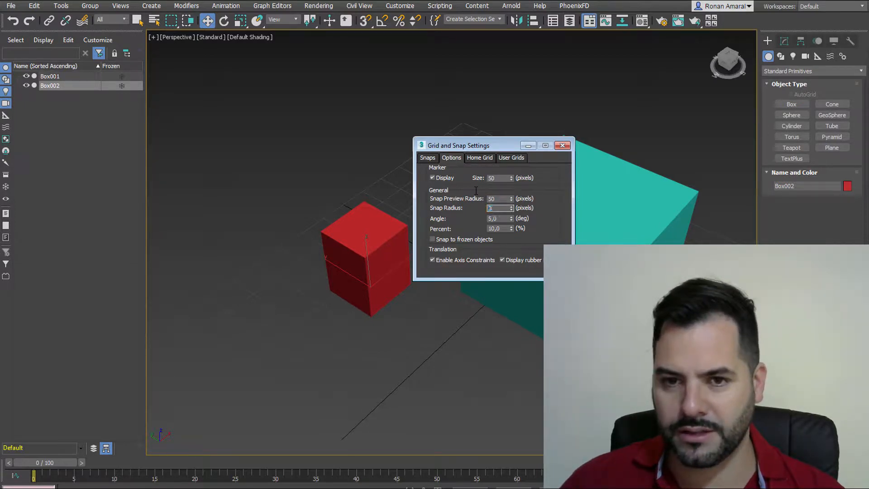
key("Tab")
key("Tab")
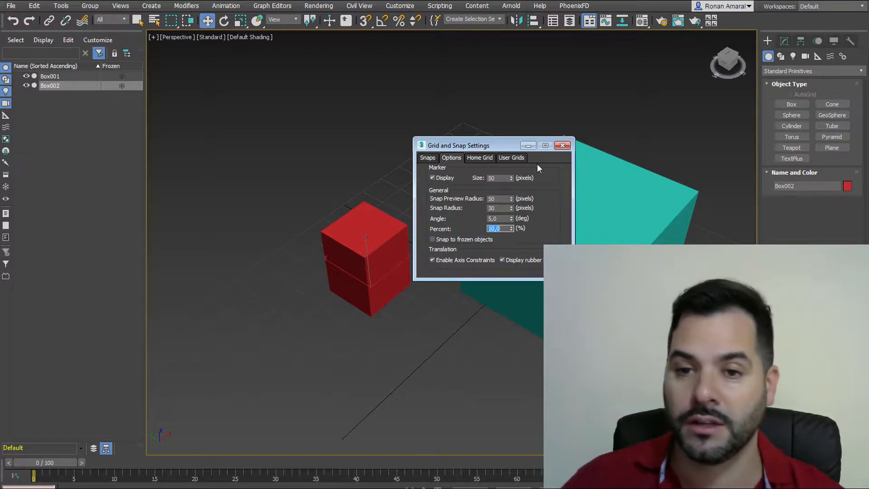
left_click(433, 157)
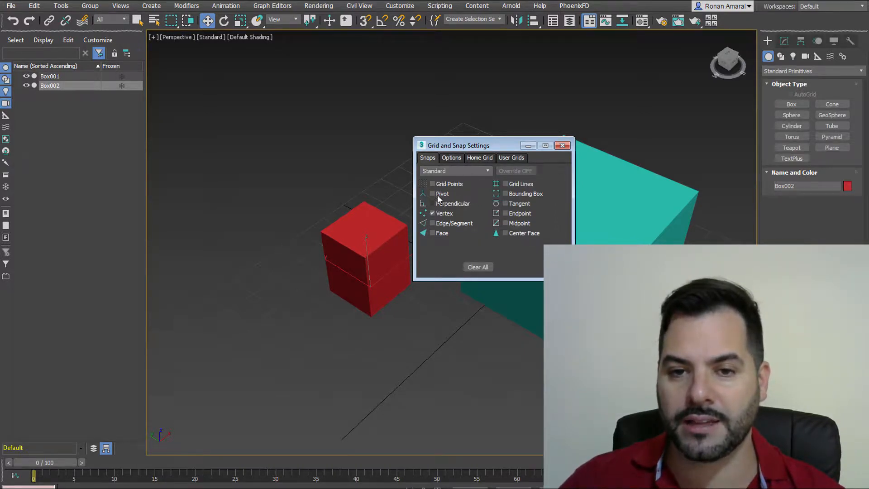
left_click(562, 145)
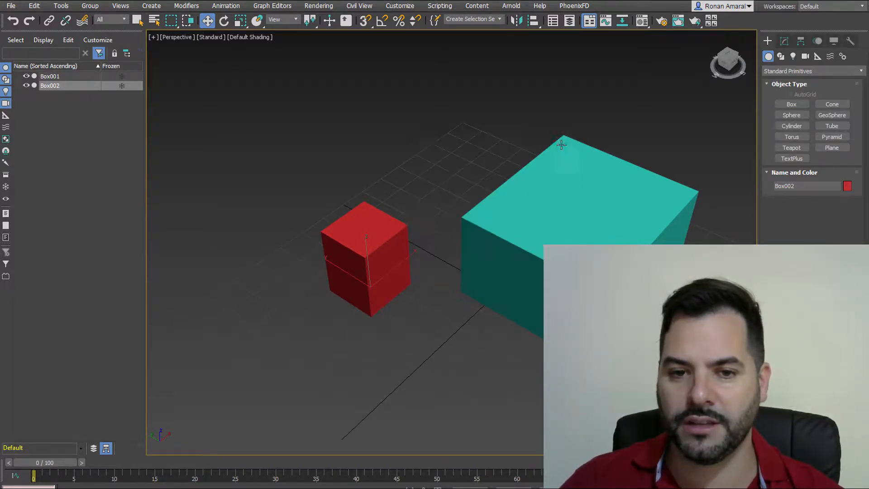
- With 3D snapping on, move the red box horizontally and vertically so its facing top corner meets the teal box's nearest top corner
middle_click_drag(375, 245, 380, 239)
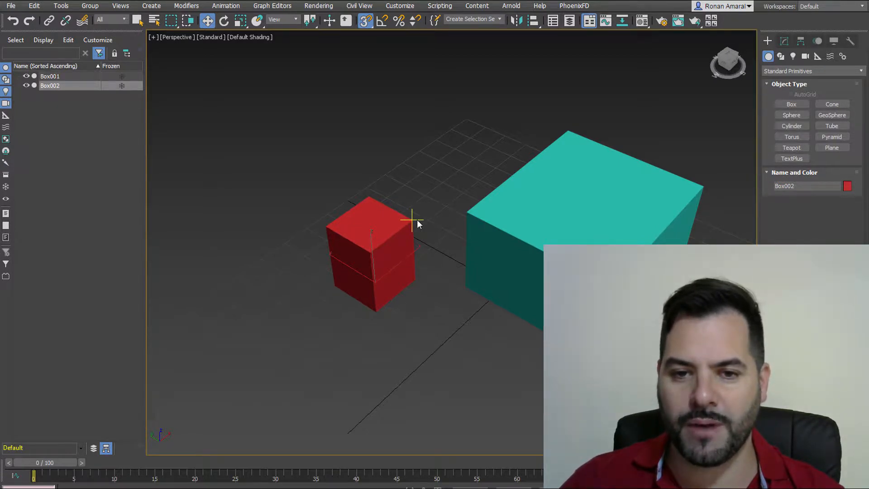
scroll(417, 219, "up", 5)
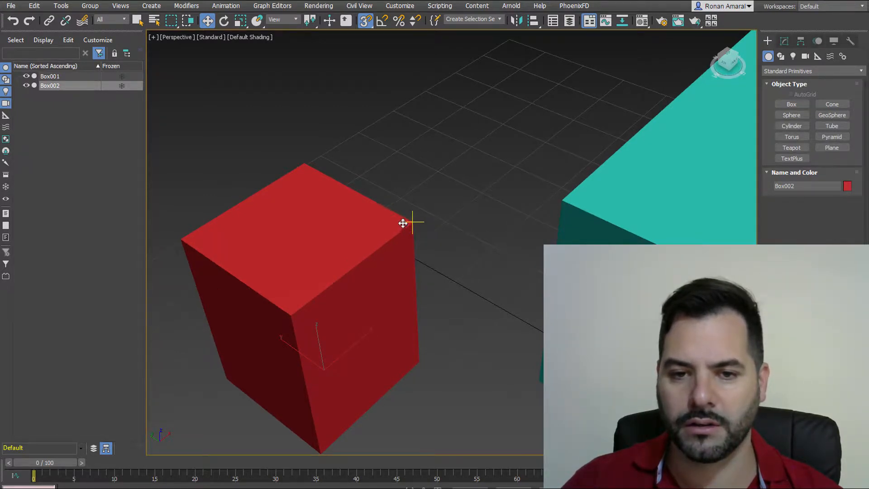
left_click_drag(403, 223, 559, 200)
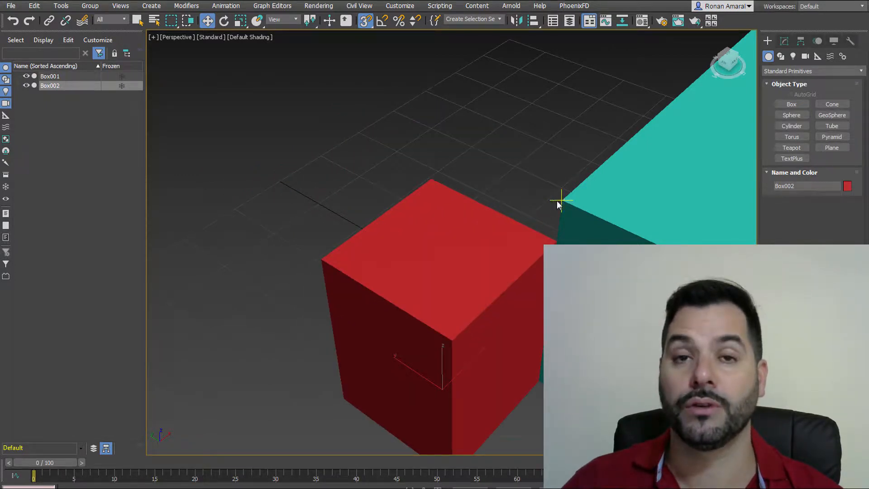
middle_click_drag(570, 227, 500, 207)
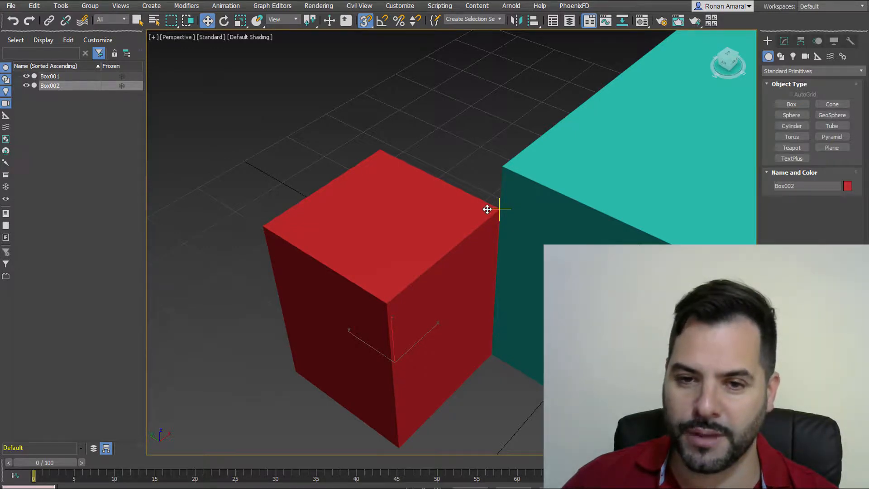
left_click_drag(494, 206, 498, 177)
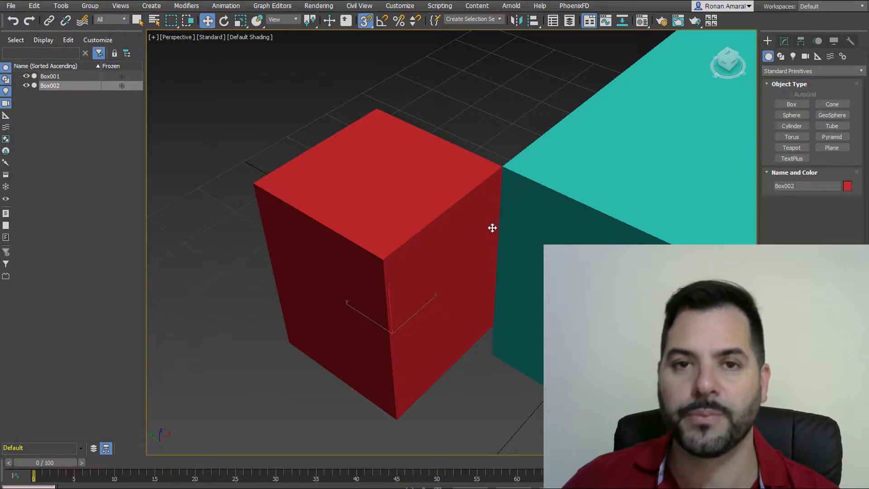
- Move the red box along the teal box's side so its snapped top corner meets the teal box's front top corner
scroll(485, 244, "down", 5)
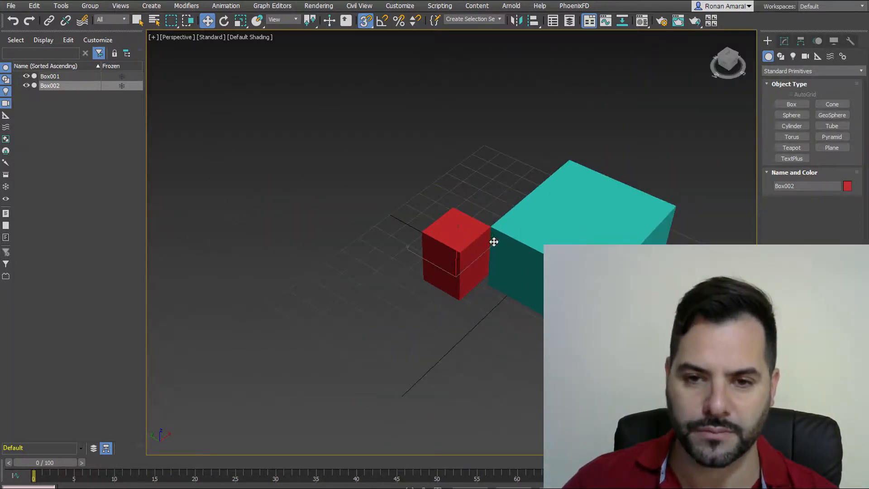
middle_click_drag(495, 240, 467, 233)
scroll(466, 232, "up", 2)
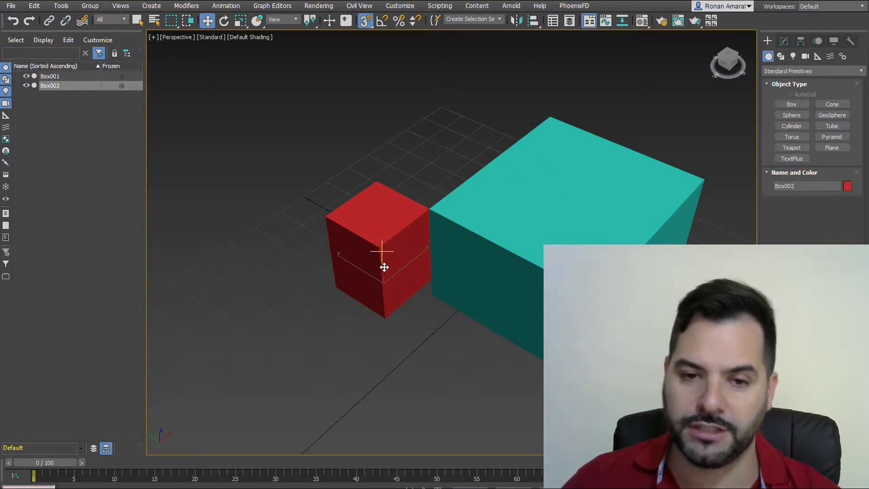
key("F8")
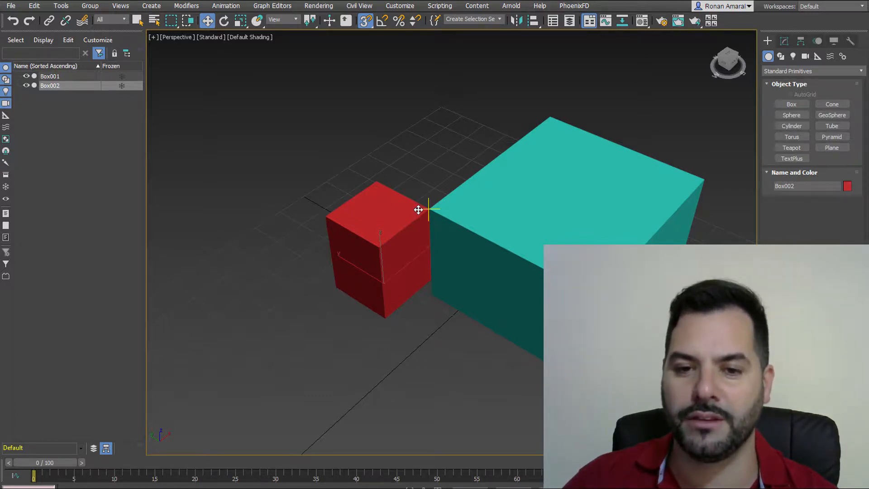
left_click_drag(419, 209, 567, 290)
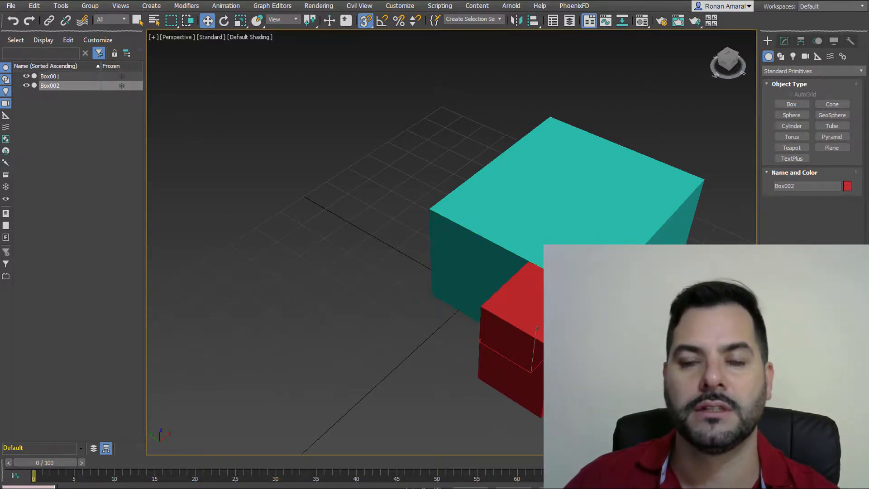
- Move the red box straight down so its snapped top corner meets the teal box's front bottom corner
middle_click_drag(597, 317, 556, 274)
middle_click_drag(559, 330, 543, 240, "alt")
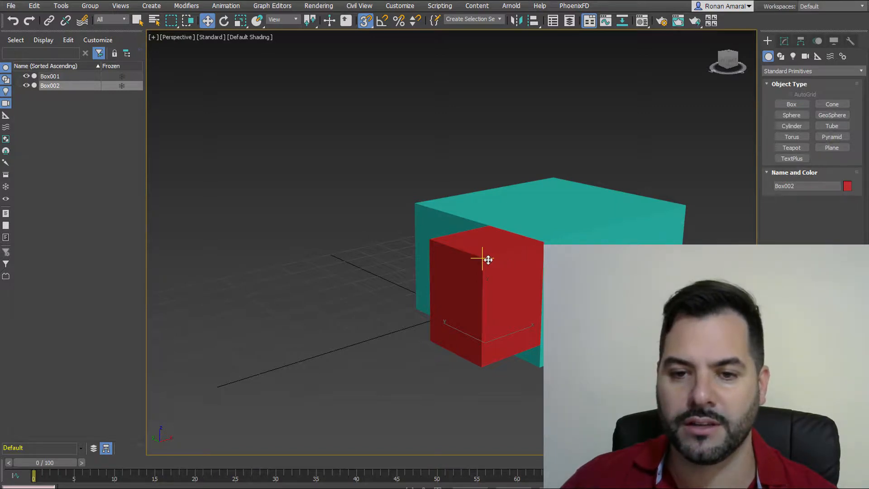
left_click_drag(481, 256, 538, 253)
left_click_drag(491, 227, 537, 364)
left_click_drag(483, 387, 537, 366)
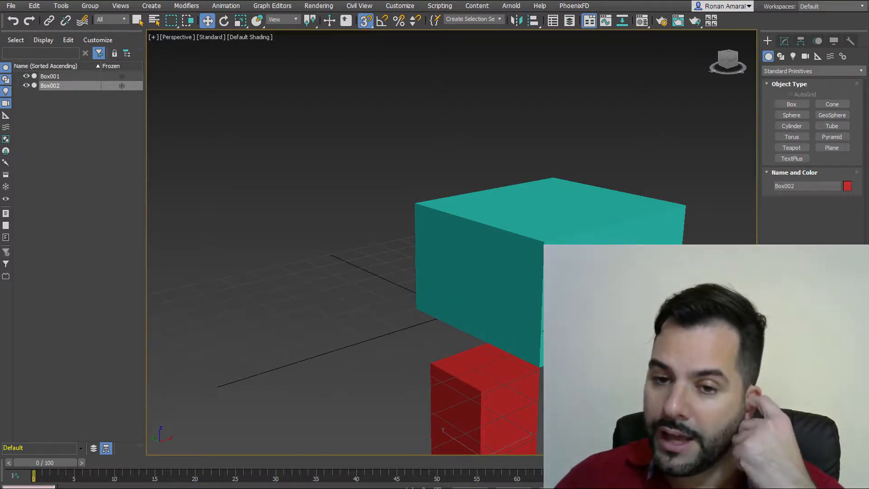
middle_click_drag(533, 321, 504, 285)
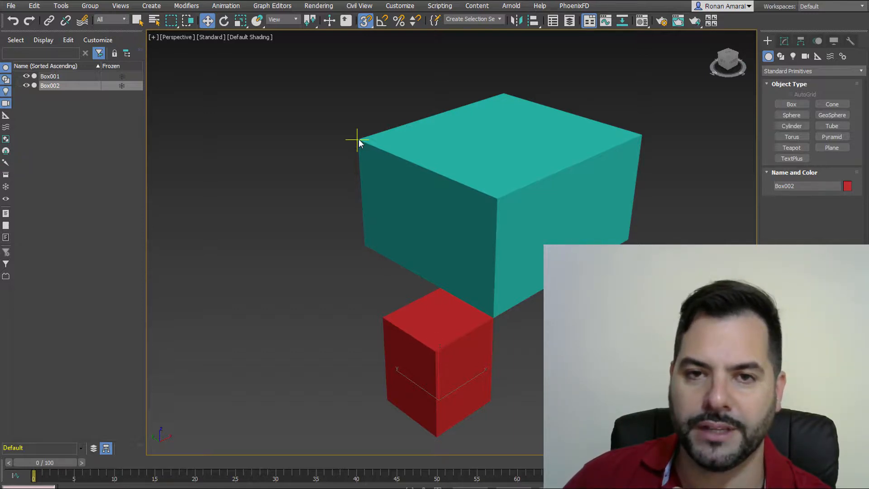
- Create a vertex-snapped box from the red box's front top corner to the teal box's left bottom corner, matching the teal height, and delete it
left_click(789, 105)
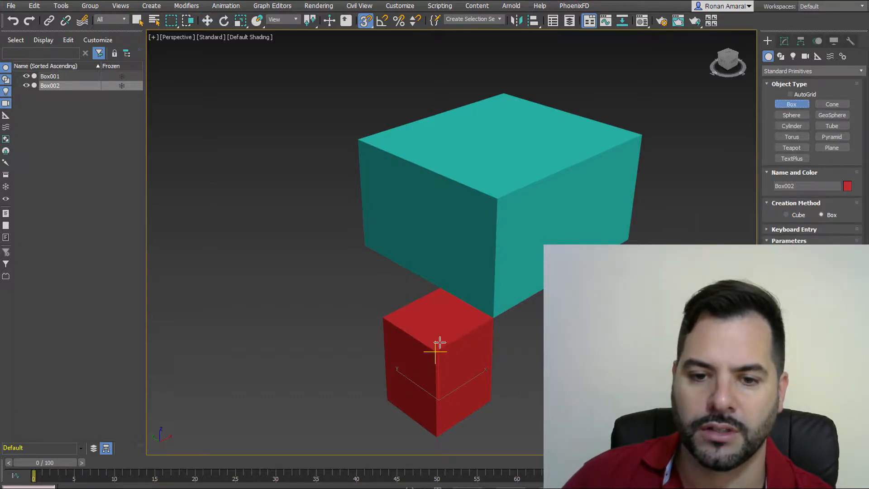
left_click_drag(440, 343, 362, 246)
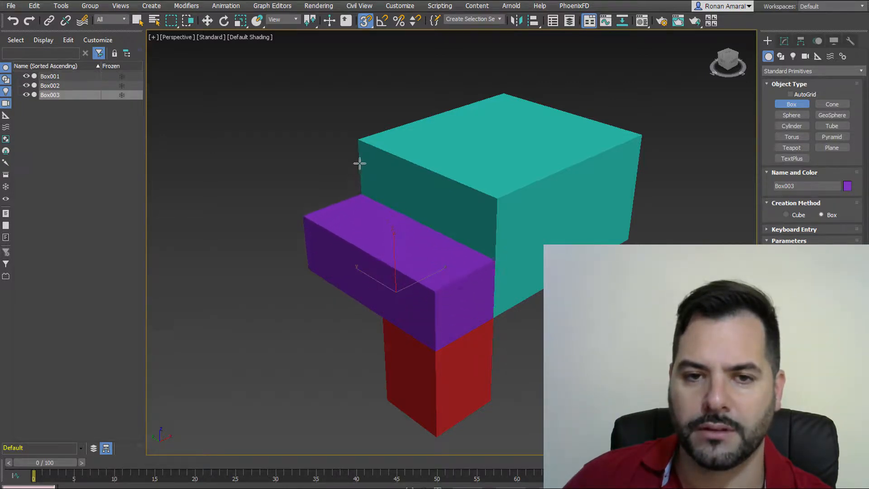
left_click(361, 147)
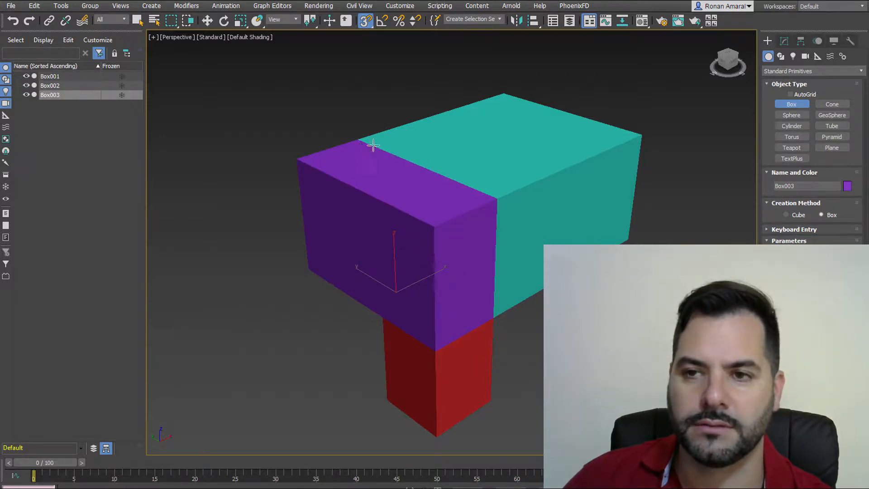
right_click(373, 144)
left_click(784, 41)
left_click(768, 41)
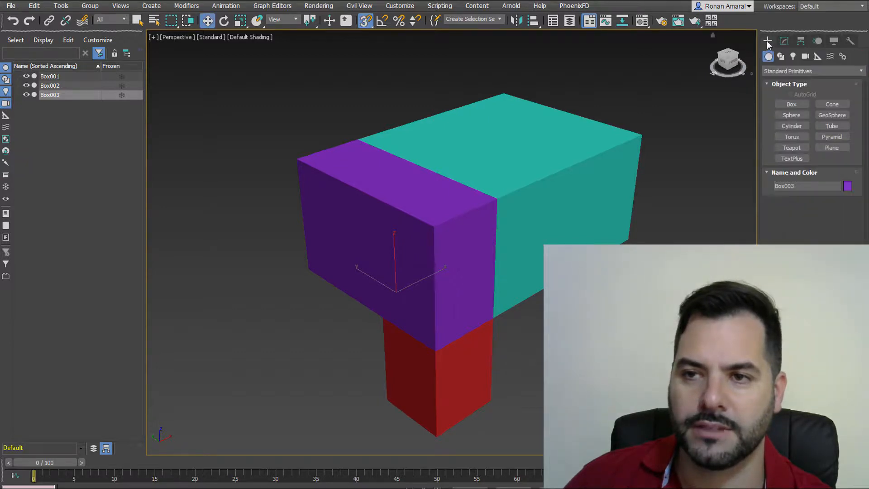
left_click(137, 20)
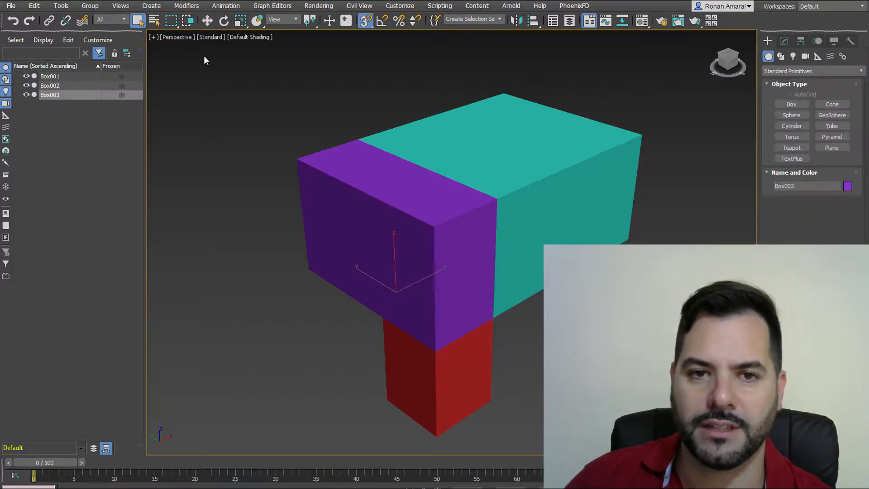
left_click(322, 96)
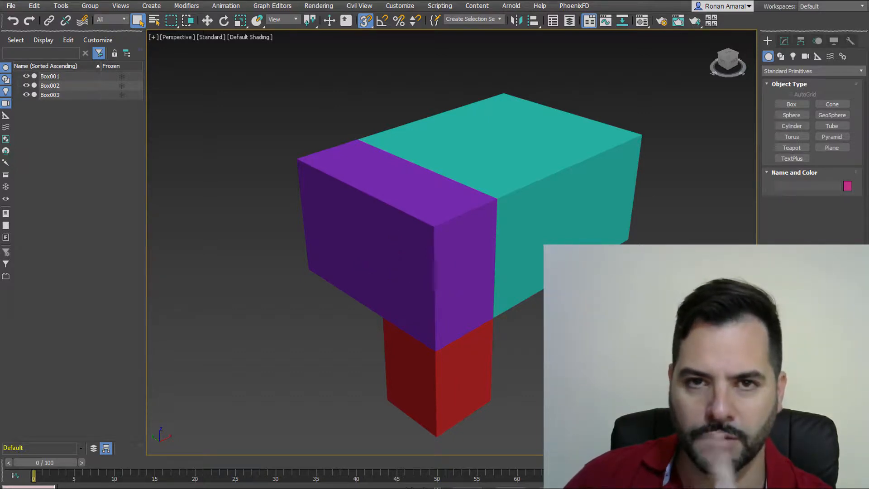
left_click(427, 232)
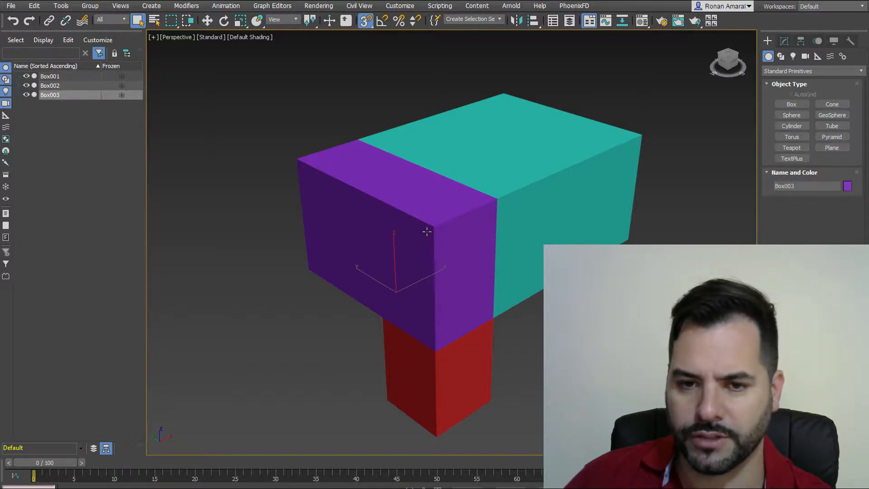
key("Delete")
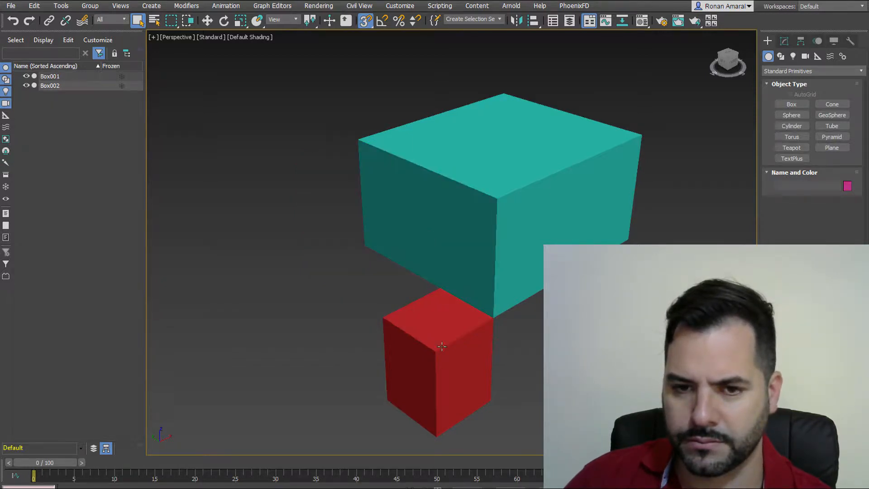
left_click(270, 488)
right_click(271, 488)
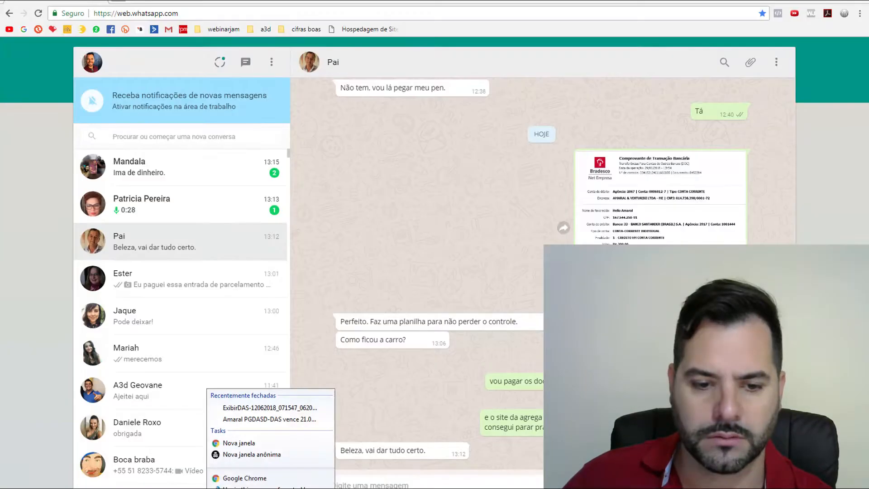
left_click(271, 488)
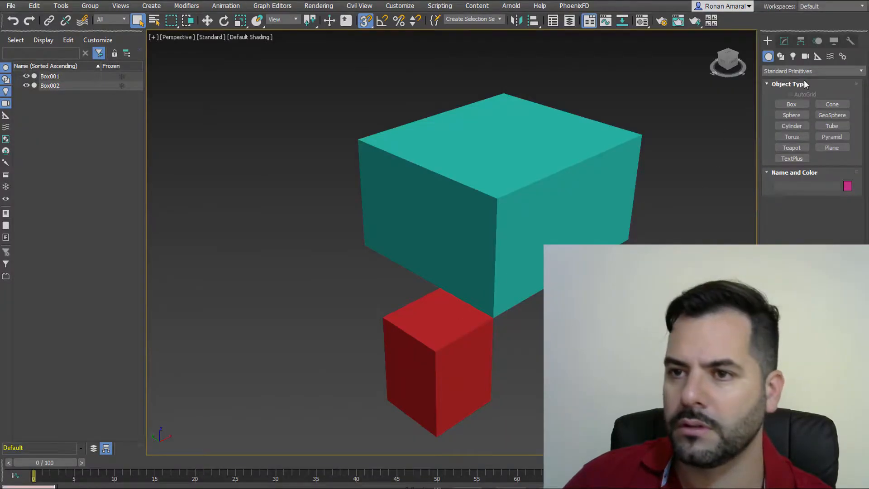
- Create another snapped box from the red box's front top corner to the teal box's left bottom corner, up to the teal top, and delete it
left_click(786, 105)
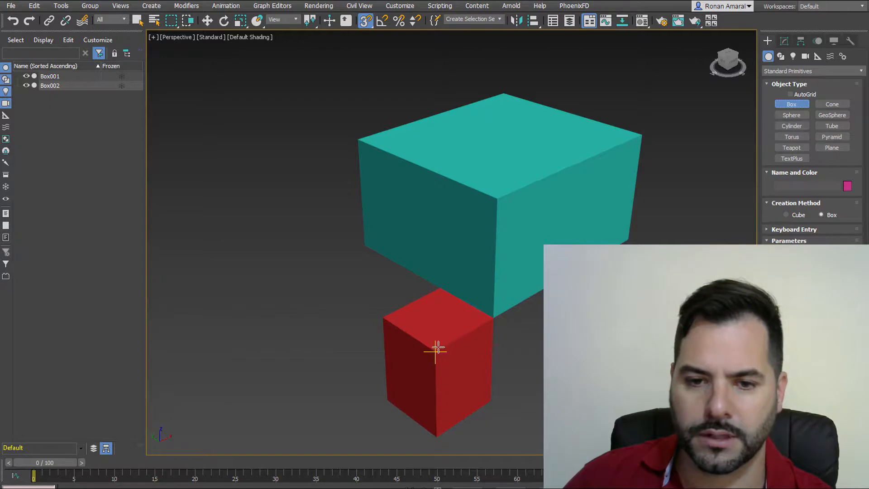
left_click_drag(436, 350, 365, 250)
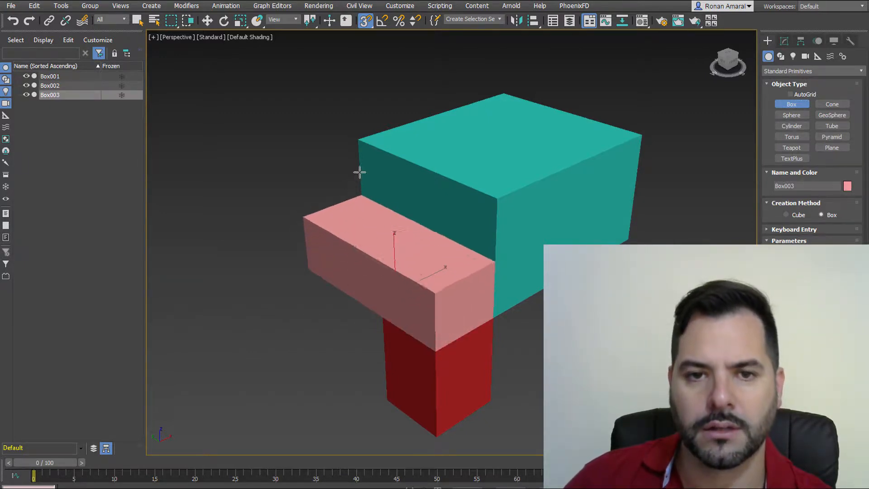
left_click(364, 143)
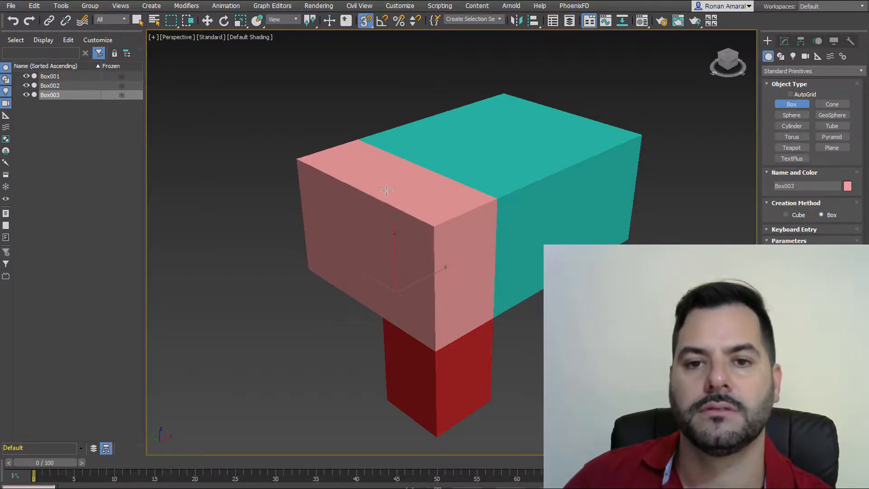
key("Delete")
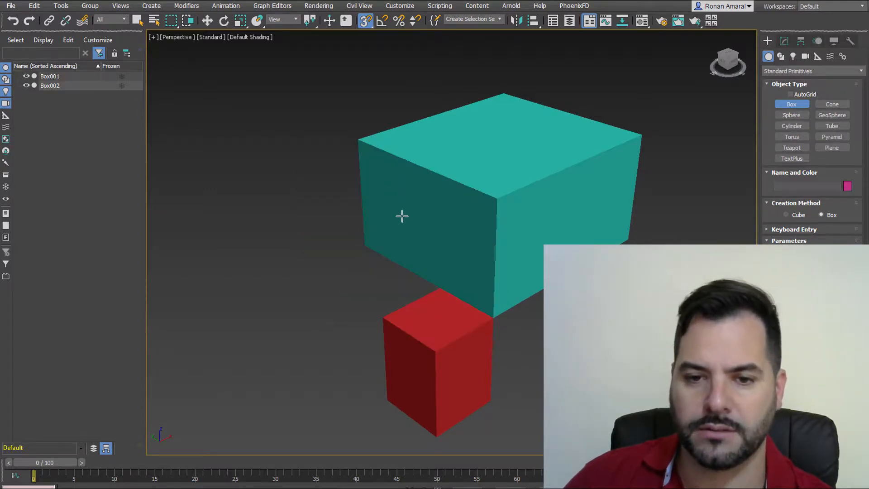
- Redraw the same snapped box beside the teal box at its full height, deselect it, and delete it
left_click_drag(441, 339, 363, 249)
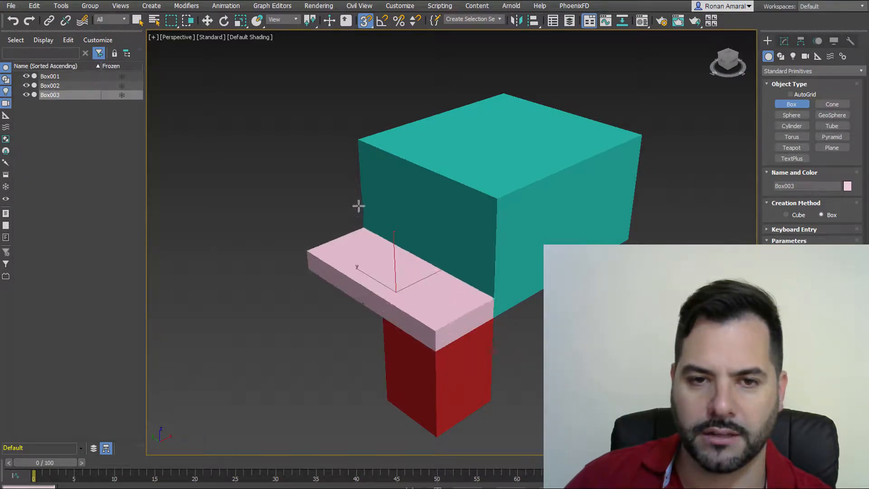
left_click(355, 146)
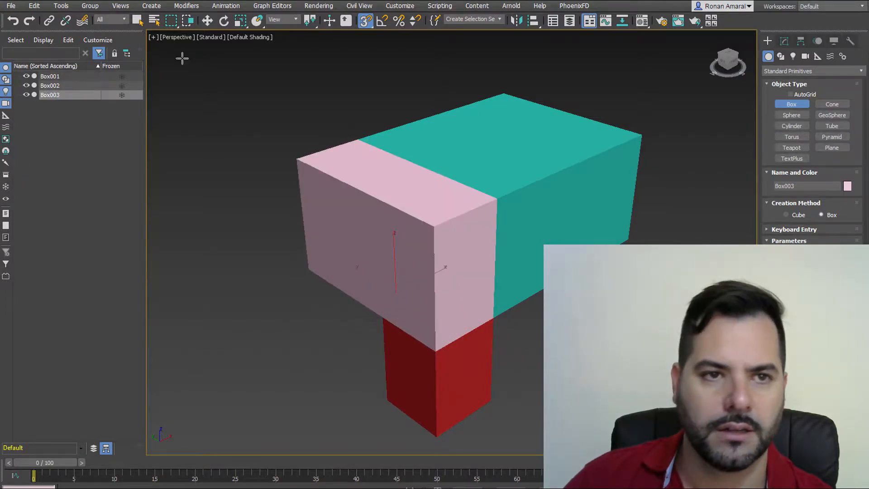
left_click(138, 21)
left_click(333, 83)
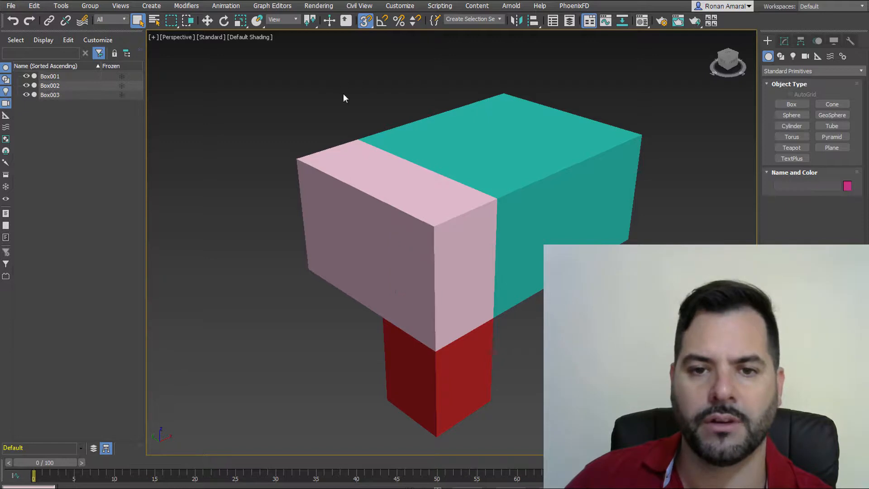
left_click(401, 186)
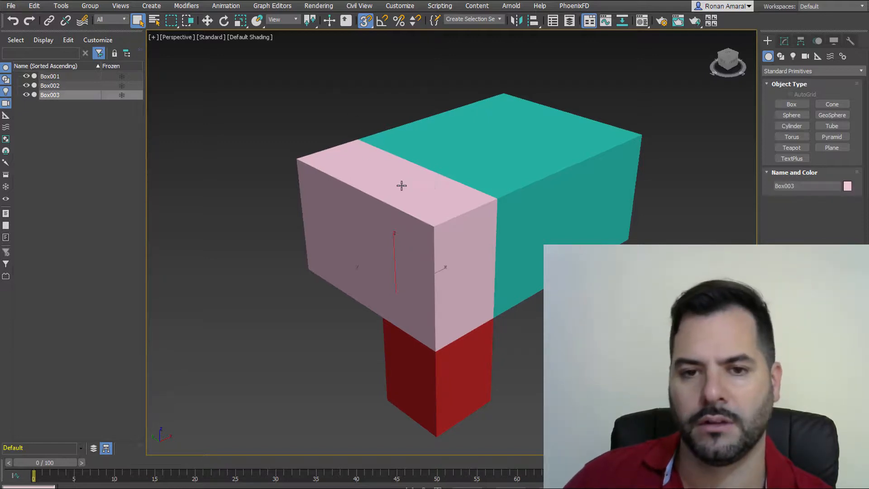
key("Delete")
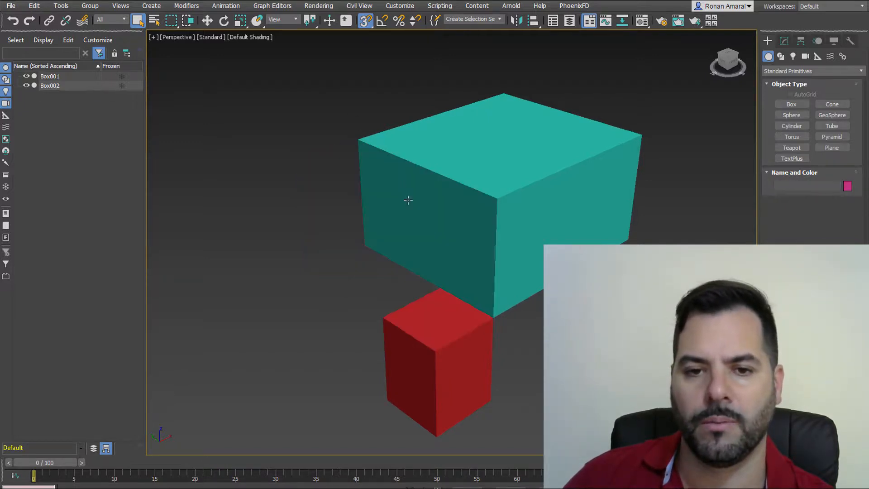
- Create a box starting at the teal box's left top corner and extending down to the red box's front top corner, and delete it
left_click(797, 106)
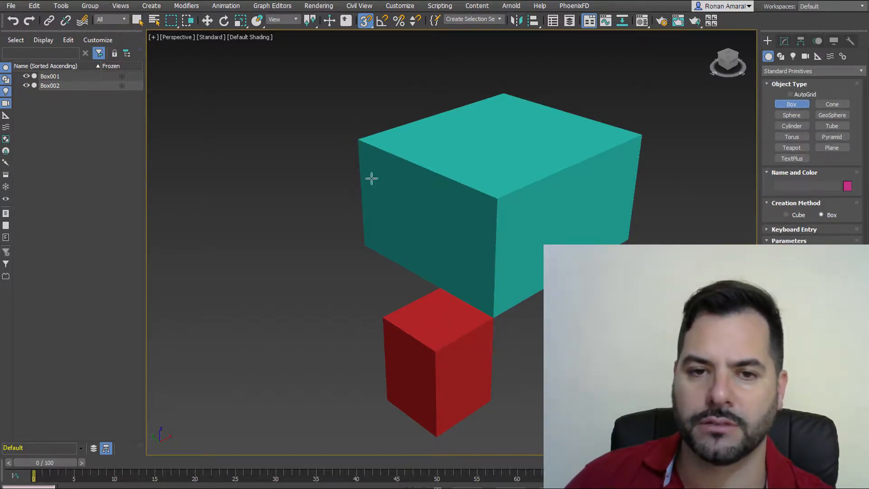
left_click_drag(359, 140, 440, 348)
left_click(436, 351)
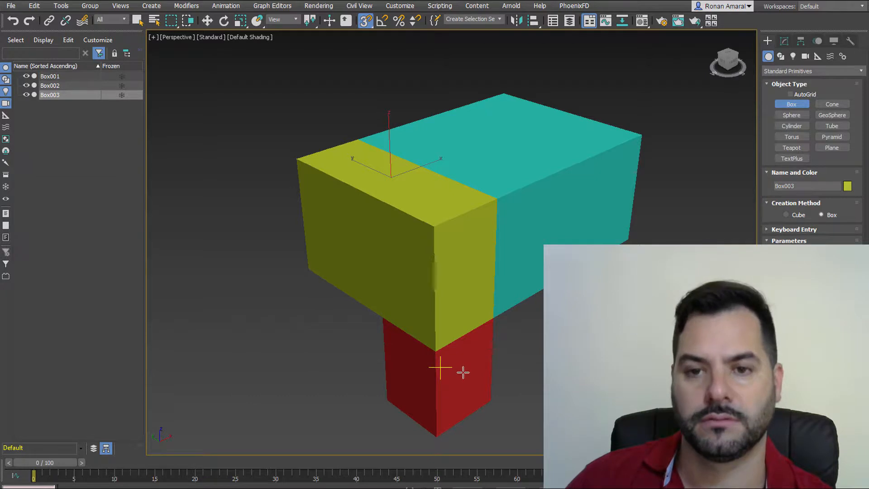
key("Delete")
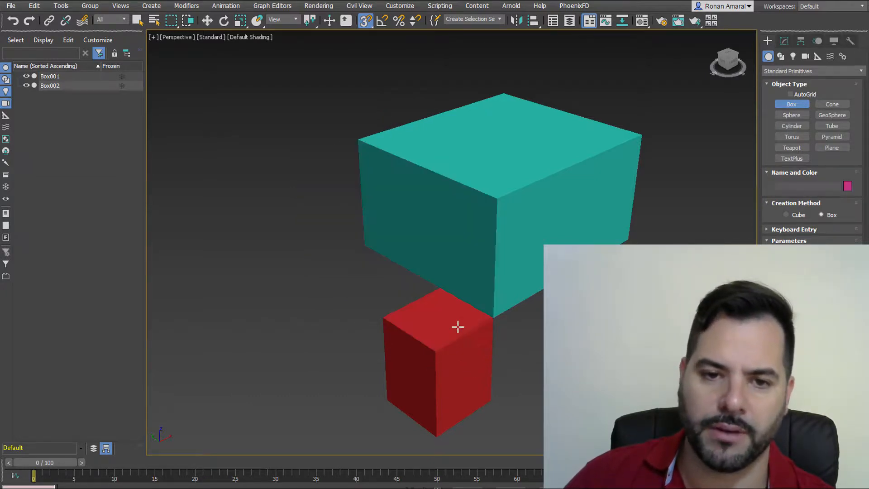
- Create a box from the teal box's left bottom corner to the red box's front top corner, view its parameters, and undo it
left_click_drag(368, 246, 438, 349)
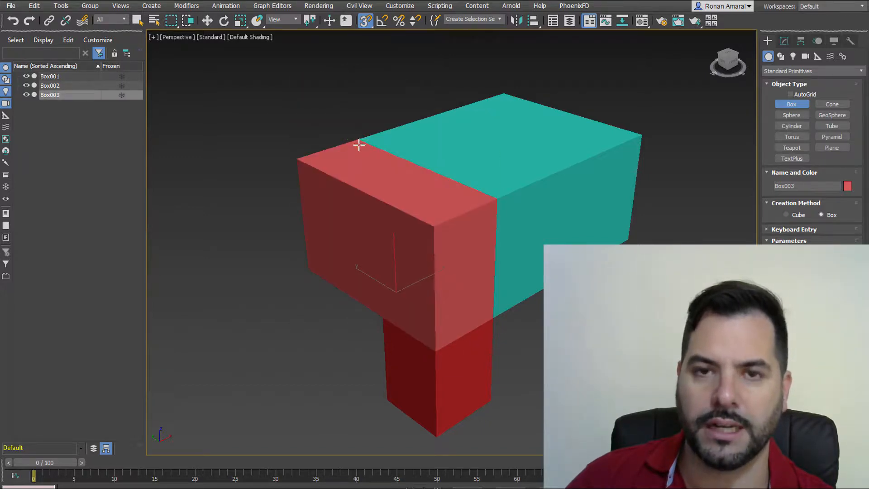
left_click(784, 42)
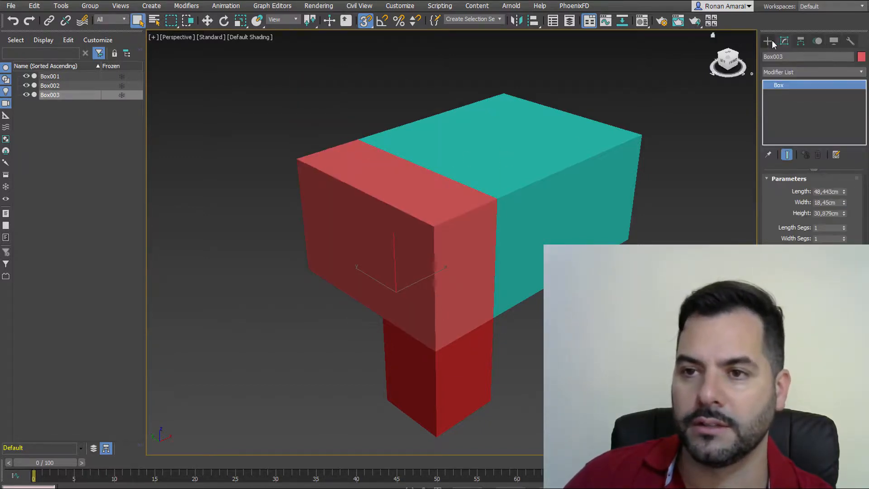
left_click(770, 39)
key("ctrl+z")
- Create a thin box covering the teal box's top face, snapping its base to the rear and front top corners
scroll(593, 188, "down", 5)
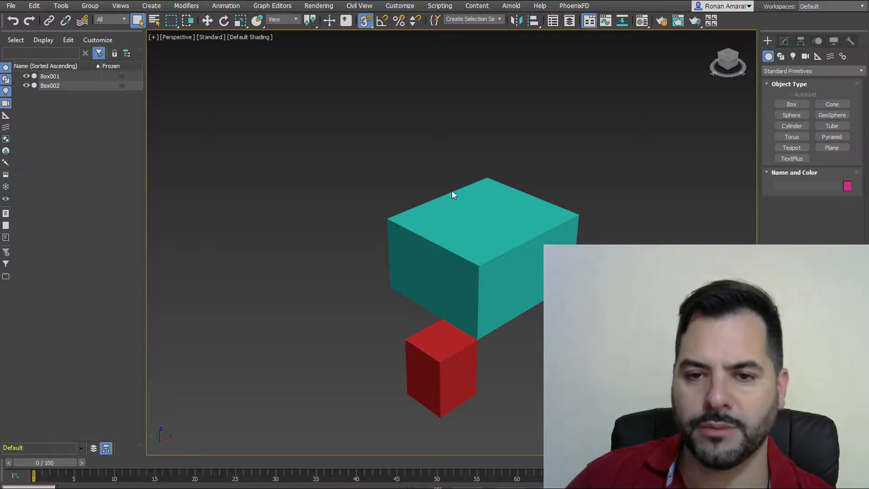
left_click(788, 105)
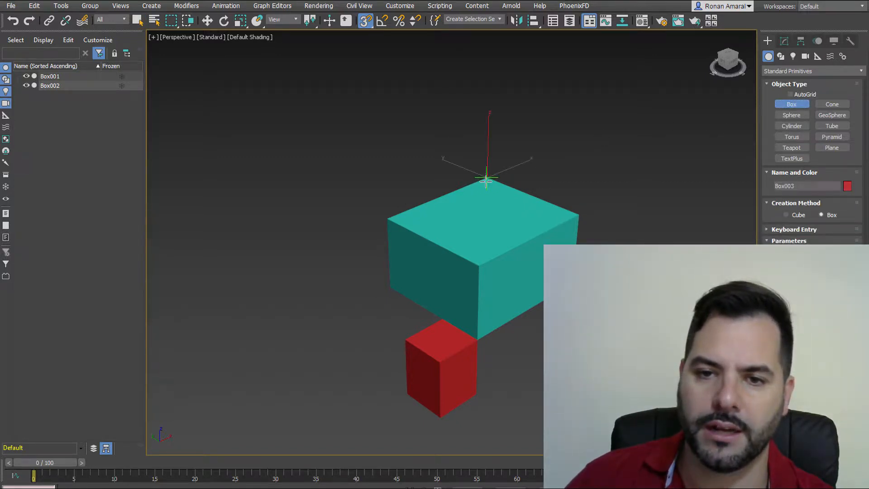
left_click_drag(486, 181, 482, 253)
left_click(480, 252)
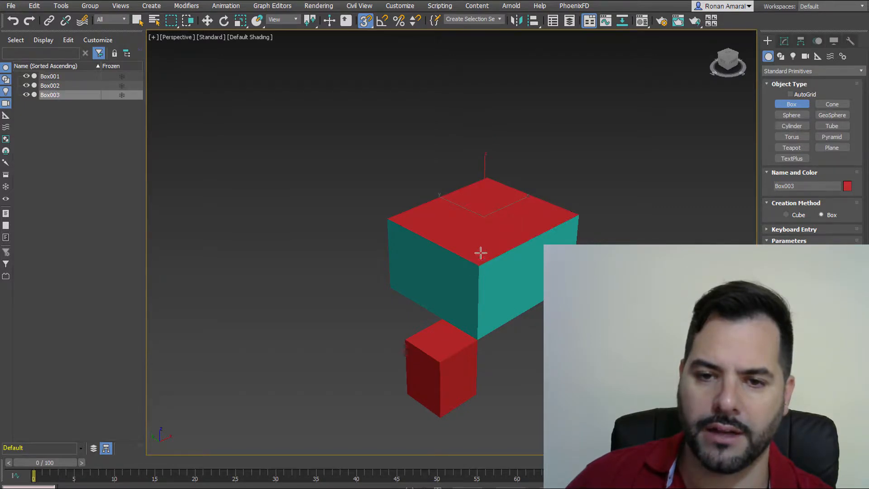
left_click(486, 173)
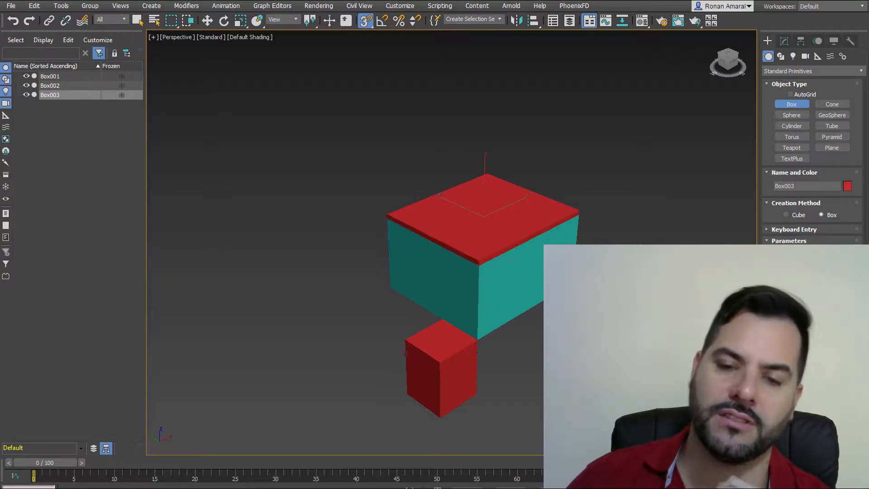
- Move the red box beneath the teal box, snapping its front top corner to the teal box's front bottom corner
mouse_move(535, 299)
middle_mouse_down("alt")
mouse_move(516, 279)
mouse_move(527, 287)
middle_mouse_up("alt")
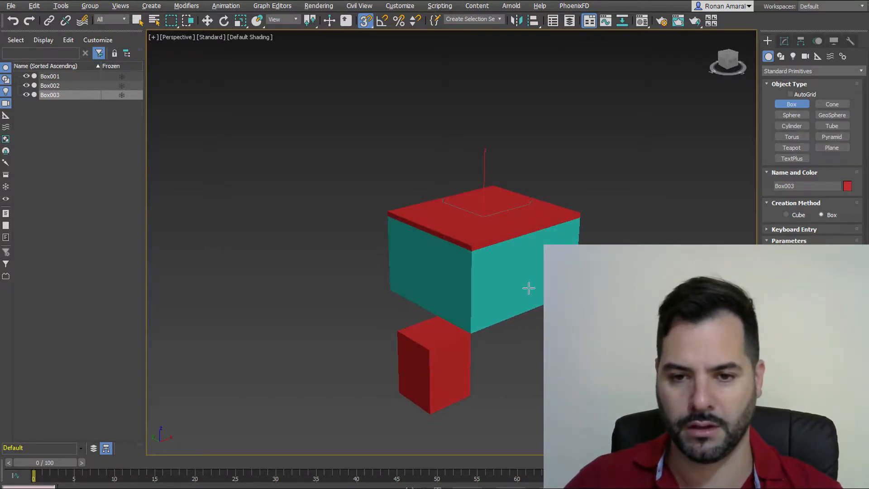
right_click(518, 335)
left_click(448, 349)
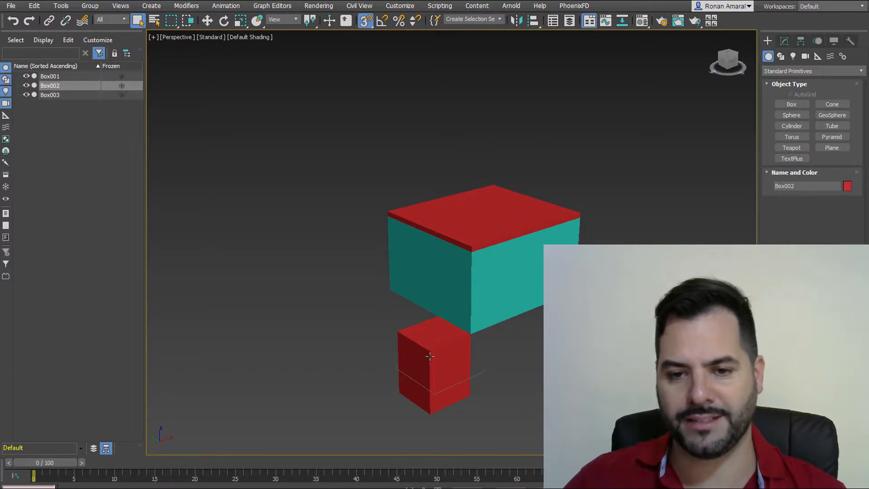
scroll(447, 348, "up", 3)
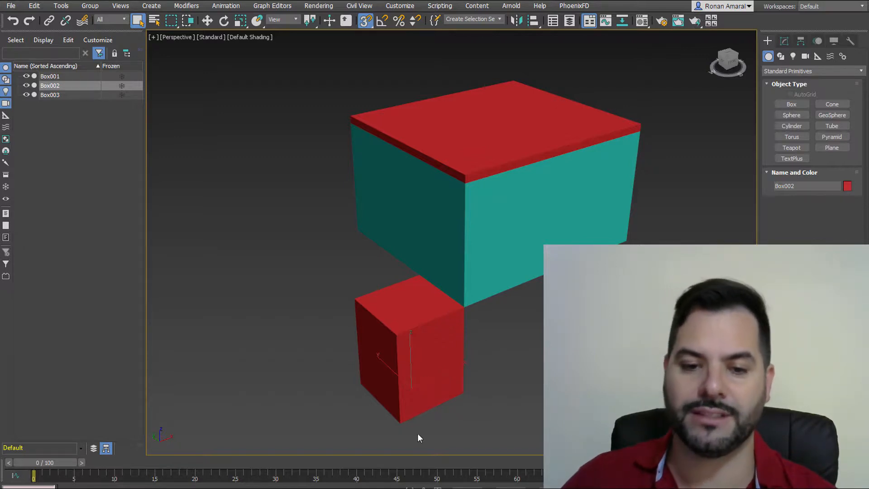
left_click(207, 20)
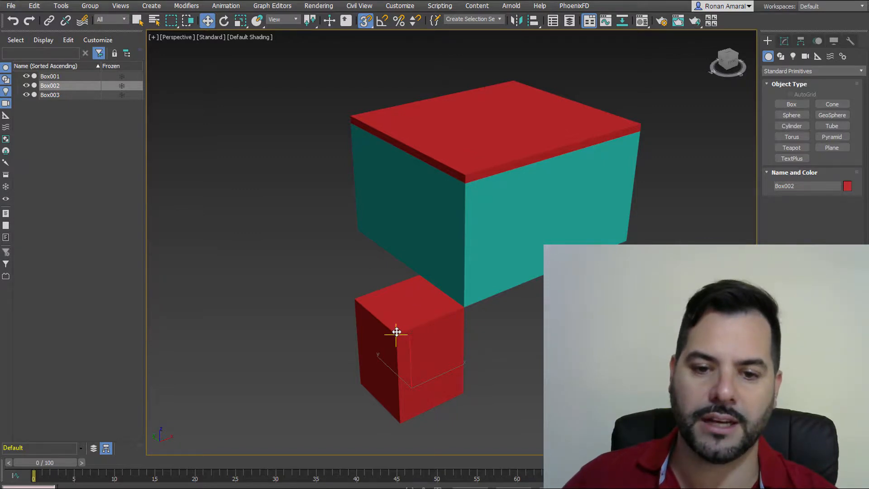
left_click_drag(396, 334, 461, 312)
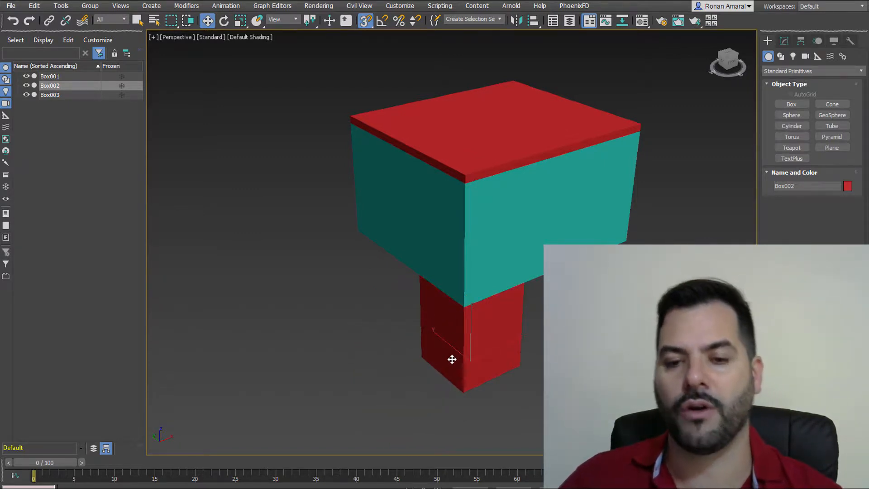
- Clone the red leg as a Copy, snapping it under the adjacent bottom corner of the teal box
middle_click_drag(448, 357, 466, 322, "alt")
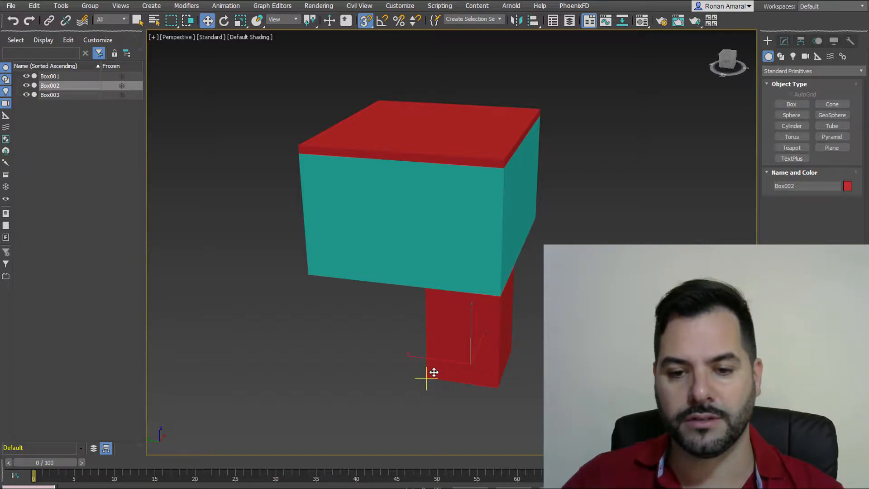
mouse_move(433, 372)
left_mouse_down("shift")
mouse_move(364, 297)
mouse_move(308, 279)
left_mouse_up("shift")
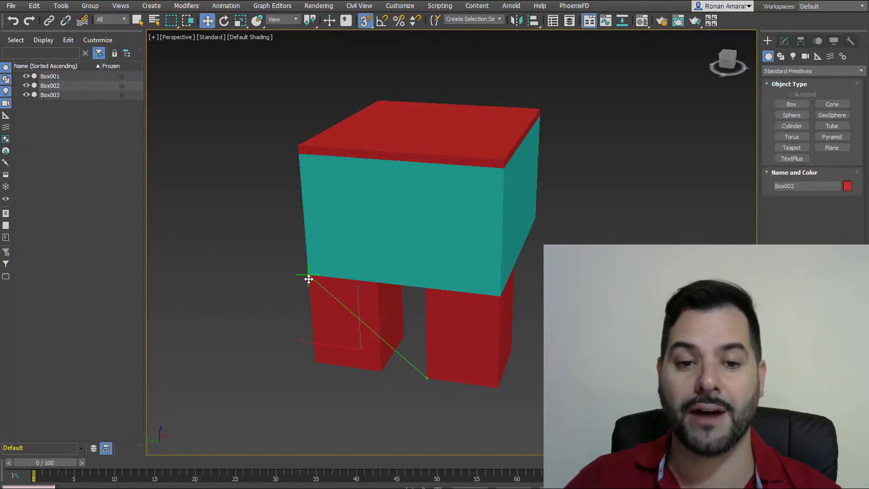
left_click_drag(309, 279, 308, 278, "shift")
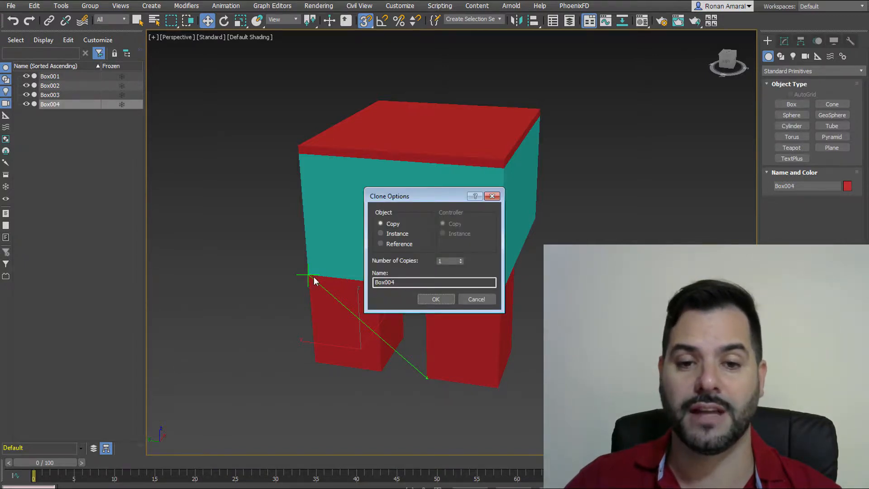
left_click(436, 300)
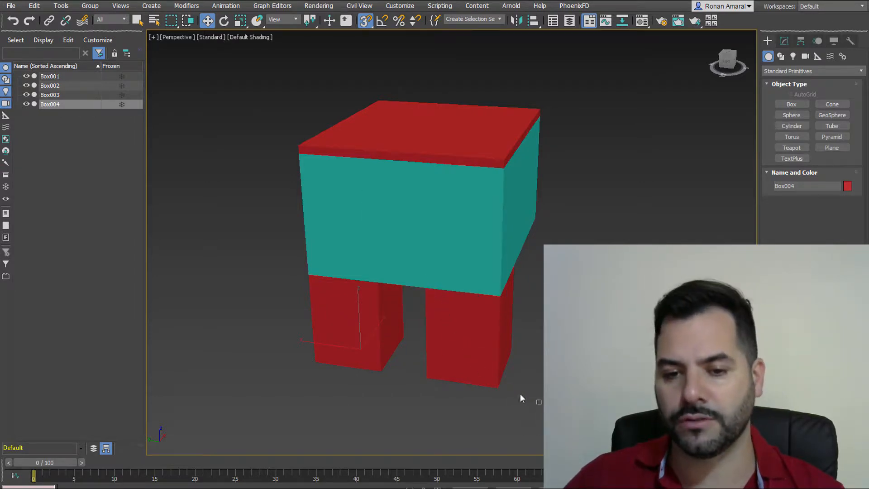
- Select both red legs and clone them as a Copy, snapped to the bottom corner on the teal box's opposite side
left_click_drag(302, 327, 303, 327)
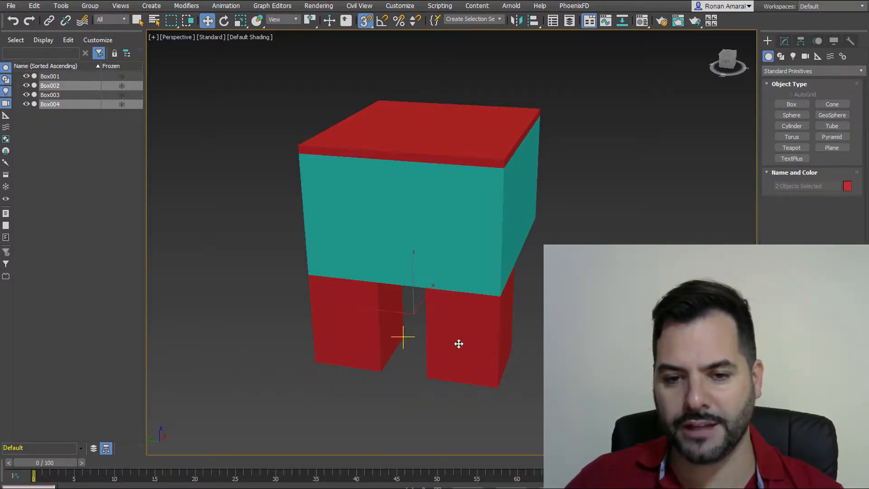
middle_click_drag(458, 344, 468, 327, "alt")
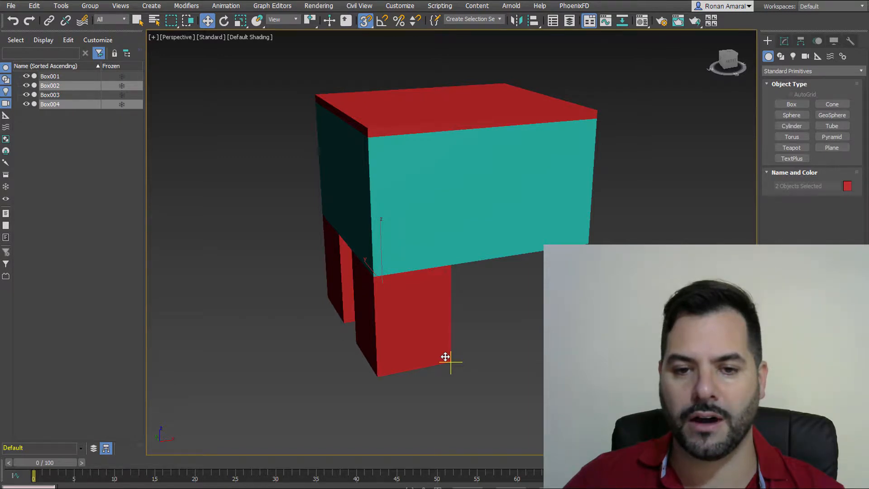
left_click_drag(445, 357, 587, 244, "shift")
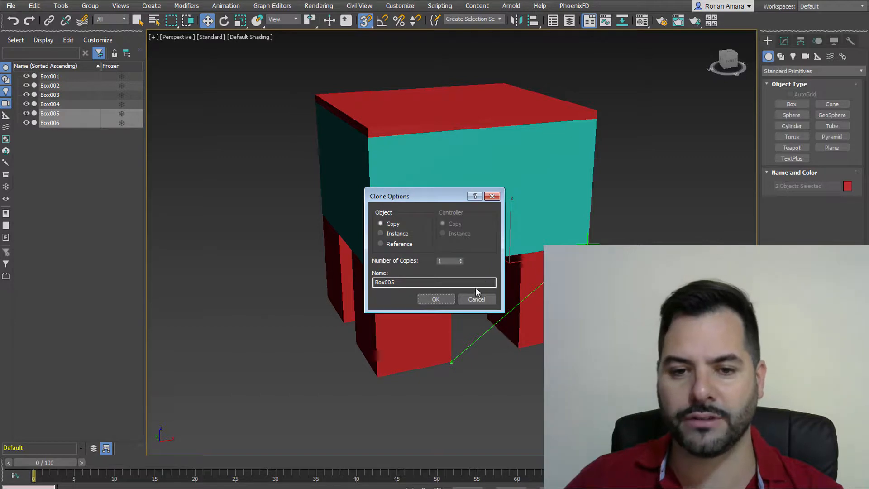
left_click(436, 299)
- Clone the thin red slab straight up above the teal box as a single Copy, with snapping off
mouse_move(447, 278)
middle_mouse_down("alt")
mouse_move(508, 271)
mouse_move(524, 287)
mouse_move(479, 312)
mouse_move(450, 309)
mouse_move(475, 326)
mouse_move(471, 316)
mouse_move(473, 334)
middle_mouse_up("alt")
scroll(481, 306, "down", 2)
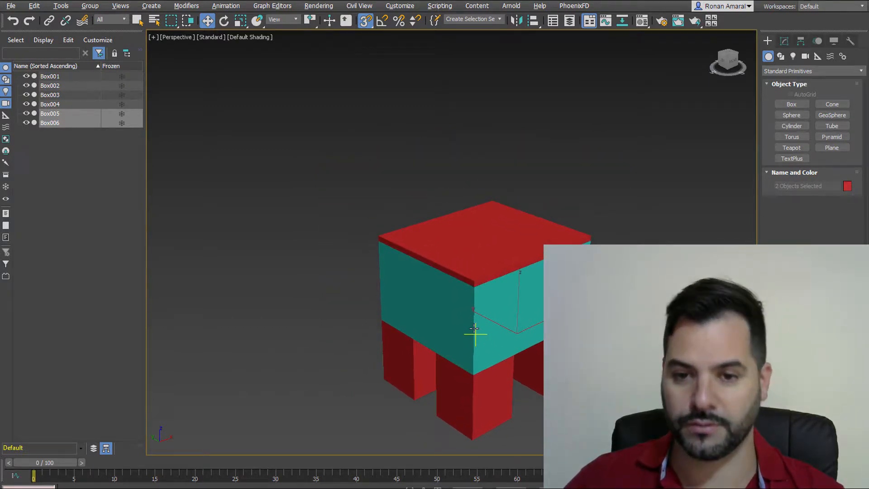
left_click(478, 251)
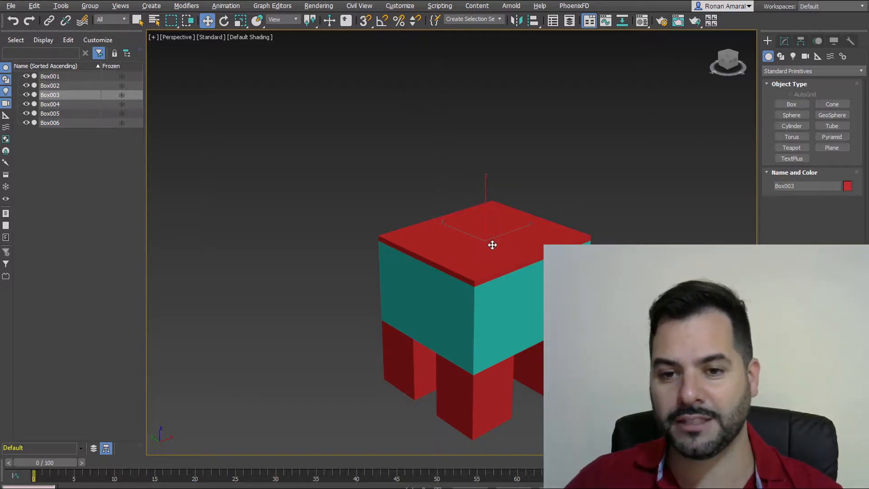
left_click_drag(492, 245, 490, 158)
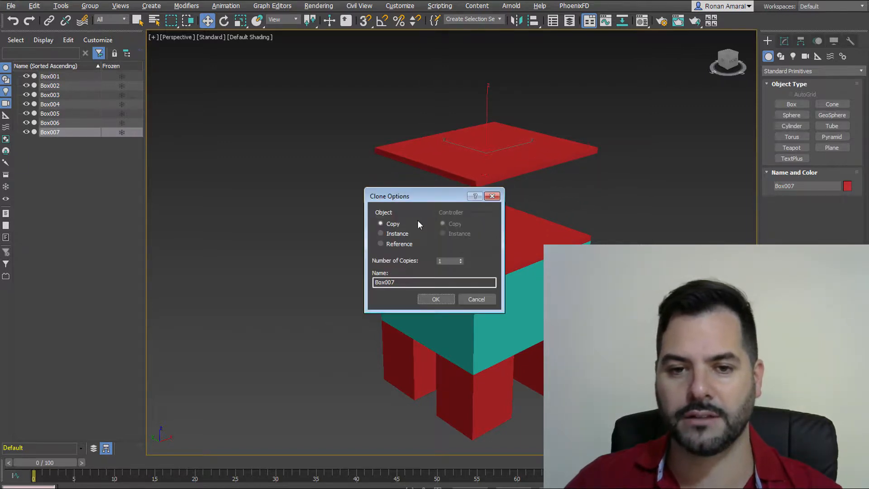
left_click(435, 299)
- Create a box filling the gap between the two red slabs with snapping on, and reduce its length and width to form a narrow pillar
middle_click_drag(465, 247, 507, 260, "alt")
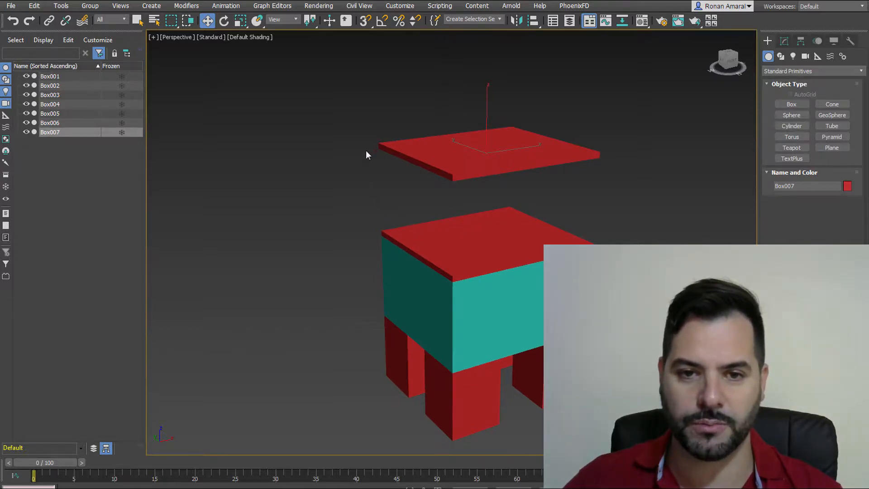
left_click(791, 105)
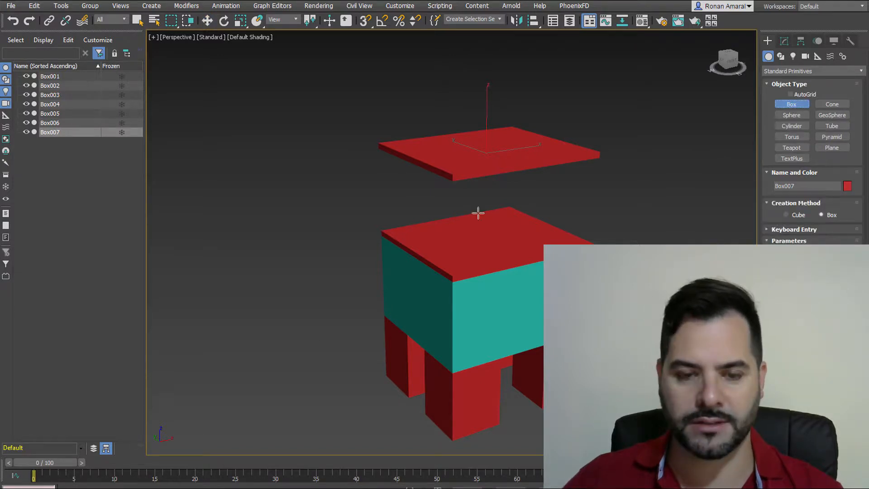
left_click(364, 23)
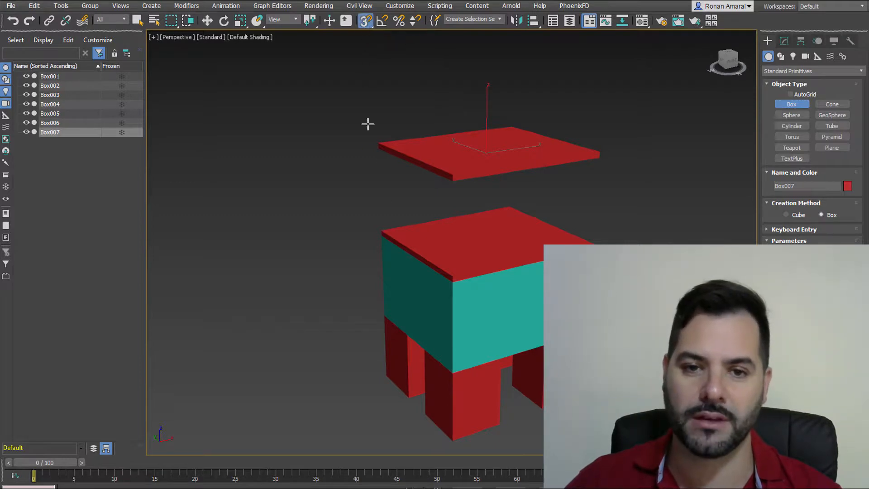
left_click_drag(390, 225, 591, 237)
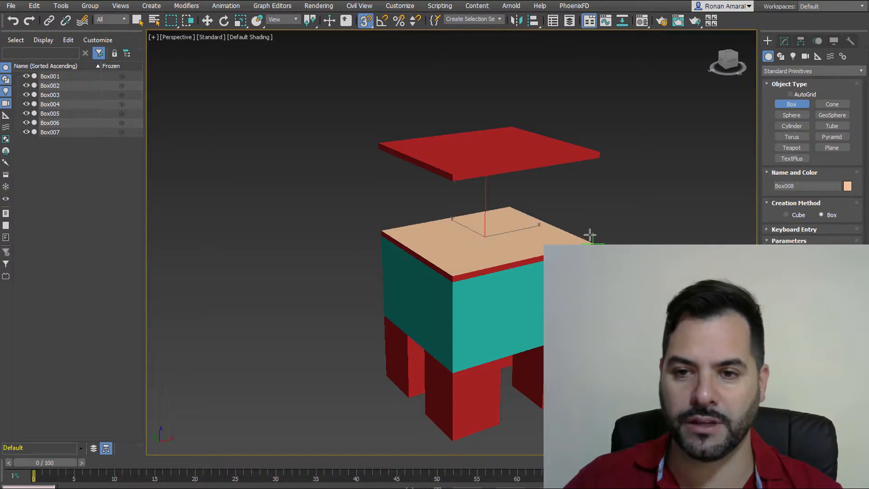
left_click(596, 165)
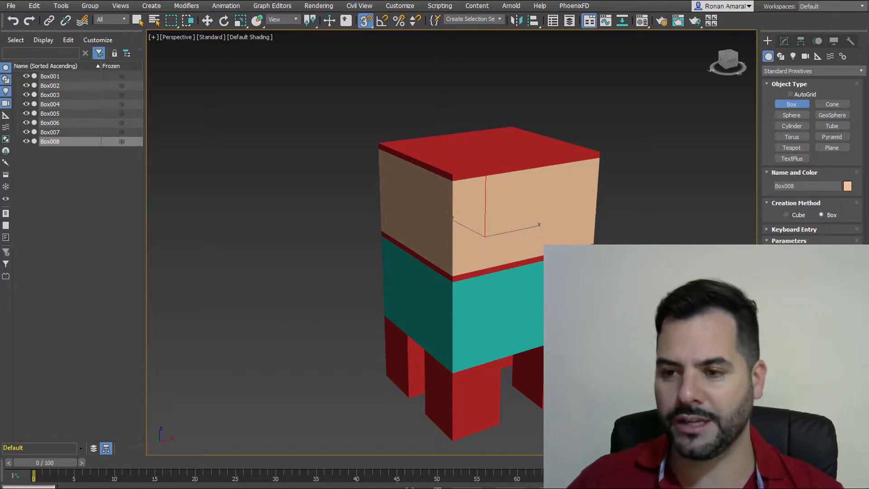
key("Return")
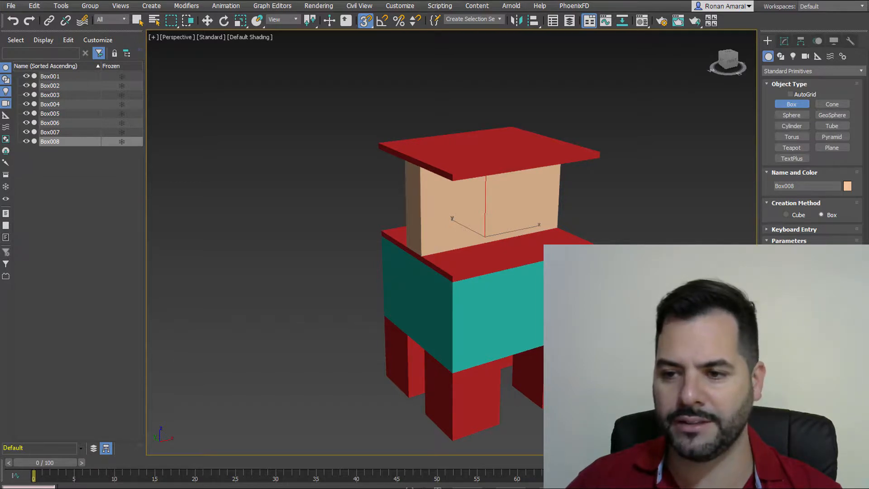
key("Return")
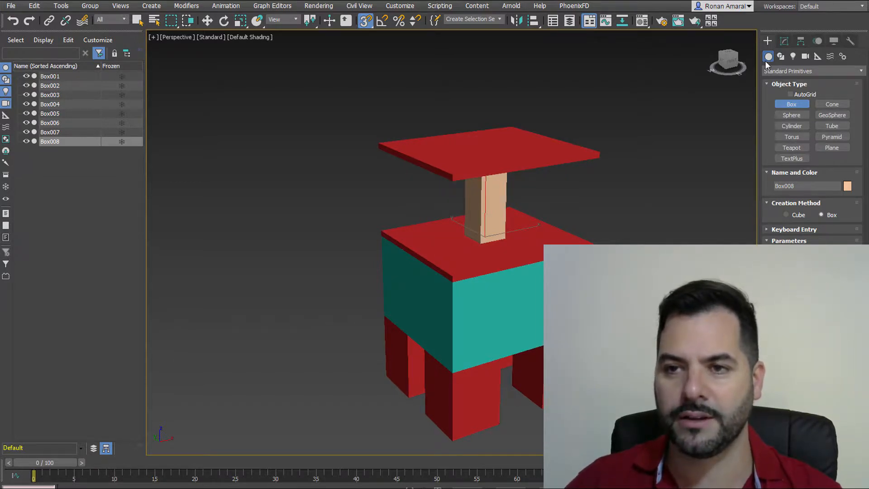
- Snap the tan pillar to the lower slab's left corner and clone it as a Copy at the front corner
left_click(138, 19)
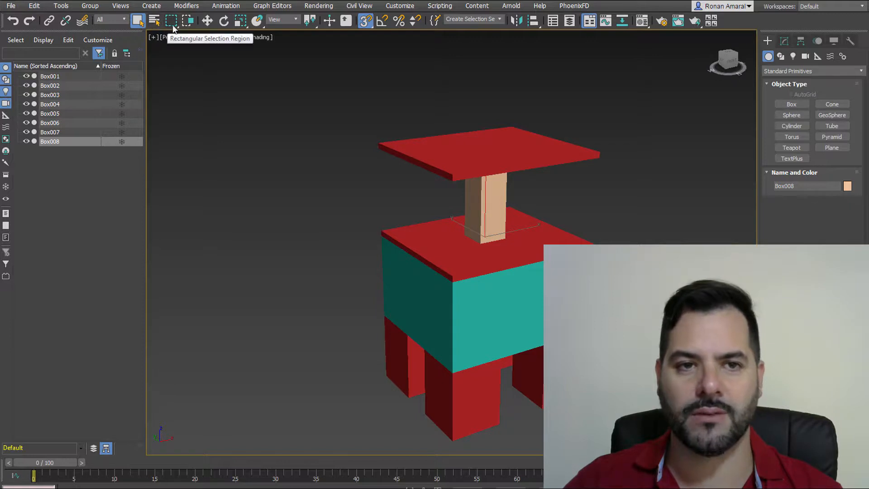
left_click(208, 21)
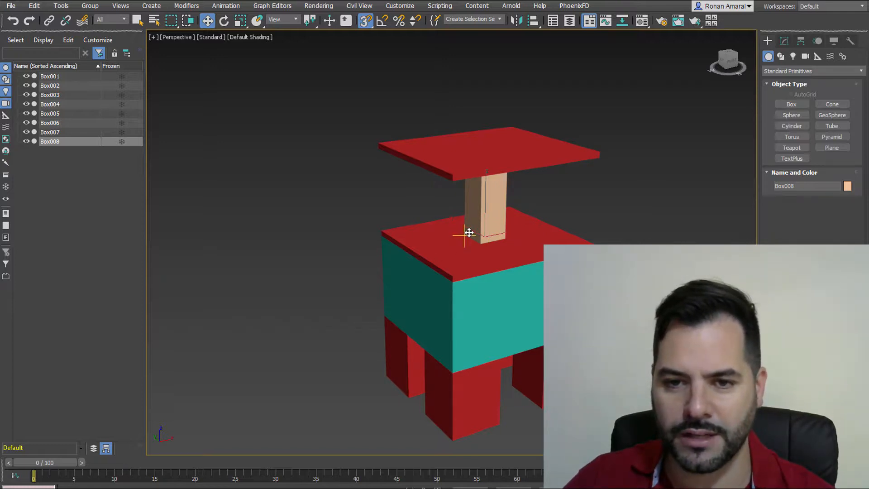
left_click_drag(469, 232, 384, 230)
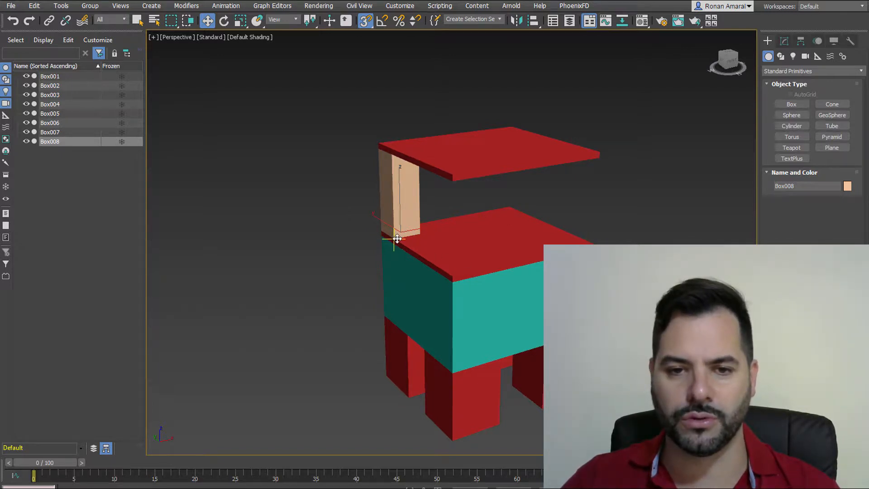
left_click_drag(396, 234, 451, 267, "shift")
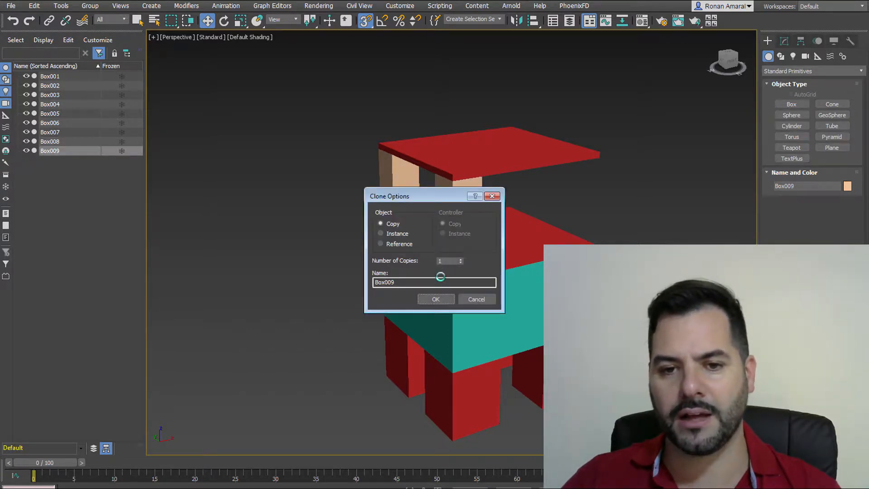
left_click(438, 300)
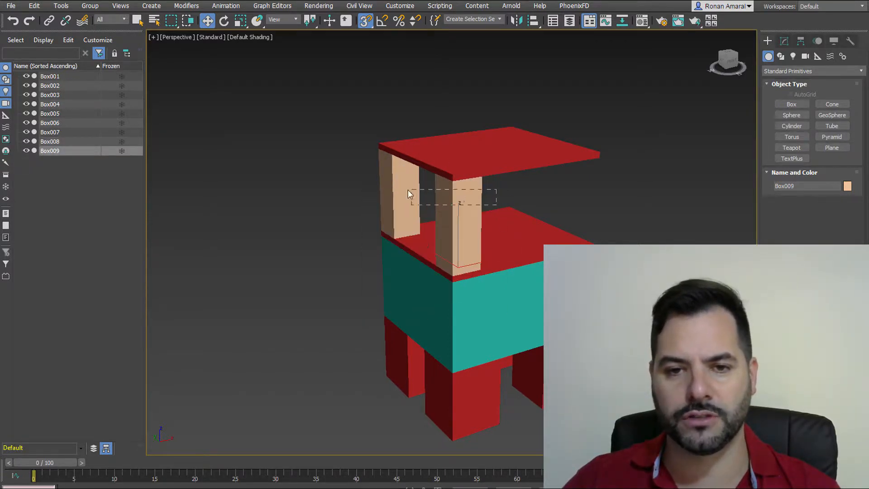
- Select both tan pillars, clone them as a Copy to the opposite edge of the lower slab, and clear the selection
left_click_drag(408, 194, 409, 195)
middle_click_drag(409, 195, 457, 259, "alt")
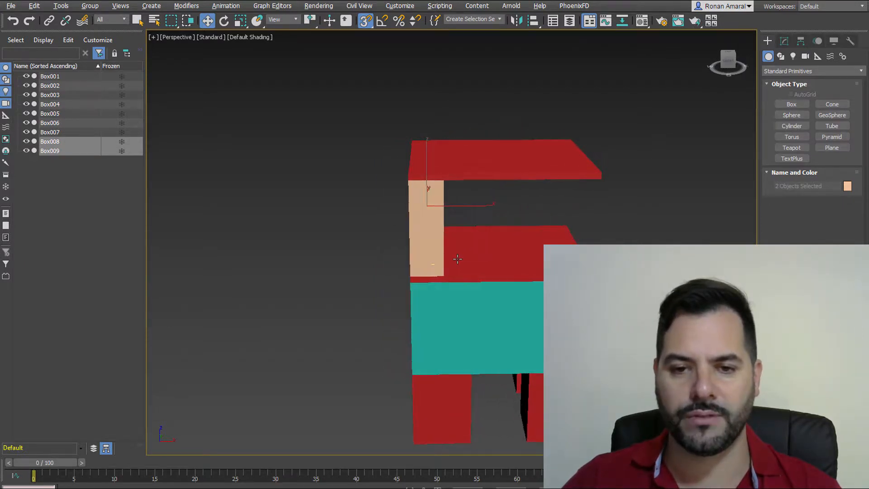
mouse_move(442, 275)
left_mouse_down("shift")
mouse_move(539, 255)
mouse_move(518, 260)
left_mouse_up("shift")
left_click(449, 297)
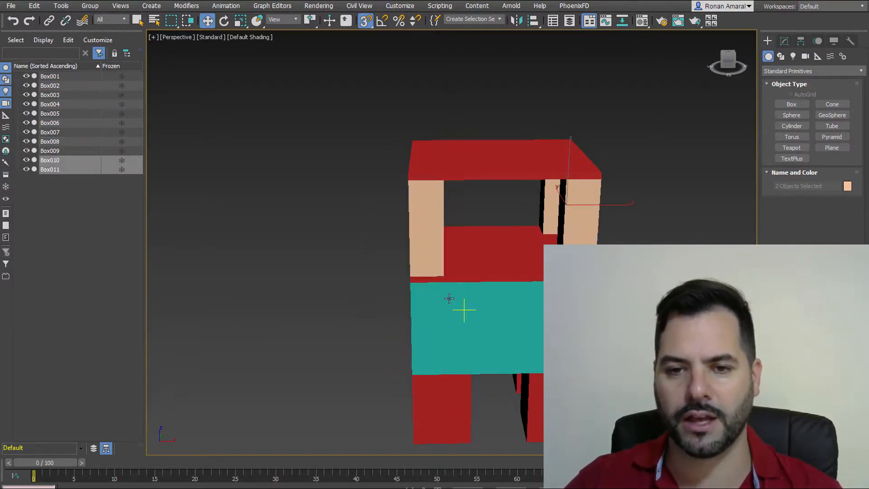
middle_click_drag(449, 296, 467, 309, "alt")
scroll(448, 294, "down", 3)
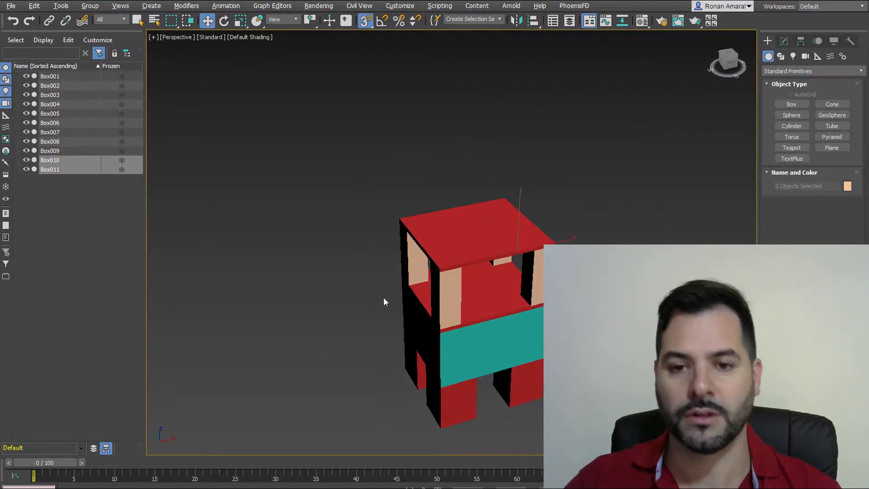
key("s")
left_click(335, 269)
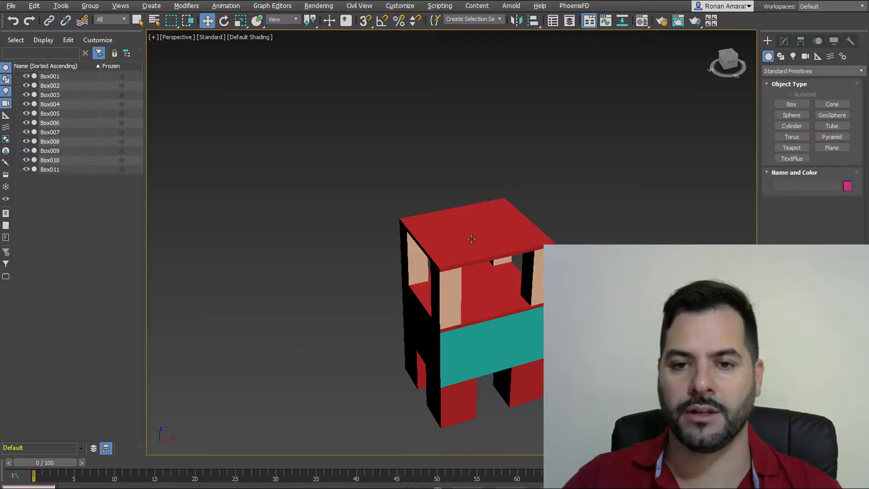
- Create a tall box on top of the upper red slab, snapping its base to the slab's opposite corners
middle_click_drag(493, 225, 462, 254)
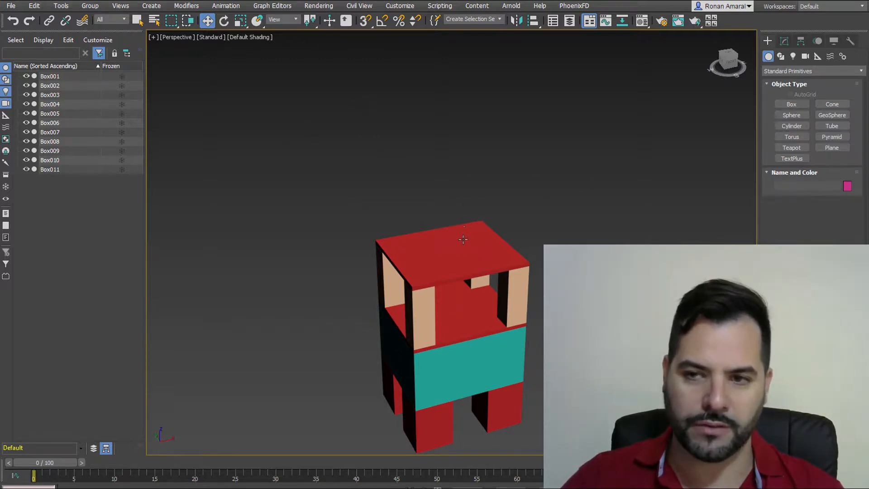
key("b")
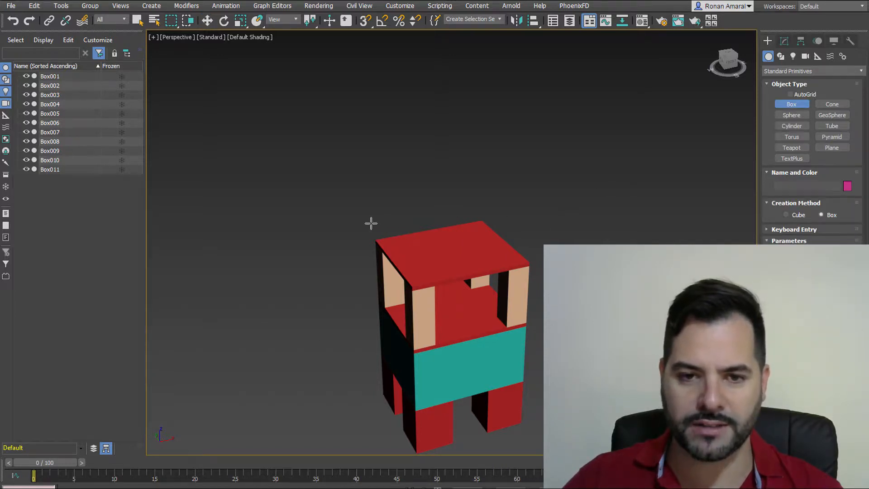
key("s")
middle_click_drag(368, 227, 356, 211)
scroll(358, 213, "up", 3)
left_click_drag(362, 221, 564, 237)
left_click_drag(630, 266, 631, 266)
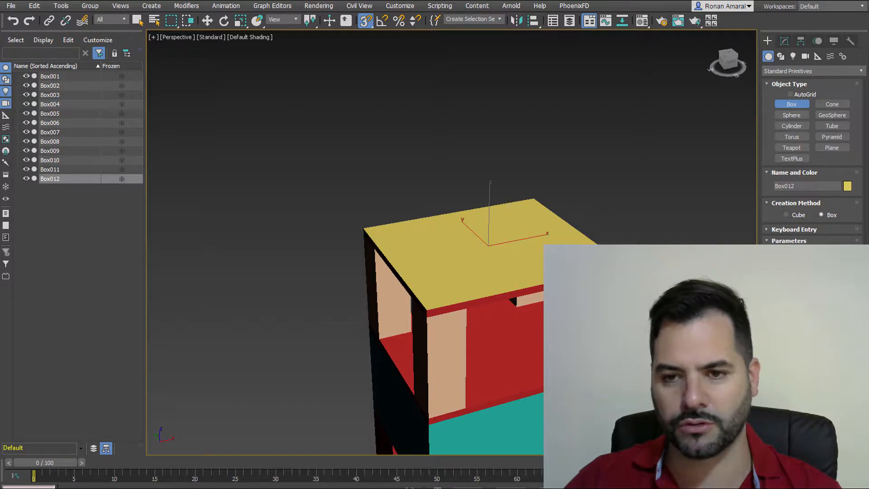
left_click(636, 193)
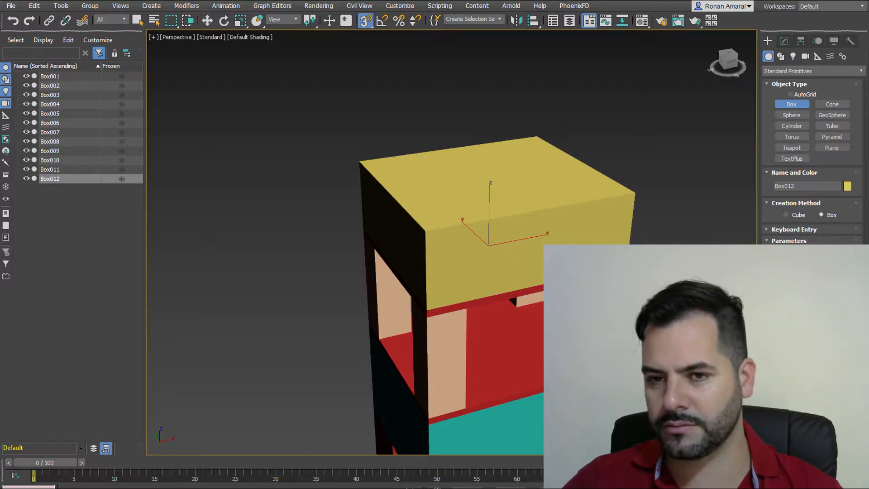
- Set the yellow box's length to 20 cm and, with angle snap on, rotate-clone it as a perpendicular Copy to form a cross
key("Return")
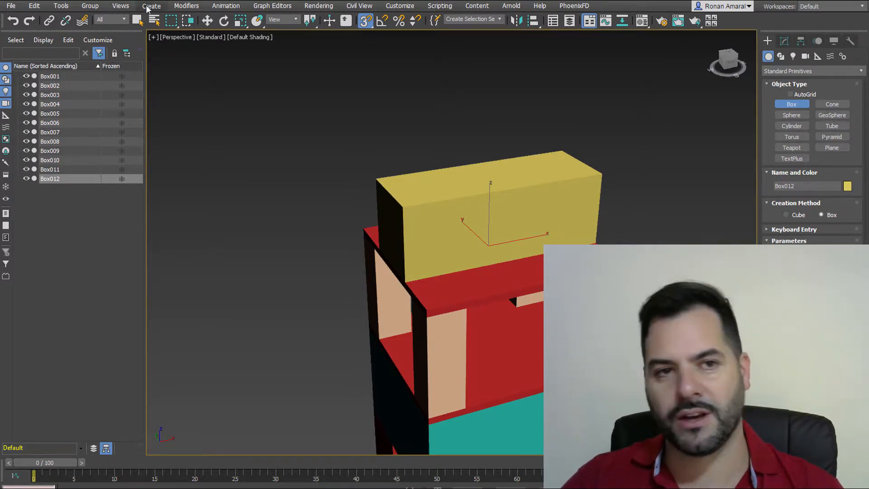
left_click(207, 22)
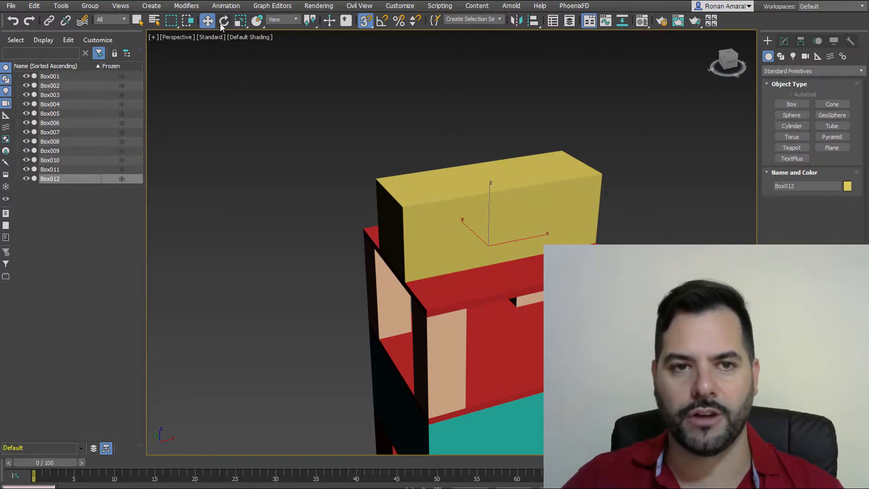
left_click(221, 22)
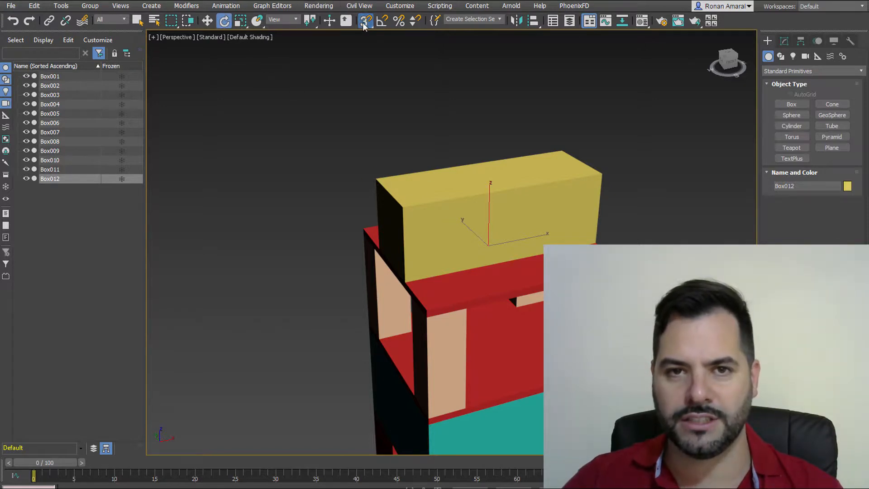
left_click_drag(365, 23, 366, 68)
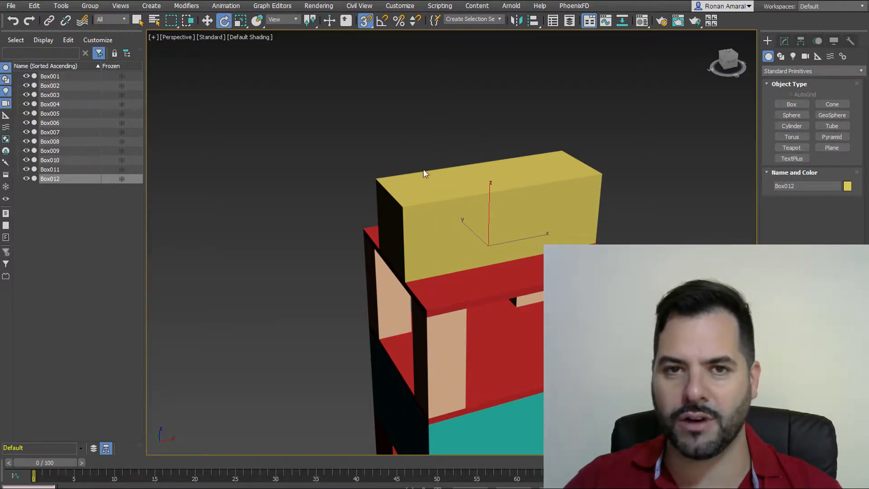
left_click(382, 21)
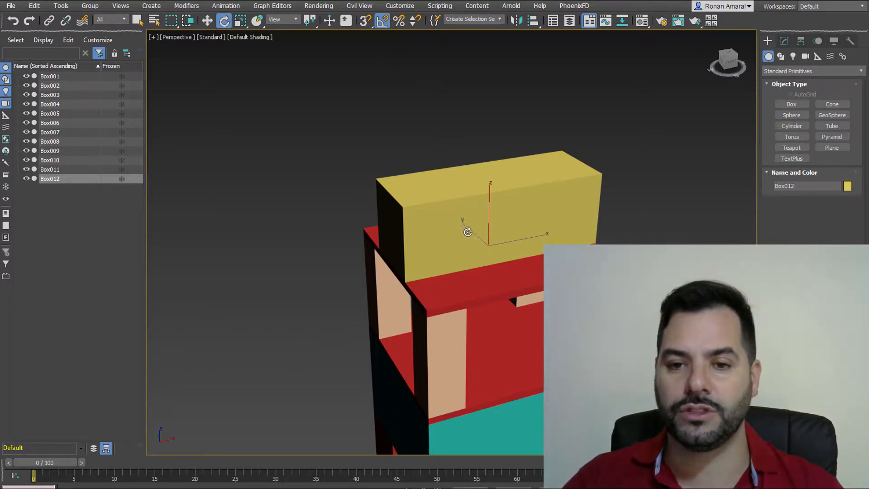
mouse_move(467, 231)
left_mouse_down("shift")
mouse_move(420, 147)
mouse_move(421, 155)
left_mouse_up("shift")
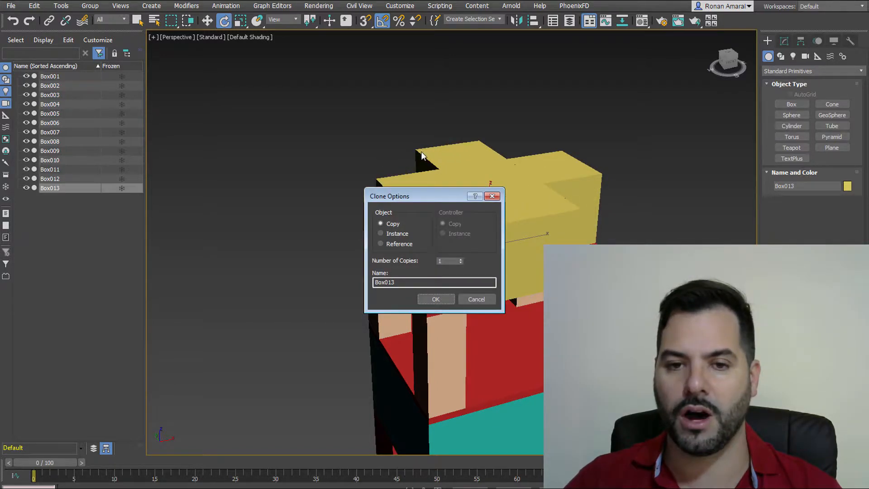
left_click(441, 299)
- Turn 3D snap on and angle snap off for creating a box on top of the yellow cross
mouse_move(500, 229)
middle_mouse_down("alt")
mouse_move(504, 252)
mouse_move(454, 247)
mouse_move(536, 202)
mouse_move(486, 226)
mouse_move(493, 202)
mouse_move(473, 252)
mouse_move(486, 238)
middle_mouse_up("alt")
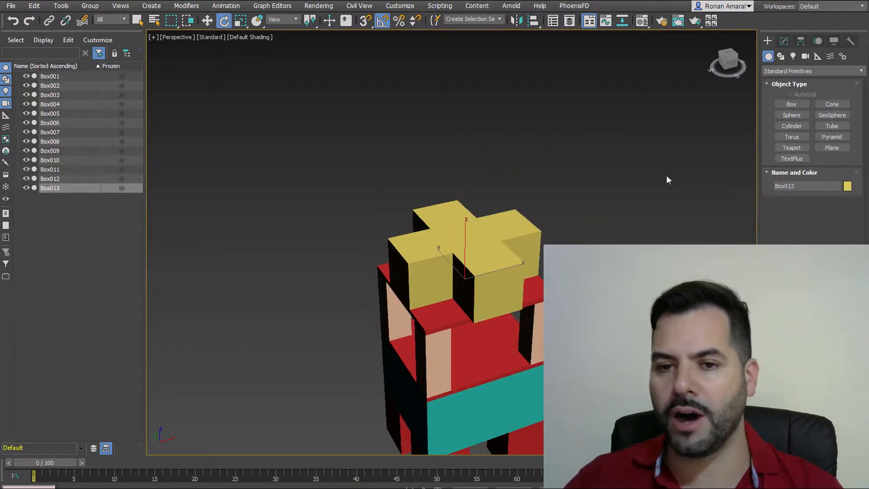
scroll(475, 211, "up", 5)
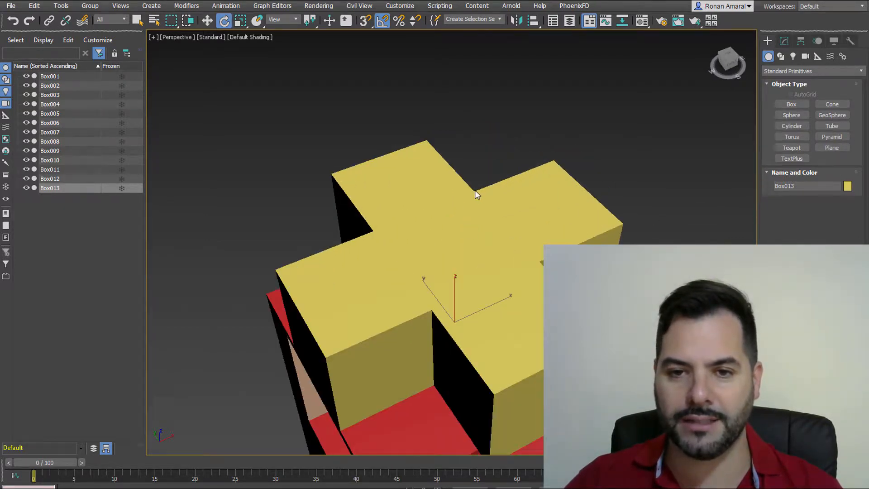
left_click(791, 105)
middle_click_drag(485, 281, 481, 267)
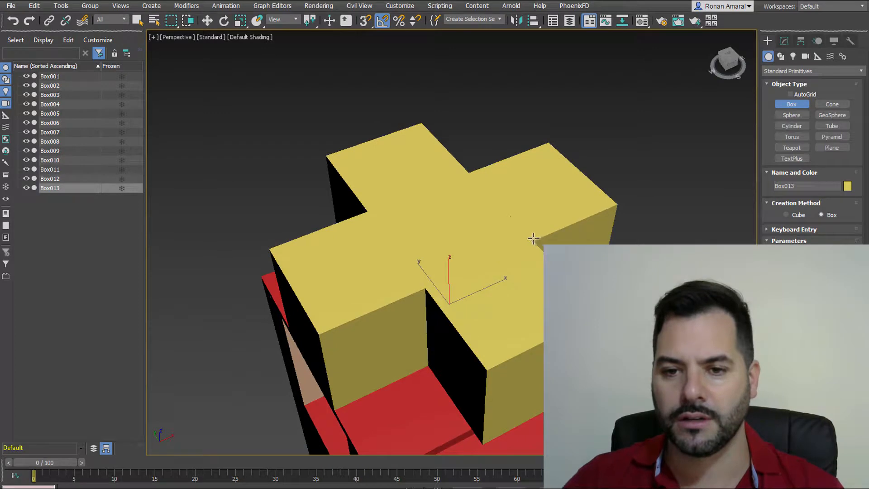
scroll(531, 240, "down", 3)
left_click(365, 22)
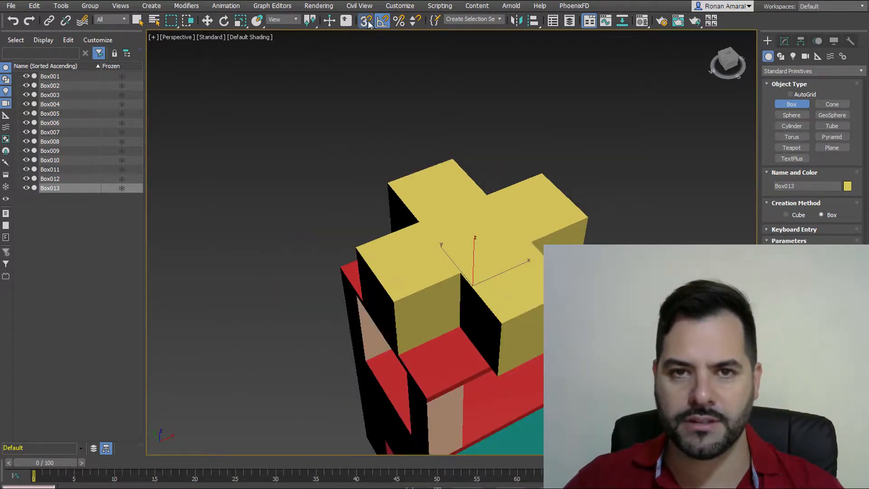
left_click(381, 22)
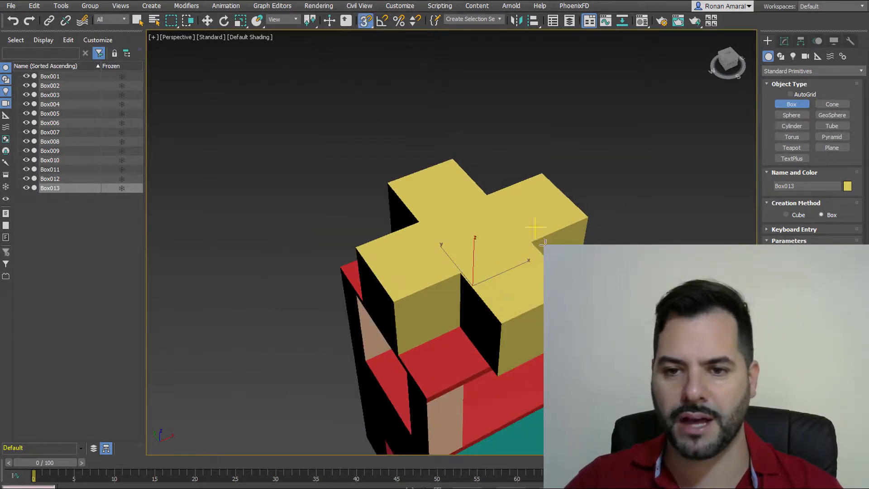
- Display edged faces so the cross's inner corners can be seen, and review the active snap types in Grid and Snap Settings
middle_click_drag(498, 235, 457, 240, "alt")
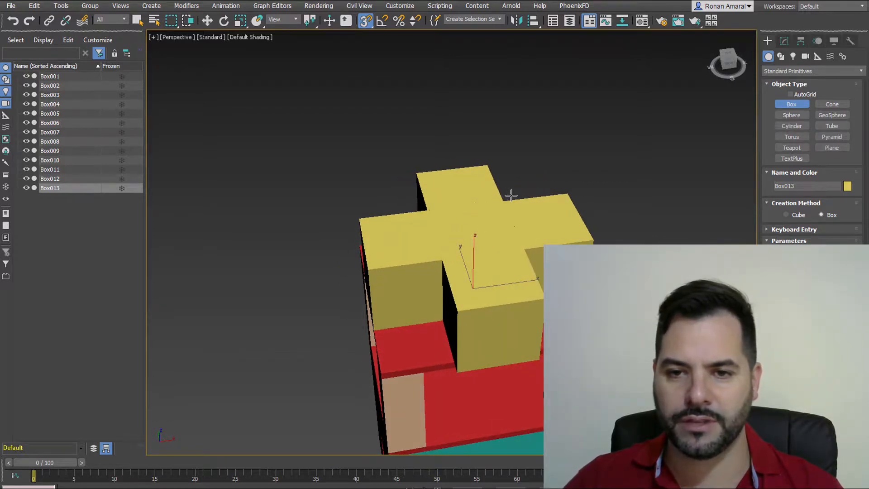
scroll(511, 196, "up", 4)
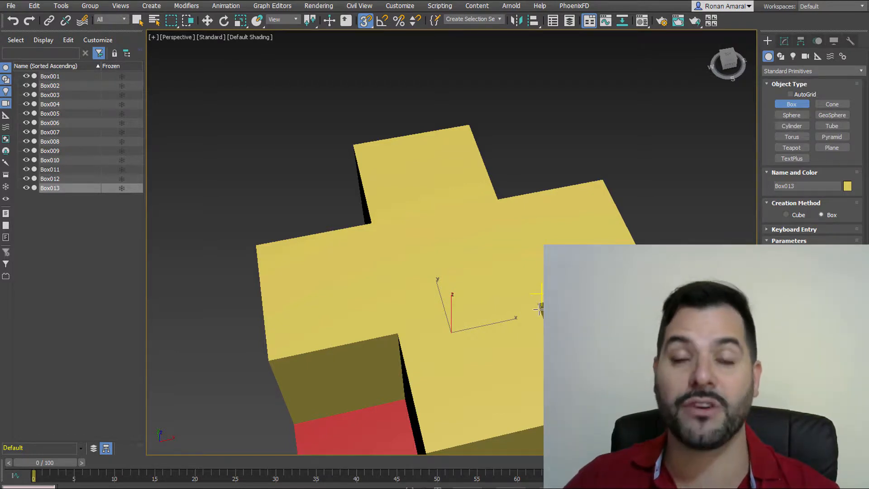
key("F4")
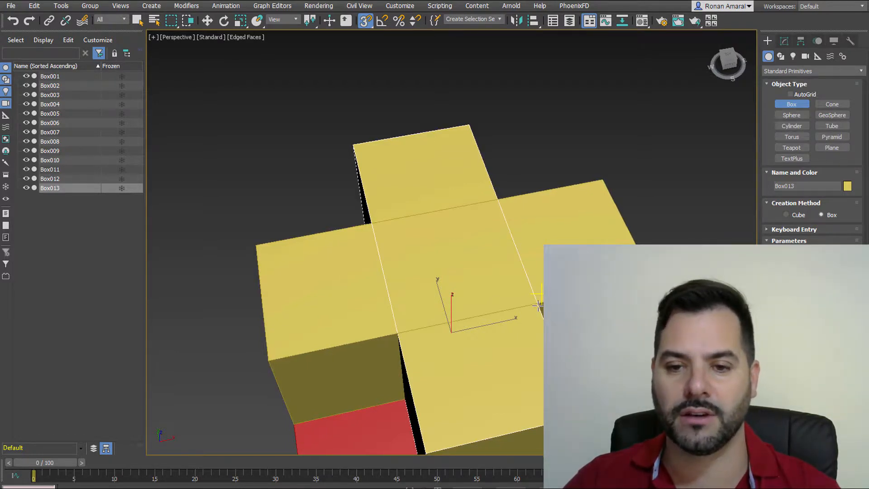
middle_click_drag(530, 277, 489, 248, "alt")
scroll(470, 284, "up", 3)
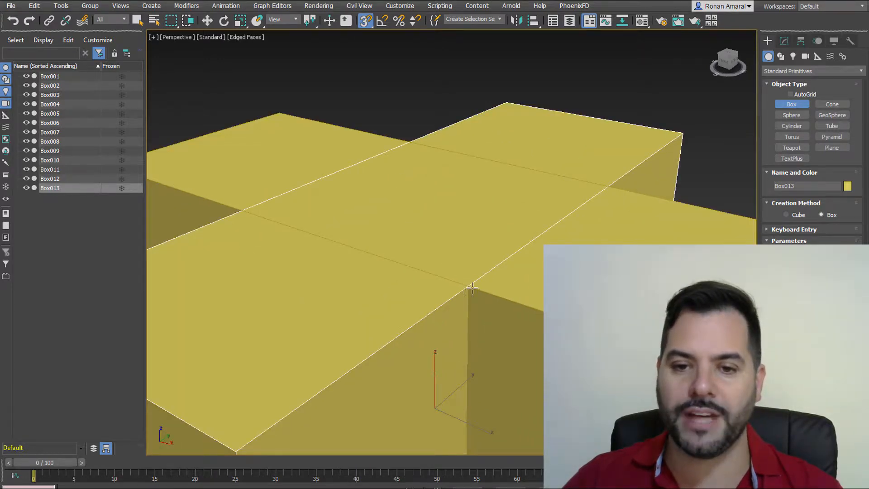
scroll(487, 305, "down", 4)
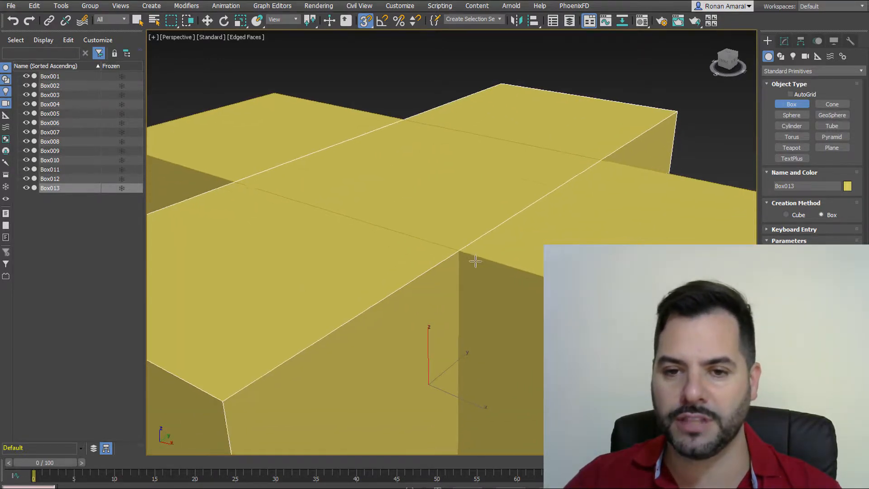
right_click(366, 21)
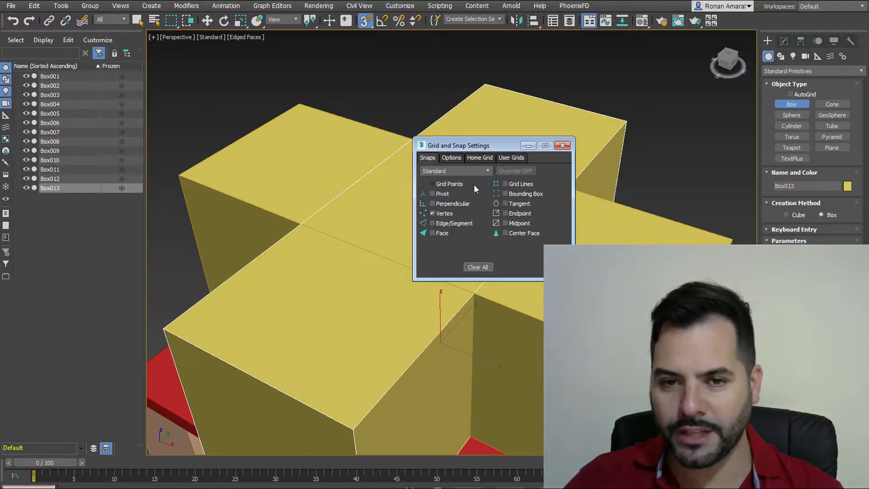
left_click(562, 146)
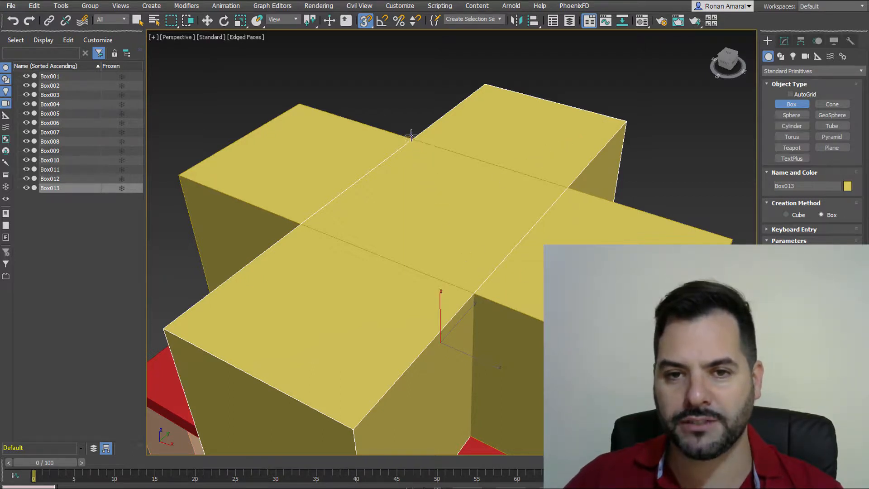
middle_click_drag(500, 301, 483, 284)
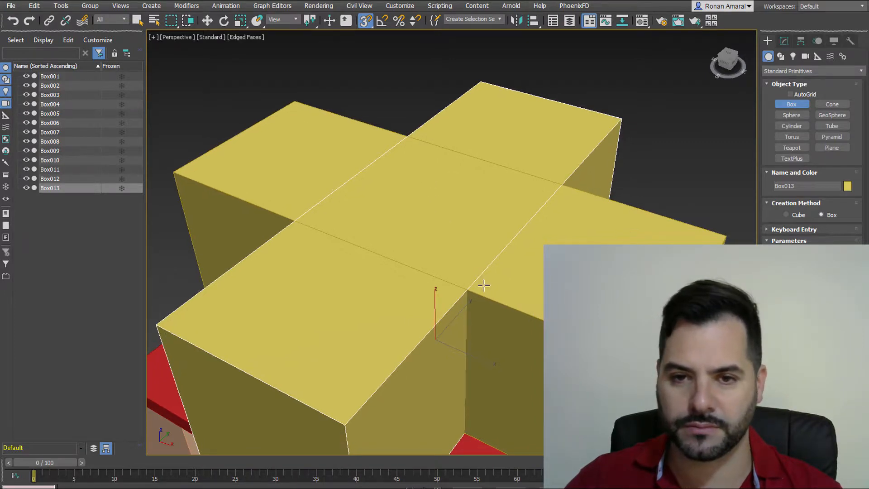
scroll(483, 284, "down", 3)
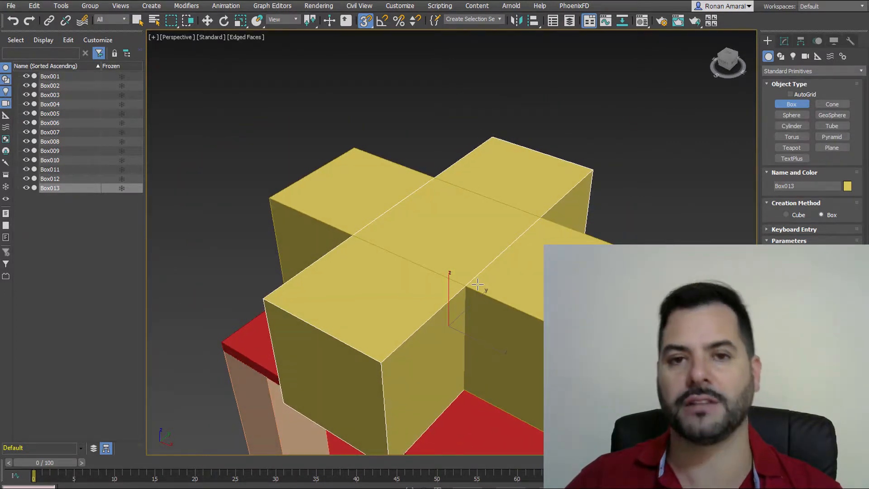
- Leave box creation and inspect the length, width and height parameters of the original yellow box, then select its rotated copy
right_click(377, 193)
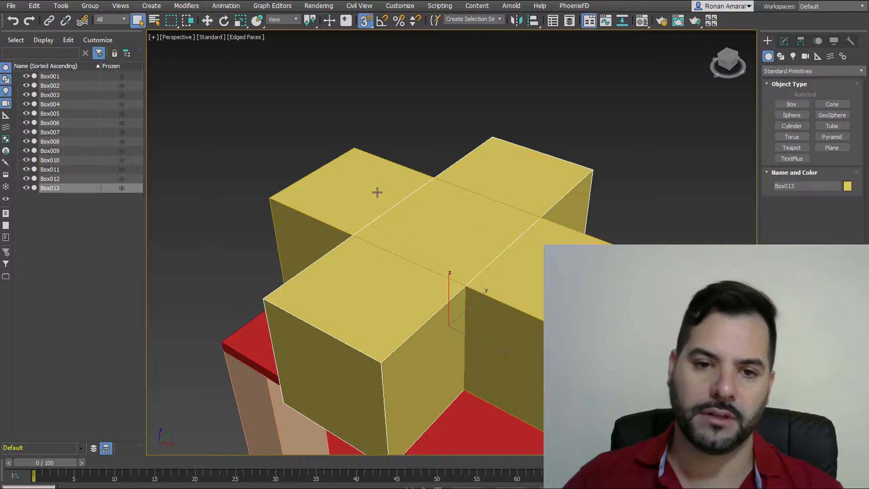
left_click(377, 193)
left_click(784, 42)
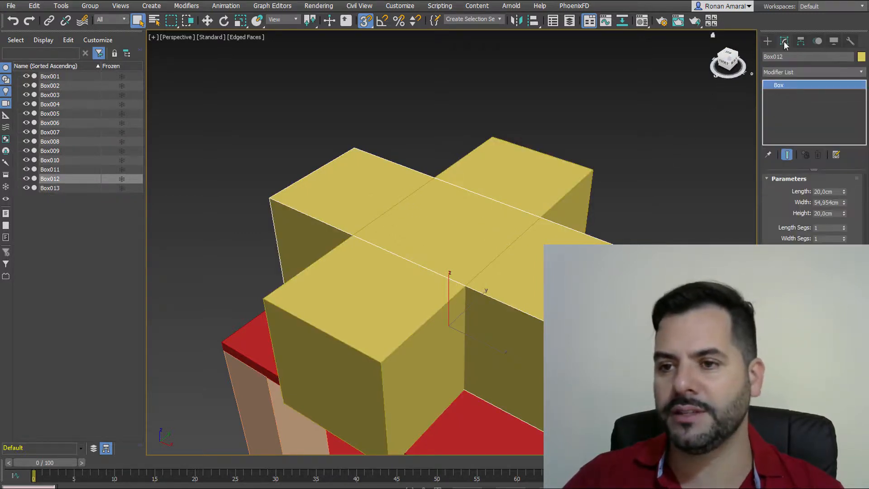
left_click(834, 214)
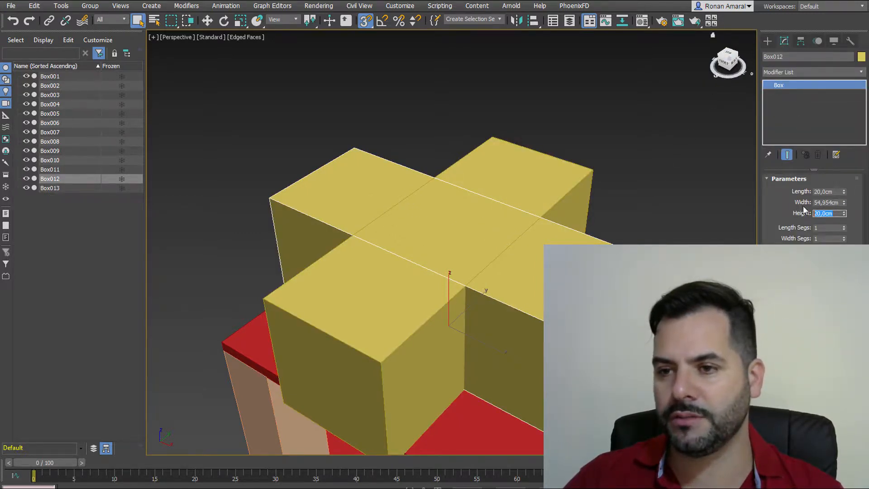
left_click(830, 192)
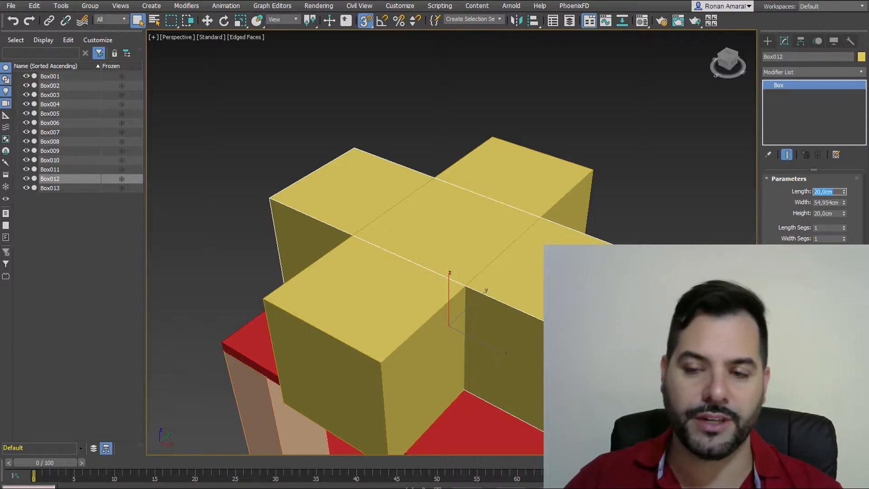
middle_click_drag(407, 280, 403, 280)
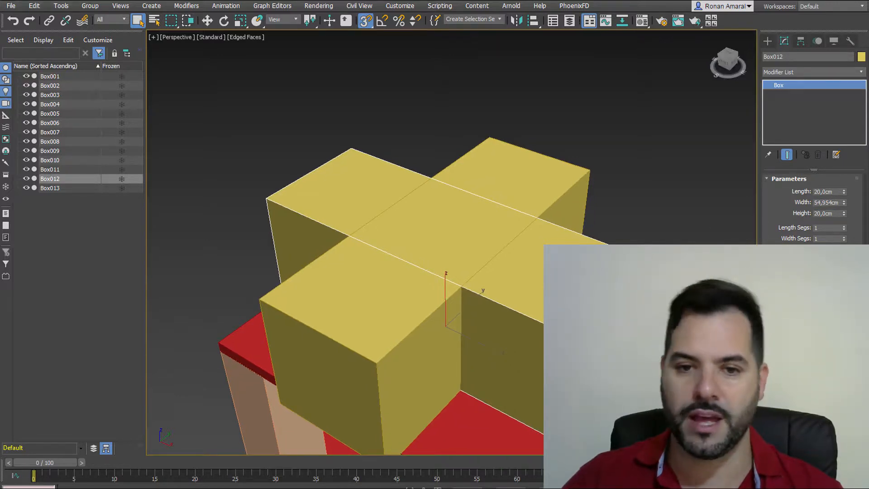
left_click(403, 280)
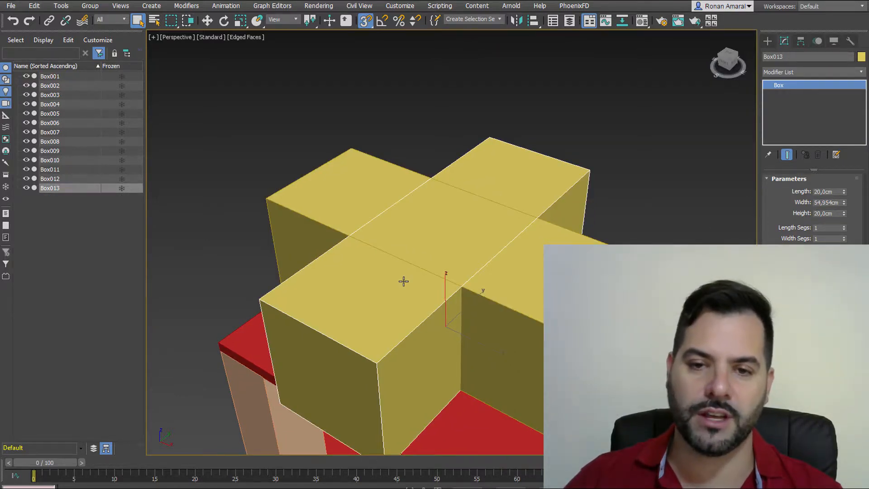
- Create a tall box on the yellow cross by snapping its base to one bar's opposite corners, and shorten it to the central square
left_click(767, 41)
scroll(488, 269, "down", 3)
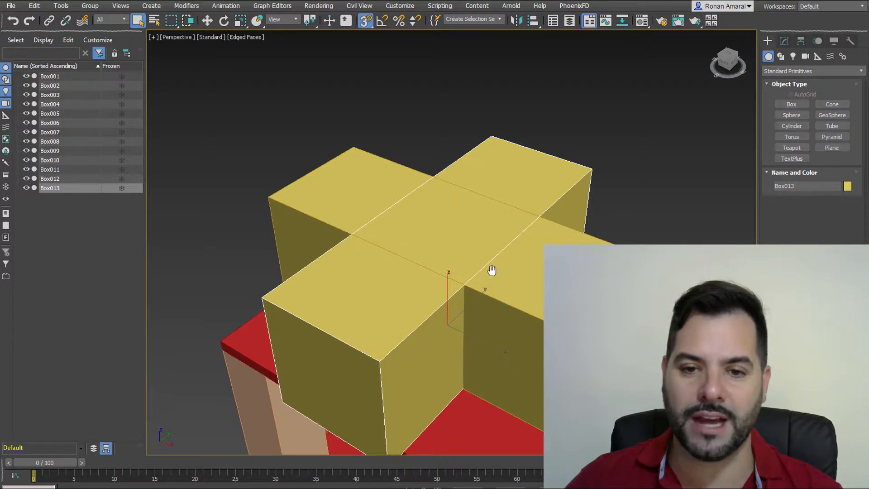
left_click(792, 105)
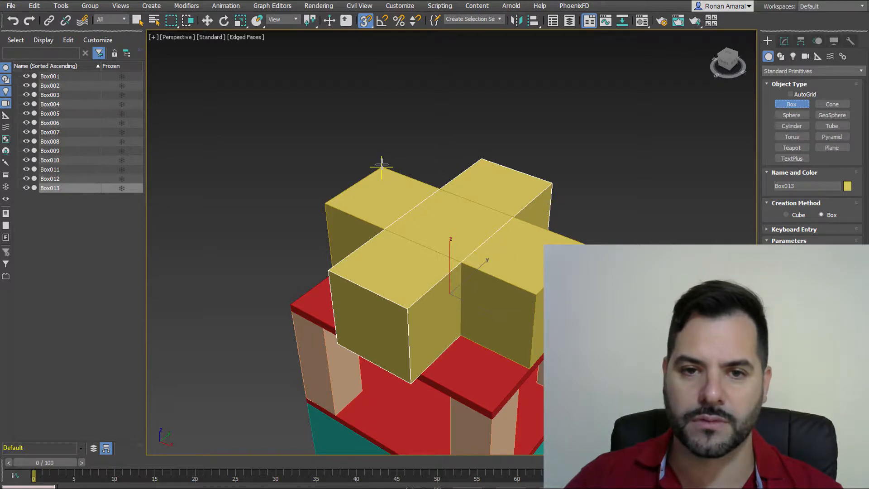
left_click_drag(385, 165, 536, 293)
key("s")
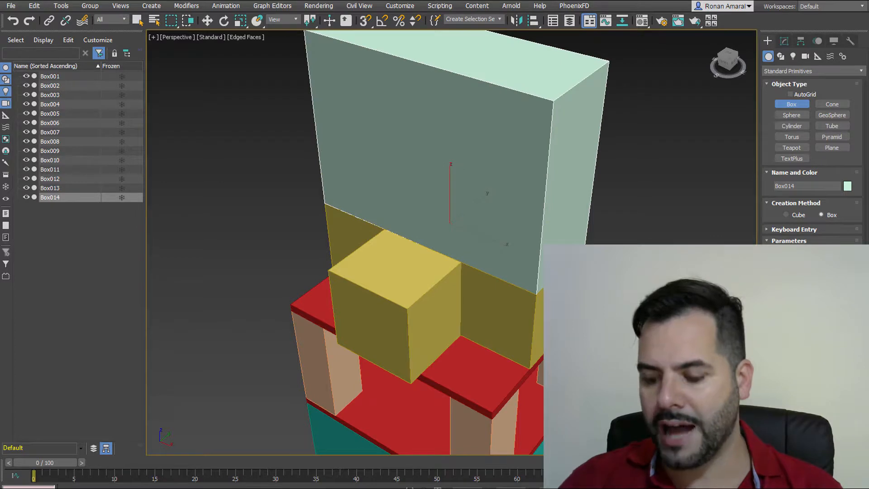
key("Return")
- Create a teapot beside the stacked structure with snapping off
middle_click_drag(543, 233, 432, 286, "alt")
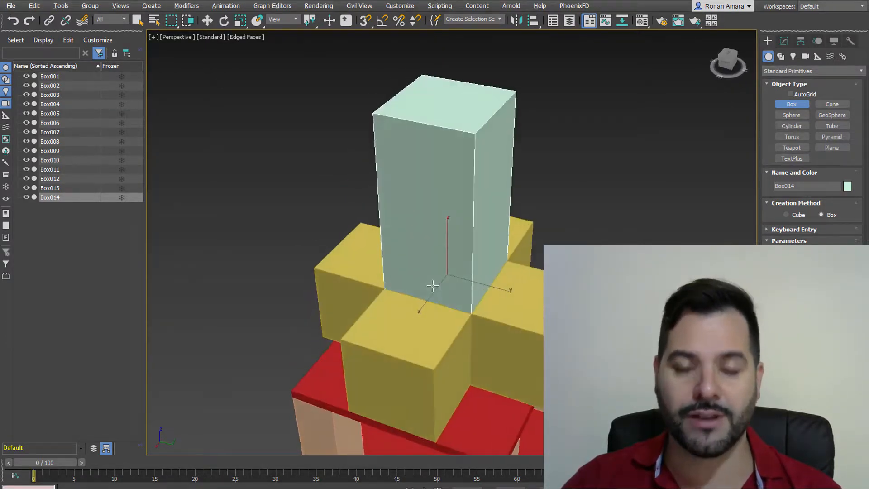
scroll(475, 268, "down", 4)
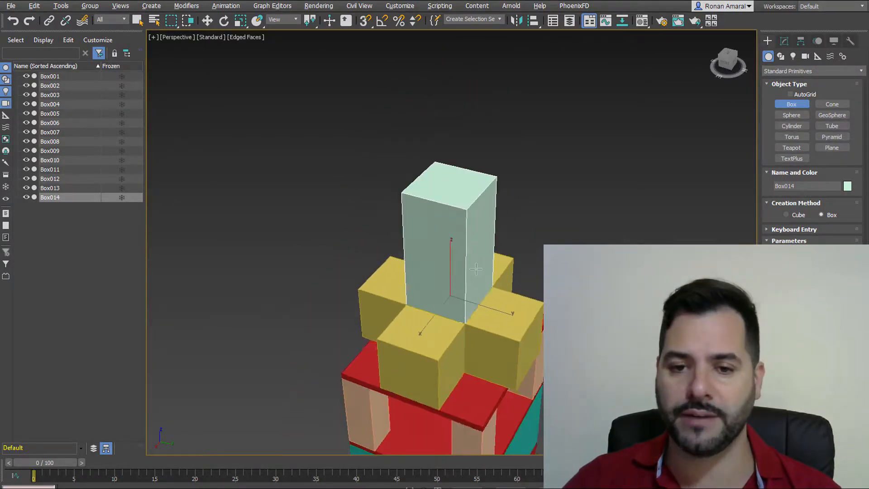
middle_click_drag(476, 268, 483, 272, "alt")
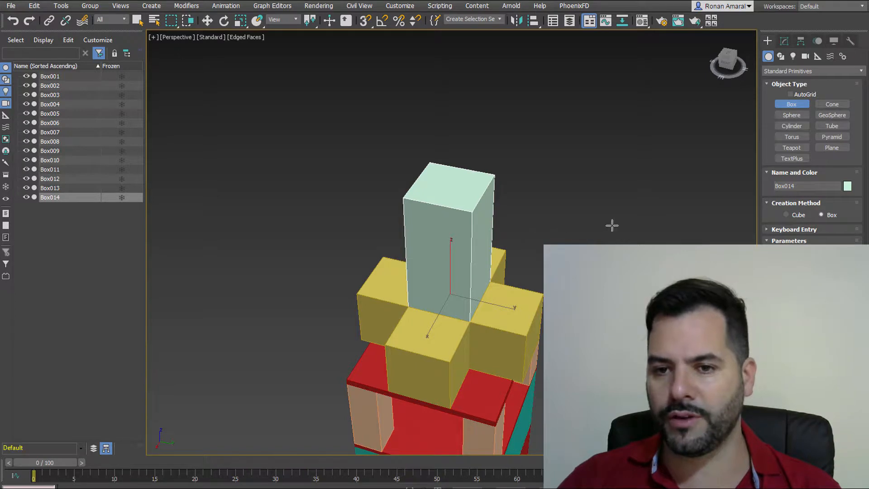
middle_click_drag(611, 225, 603, 218)
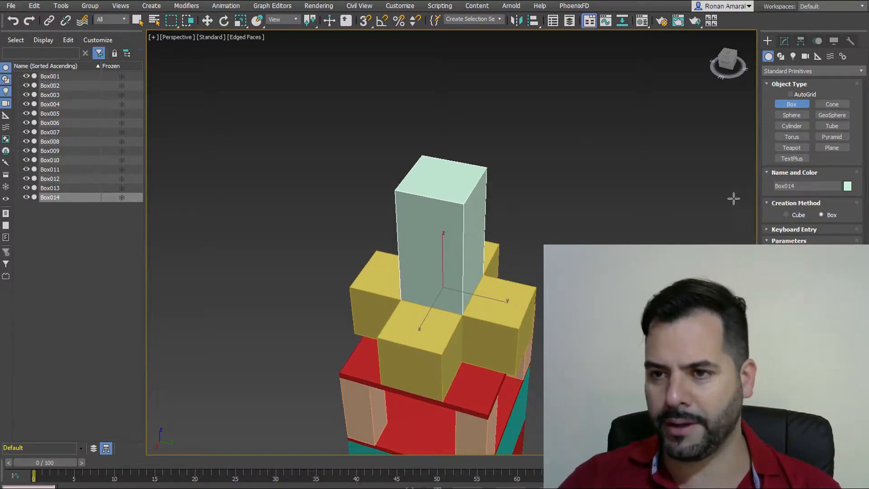
left_click(790, 147)
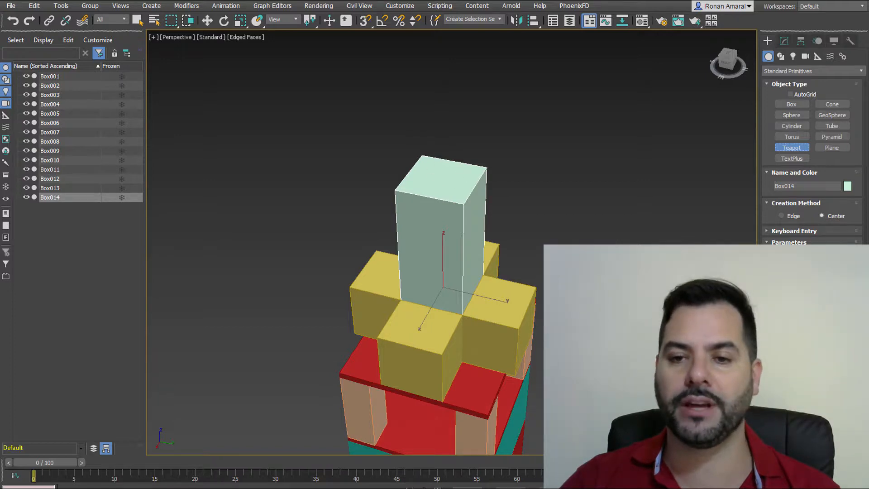
middle_click_drag(644, 315, 597, 290)
left_click_drag(597, 290, 641, 299)
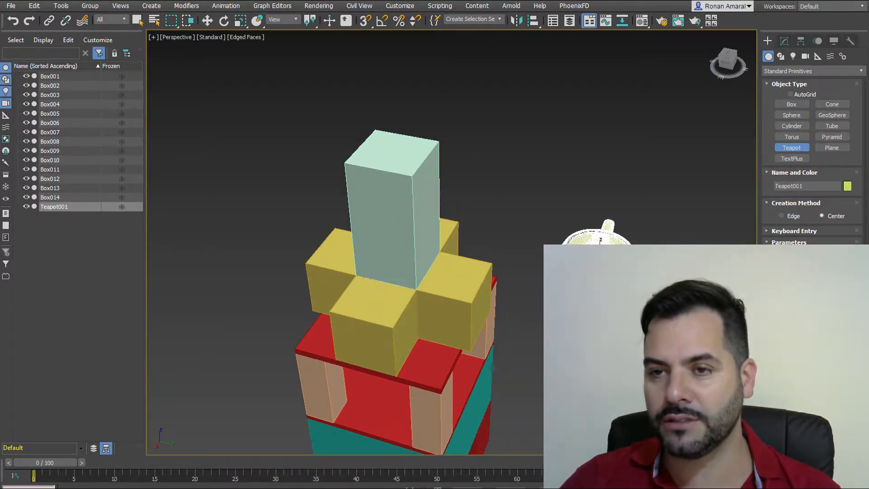
- Leave teapot creation, try to move the teapot with 3D snapping on, and switch snapping back off
left_click(785, 42)
left_click(768, 42)
middle_click_drag(467, 74, 452, 63, "alt")
left_click(362, 22)
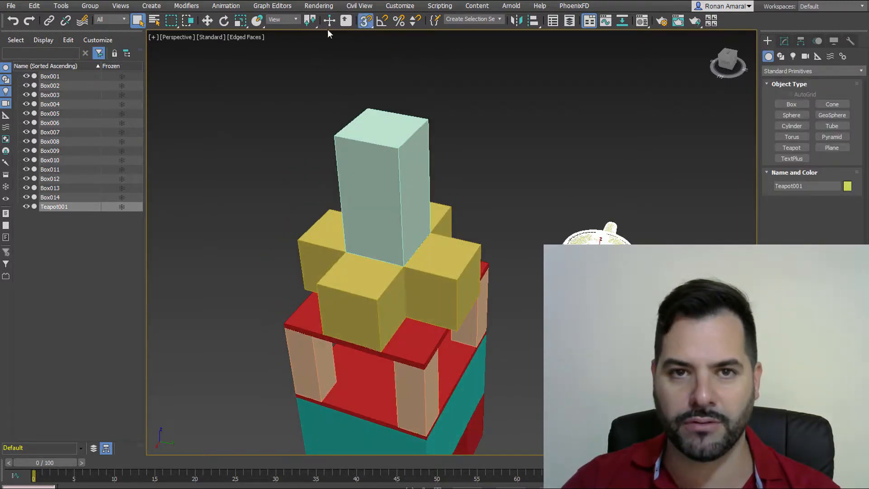
left_click(208, 22)
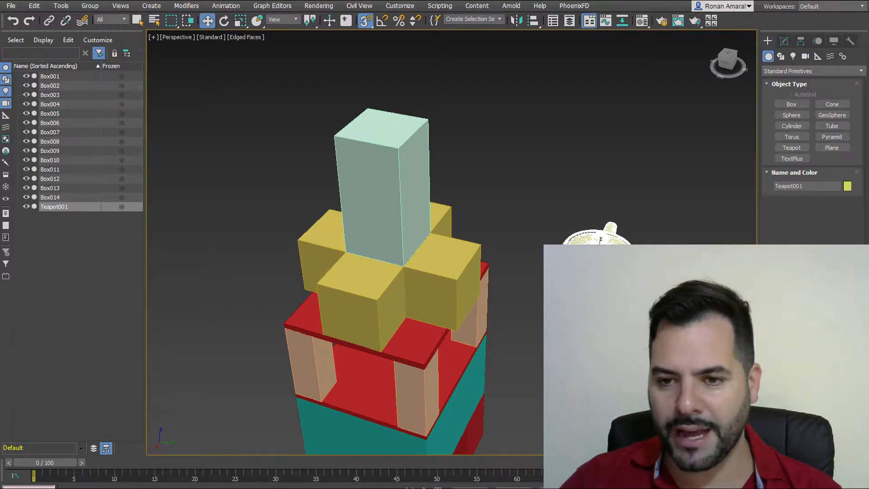
scroll(599, 273, "up", 3)
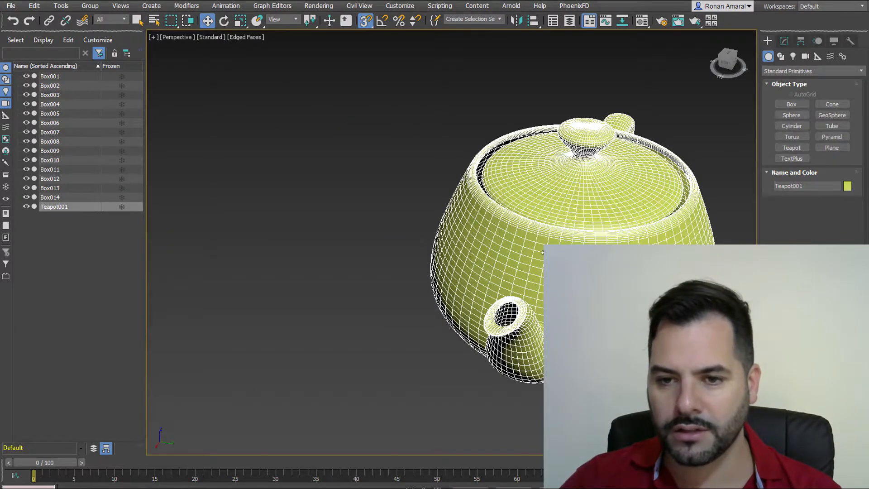
scroll(542, 253, "down", 3)
left_click_drag(555, 236, 586, 222)
key("s")
- Turn off edged faces and set up a shaded front view of the teapot and stack with the grid hidden
scroll(586, 222, "down", 4)
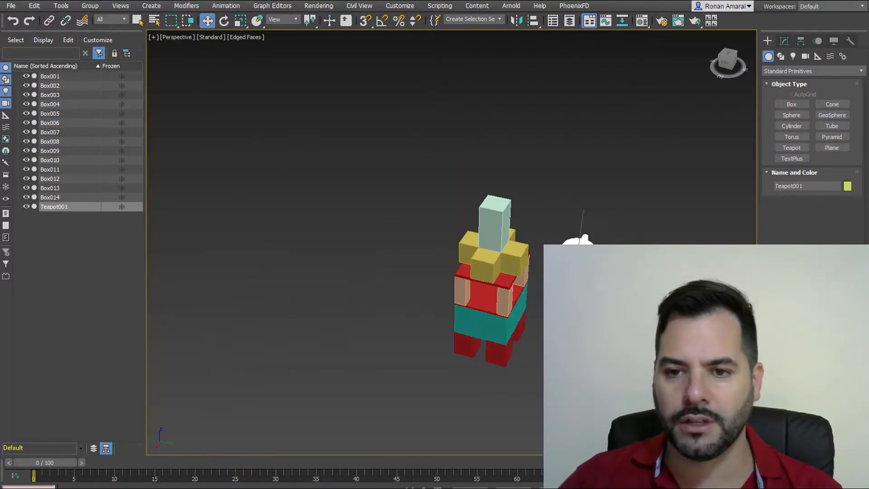
middle_click_drag(604, 261, 543, 284, "alt")
scroll(543, 283, "up", 3)
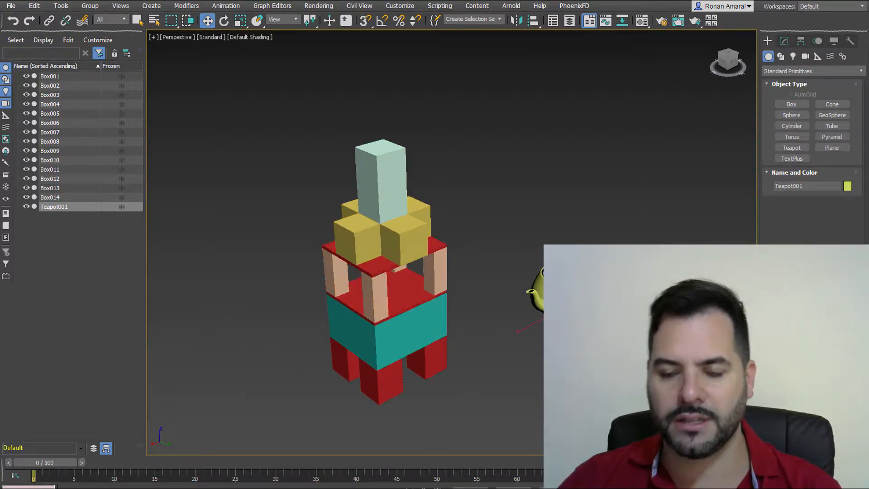
key("F4")
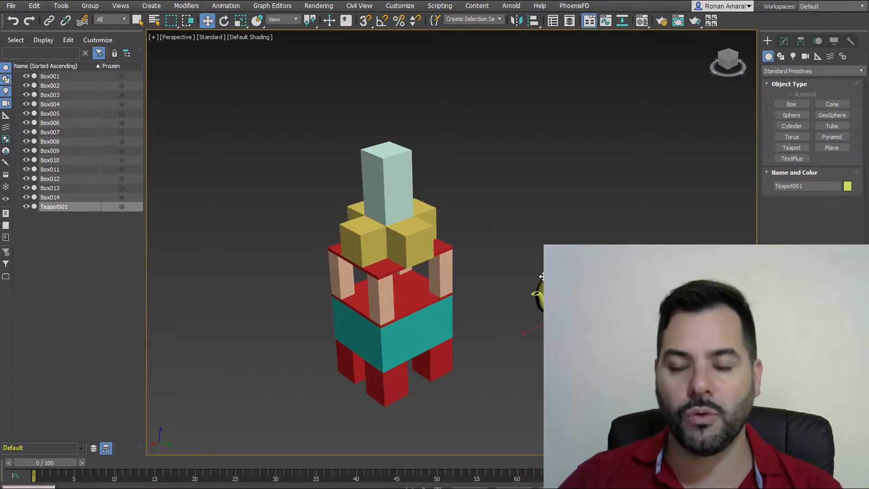
key("f")
key("F3")
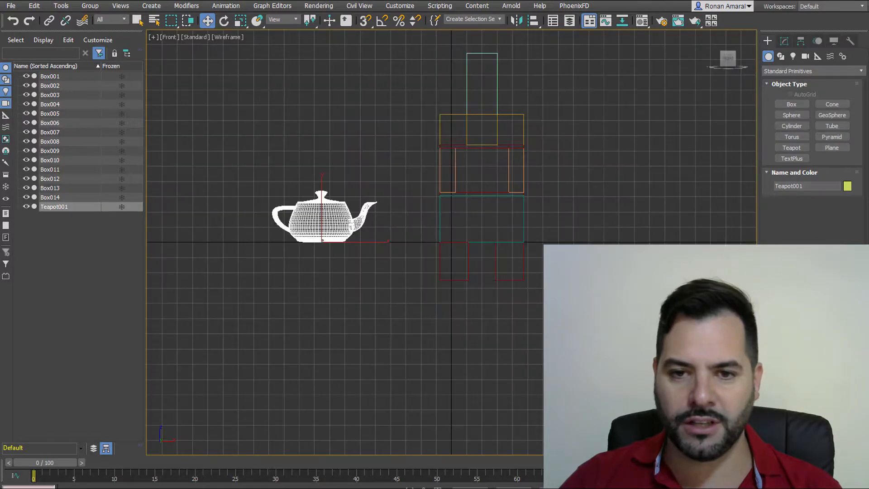
key("z")
scroll(520, 276, "down", 10)
key("F3")
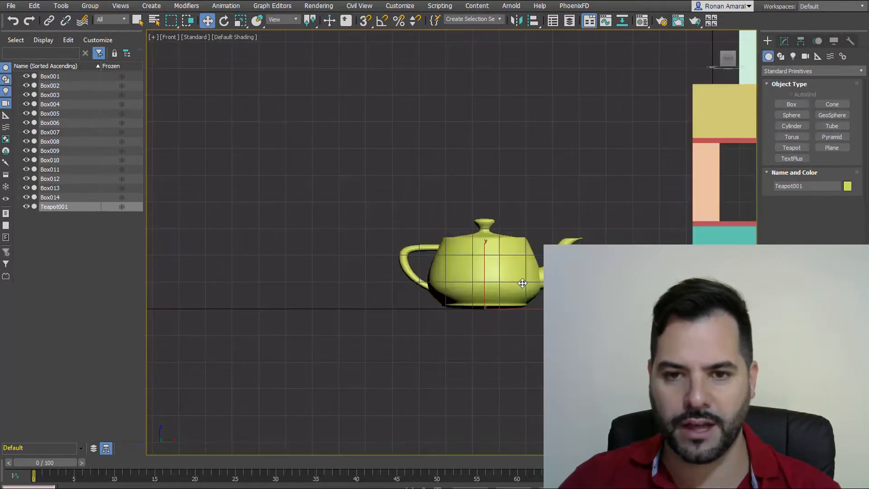
middle_click_drag(541, 280, 473, 264)
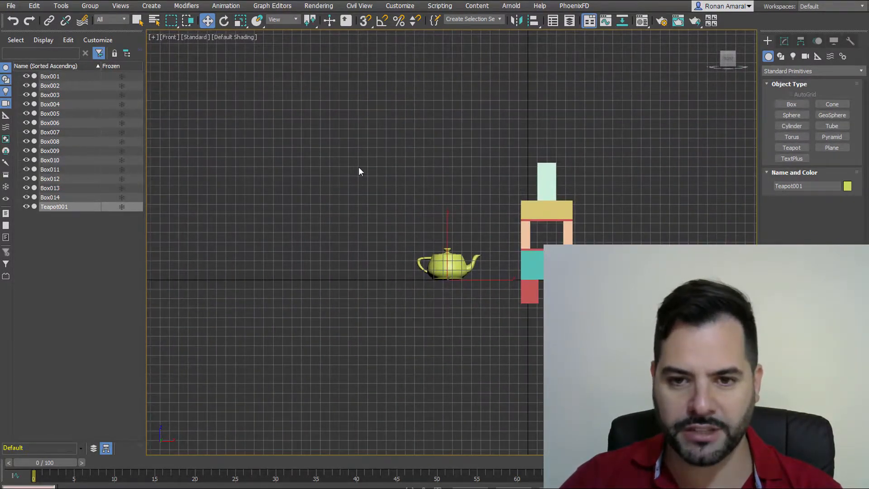
key("g")
- Move the teapot in the front view so its base rests on the top of the tall box
left_click_drag(465, 275, 551, 151)
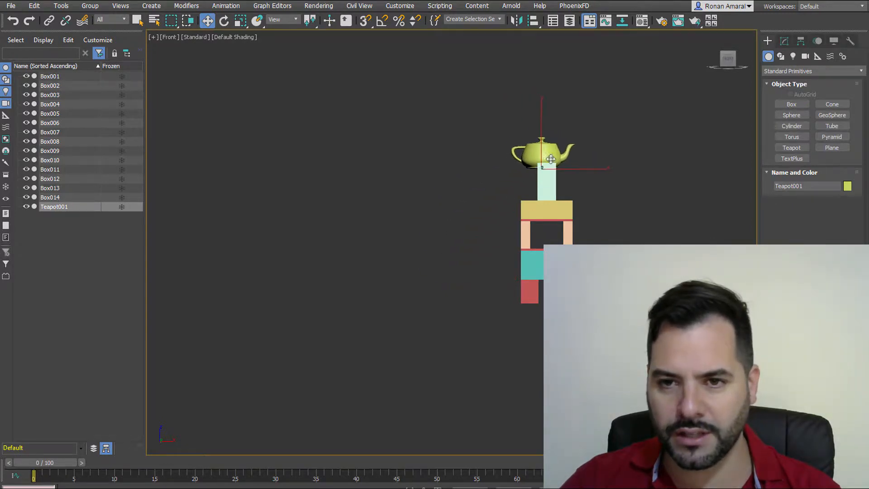
scroll(554, 168, "up", 5)
left_click_drag(543, 120, 556, 125)
scroll(556, 127, "up", 5)
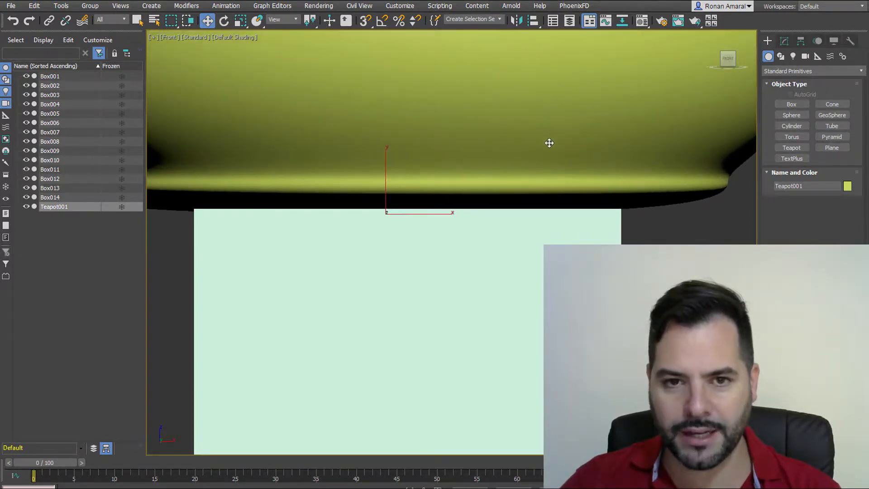
scroll(515, 203, "down", 5)
scroll(515, 206, "down", 3)
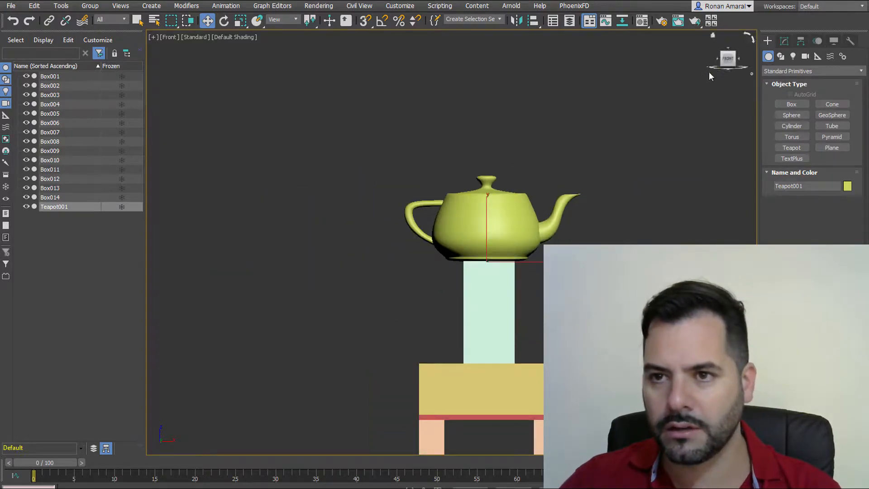
- Move the teapot horizontally in the side view until it is centred over the tall box, and return to the perspective view
left_click(718, 58)
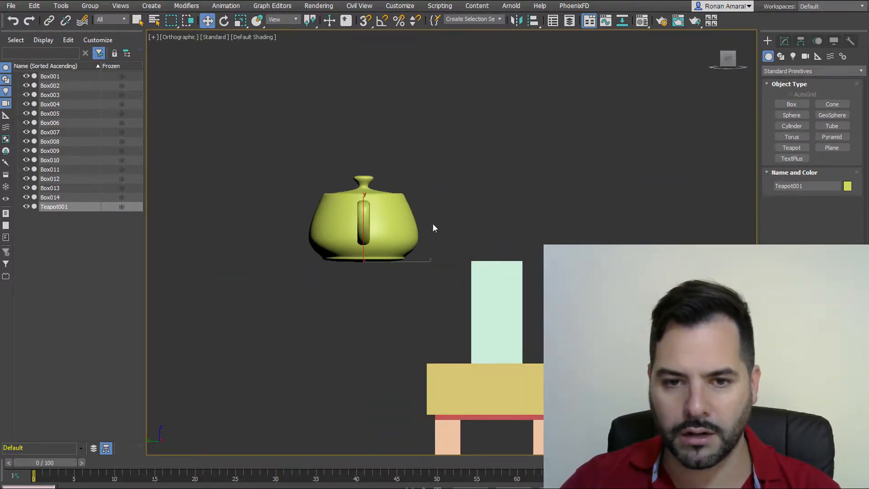
scroll(393, 244, "up", 2)
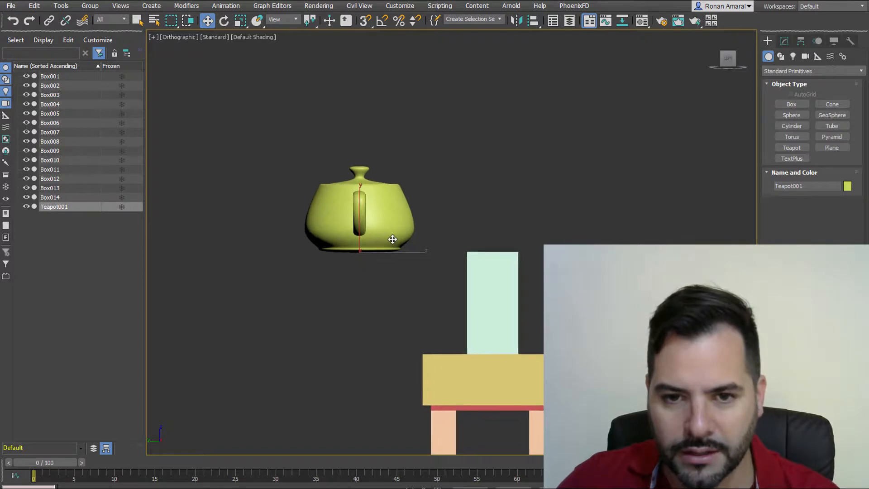
key("F5")
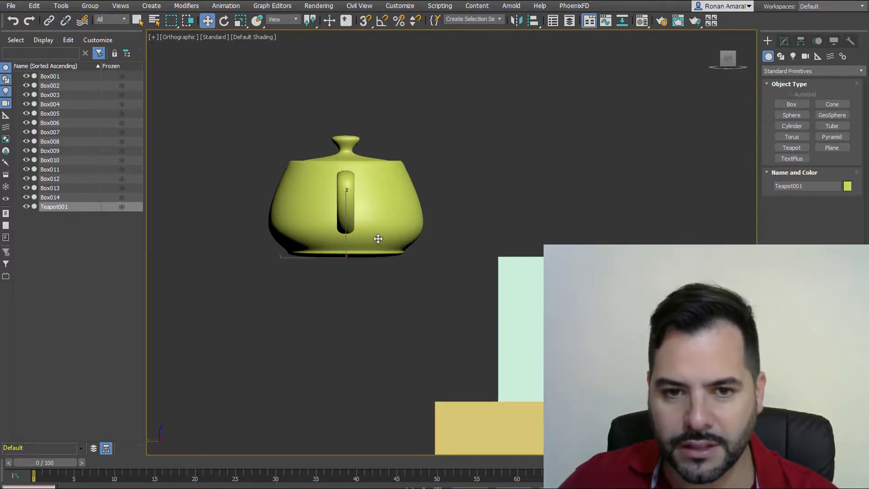
left_click_drag(416, 239, 555, 240)
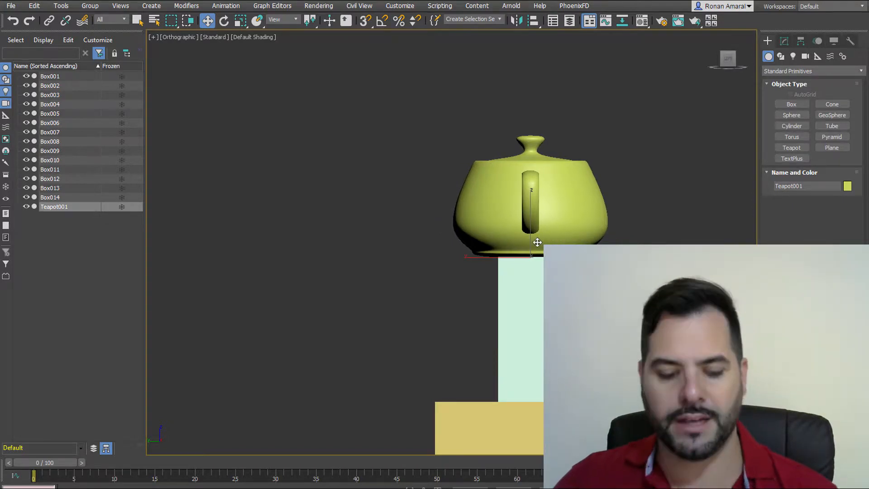
key("p")
scroll(529, 254, "down", 8)
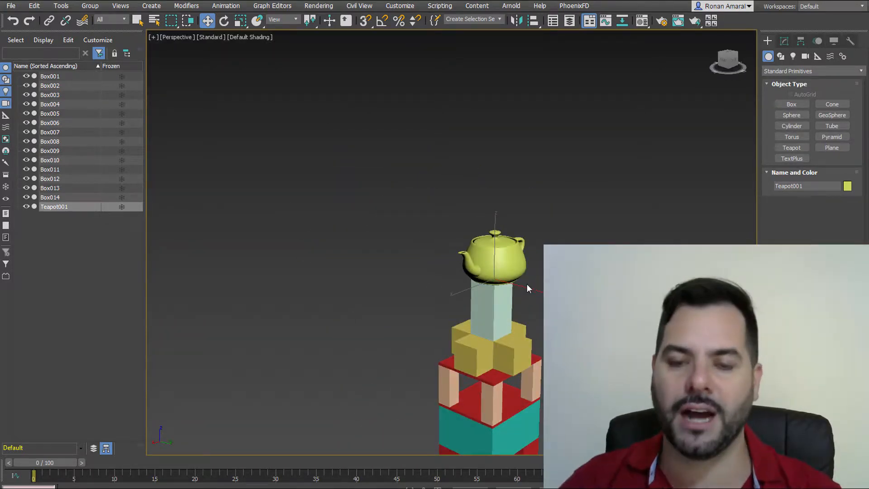
middle_click_drag(527, 289, 461, 210)
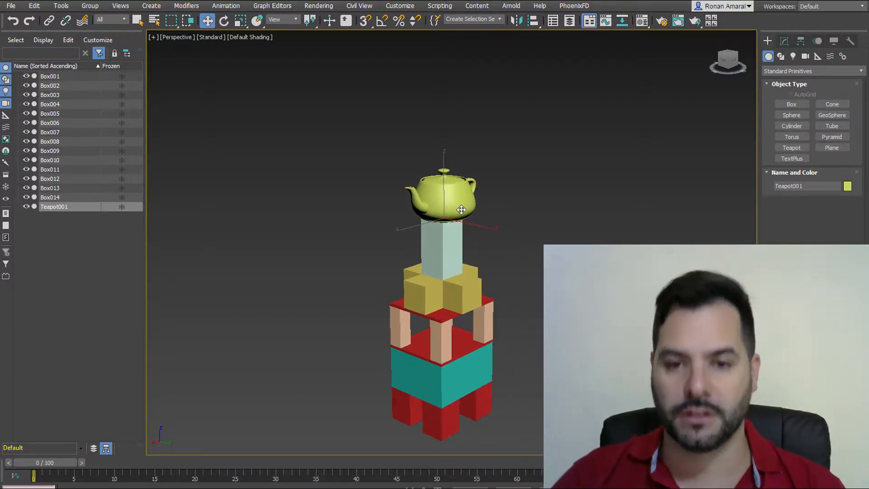
- Take the teapot off the stack and align its X and Y position to the tall box, pivot point to pivot point
left_click_drag(433, 198, 570, 206)
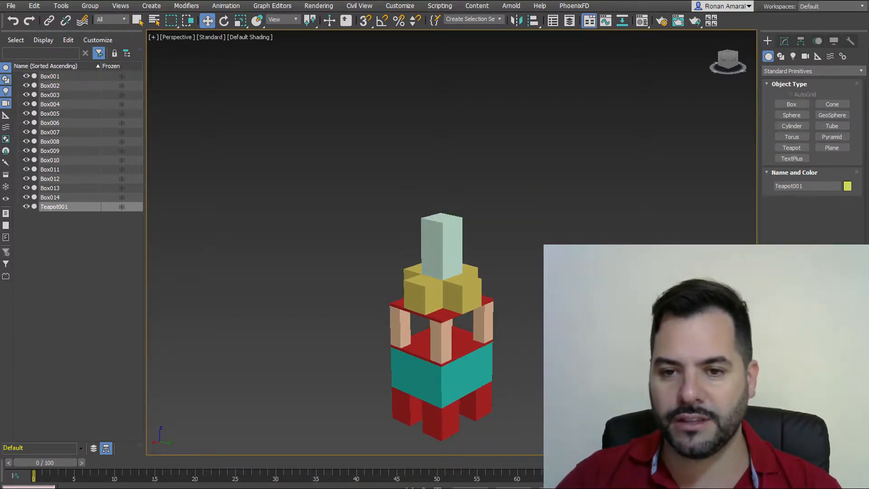
middle_click_drag(553, 376, 540, 337, "alt")
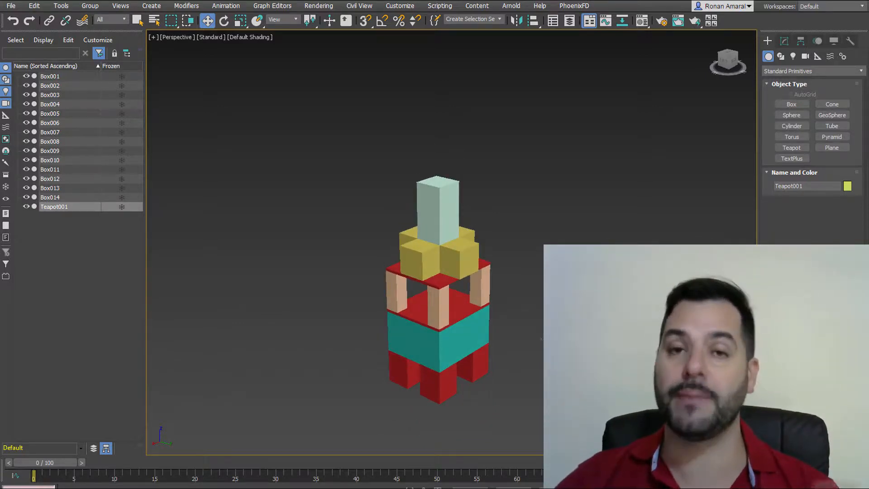
left_click(534, 21)
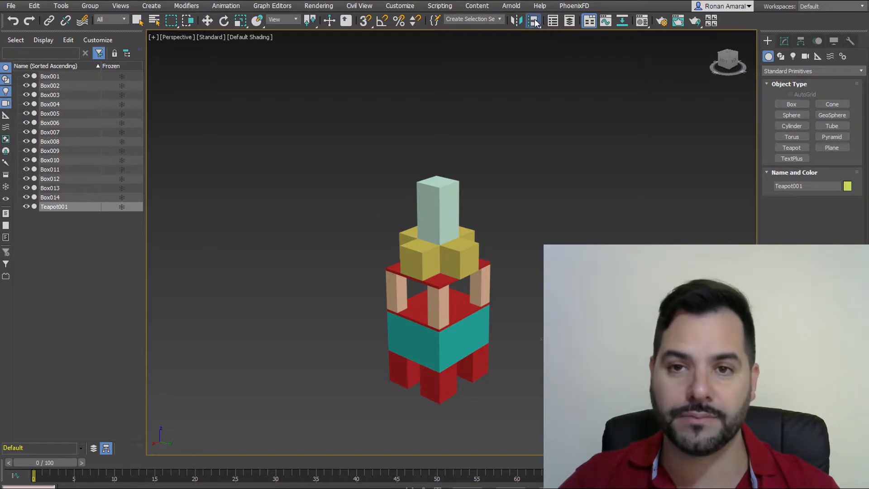
left_click(441, 181)
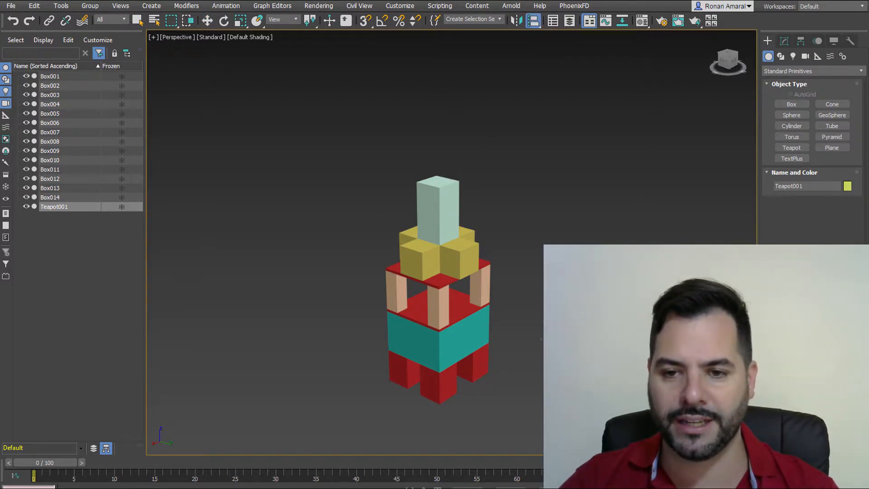
left_click(443, 181)
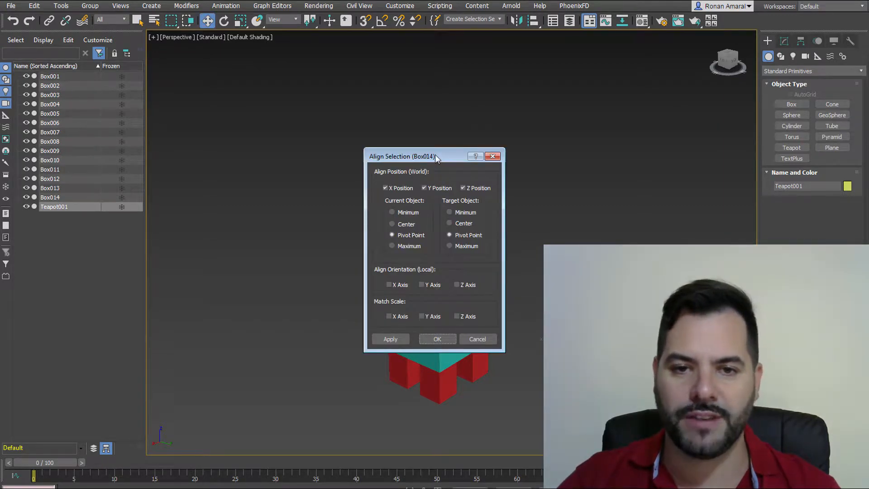
left_click_drag(433, 156, 305, 133)
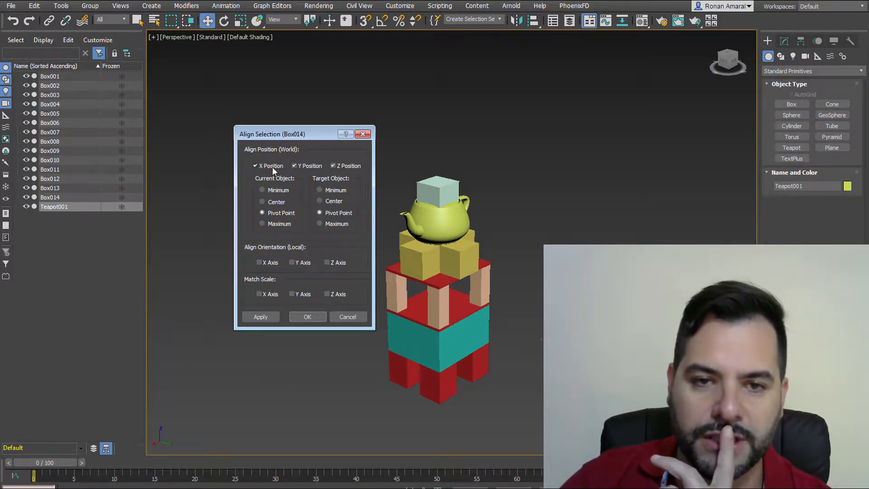
left_click(345, 166)
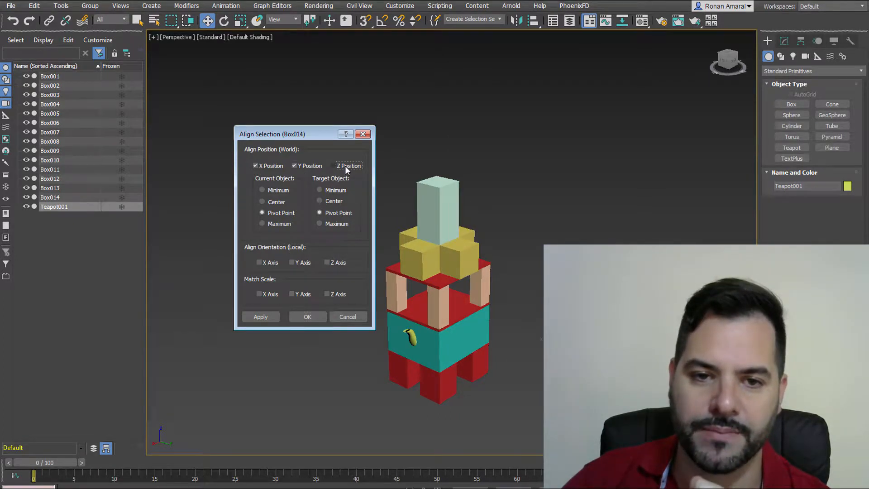
left_click(270, 317)
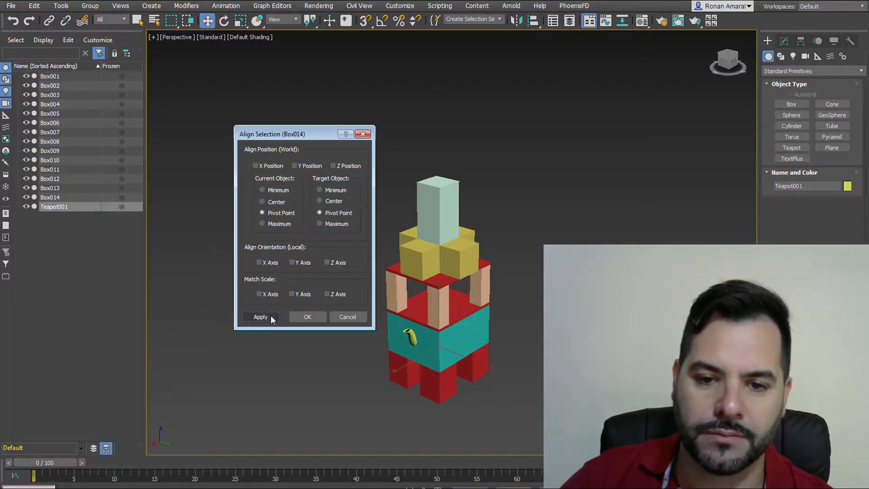
- Align the teapot's Z position from its pivot point to the tall box's maximum and accept the alignment
left_click(336, 167)
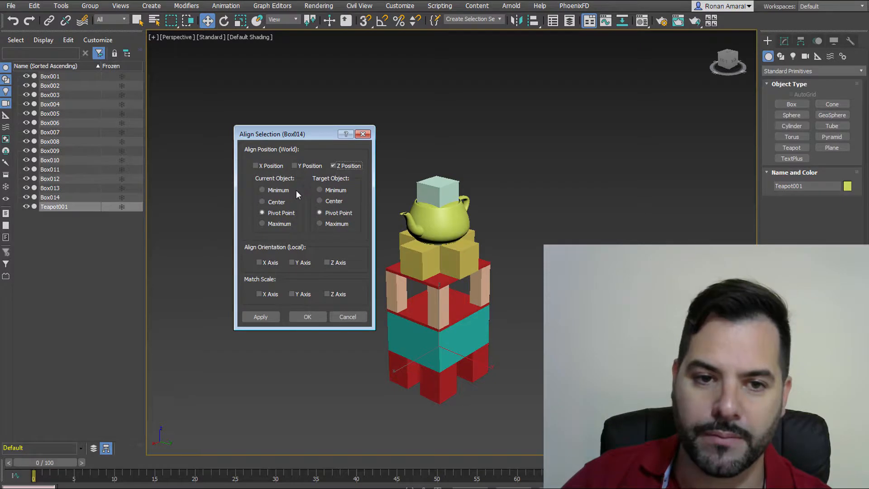
left_click(325, 223)
left_click(307, 317)
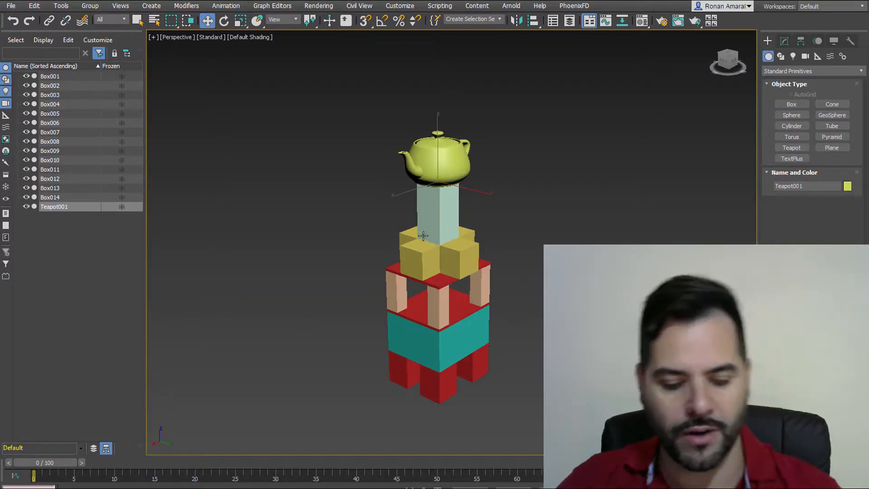
- Clear the selection and undo the teapot's alignment to the tall box
scroll(397, 235, "up", 5)
mouse_move(398, 235)
middle_mouse_down("alt")
mouse_move(431, 181)
mouse_move(388, 233)
mouse_move(397, 245)
middle_mouse_up("alt")
scroll(398, 244, "down", 2)
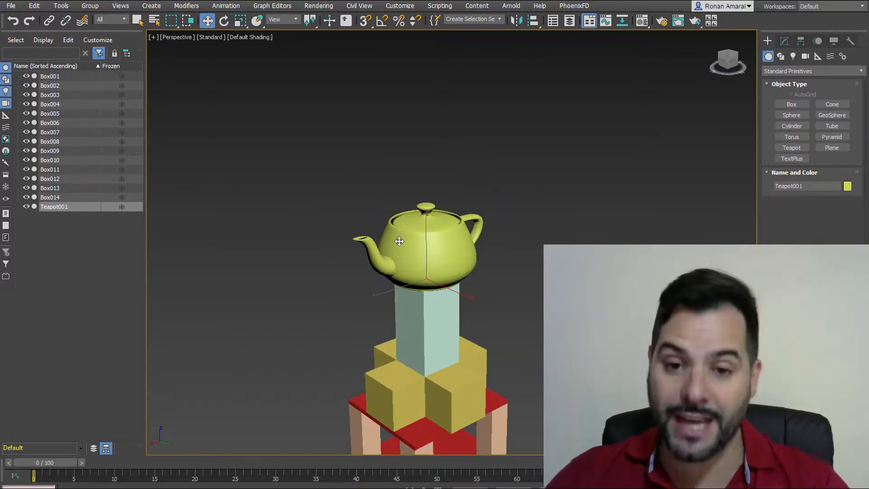
scroll(399, 241, "down", 2)
middle_click_drag(399, 241, 392, 170)
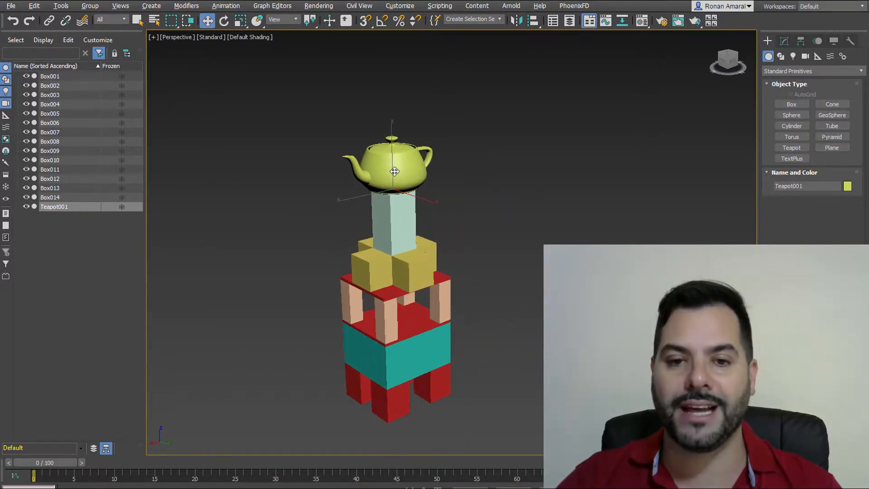
scroll(396, 176, "down", 1)
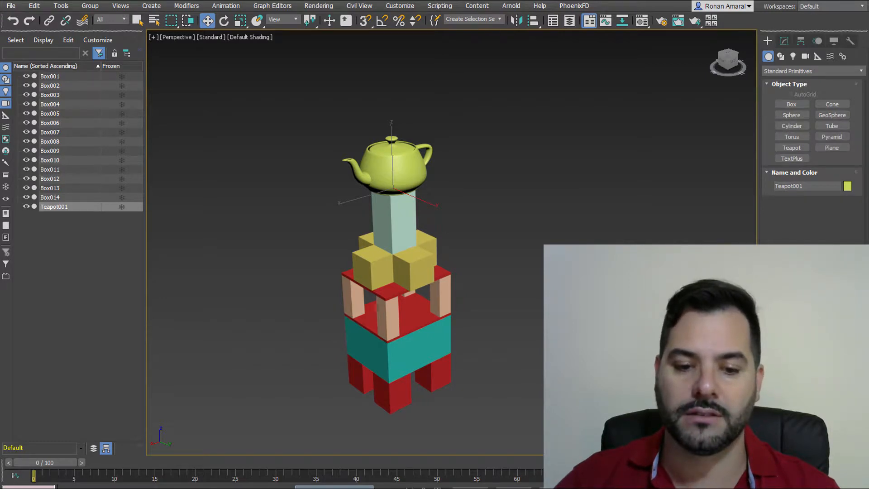
left_click(531, 206)
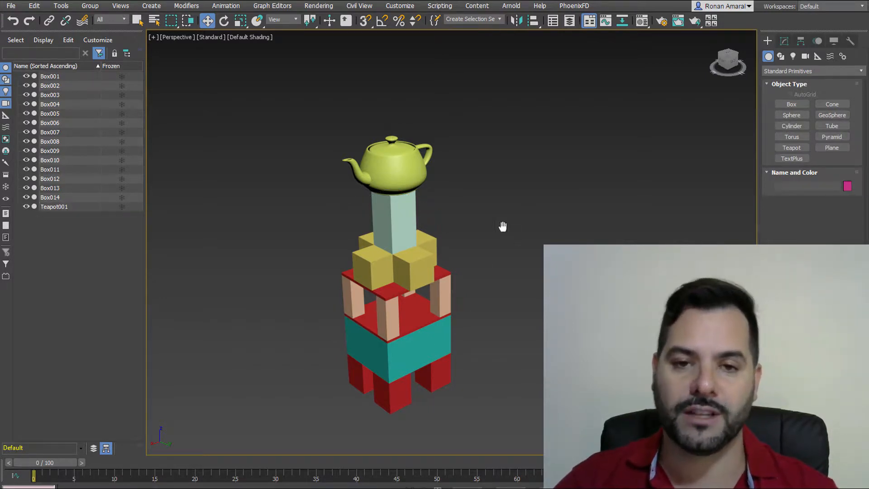
middle_click_drag(500, 227, 557, 216)
left_click(500, 181)
key("Delete")
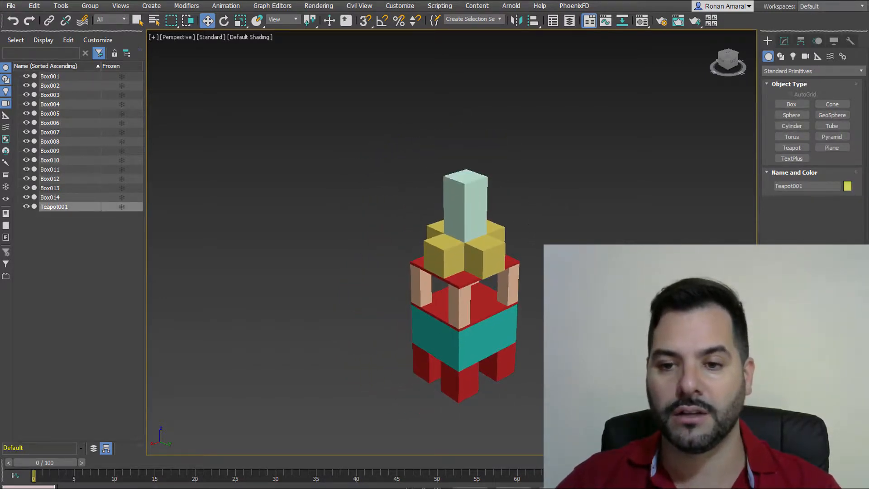
middle_click_drag(499, 181, 467, 179)
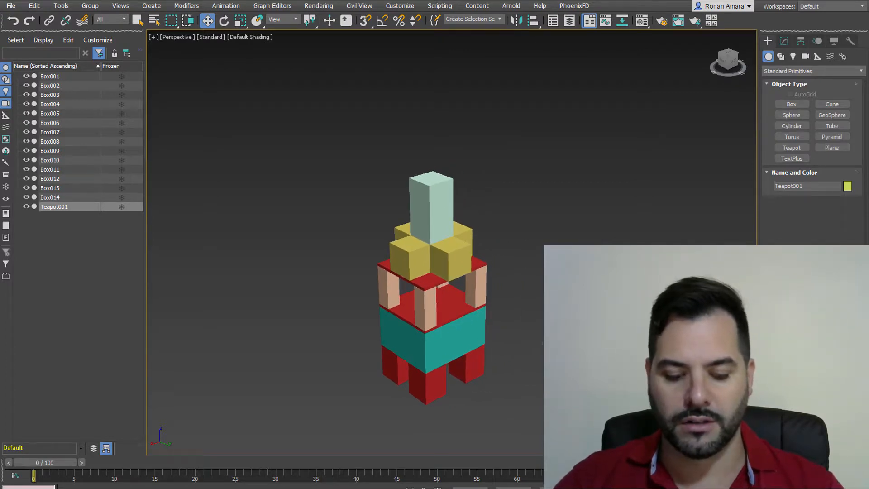
- Move the teapot freehand in the front view onto the top face of the tall box
key("f")
key("z")
scroll(529, 278, "down", 6)
middle_click_drag(534, 277, 512, 277)
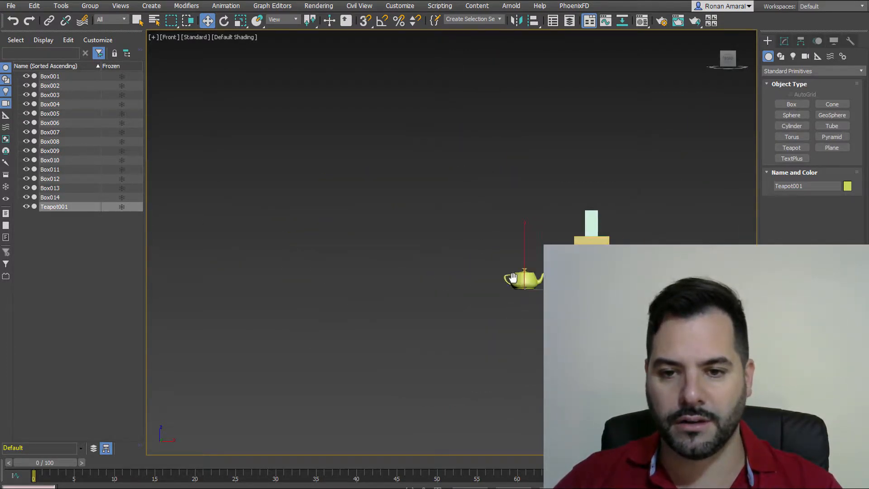
scroll(588, 292, "up", 3)
left_click_drag(482, 266, 601, 111)
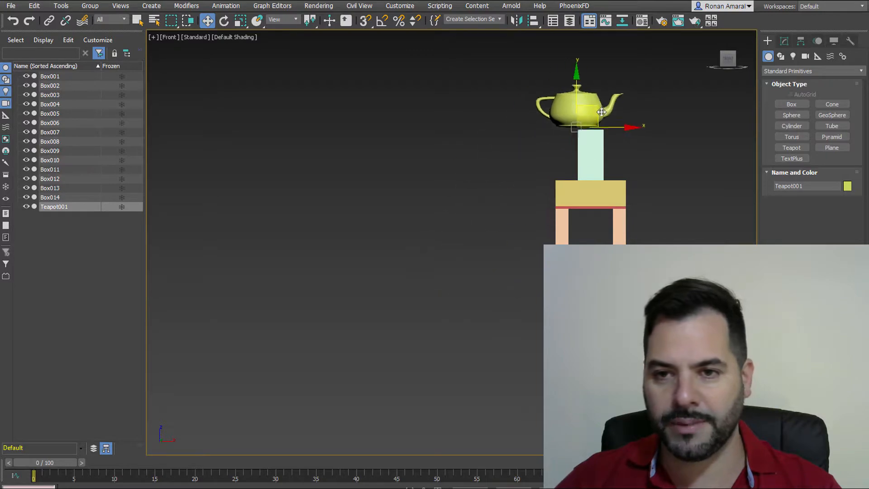
scroll(597, 111, "up", 10)
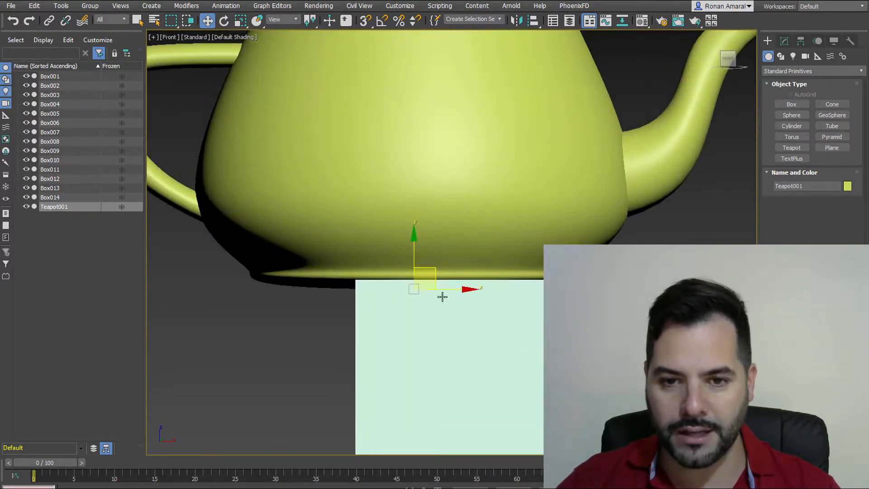
scroll(471, 271, "down", 3)
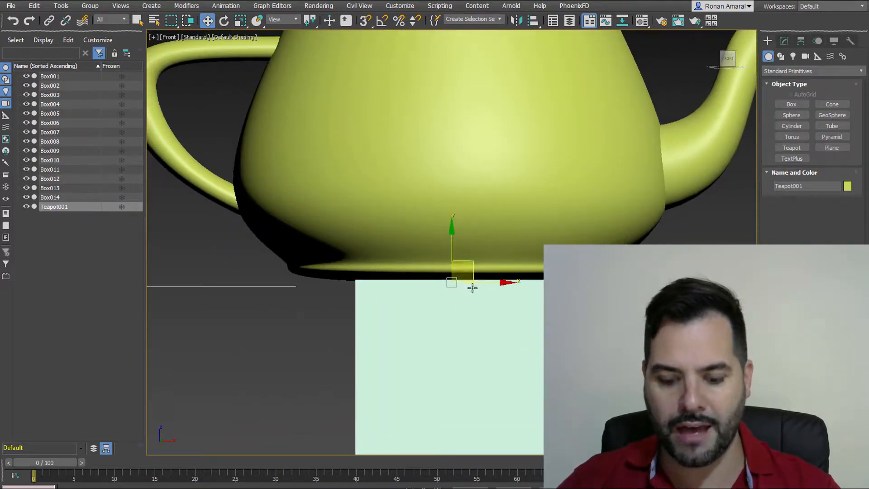
- Centre the teapot over the tall box in the left view and return to the perspective view
key("l")
key("z")
scroll(470, 299, "down", 8)
key("F3")
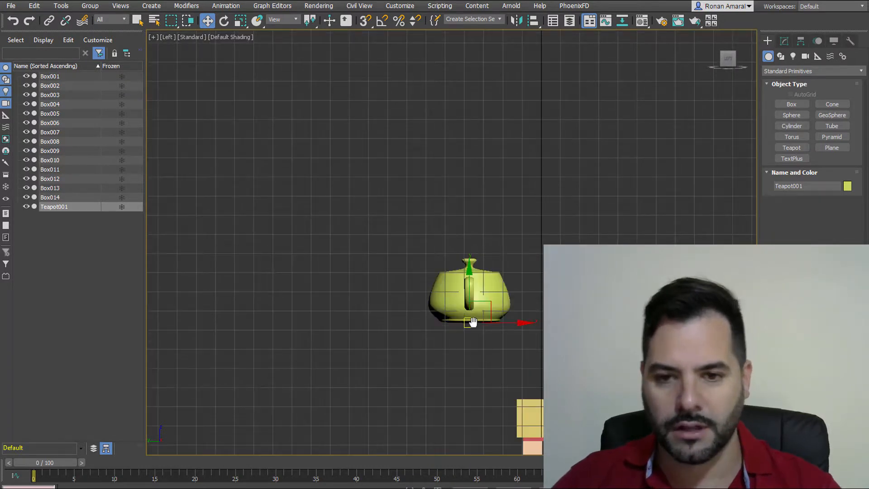
mouse_move(468, 318)
middle_mouse_down()
mouse_move(383, 253)
mouse_move(601, 231)
mouse_move(597, 241)
middle_mouse_up()
scroll(382, 253, "up", 4)
key("g")
scroll(520, 297, "up", 5)
middle_click_drag(520, 296, 498, 286, "alt")
key("p")
scroll(498, 289, "down", 8)
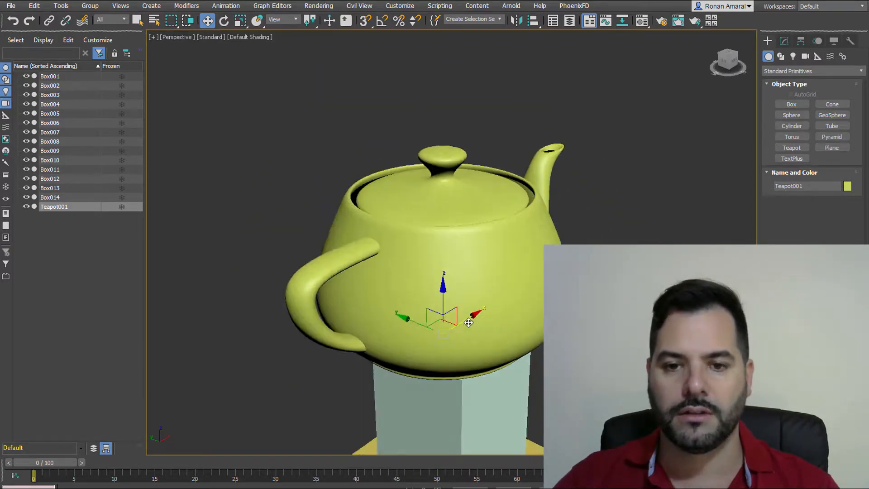
middle_click_drag(480, 328, 394, 186)
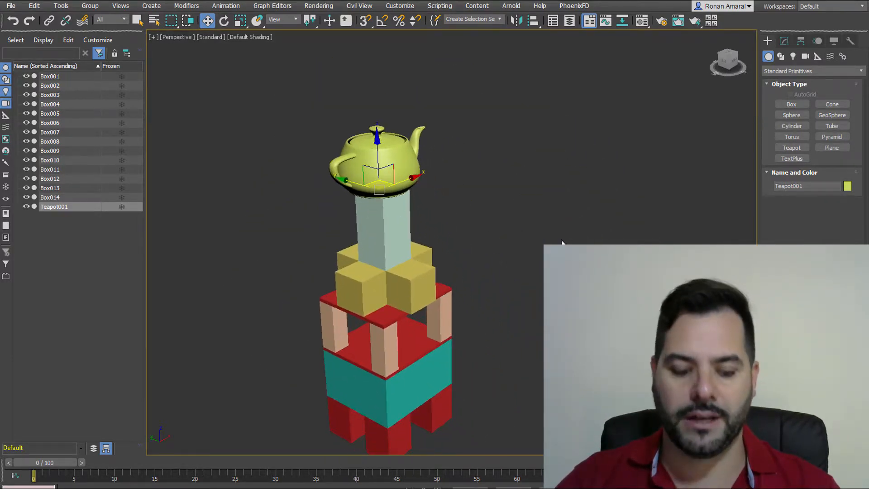
- Undo the freehand moves that placed the teapot on the tall box
key("ctrl+z")
key("ctrl+z")
key("ctrl+z")
- Align the teapot's Z position to the tall box, minimum to maximum, and apply it
scroll(528, 268, "down", 1)
middle_click_drag(517, 286, 534, 320)
scroll(520, 319, "down", 5)
middle_click_drag(482, 317, 510, 319, "alt")
scroll(433, 310, "up", 2)
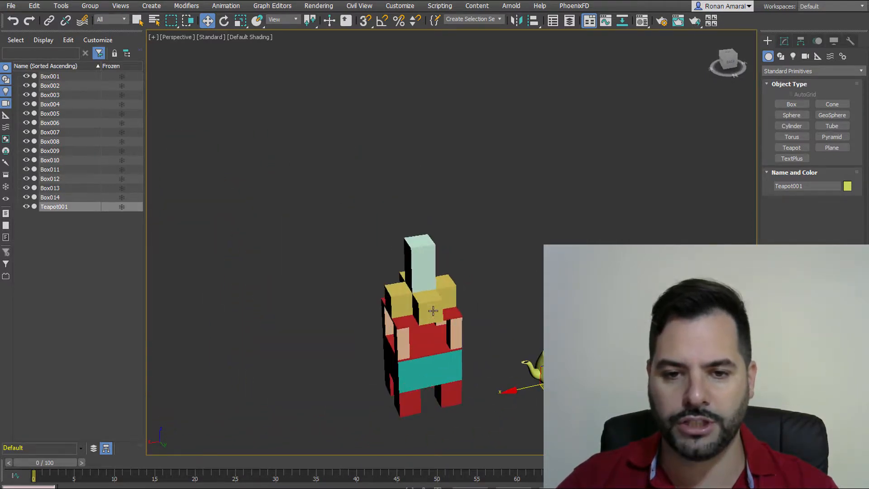
scroll(432, 310, "down", 1)
key("alt+a")
left_click(424, 243)
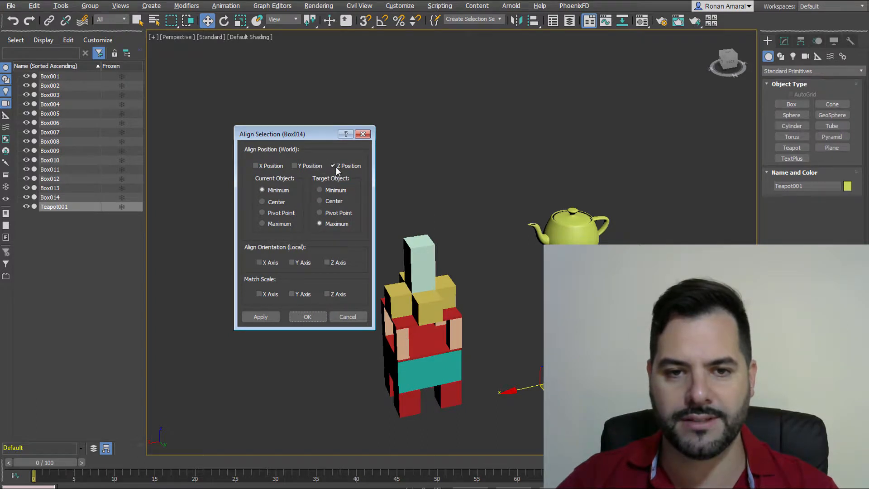
left_click(260, 317)
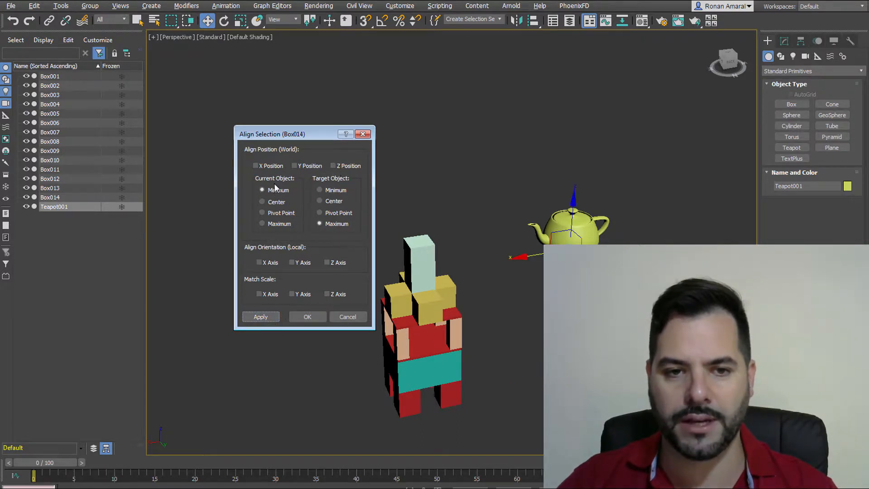
- Align the teapot's X and Y position to the tall box, center to center, and accept the alignment
left_click(267, 166)
left_click(301, 167)
left_click(276, 202)
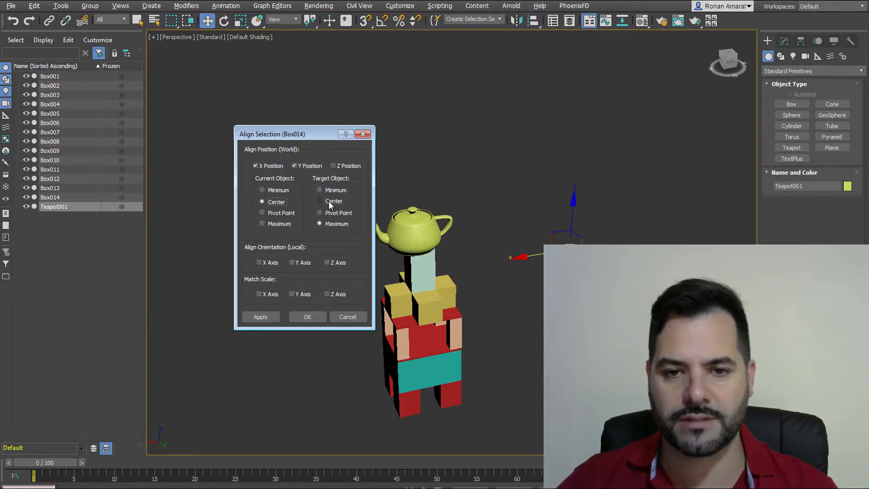
left_click(333, 201)
left_click(307, 316)
middle_click_drag(428, 264, 366, 276, "alt")
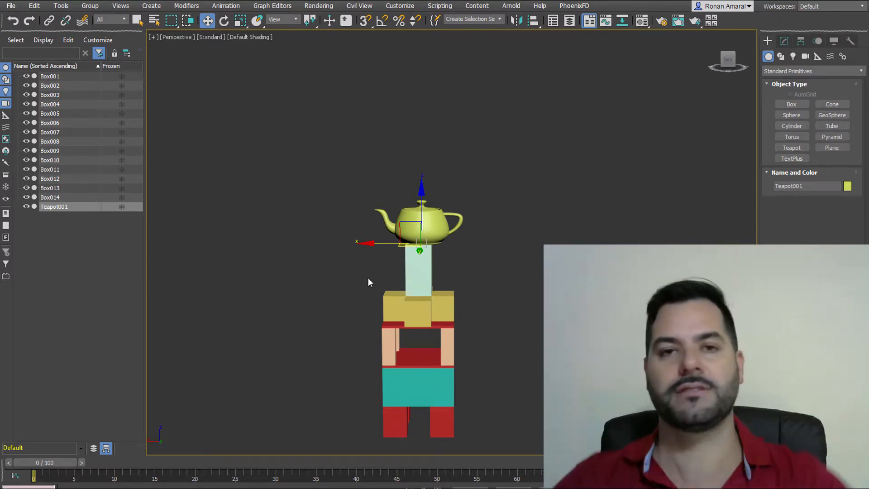
- Switch to plain selection and delete the teapot from the top of the stack
key("q")
middle_click_drag(353, 270, 478, 301, "alt")
key("Delete")
scroll(442, 310, "up", 3)
scroll(467, 199, "up", 4)
scroll(473, 309, "down", 6)
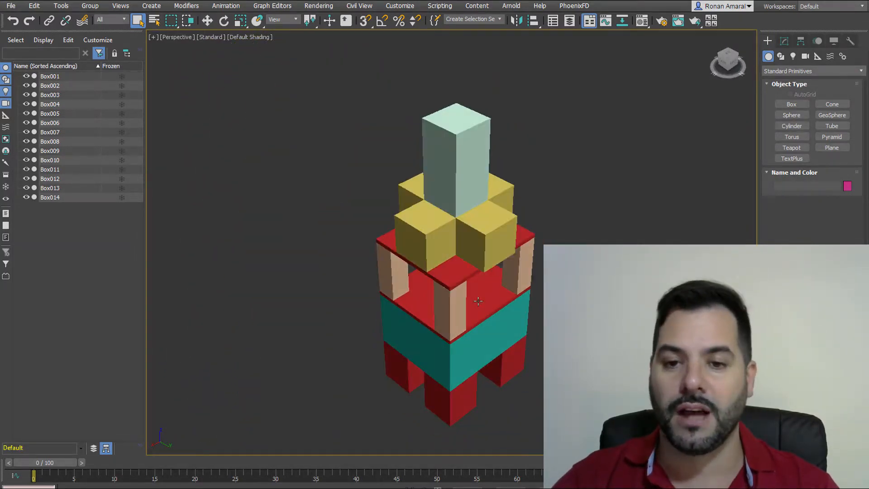
- Select the yellow box Box013 beneath the tall box and convert it to an Editable Poly
left_click(487, 253)
scroll(487, 253, "up", 5)
mouse_move(487, 253)
middle_mouse_down("alt")
mouse_move(502, 246)
mouse_move(494, 244)
middle_mouse_up("alt")
right_click(480, 230)
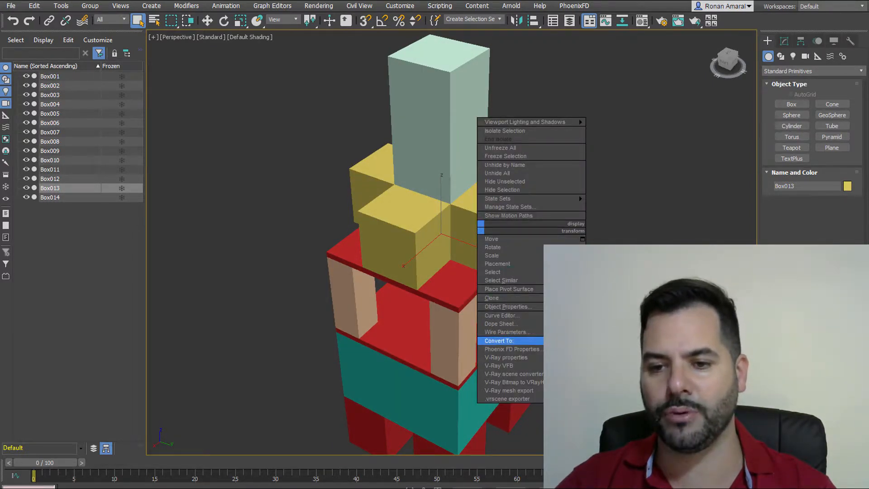
left_click(620, 349)
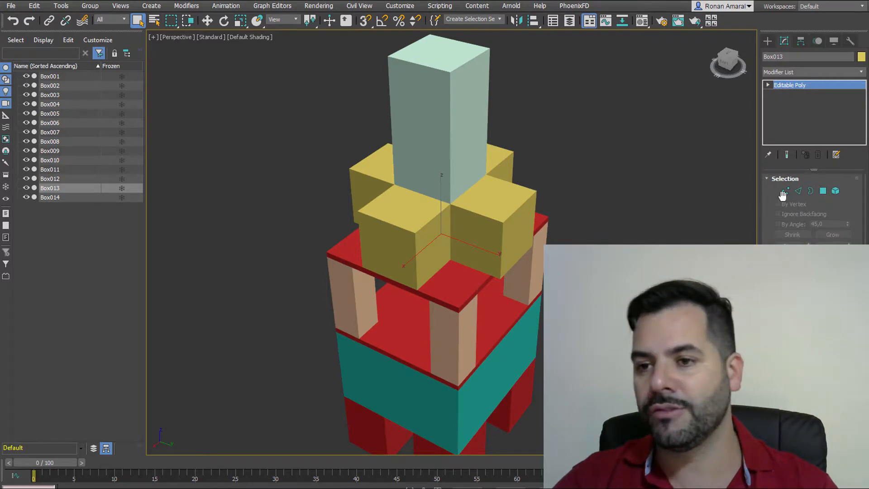
- Edit the yellow box at vertex level and try moving several corner vertices at one end freehand
left_click(786, 191)
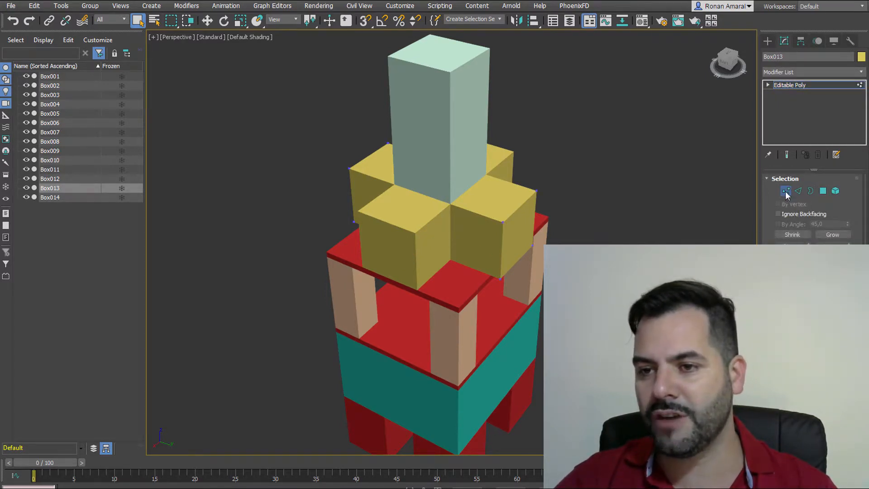
mouse_move(482, 212)
middle_mouse_down("alt")
mouse_move(471, 224)
mouse_move(468, 218)
mouse_move(500, 215)
mouse_move(434, 227)
middle_mouse_up("alt")
scroll(468, 218, "up", 3)
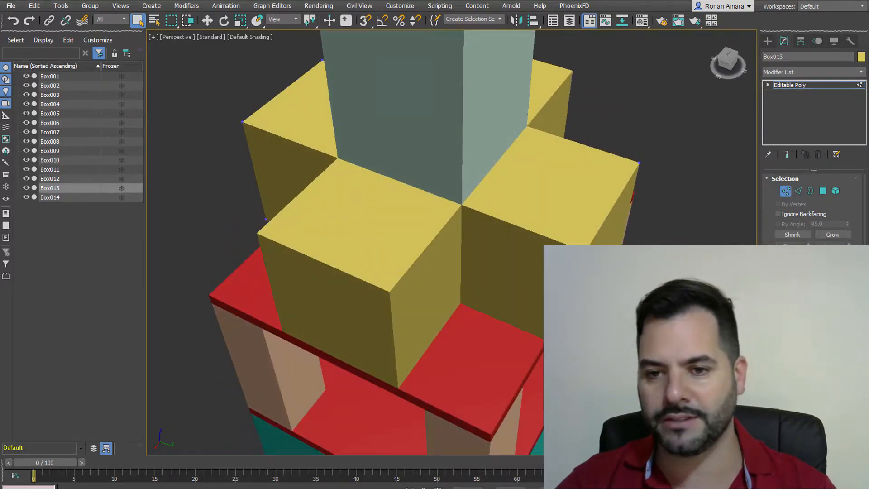
scroll(476, 217, "down", 4)
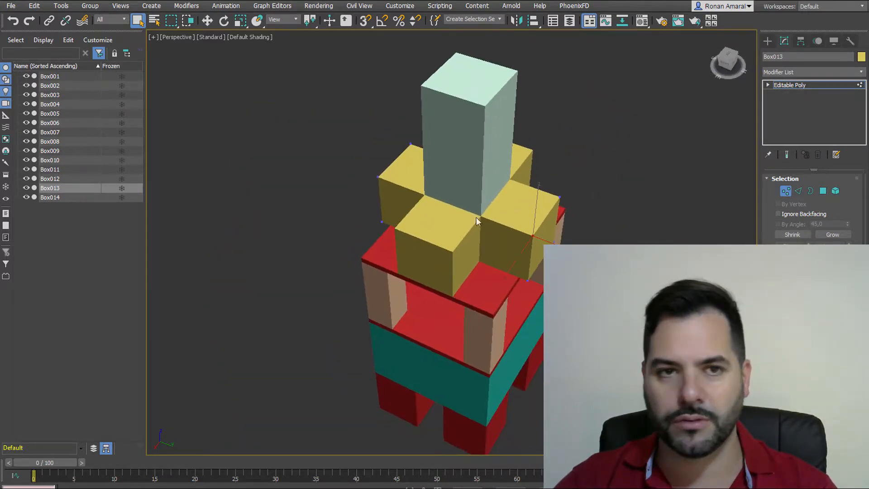
left_click(207, 23)
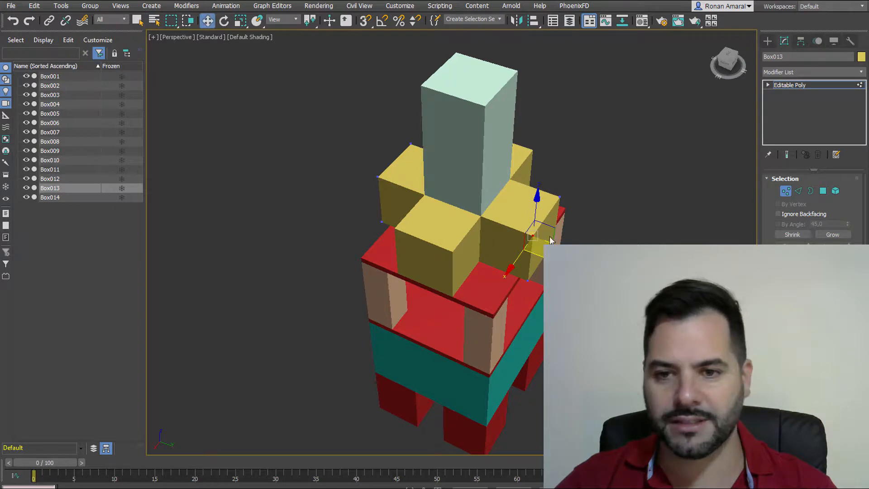
left_click_drag(562, 246, 617, 267)
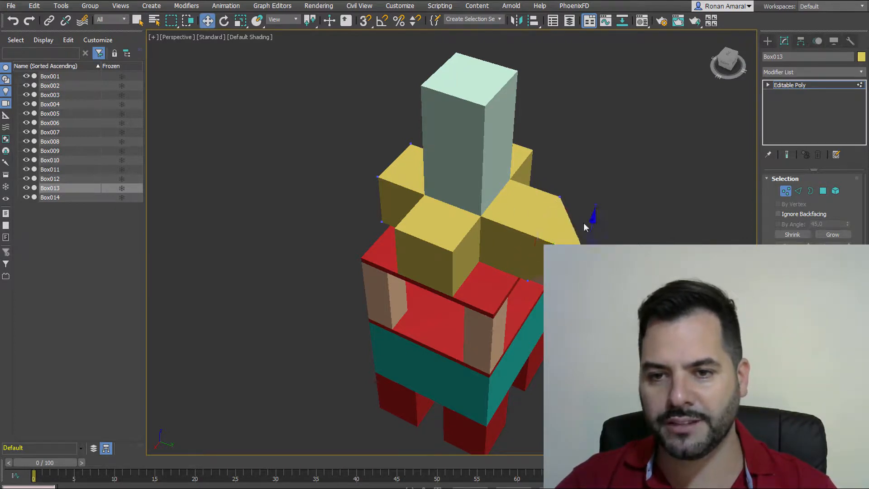
left_click_drag(559, 199, 543, 172)
left_click(528, 282)
left_click_drag(535, 300, 462, 379)
mouse_move(483, 335)
middle_mouse_down("alt")
mouse_move(479, 313)
mouse_move(498, 323)
mouse_move(485, 335)
middle_mouse_up("alt")
- Undo the vertex moves on the yellow box
key("ctrl+z")
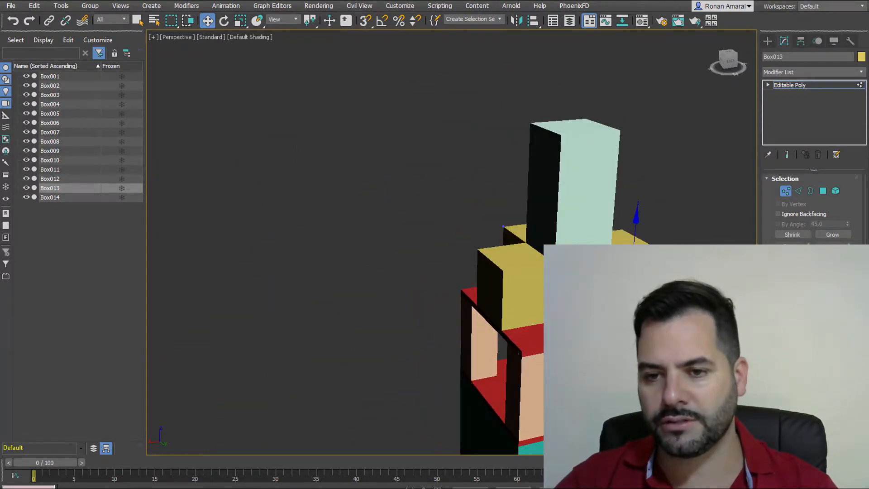
key("z")
middle_click_drag(488, 297, 523, 287, "alt")
scroll(516, 302, "down", 7)
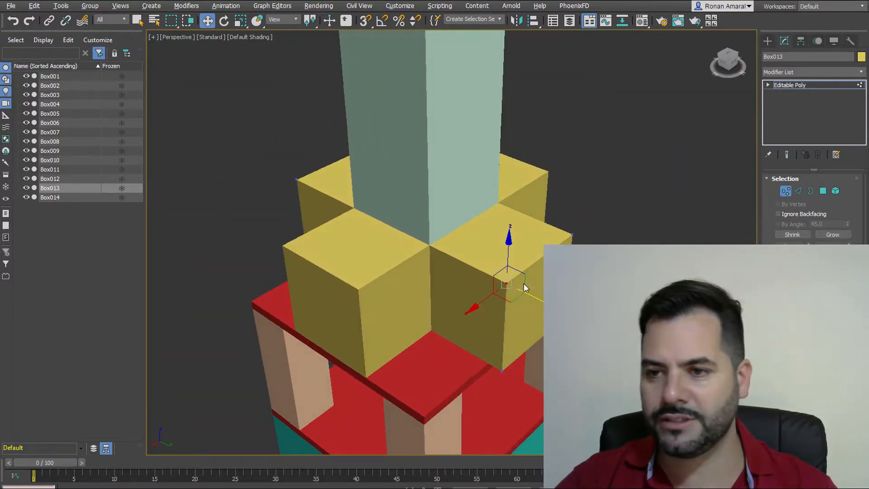
- Select the yellow box's end polygon and, with 3D snapping on, move it flush with the upper red slab's edge
left_click(823, 190)
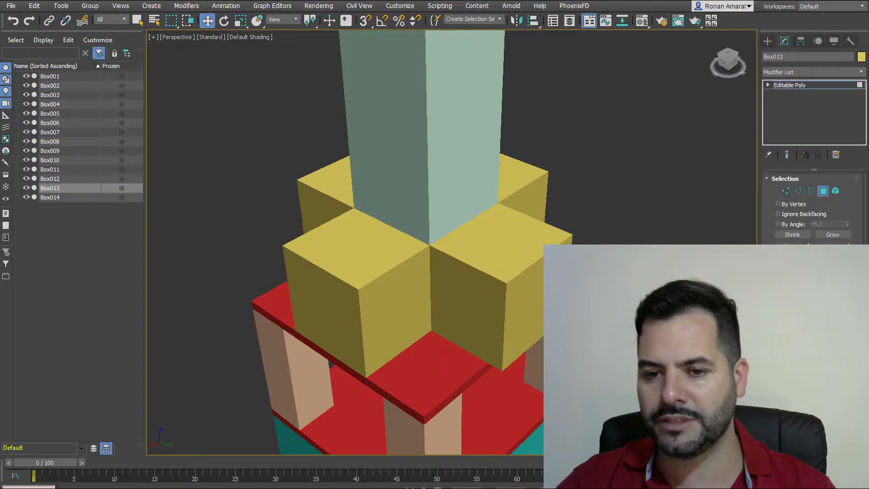
left_click(547, 300)
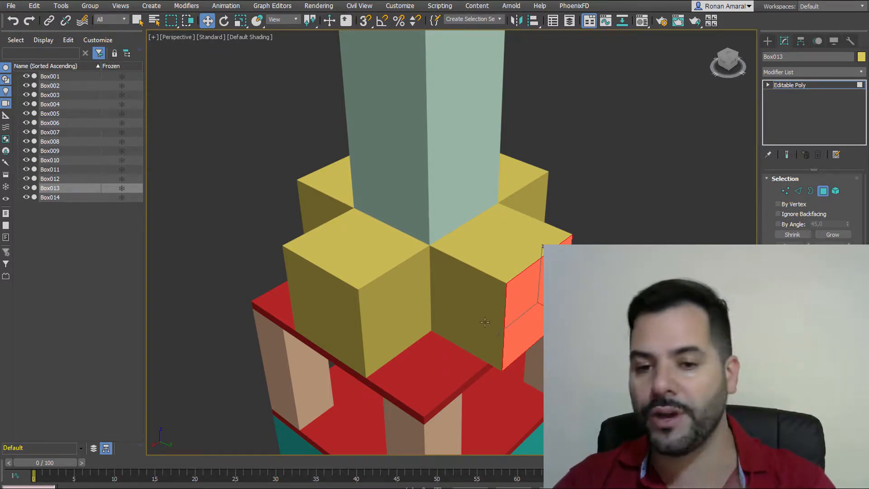
middle_click_drag(521, 317, 530, 262)
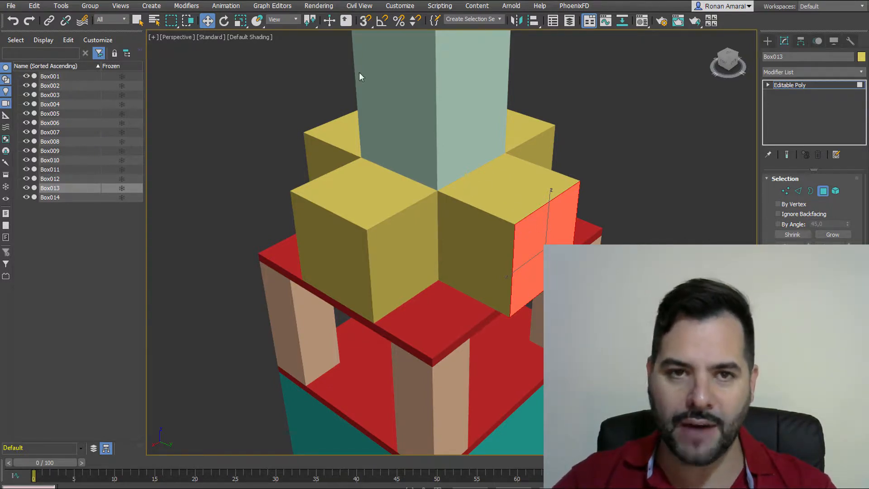
left_click(365, 21)
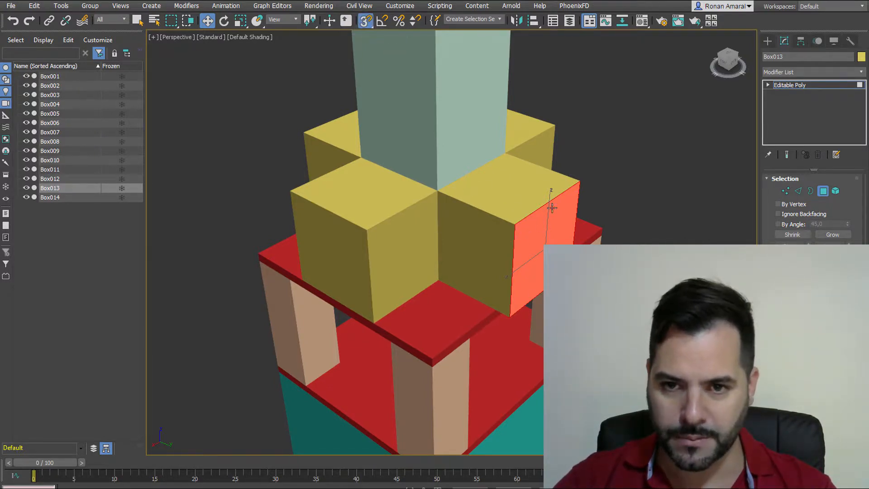
left_click_drag(519, 229, 434, 358)
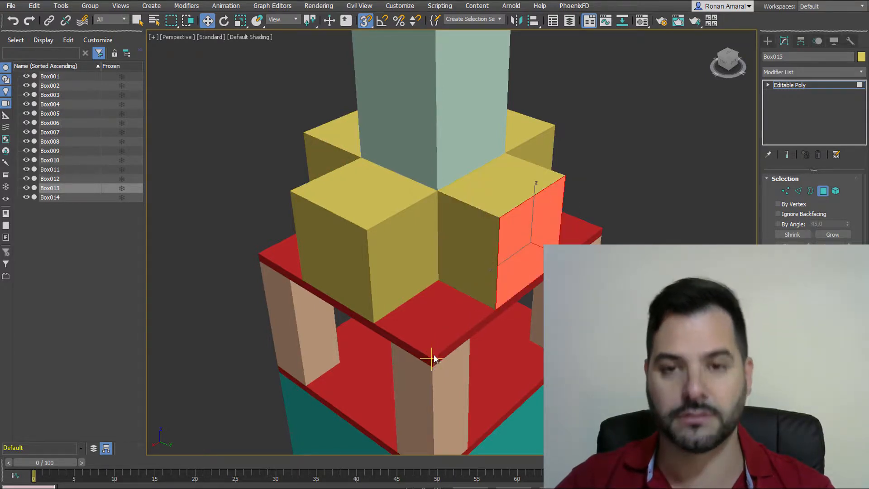
- Snap the yellow box's opposite end polygon to the upper red slab's edge and leave polygon editing
mouse_move(366, 231)
middle_mouse_down("alt")
mouse_move(465, 238)
mouse_move(485, 260)
middle_mouse_up("alt")
middle_click_drag(485, 260, 510, 190)
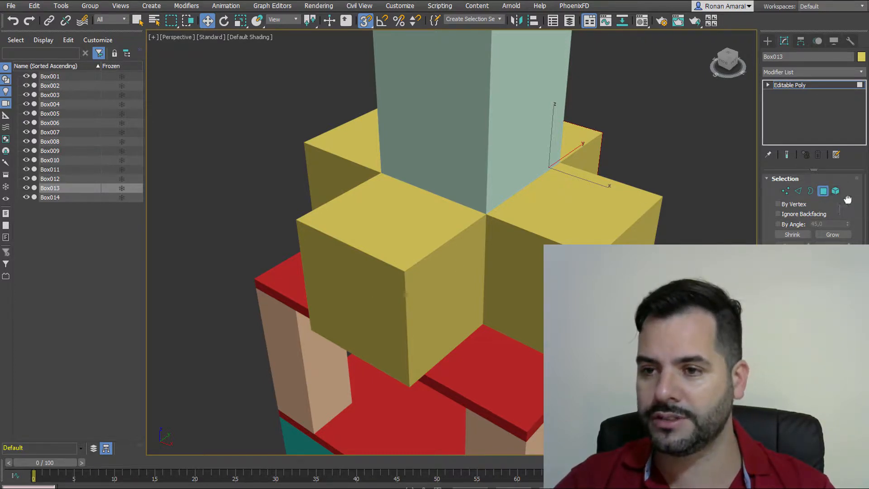
left_click(394, 295)
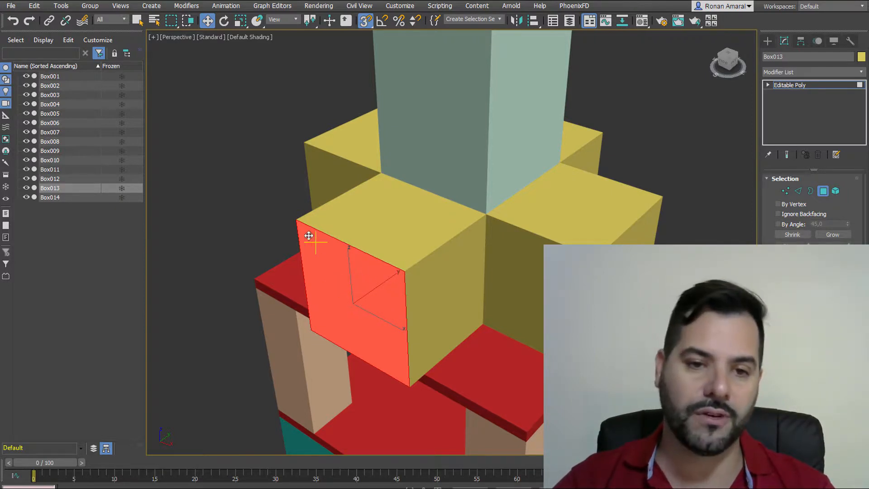
left_click_drag(296, 219, 256, 274)
scroll(491, 219, "down", 3)
middle_click_drag(592, 225, 563, 242, "alt")
left_click(782, 86)
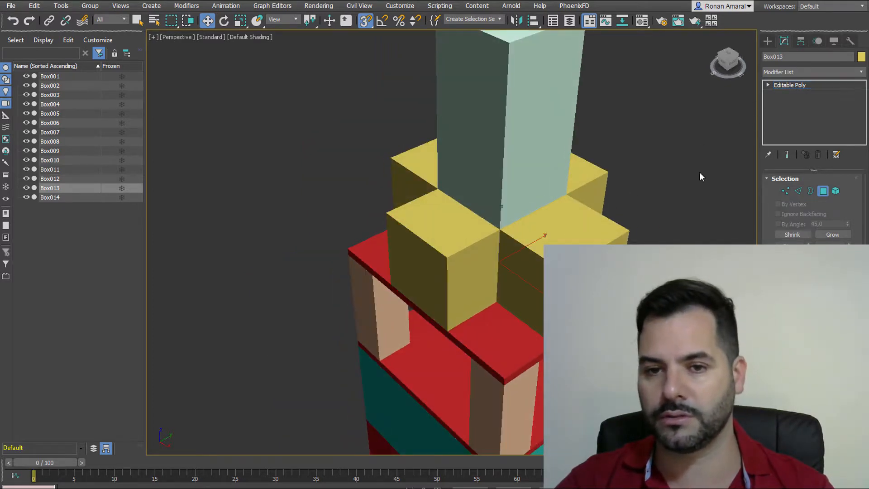
- Try creating a snapped box in the space between the peach pillars, and delete it
middle_click_drag(699, 172, 490, 197, "alt")
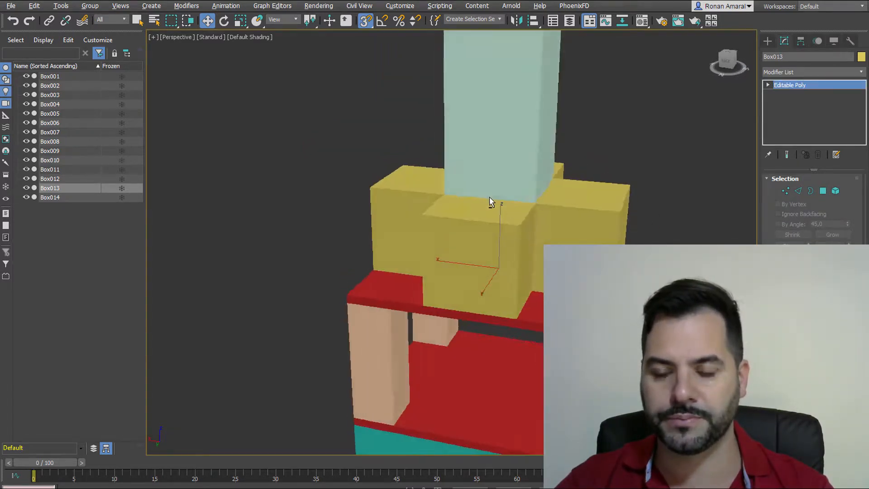
middle_click_drag(497, 245, 525, 264)
scroll(473, 199, "down", 3)
scroll(480, 300, "up", 3)
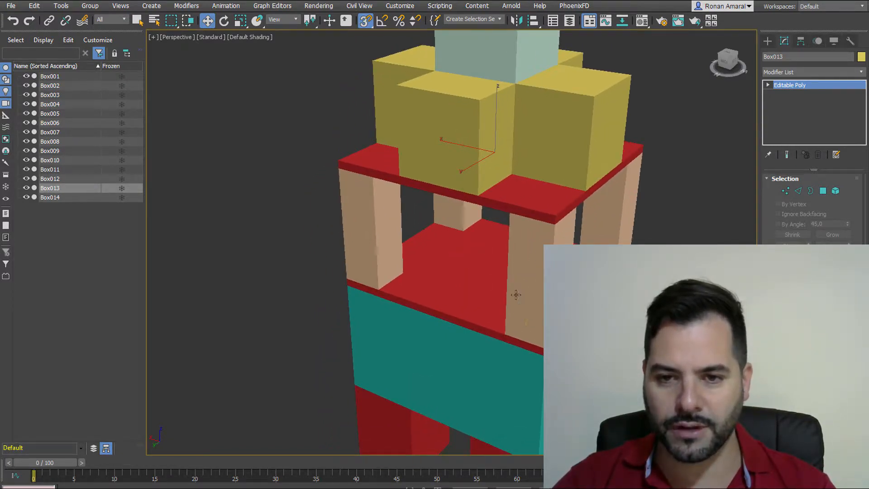
middle_click_drag(481, 253, 761, 113, "alt")
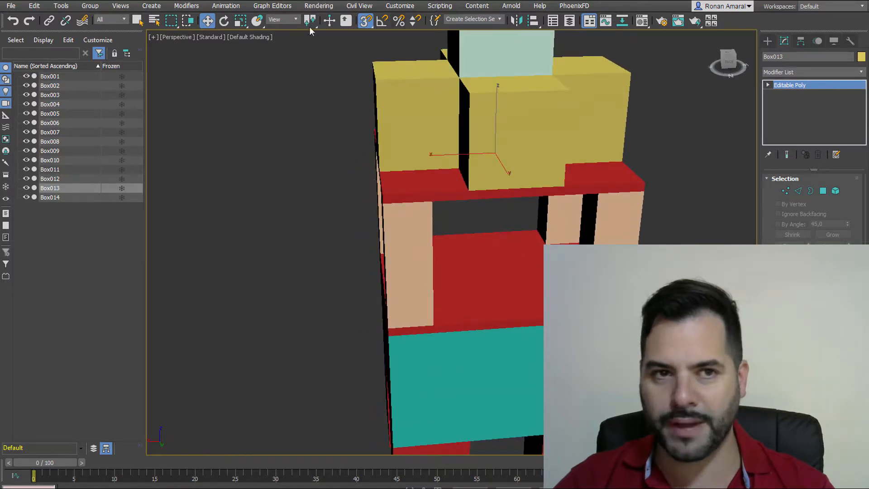
left_click(138, 20)
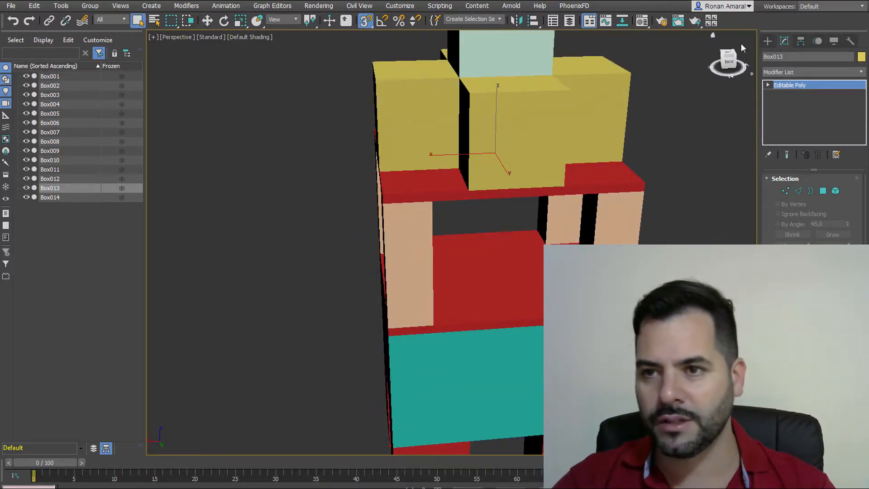
middle_click_drag(582, 233, 493, 247)
key("b")
scroll(503, 245, "up", 3)
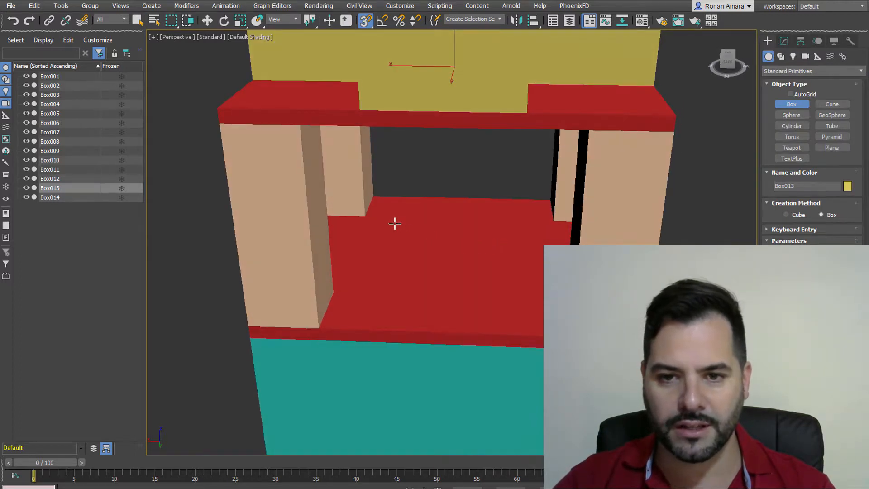
left_click_drag(547, 219, 332, 294)
left_click(242, 159)
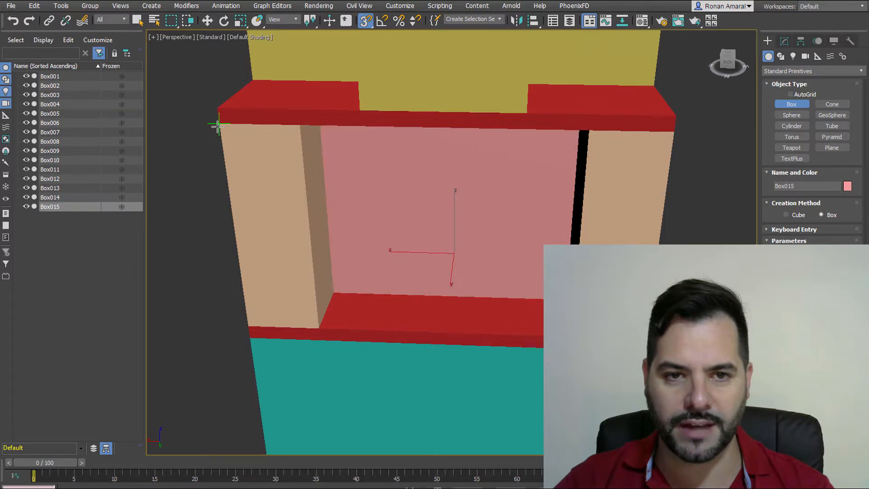
mouse_move(337, 205)
middle_mouse_down("alt")
mouse_move(394, 190)
mouse_move(499, 190)
mouse_move(345, 195)
middle_mouse_up("alt")
key("Delete")
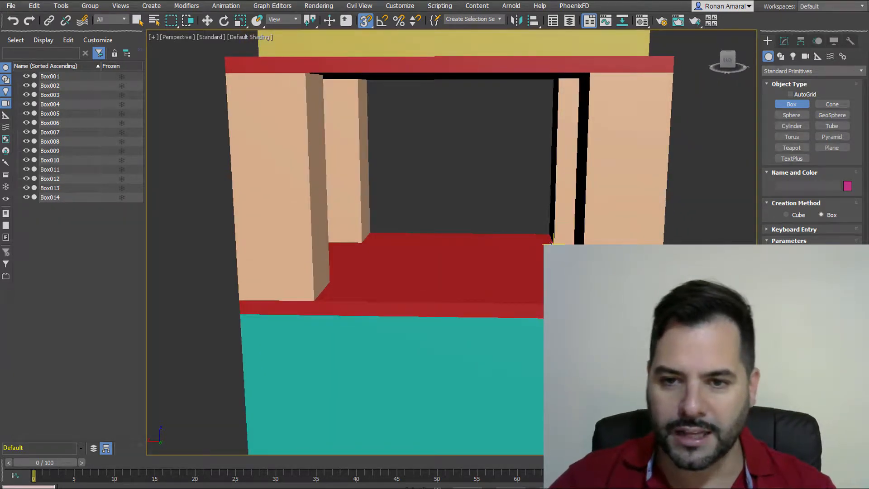
- Create a snapped box filling the space between the four peach pillars, about 28.4 cm long, 35 cm wide and 29.2 cm high
left_click_drag(551, 244, 334, 281)
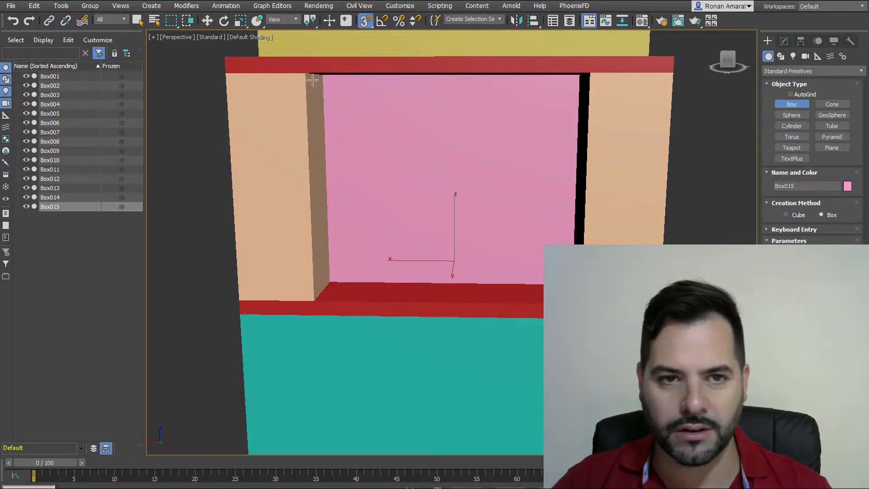
mouse_move(361, 190)
middle_mouse_down("alt")
mouse_move(508, 194)
mouse_move(459, 191)
mouse_move(443, 243)
middle_mouse_up("alt")
key("F3")
middle_click_drag(509, 215, 395, 225, "alt")
scroll(465, 182, "up", 3)
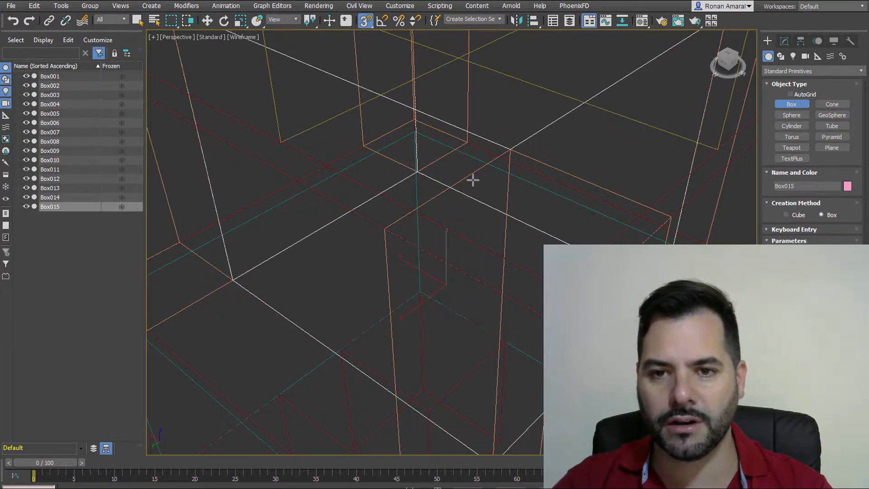
scroll(473, 180, "down", 3)
mouse_move(473, 180)
middle_mouse_down("alt")
mouse_move(520, 153)
mouse_move(494, 172)
mouse_move(495, 185)
middle_mouse_up("alt")
key("F3")
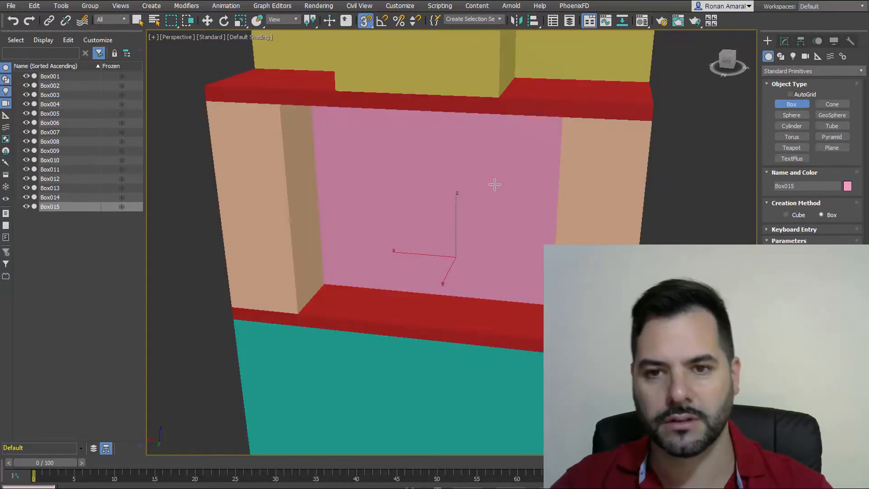
scroll(494, 185, "down", 5)
left_click(786, 42)
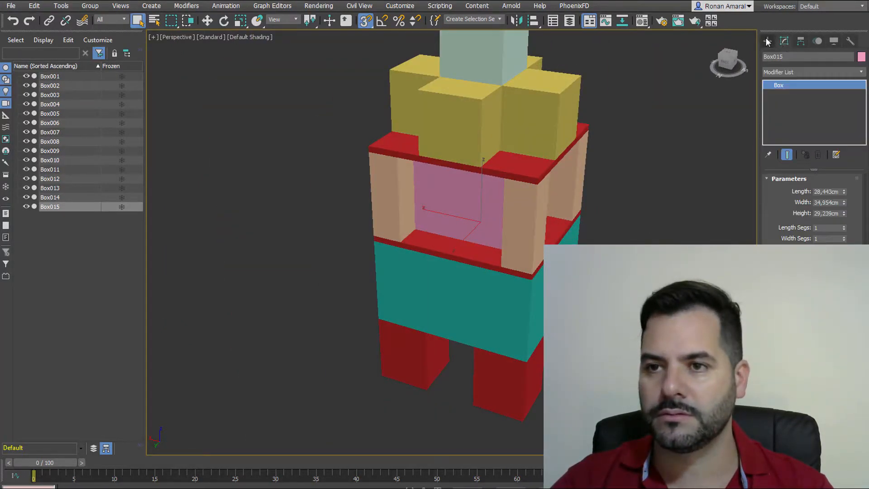
left_click(766, 40)
middle_click_drag(592, 221, 580, 213)
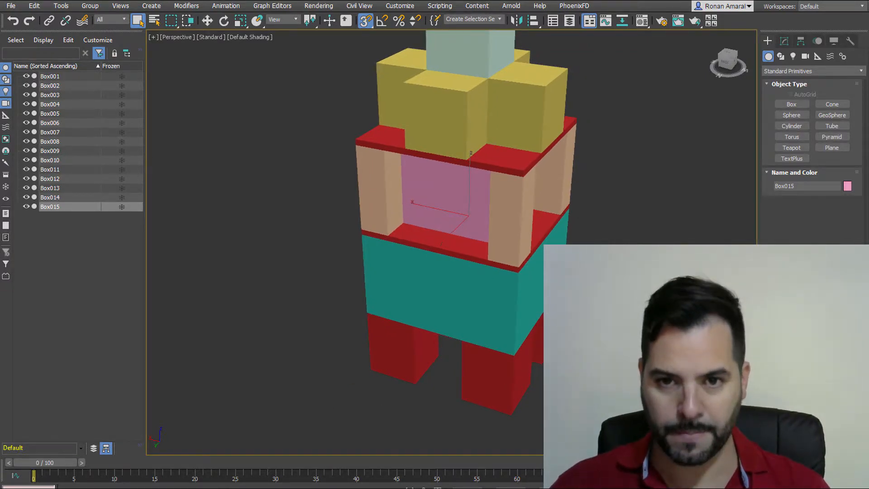
middle_click_drag(503, 278, 546, 308, "alt")
scroll(529, 323, "down", 3)
scroll(545, 308, "up", 2)
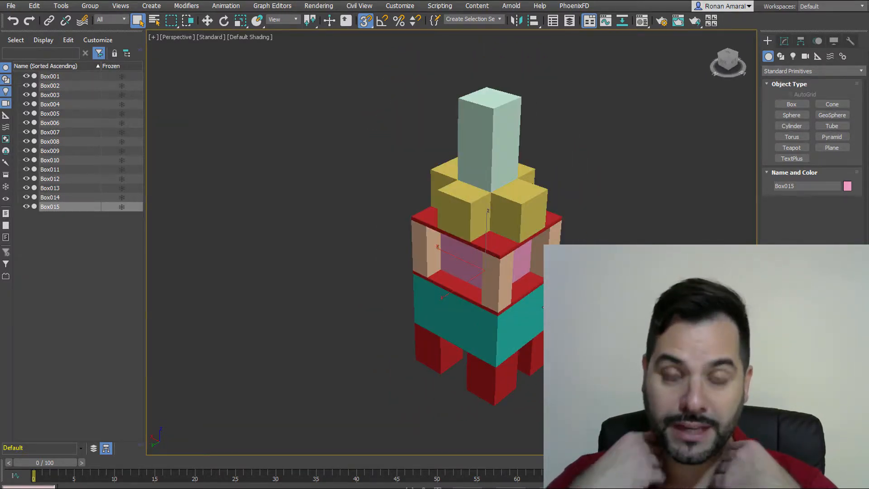
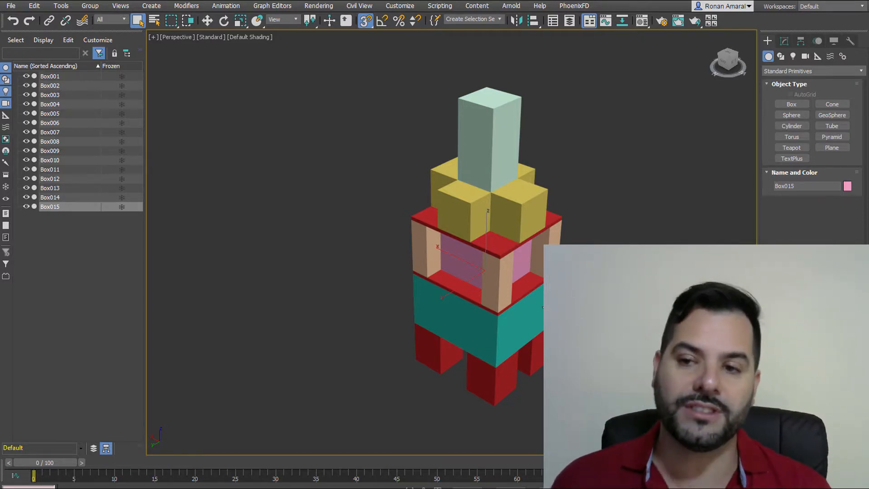
- Select the light-green box on top of the stack and convert it to an Editable Poly
middle_click_drag(556, 146, 565, 227)
left_click(498, 212)
key("z")
middle_click_drag(482, 218, 506, 226, "alt")
scroll(506, 226, "down", 2)
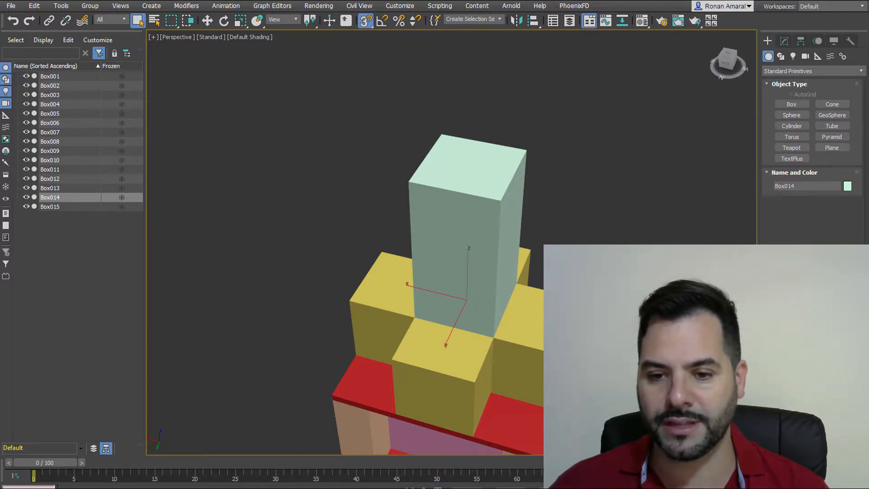
middle_click_drag(546, 431, 534, 370)
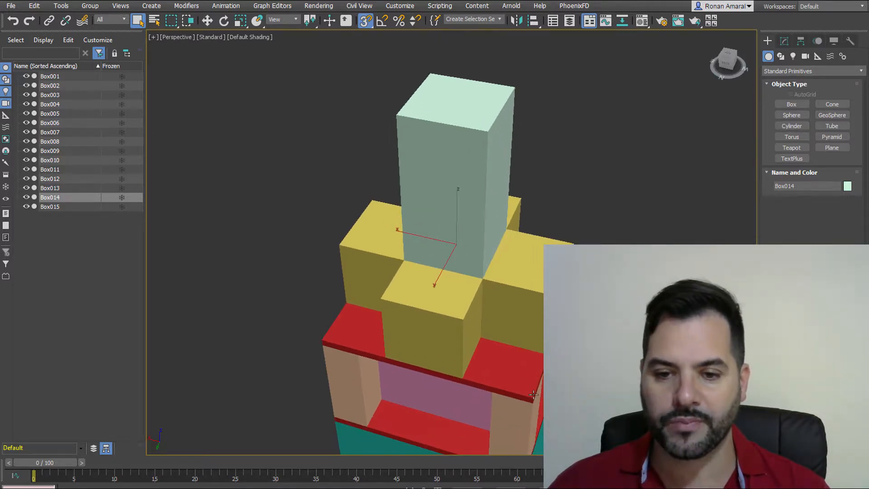
mouse_move(521, 298)
middle_mouse_down("alt")
mouse_move(553, 267)
mouse_move(524, 295)
middle_mouse_up("alt")
scroll(553, 267, "up", 1)
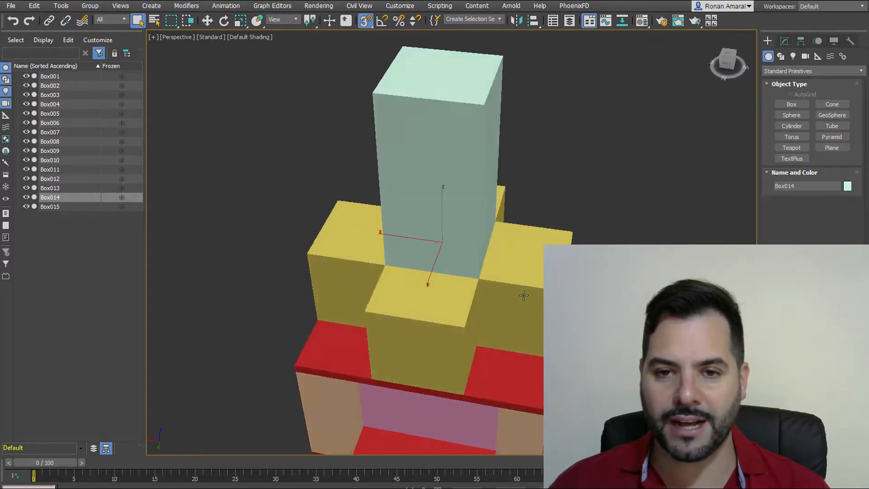
scroll(523, 295, "down", 2)
key("1")
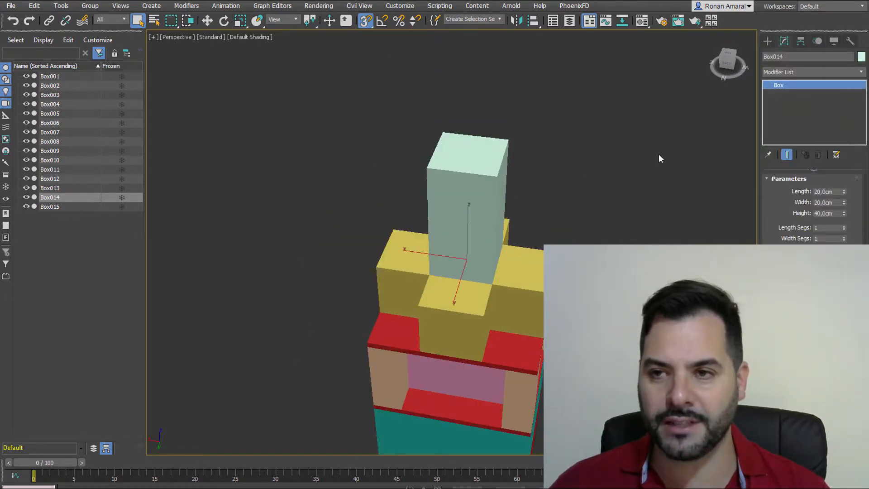
middle_click_drag(480, 193, 450, 168, "alt")
right_click(452, 161)
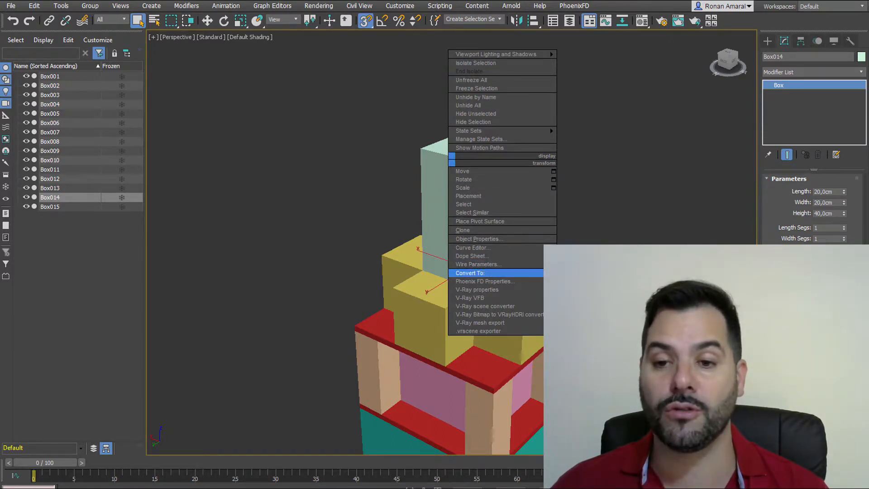
left_click(584, 281)
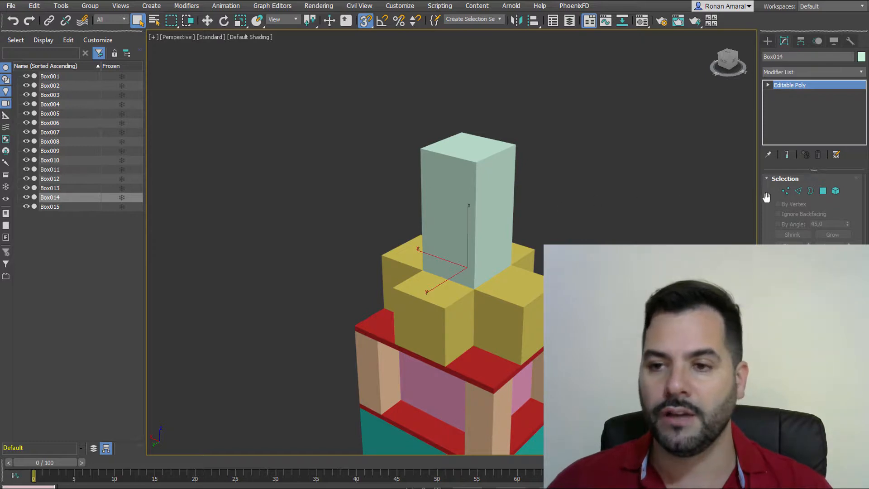
- Edit the light-green box at vertex level and select one of its four top corner vertices
left_click(785, 192)
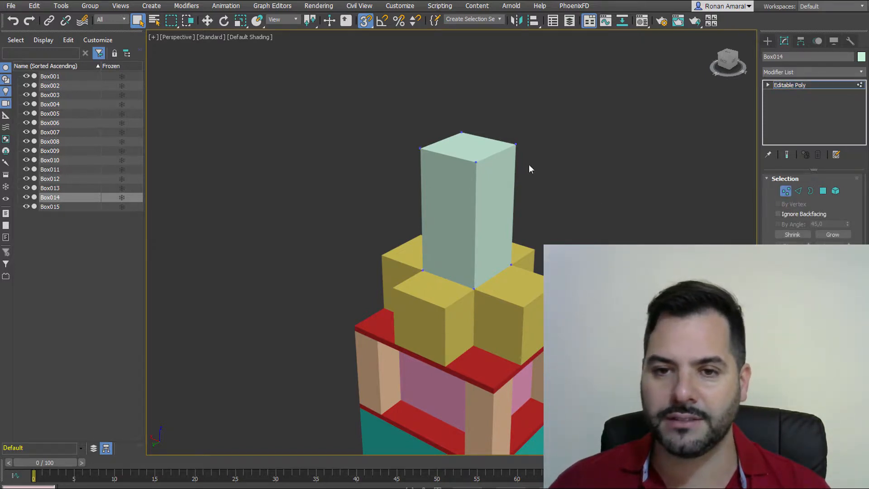
left_click_drag(376, 114, 549, 195)
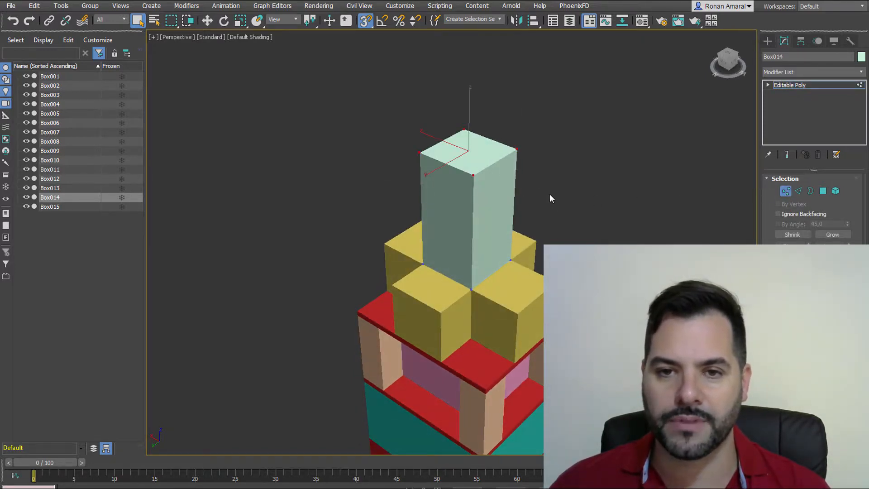
middle_click_drag(549, 196, 482, 208, "alt")
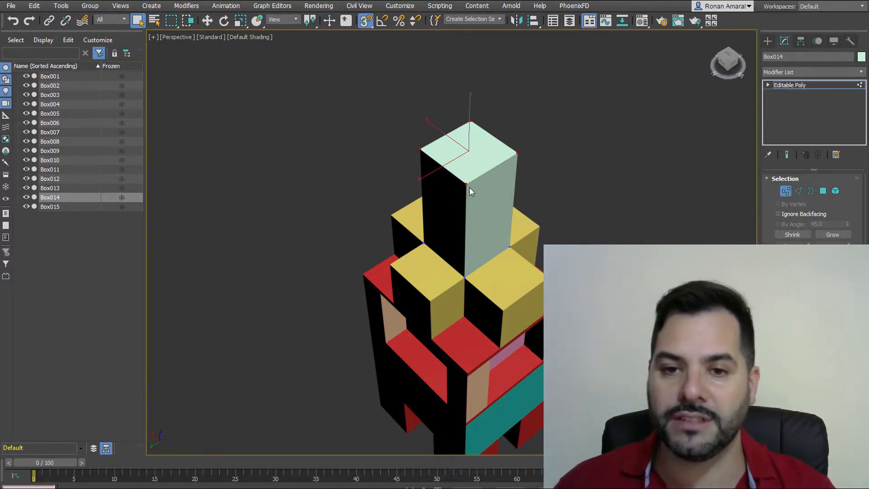
scroll(470, 184, "up", 5)
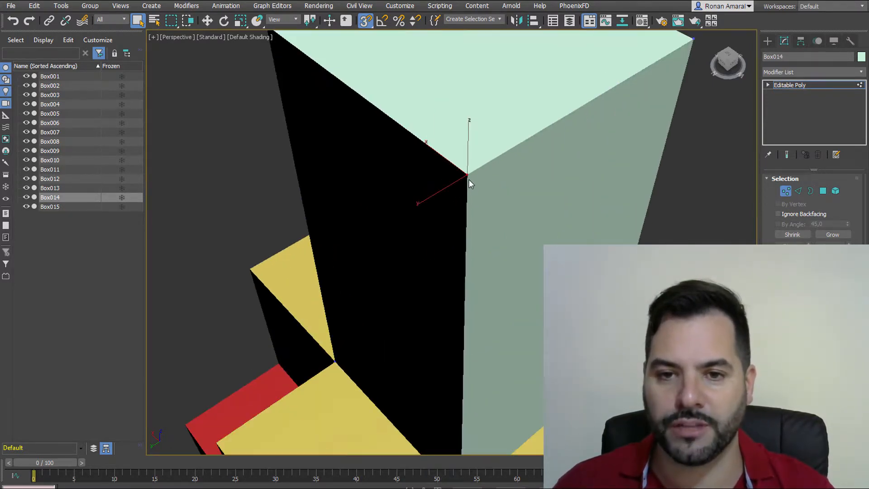
scroll(468, 179, "down", 3)
scroll(477, 185, "up", 3)
scroll(478, 185, "down", 5)
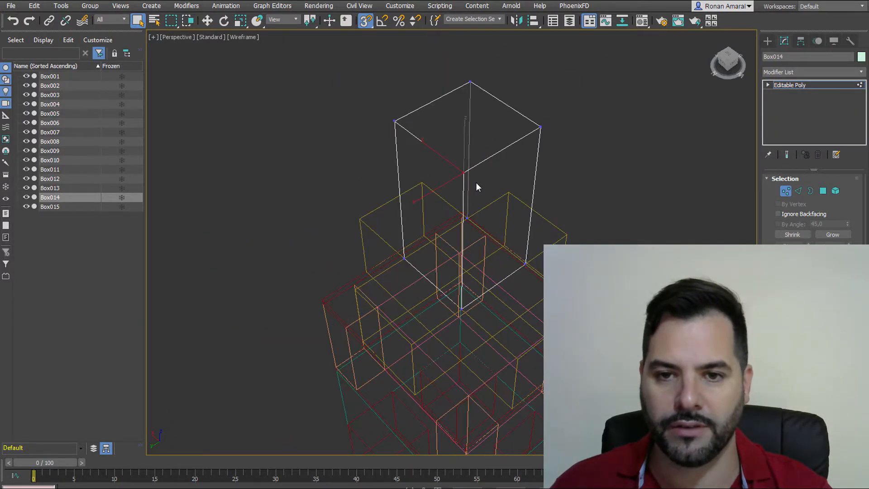
- Move the selected top corner vertex in the XY plane only, snapping it to align above the upper red slab's matching corner
left_click(208, 20)
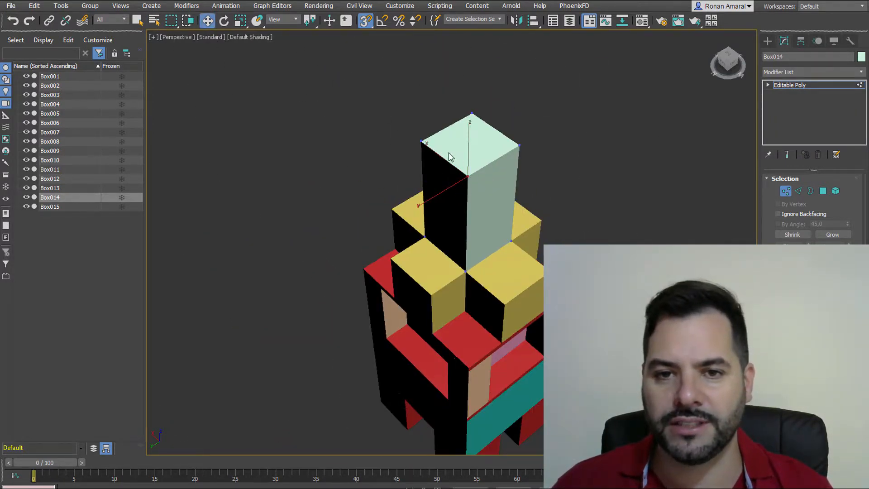
middle_click_drag(450, 157, 490, 148, "alt")
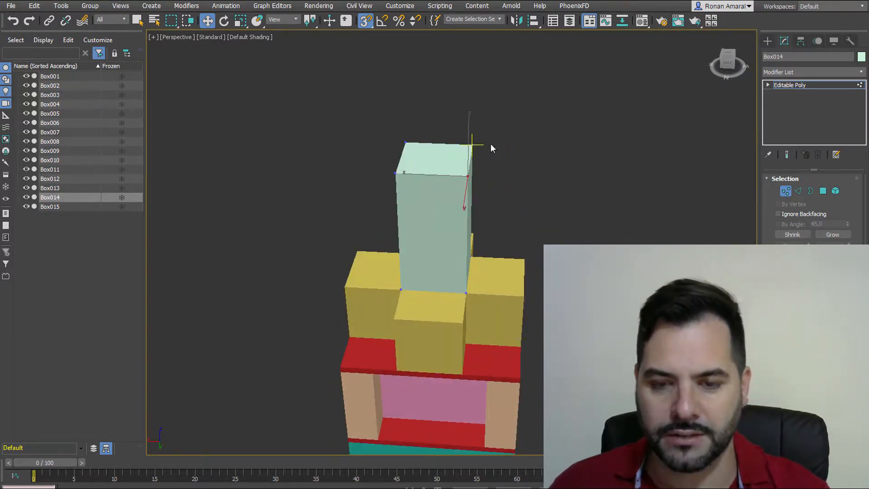
key("F8")
middle_click_drag(465, 195, 443, 220, "alt")
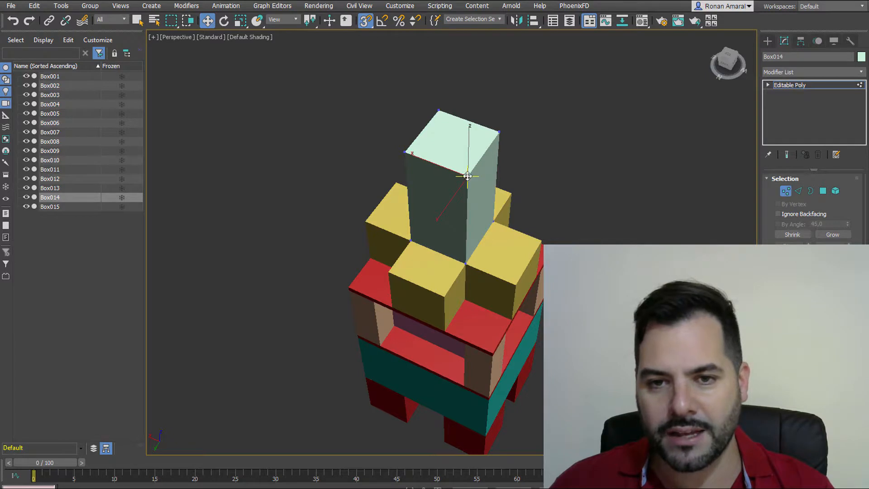
left_click_drag(468, 176, 491, 348)
middle_click_drag(491, 348, 619, 181, "alt")
- Snap the light-green box's other three top corner vertices in the XY plane to line up with the upper red slab's corners
left_click(616, 181)
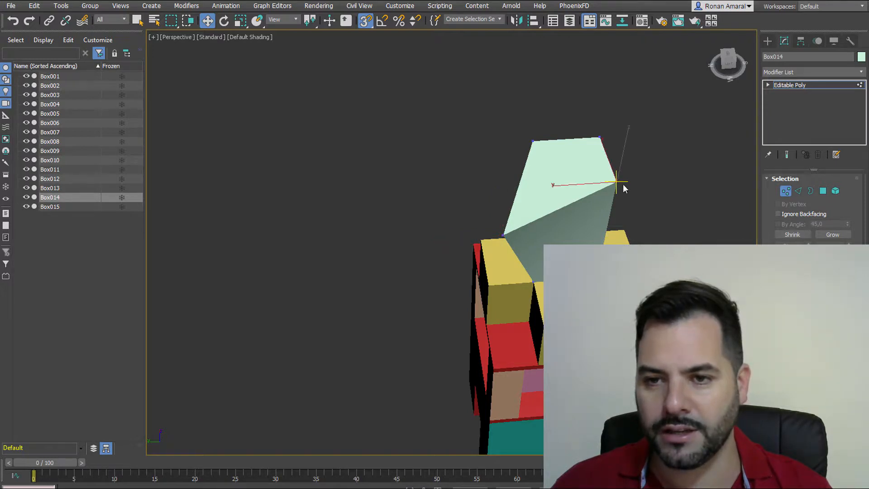
left_click_drag(619, 185, 686, 220)
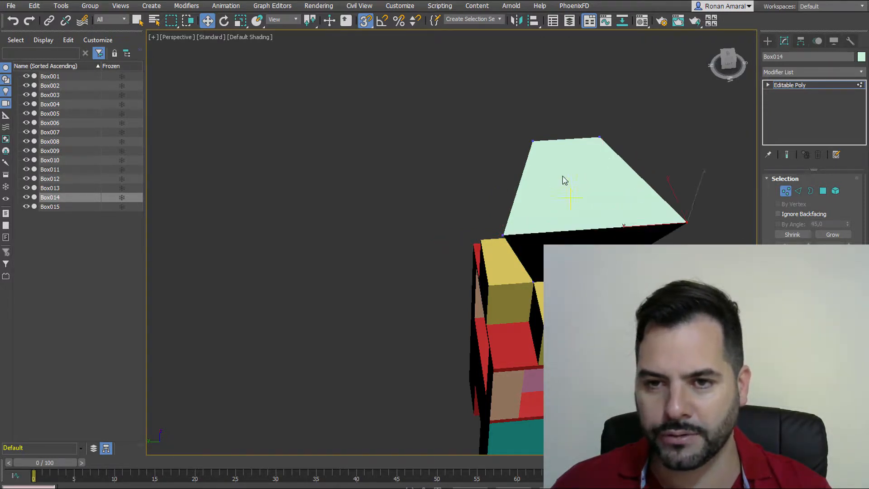
middle_click_drag(537, 166, 553, 177, "alt")
left_click(502, 175)
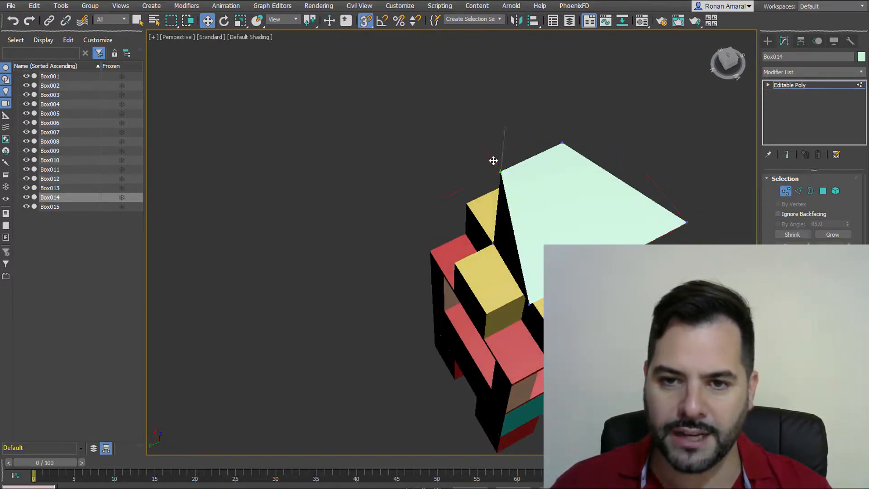
left_click_drag(492, 161, 430, 242)
middle_click_drag(431, 241, 459, 248, "alt")
left_click_drag(478, 235, 541, 364)
middle_click_drag(539, 360, 489, 250, "alt")
scroll(534, 261, "down", 4)
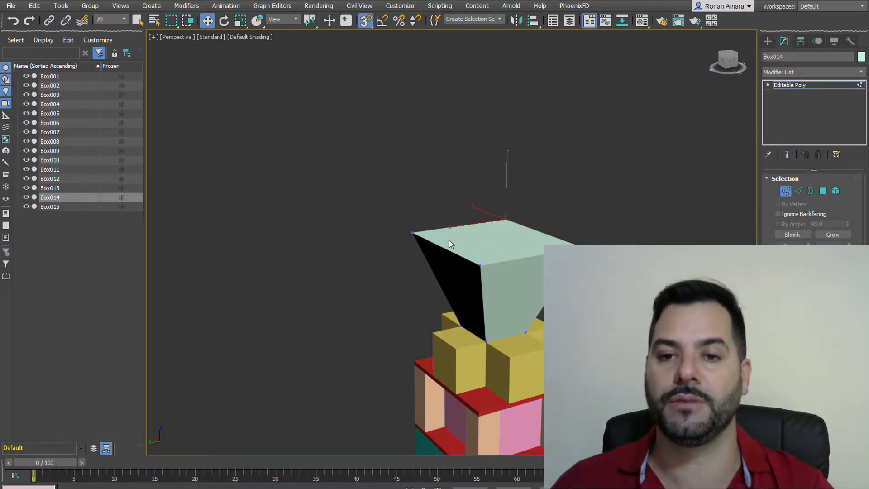
- Leave vertex editing of the light-green box and return to the primitive creation options
middle_click_drag(468, 227, 463, 208)
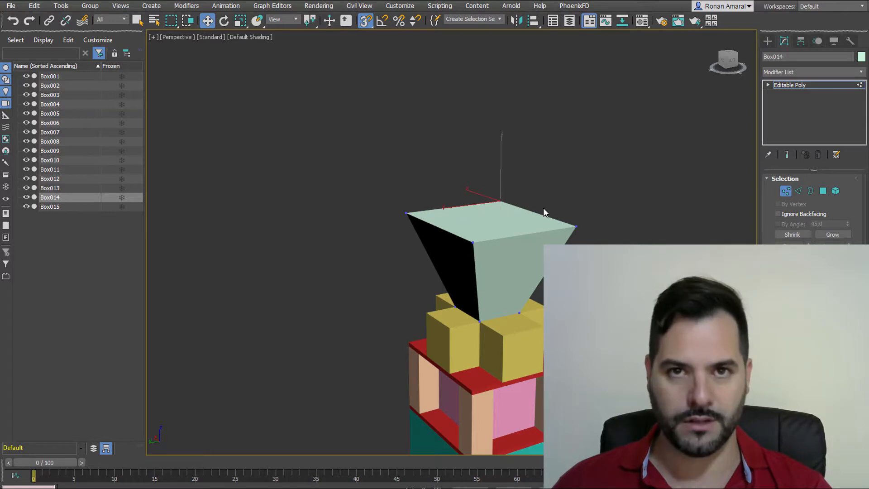
mouse_move(585, 221)
middle_mouse_down("alt")
mouse_move(571, 211)
mouse_move(589, 214)
middle_mouse_up("alt")
middle_click_drag(562, 259, 561, 226)
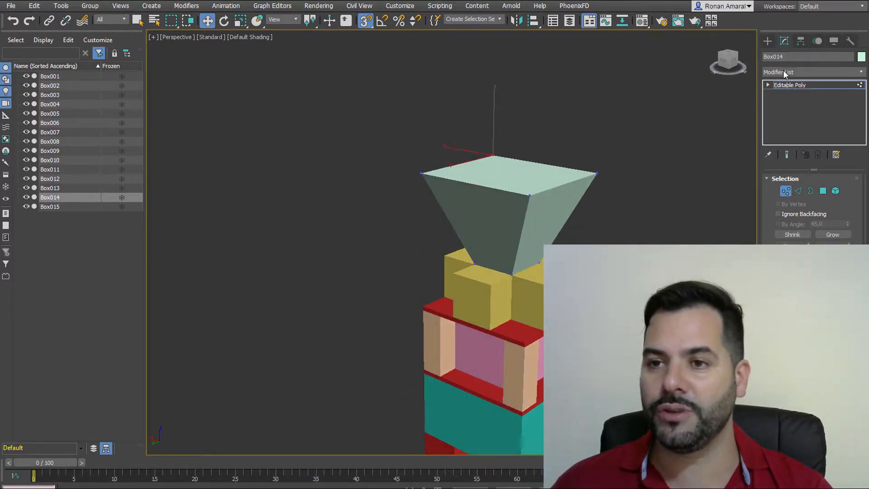
left_click(767, 40)
middle_click_drag(514, 194, 595, 182)
middle_click_drag(498, 274, 457, 255, "alt")
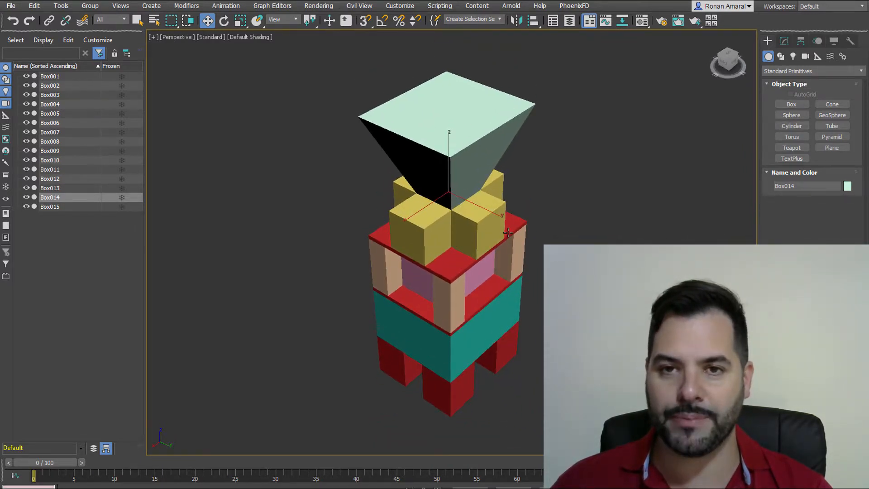
- Create a thin vertical cylinder centred on the upper red slab's nearest corner, with its height snapped to the light-green box's top corner
left_click(799, 126)
middle_click_drag(460, 275, 460, 260)
left_click(363, 21)
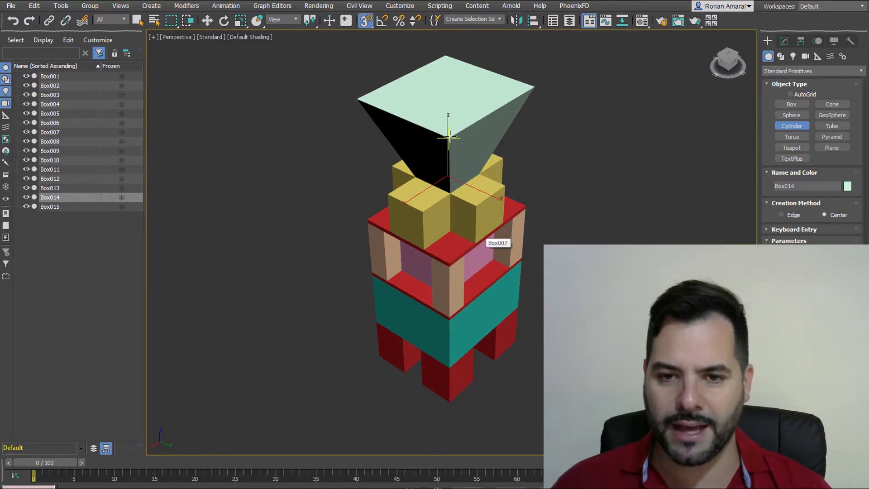
left_click(451, 259)
scroll(464, 256, "up", 3)
left_click_drag(471, 250, 488, 240)
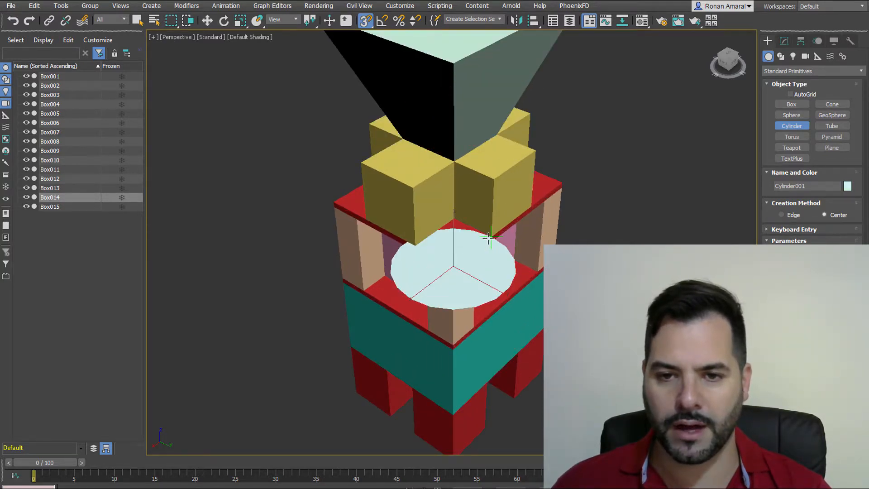
left_click(453, 64)
mouse_move(444, 164)
middle_mouse_down("alt")
mouse_move(491, 165)
mouse_move(441, 148)
mouse_move(413, 169)
middle_mouse_up("alt")
scroll(416, 172, "down", 3)
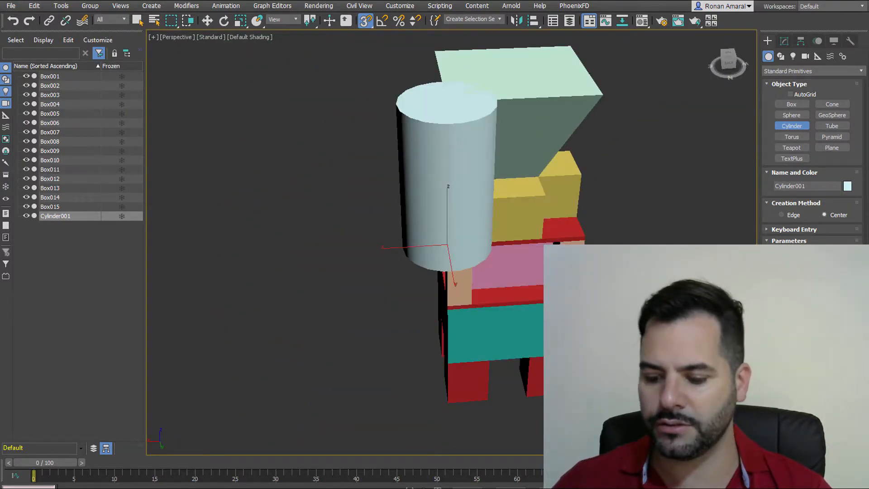
key("Return")
- Examine the new cylinder's base on the slab corner and its top at the light-green box from below and above
middle_click_drag(510, 216, 542, 110, "alt")
scroll(463, 223, "up", 5)
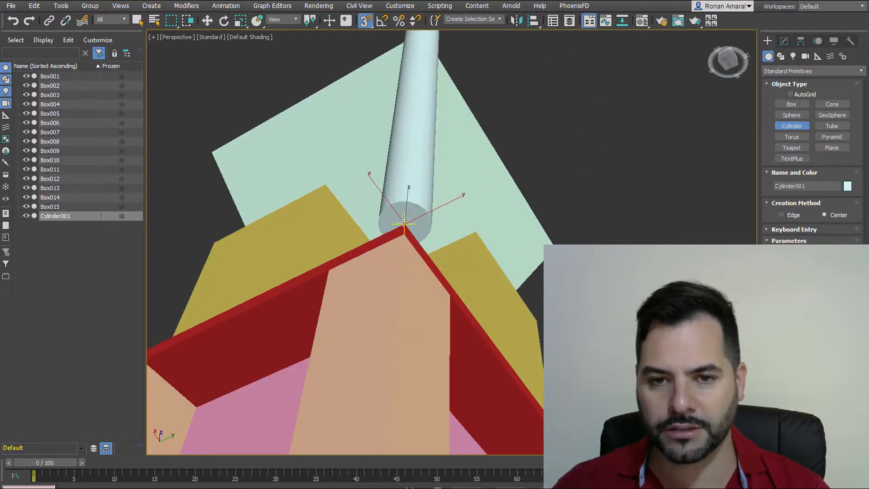
scroll(413, 219, "down", 4)
middle_click_drag(456, 206, 436, 216, "alt")
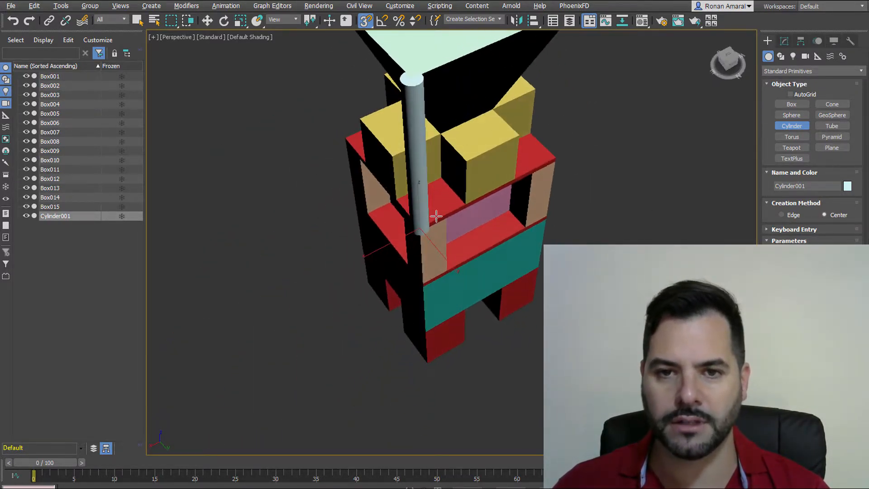
middle_click_drag(545, 200, 520, 242)
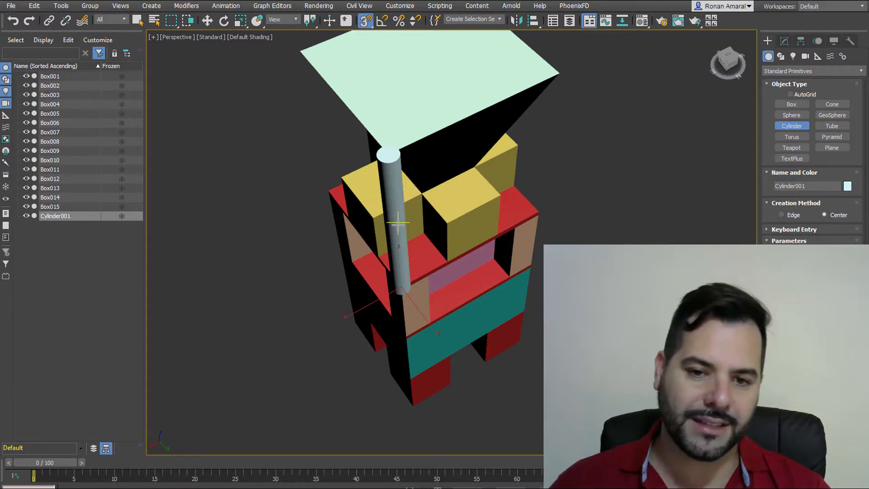
middle_click_drag(458, 296, 461, 183, "alt")
scroll(402, 305, "up", 3)
middle_click_drag(467, 281, 582, 242, "alt")
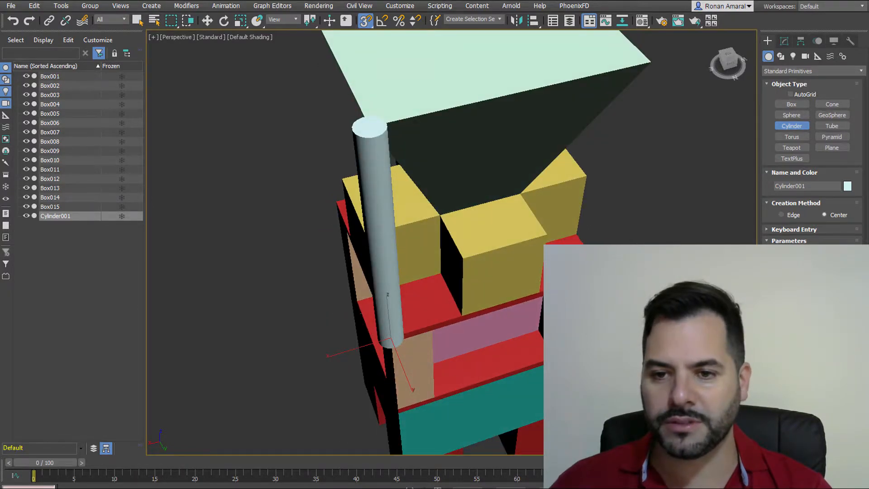
- Add a second cylinder of the same radius on the next upper slab corner, snapping its height to the light-green box's top
left_click_drag(603, 272, 582, 233)
left_click(658, 76)
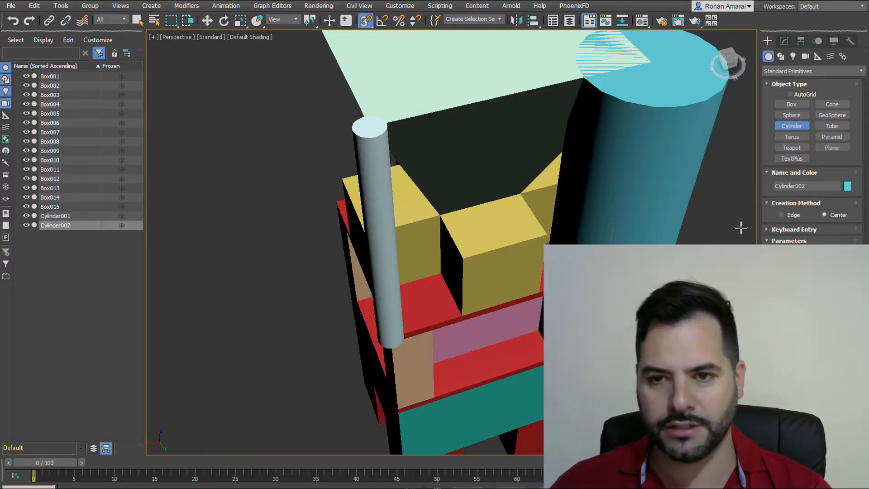
key("Return")
- Build a third matching cylinder on another free corner of the upper red slab, reaching up to the light-green box's top corner
middle_click_drag(492, 182, 553, 213)
scroll(517, 209, "down", 5)
middle_click_drag(552, 213, 531, 143)
left_click_drag(502, 301, 528, 285)
left_click(509, 200)
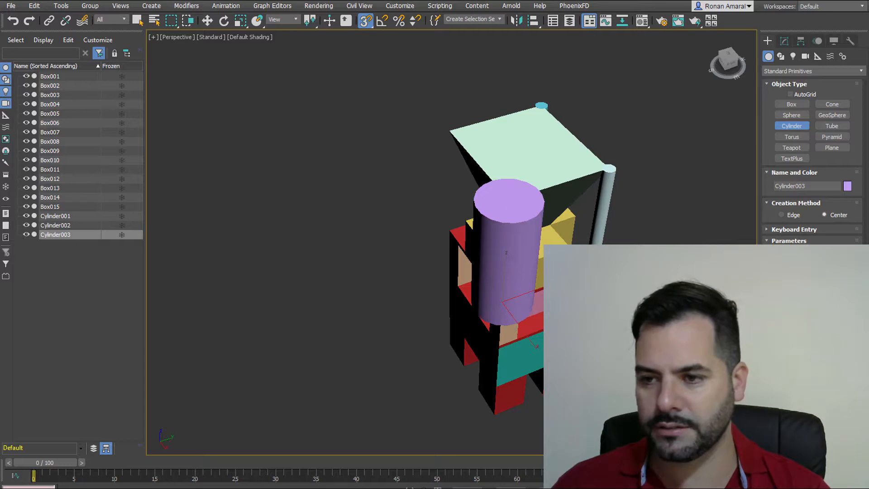
key("Return")
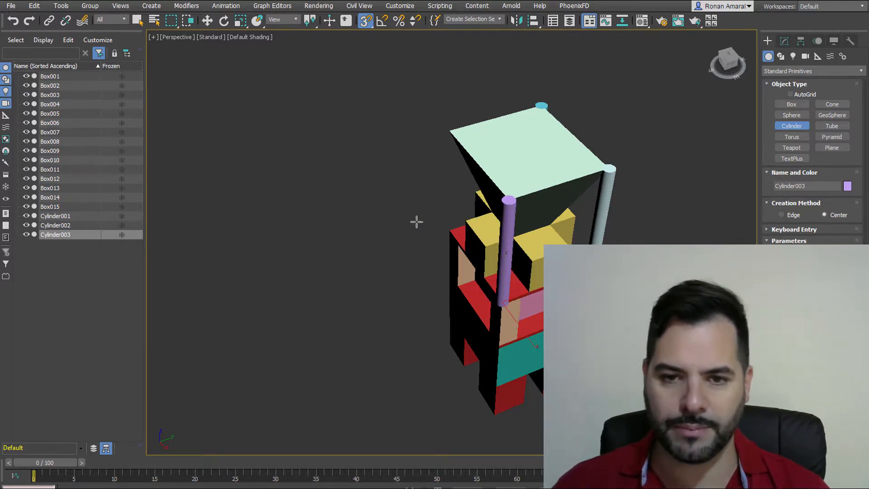
- Place the fourth matching cylinder on the last free slab corner up to the light-green box's top and end cylinder creation
left_click_drag(451, 230, 465, 248)
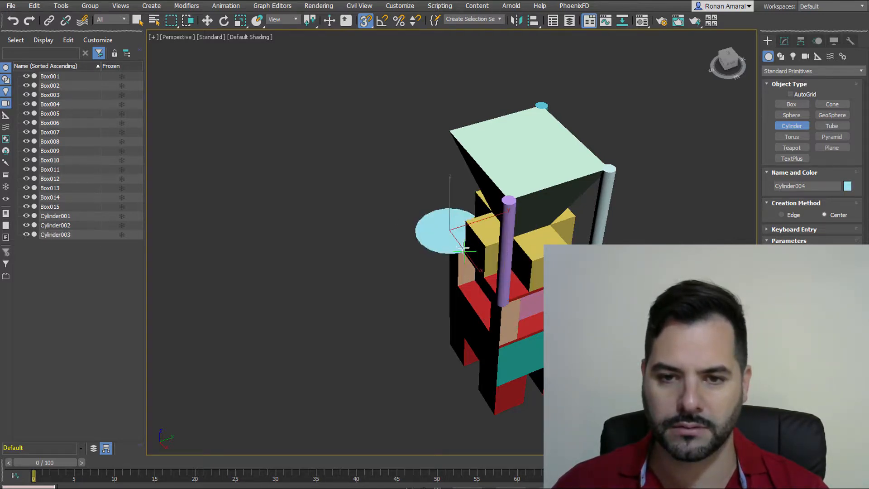
left_click(445, 132)
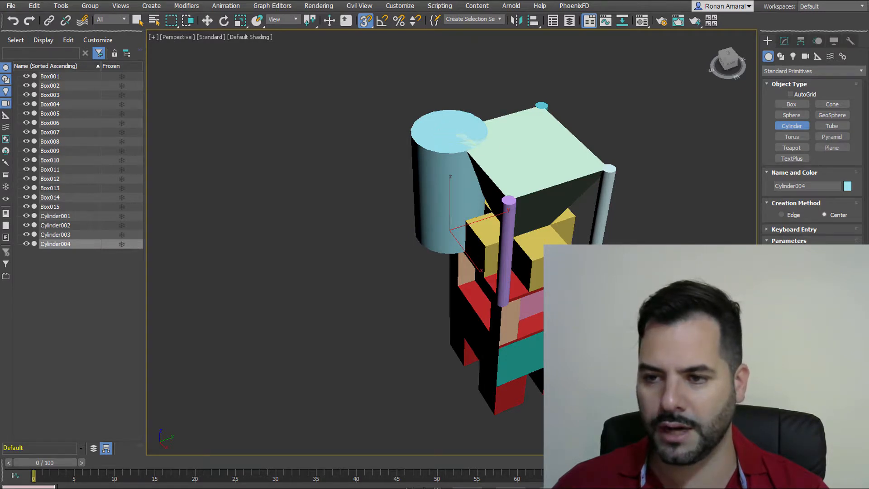
key("Return")
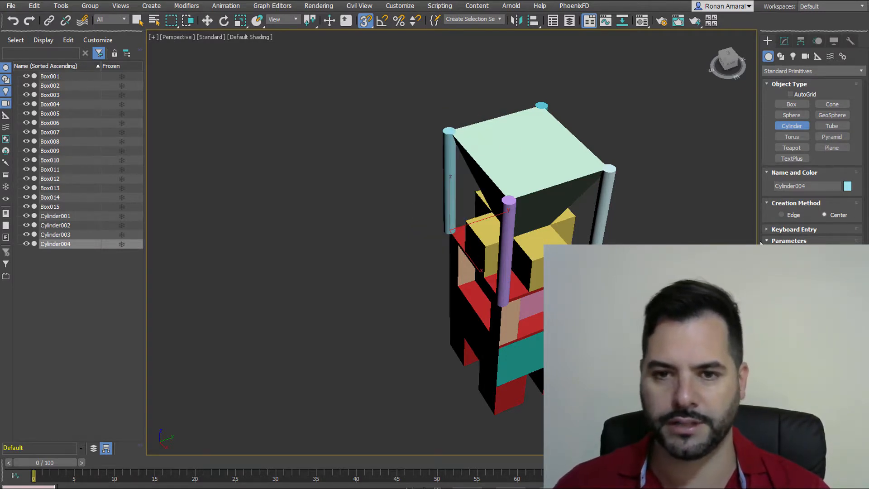
middle_click_drag(613, 276, 529, 265, "alt")
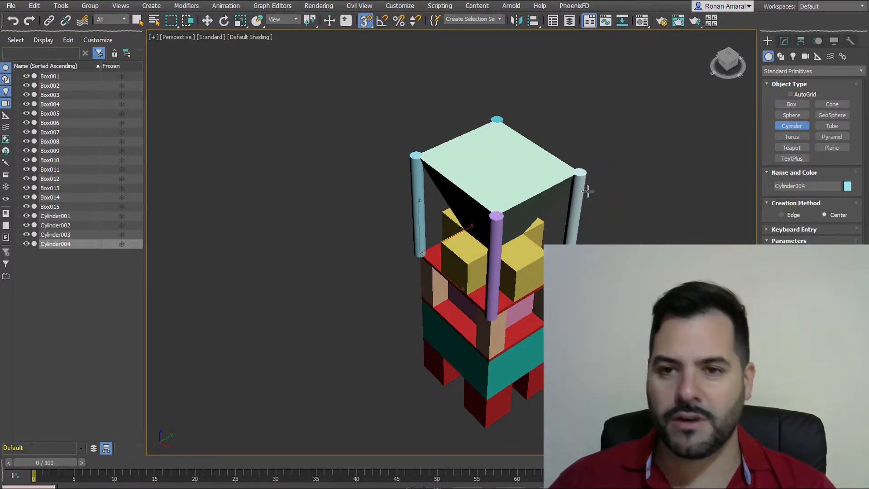
left_click(784, 41)
left_click(767, 40)
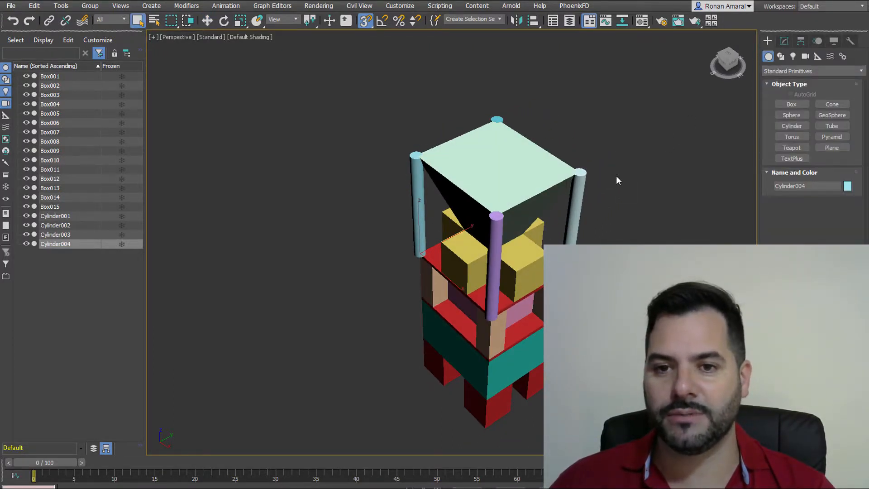
- Convert the fourth corner cylinder to an Editable Poly
middle_click_drag(616, 176, 605, 165)
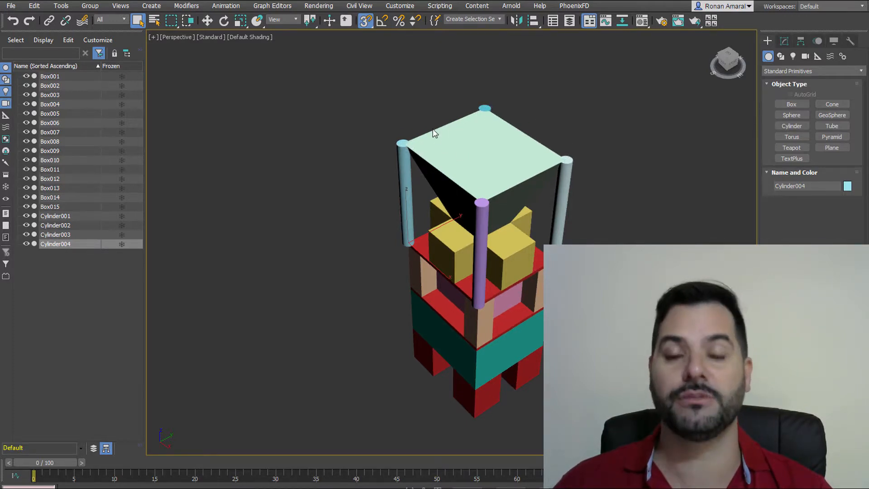
middle_click_drag(475, 146, 482, 175)
scroll(476, 186, "up", 3)
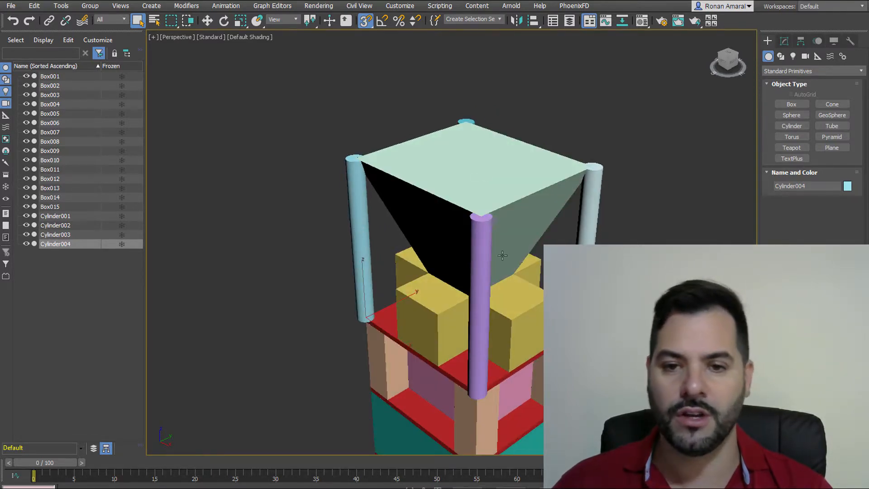
right_click(361, 197)
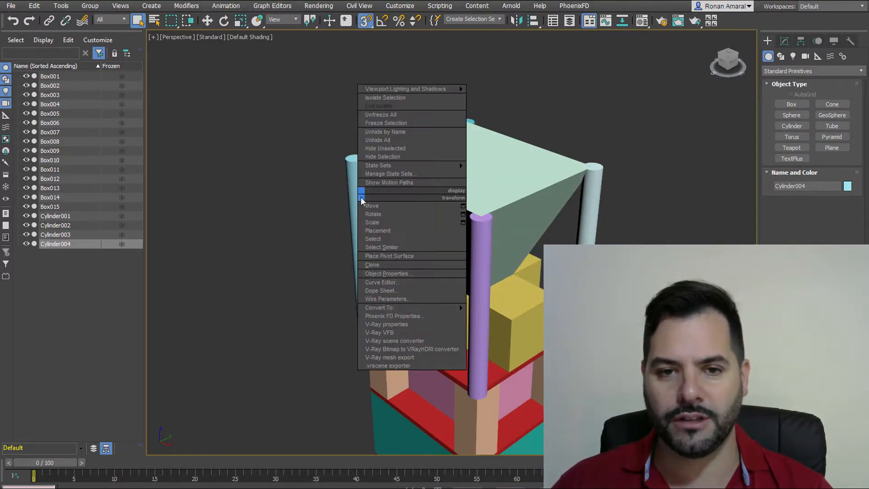
mouse_move(459, 304)
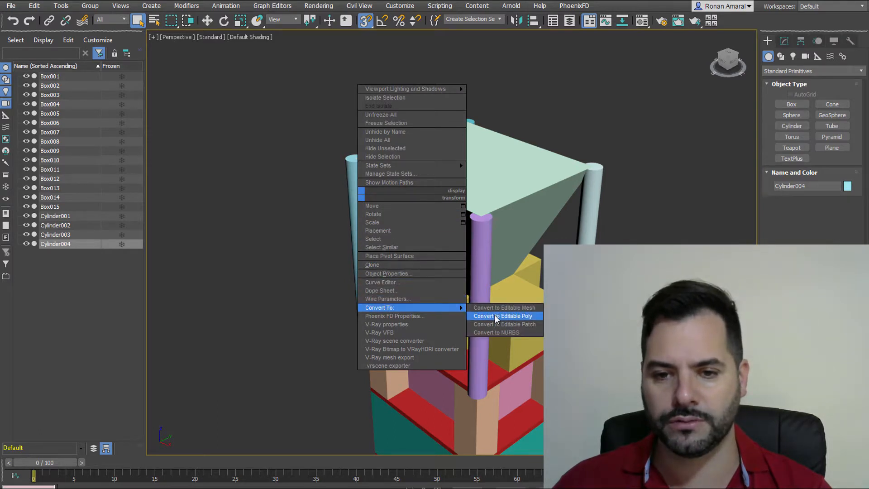
left_click(496, 316)
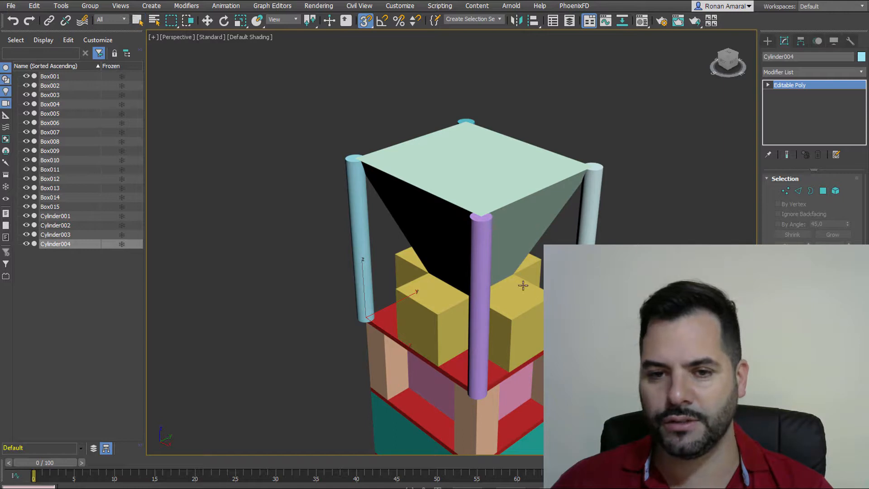
- Attach the other three corner cylinders to the Editable Poly cylinder so all four form one object
left_click(486, 229)
left_click(590, 198)
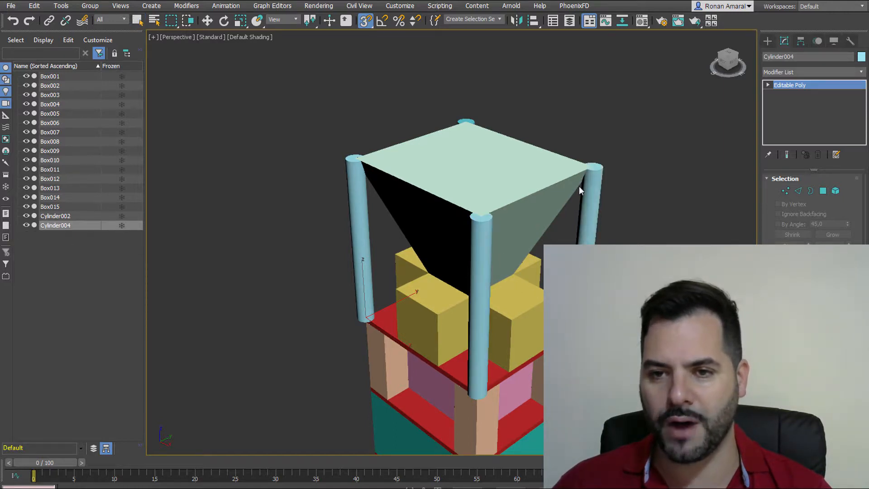
middle_click_drag(462, 123, 607, 115, "alt")
left_click(357, 216)
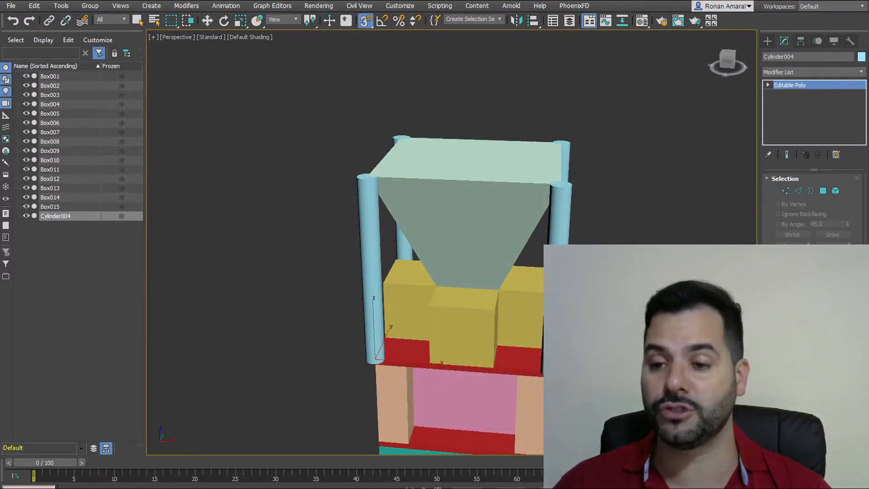
- Raise the top vertices of the four cylindrical columns by 10 cm along world Z using an exact offset move
key("w")
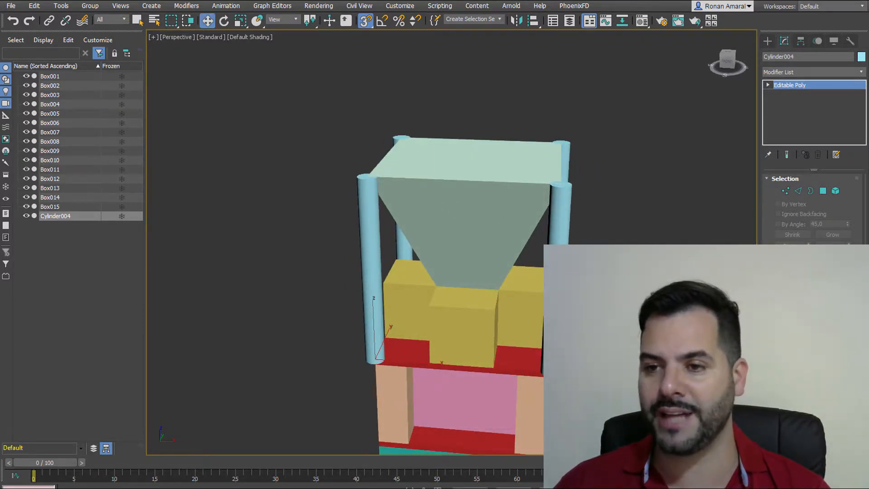
left_click(785, 192)
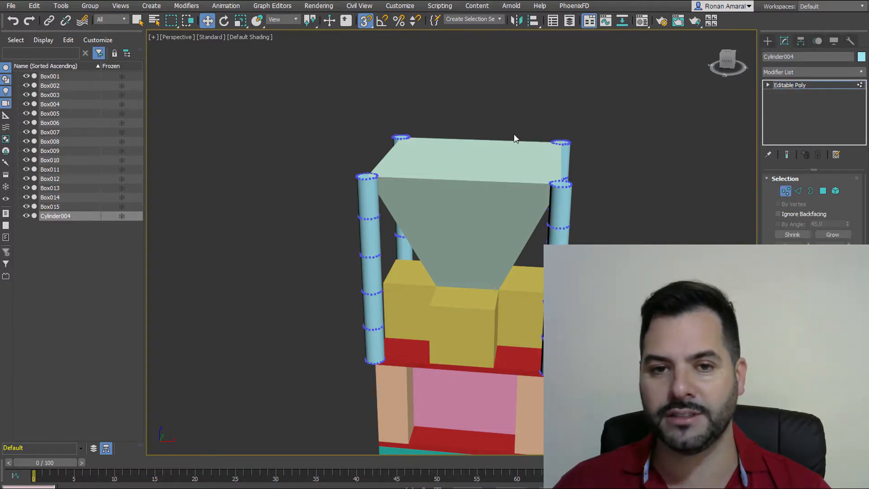
middle_click_drag(514, 134, 311, 96, "alt")
left_click_drag(280, 89, 663, 170)
middle_click_drag(457, 148, 470, 177, "alt")
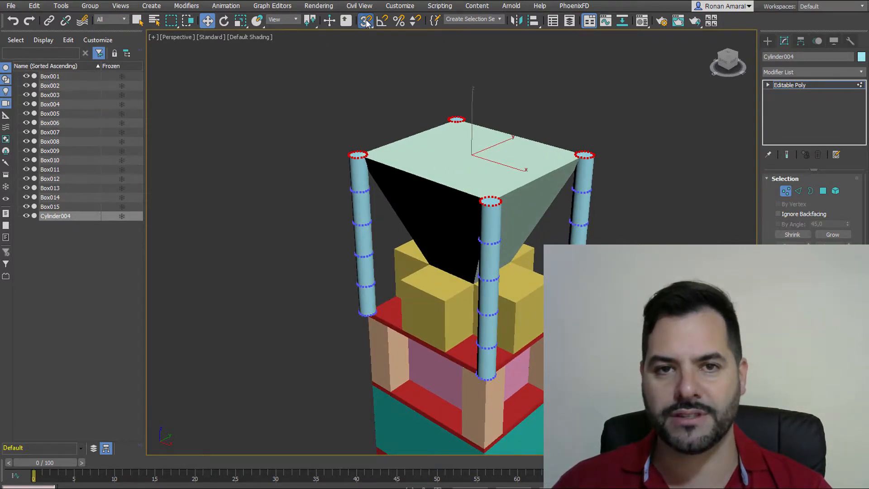
right_click(208, 21)
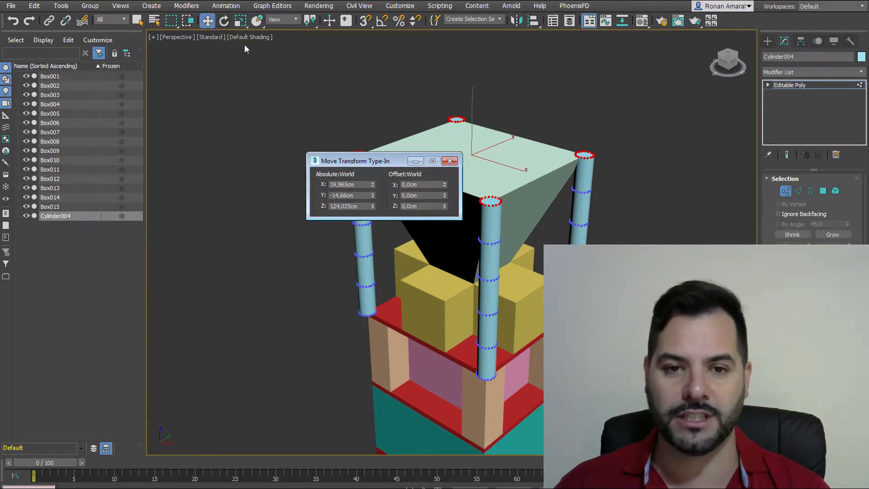
left_click_drag(397, 161, 302, 147)
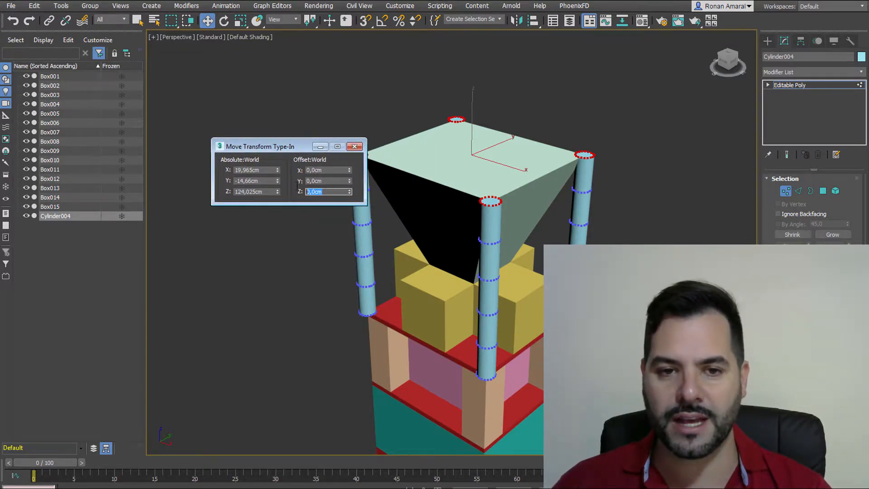
type("10")
key("Return")
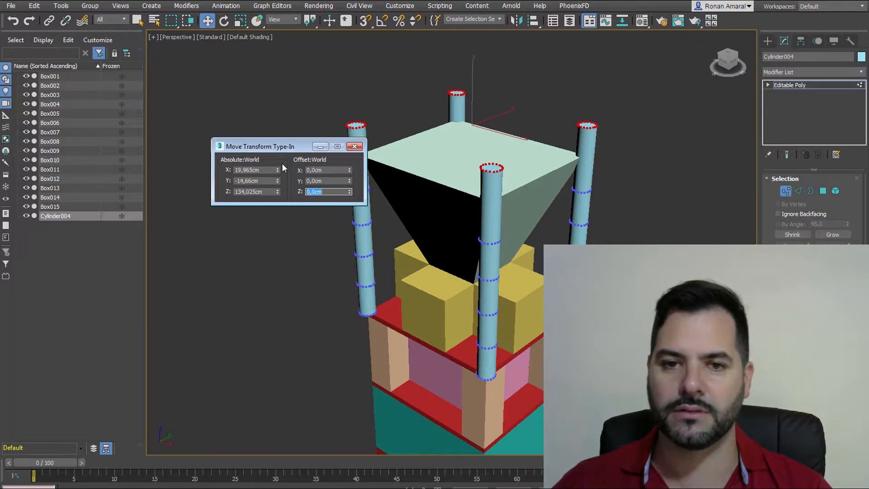
left_click(354, 147)
middle_click_drag(501, 209, 519, 206, "alt")
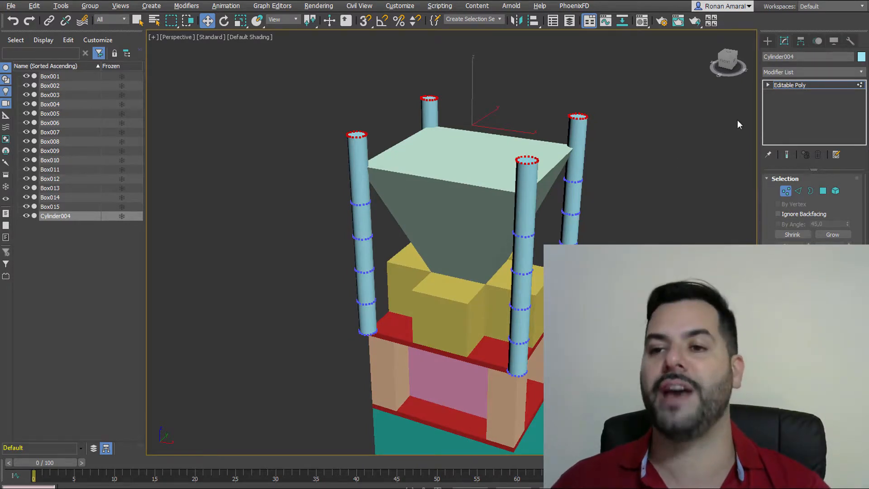
- Clear the vertex selection, leave vertex editing and deselect the columns object
left_click(137, 21)
left_click(382, 132)
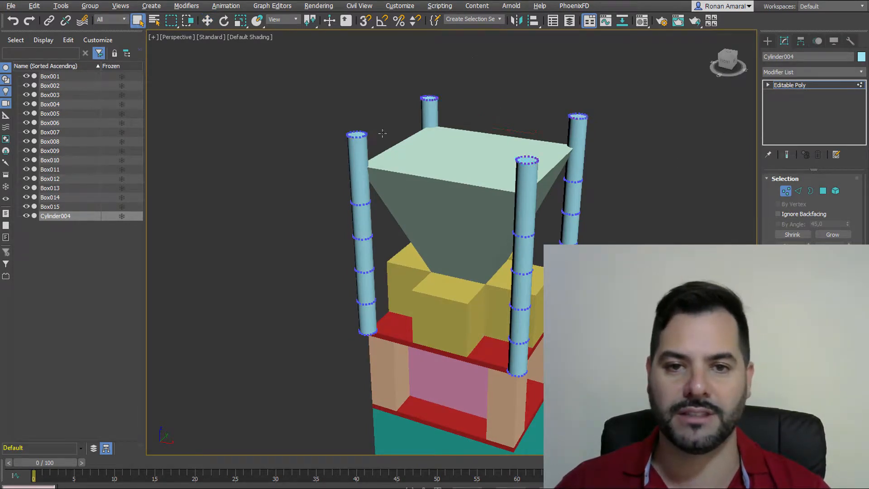
left_click(798, 87)
left_click(768, 41)
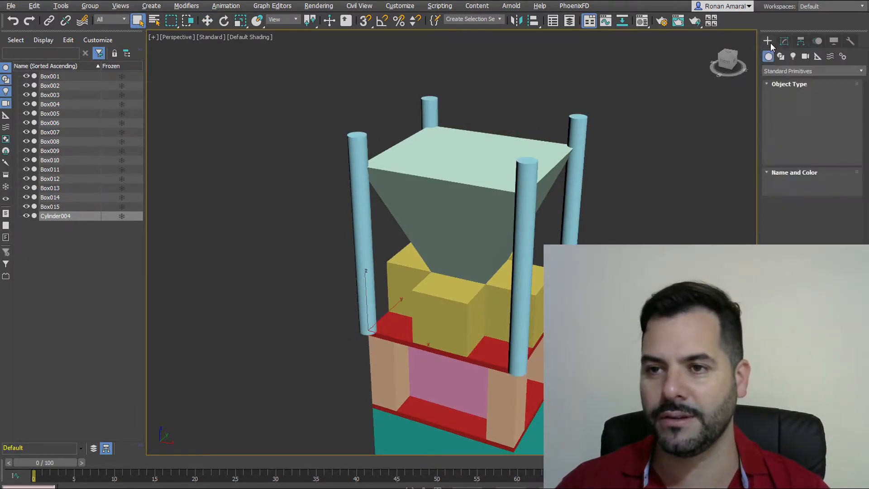
left_click(690, 153)
- Examine the tower model from several angles in shaded and wireframe display, checking how the columns meet the blocks
scroll(656, 174, "down", 3)
middle_click_drag(638, 187, 561, 211, "alt")
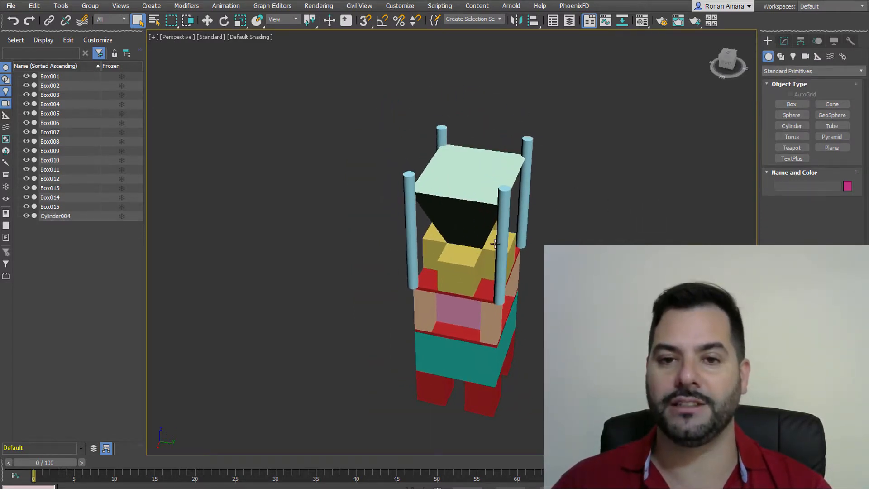
scroll(473, 235, "up", 4)
middle_click_drag(473, 235, 474, 232, "alt")
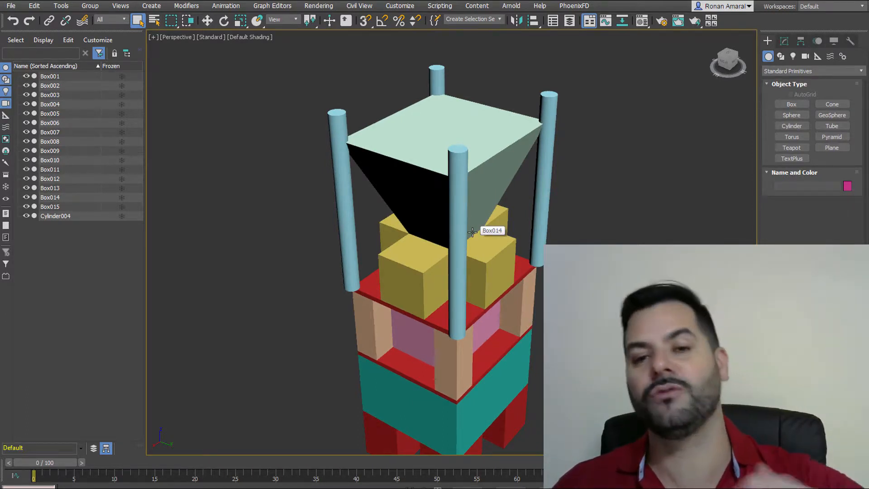
scroll(457, 225, "down", 4)
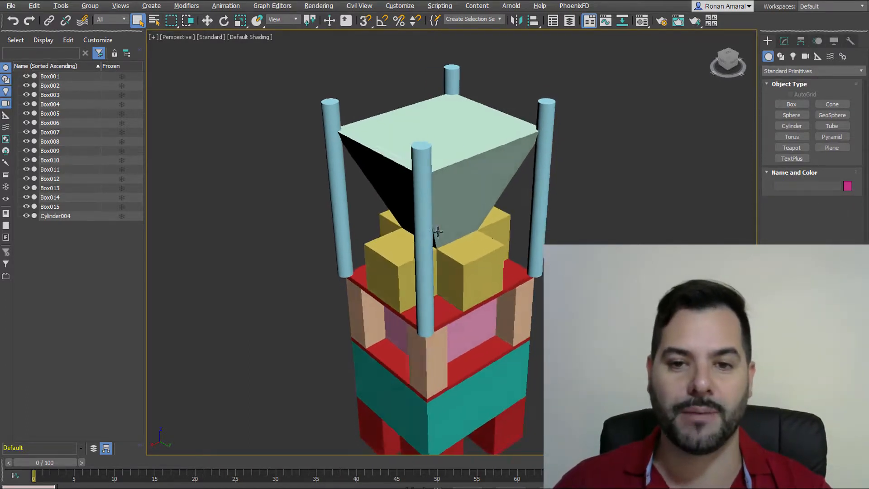
mouse_move(431, 219)
middle_mouse_down("alt")
mouse_move(333, 159)
mouse_move(456, 153)
mouse_move(469, 260)
mouse_move(461, 238)
middle_mouse_up("alt")
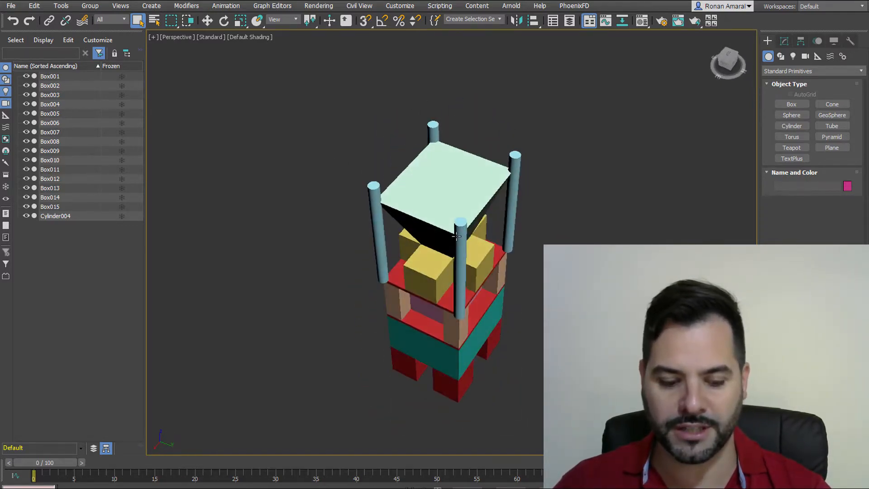
key("F3")
middle_click_drag(442, 310, 446, 268)
scroll(444, 226, "up", 6)
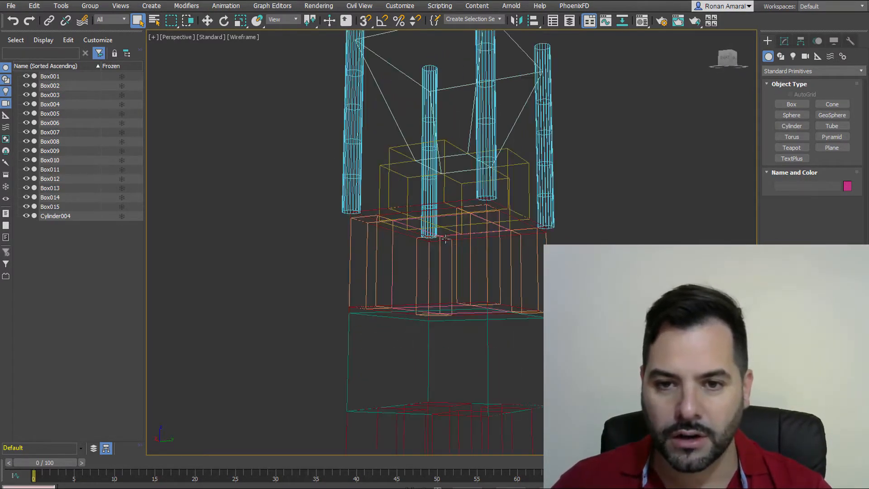
scroll(441, 200, "down", 6)
mouse_move(449, 218)
middle_mouse_down("alt")
mouse_move(390, 313)
mouse_move(477, 270)
mouse_move(478, 260)
mouse_move(539, 219)
mouse_move(623, 175)
mouse_move(634, 132)
mouse_move(617, 145)
mouse_move(554, 290)
mouse_move(504, 272)
mouse_move(505, 190)
mouse_move(620, 204)
mouse_move(526, 236)
mouse_move(412, 249)
mouse_move(354, 213)
mouse_move(303, 164)
mouse_move(343, 261)
mouse_move(526, 250)
mouse_move(446, 267)
middle_mouse_up("alt")
scroll(477, 270, "up", 5)
scroll(554, 289, "down", 5)
key("F3")
scroll(506, 190, "down", 4)
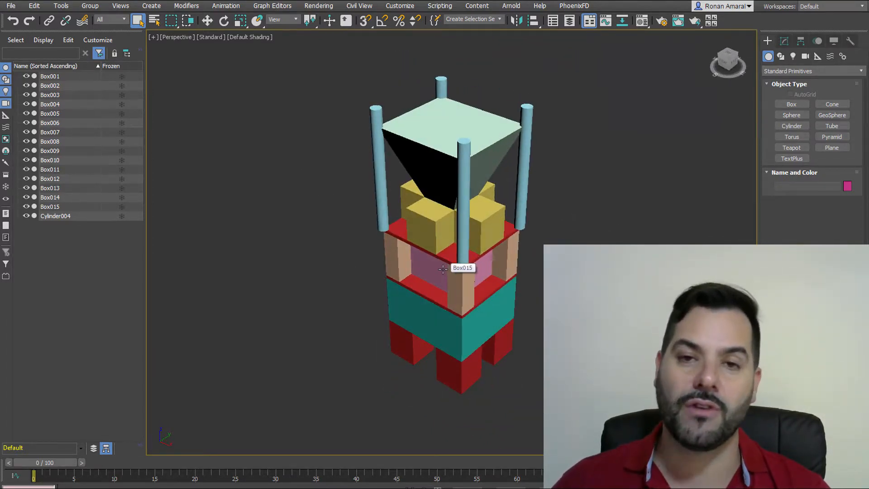
middle_click_drag(490, 193, 439, 226, "alt")
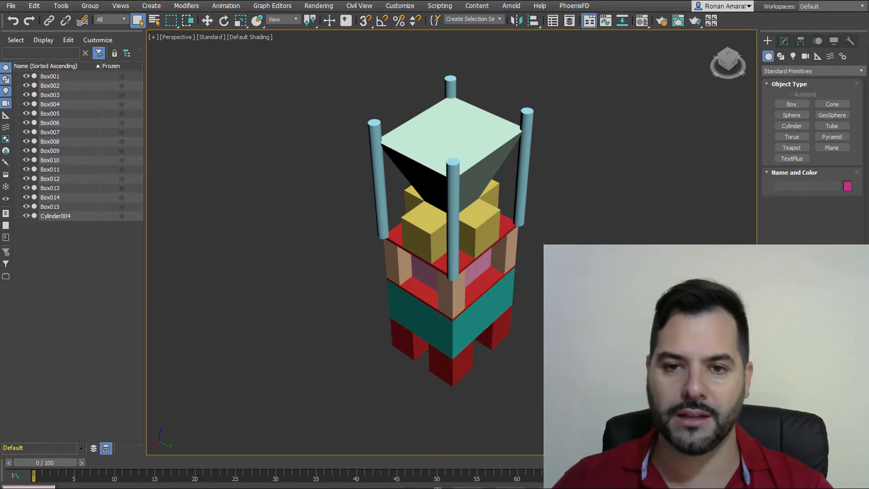
left_click_drag(301, 85, 291, 70)
left_click(277, 137)
middle_click_drag(379, 254, 413, 245, "alt")
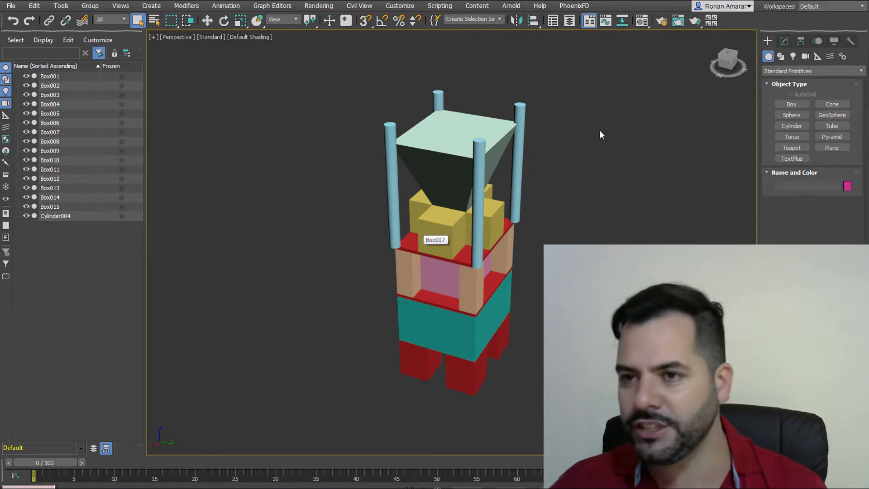
- View the Splines shape types available for creation
left_click(782, 56)
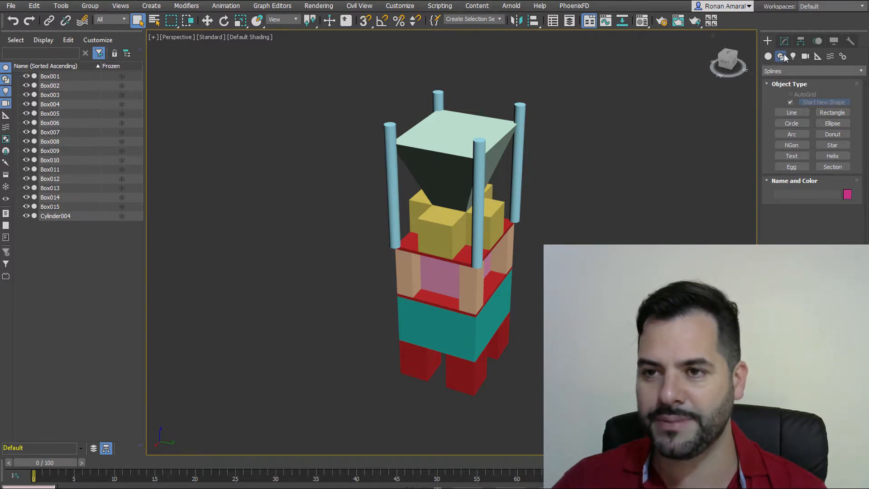
left_click(786, 71)
left_click(786, 71)
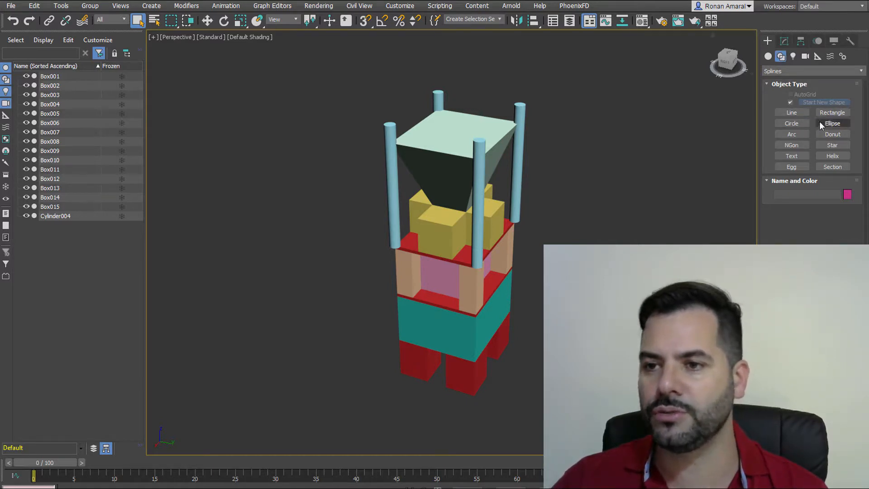
- Delete every object of the tower from the scene, return to standard primitives and show the home grid
left_click_drag(297, 72, 604, 423)
key("Delete")
left_click(768, 56)
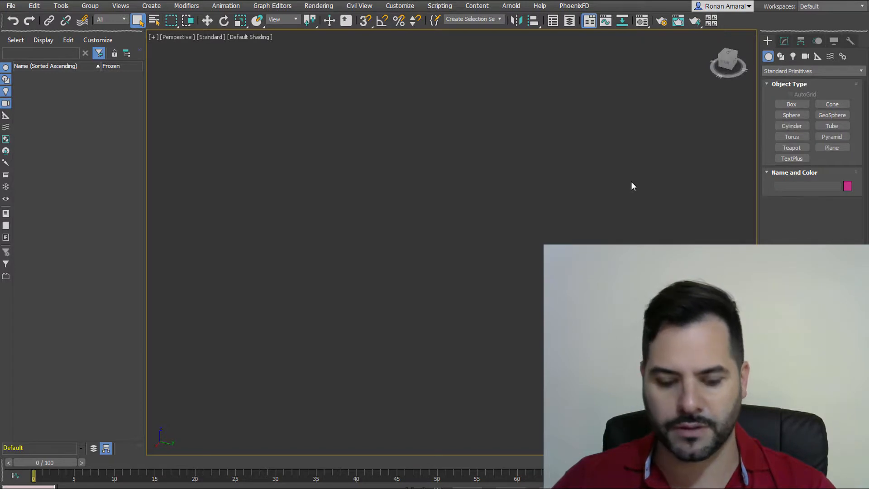
key("g")
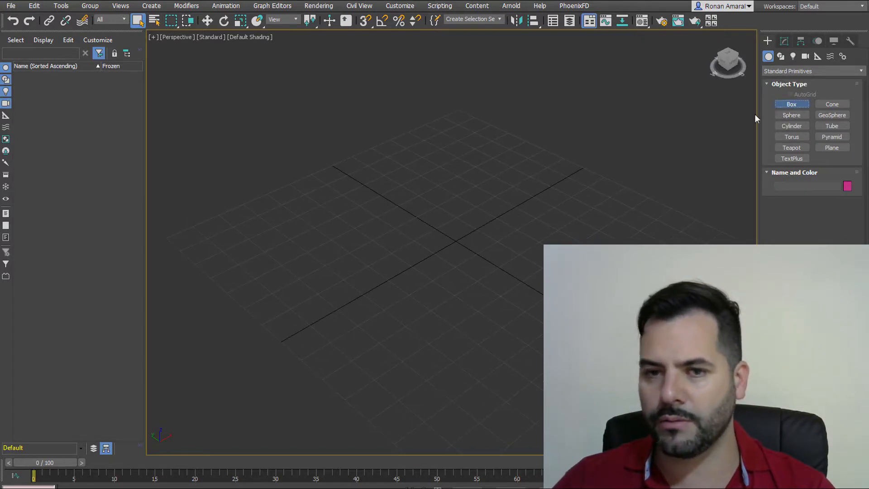
- Create a box near the grid's far-left corner and a pointed cone beside it
left_click_drag(204, 248, 262, 250)
left_click(260, 208)
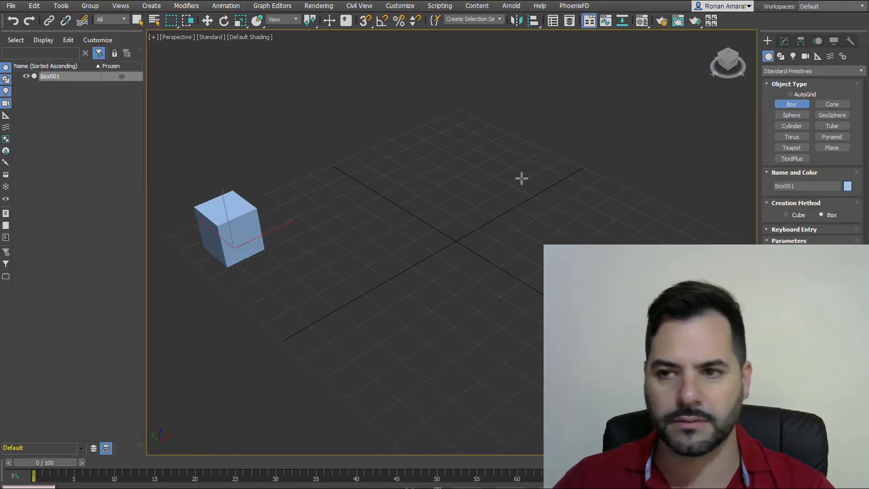
left_click(843, 108)
left_click_drag(320, 189, 323, 206)
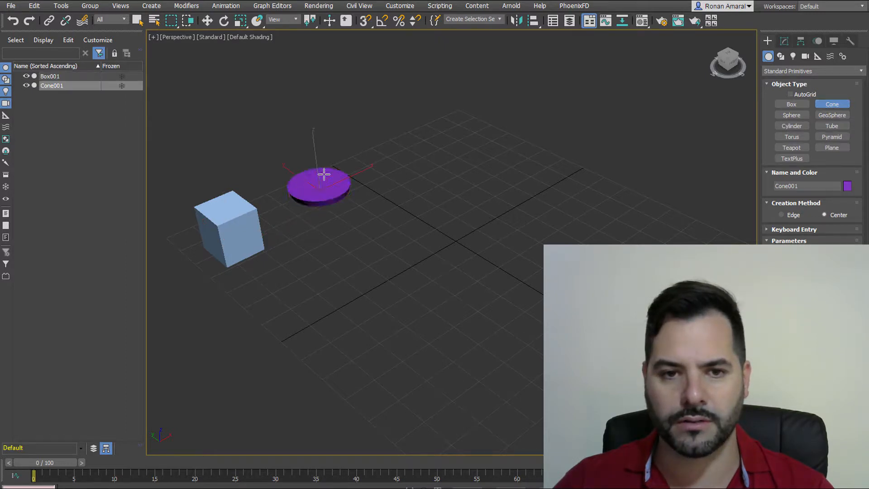
left_click(316, 149)
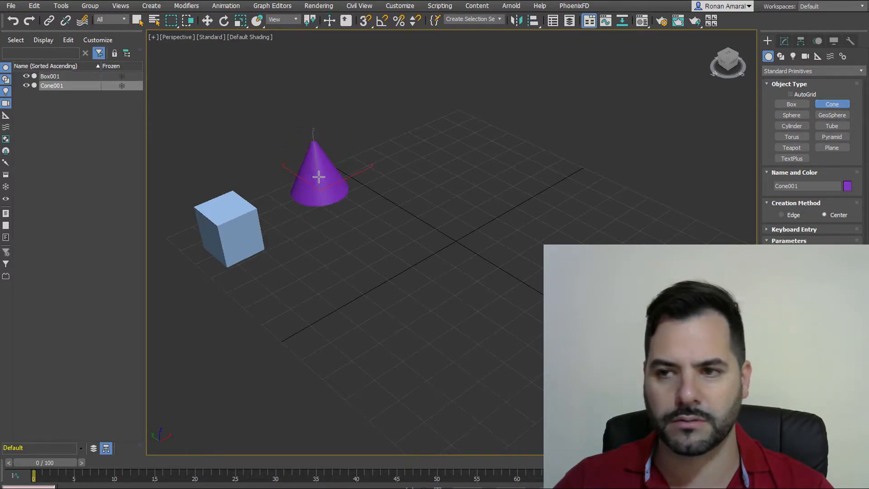
- Create a sphere next to the cone and a cylinder beyond it, continuing the row along the grid's back edge
left_click(791, 115)
left_click_drag(378, 165, 383, 149)
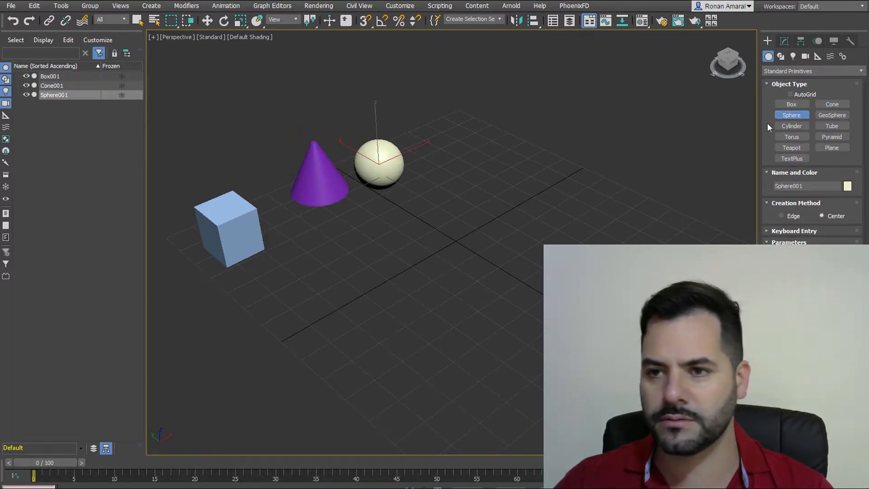
left_click(792, 126)
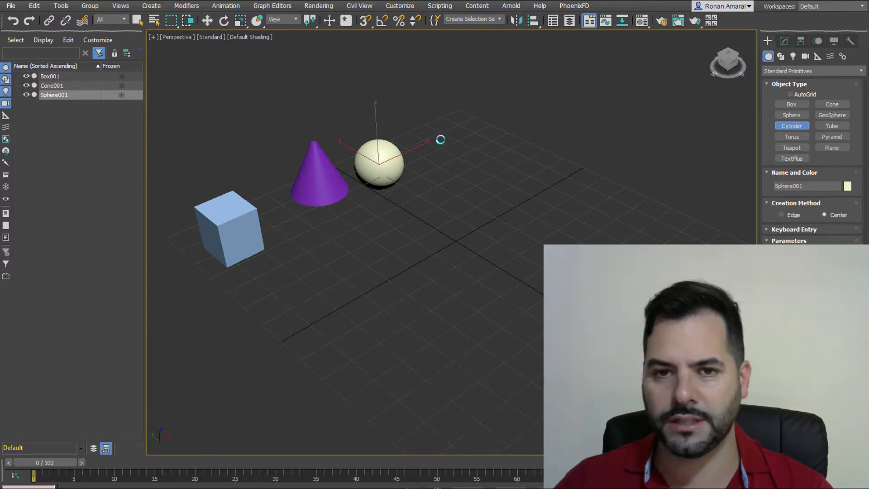
left_click_drag(441, 139, 472, 136)
left_click(443, 86)
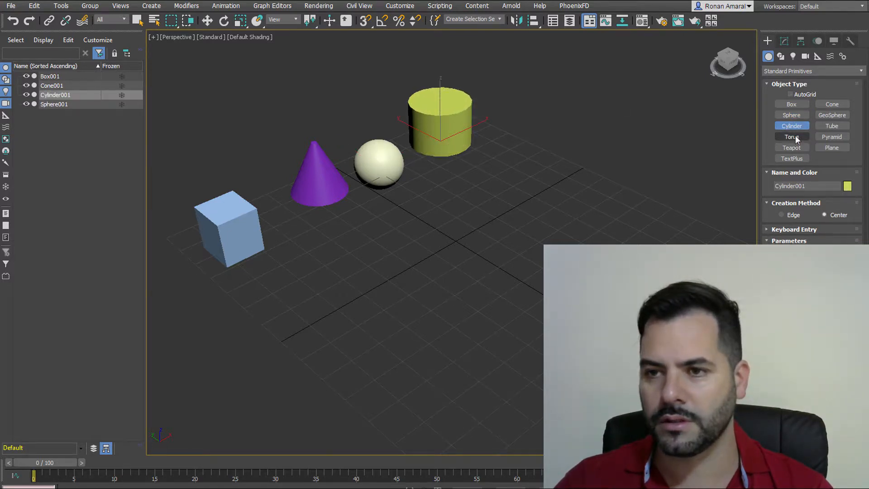
- Create a torus in front of the box and a teapot in front of the cone
left_click(794, 137)
left_click_drag(272, 287, 314, 290)
left_click(280, 272)
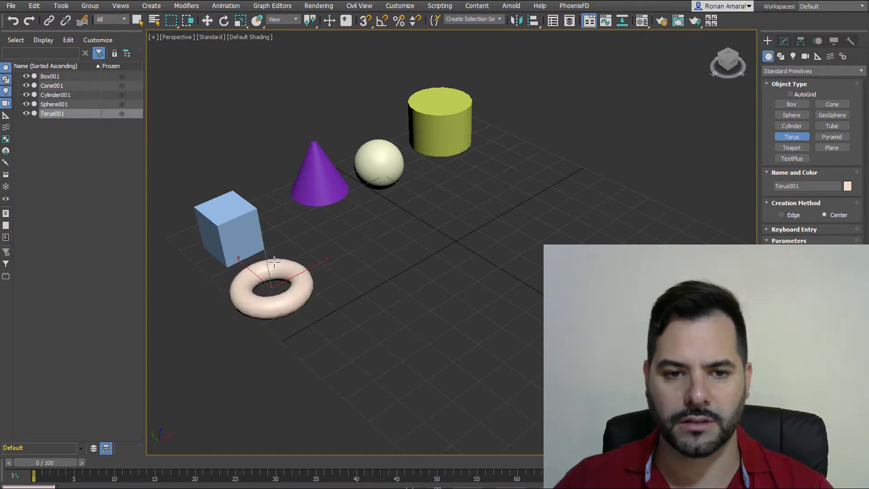
left_click(803, 146)
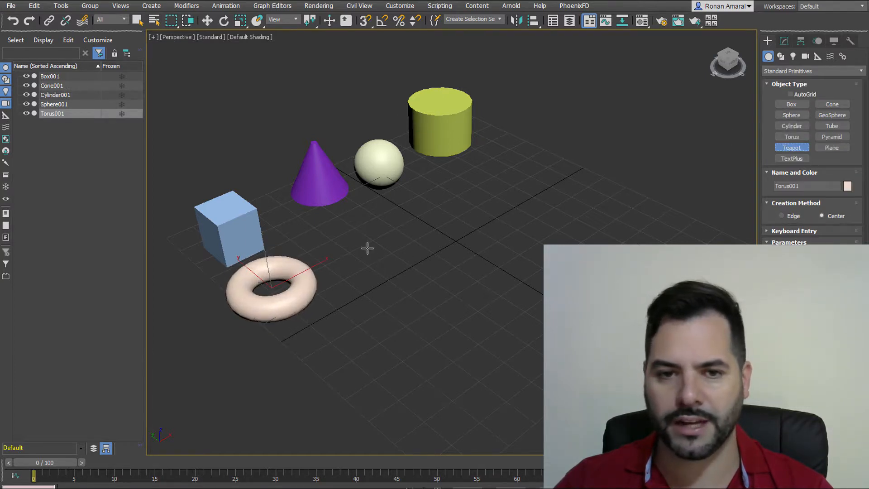
left_click_drag(363, 242, 401, 246)
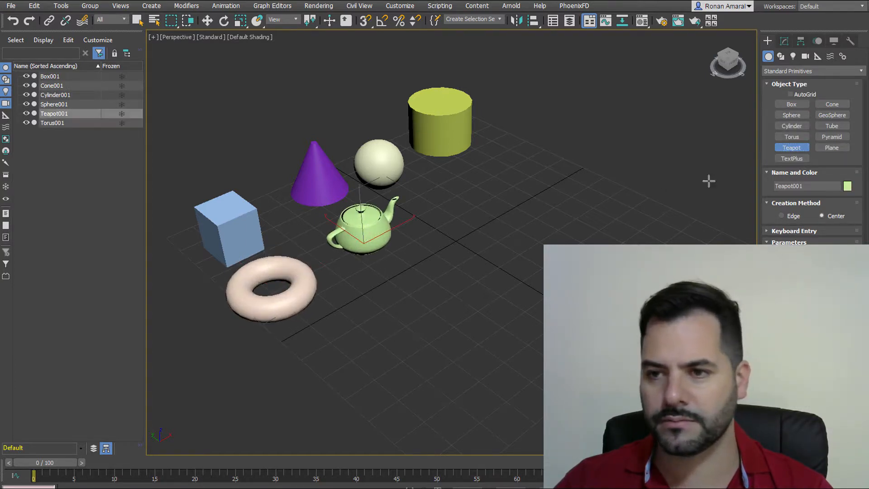
- Create a geosphere in front of the cylinder and a large thick-walled tube beside it
left_click(832, 116)
left_click_drag(477, 187, 482, 173)
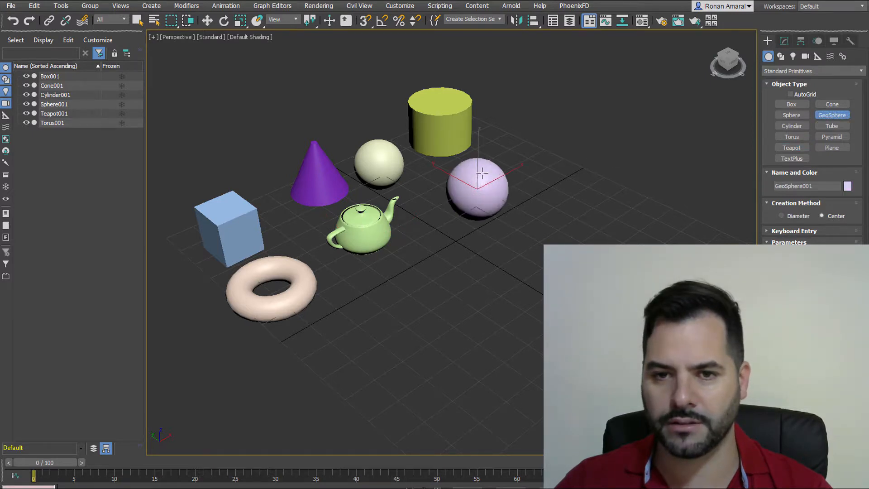
left_click(833, 126)
left_click_drag(545, 175, 549, 164)
left_click(545, 137)
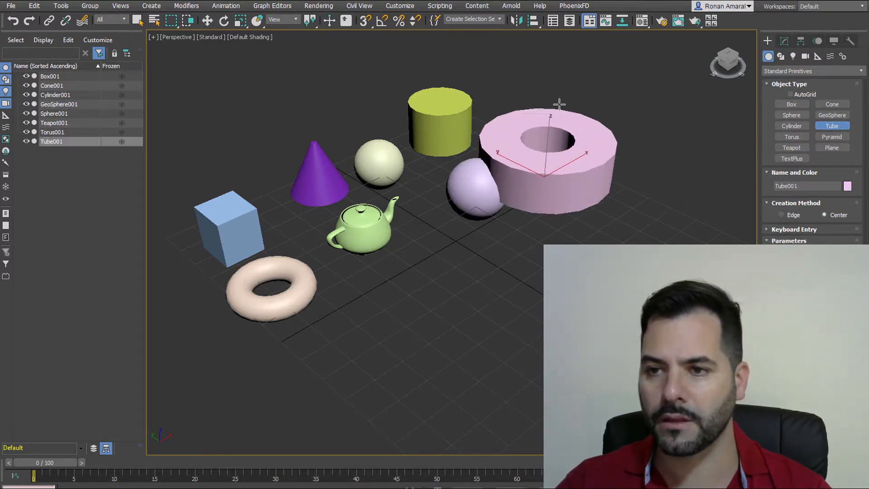
left_click(559, 104)
- Create a pyramid next to the teapot and a rectangular plane in front of the torus
left_click(831, 136)
left_click_drag(448, 245, 447, 203)
left_click(444, 150)
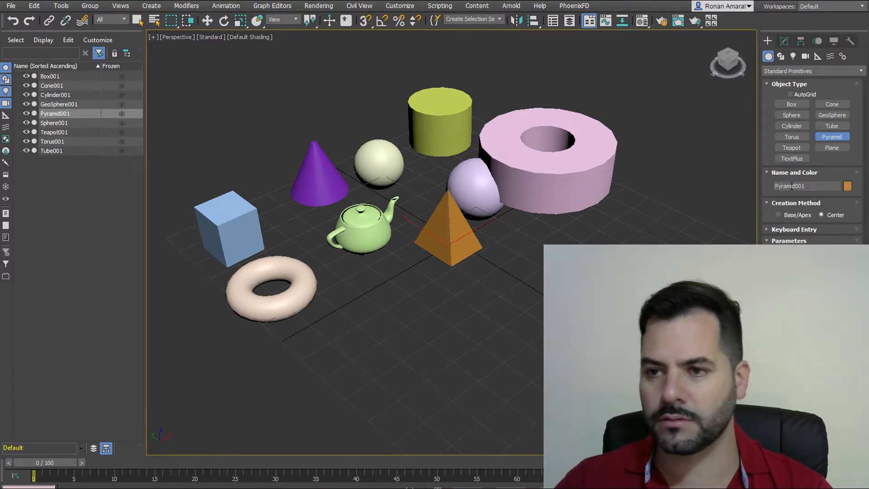
left_click(831, 147)
left_click_drag(259, 343, 438, 362)
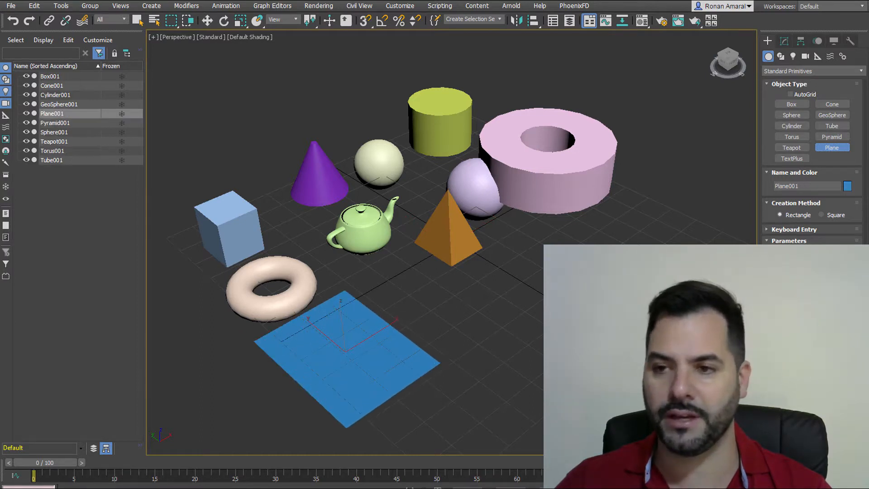
- Create a TextPlus object in front of the pyramid as a region about 9.2 cm long and 23.9 cm wide
left_click(792, 158)
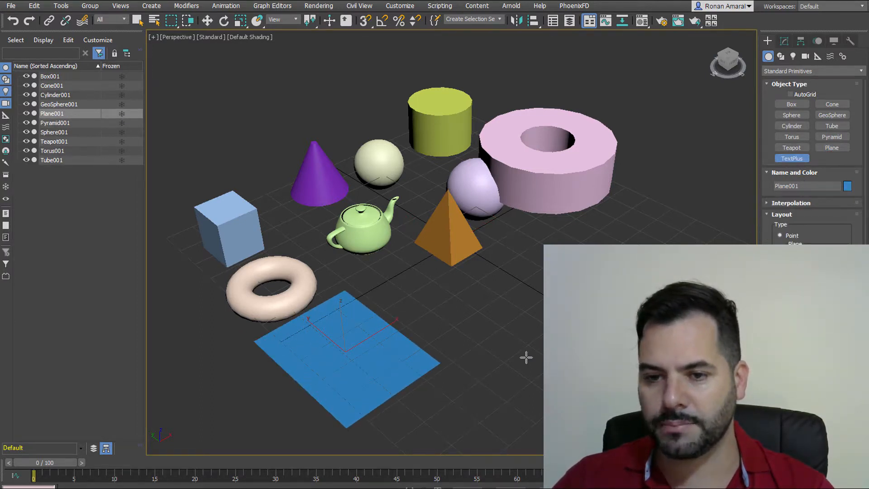
left_click(516, 320)
middle_click_drag(516, 320, 549, 340, "alt")
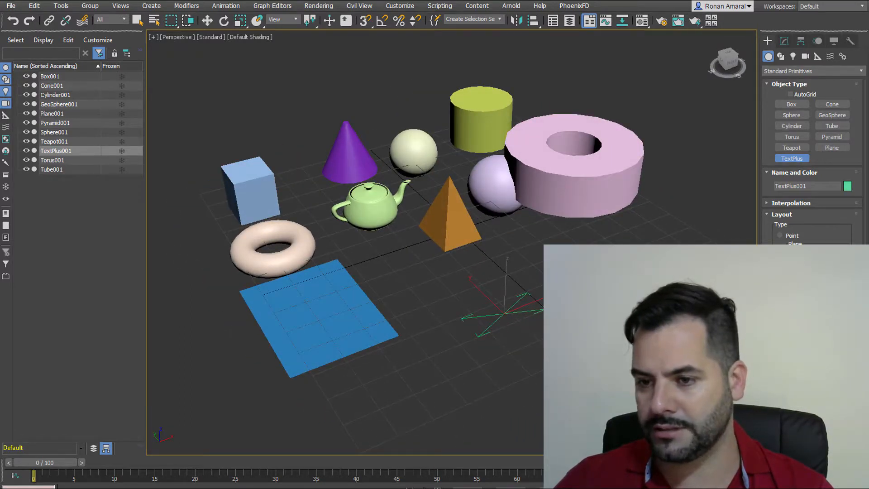
scroll(814, 161, "down", 3)
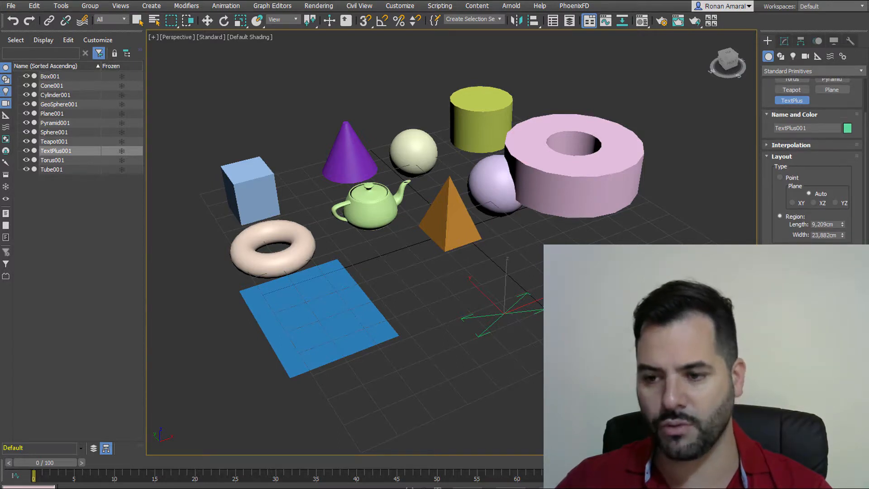
middle_click_drag(752, 165, 738, 190)
left_click(789, 104)
scroll(795, 164, "up", 3)
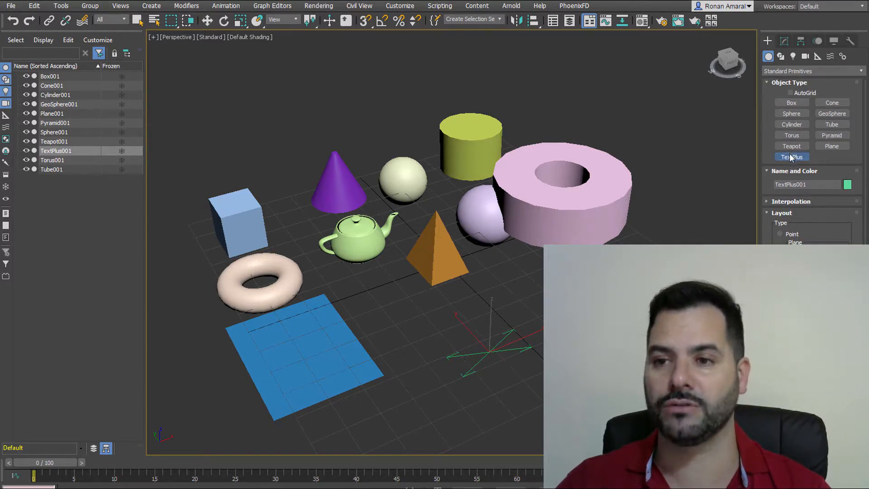
left_click(767, 41)
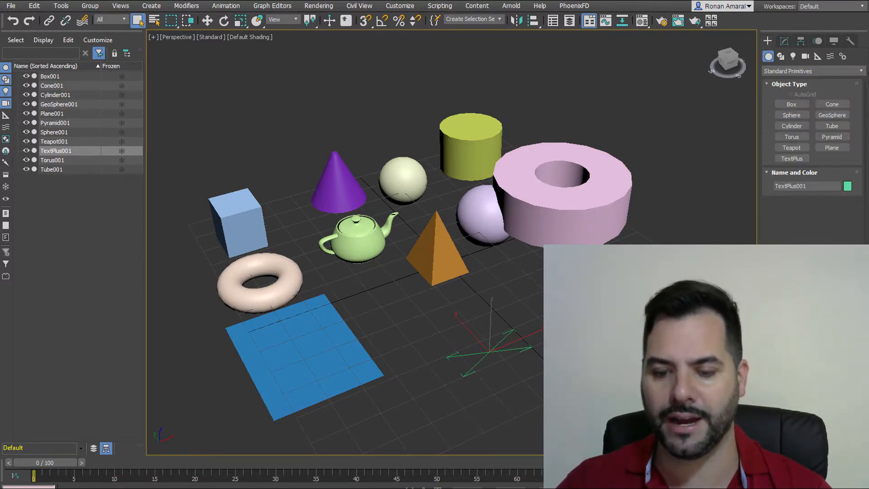
- Delete the TextPlus object and all the remaining primitives to empty the scene
key("Delete")
key("z")
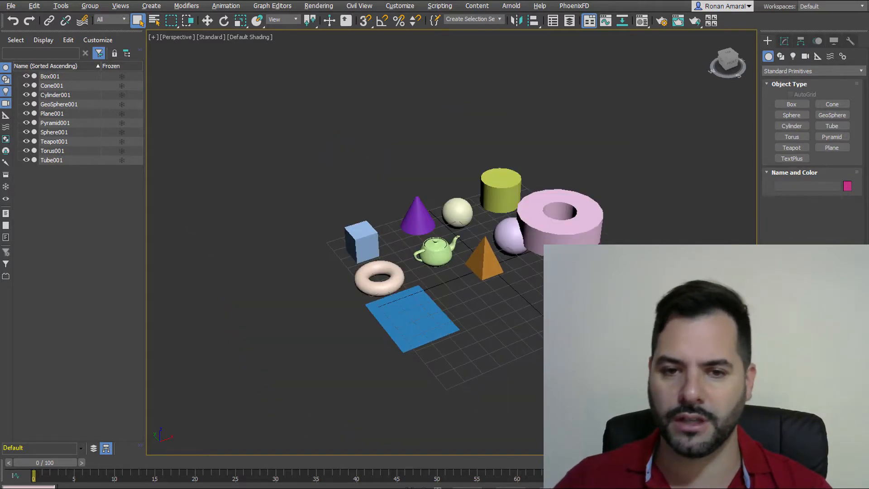
middle_click_drag(547, 312, 555, 320, "alt")
middle_click_drag(555, 320, 438, 266)
left_click_drag(237, 125, 237, 126)
key("Delete")
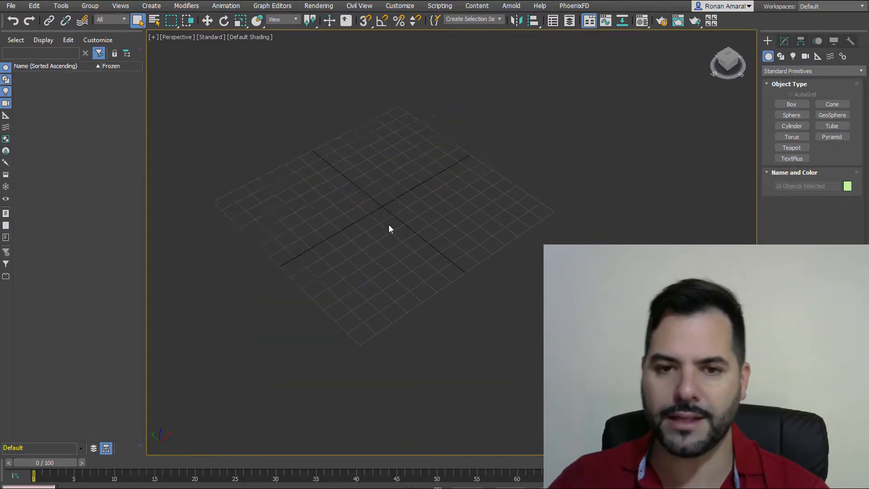
key("z")
- Draw a closed Line spline with three smooth, curved corners near the grid's far-left edge
left_click(780, 56)
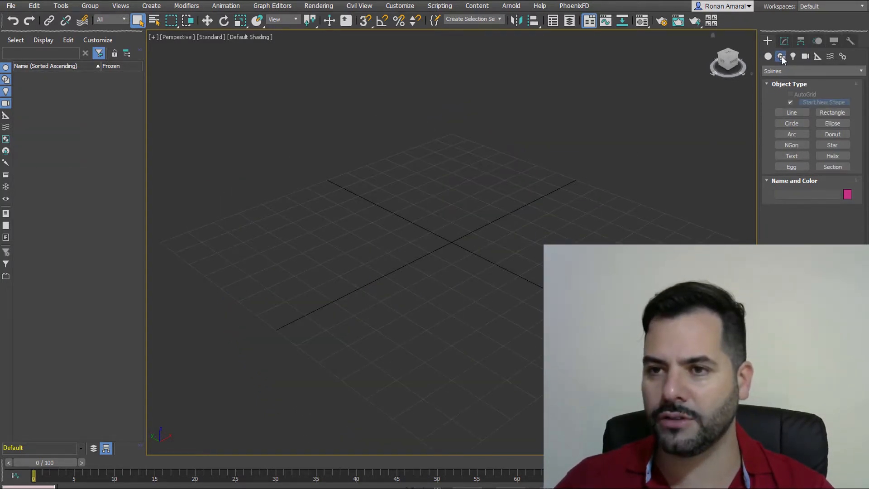
left_click(786, 114)
left_click_drag(289, 217, 332, 229)
left_click_drag(321, 250, 262, 256)
left_click_drag(252, 245, 266, 225)
left_click(288, 218)
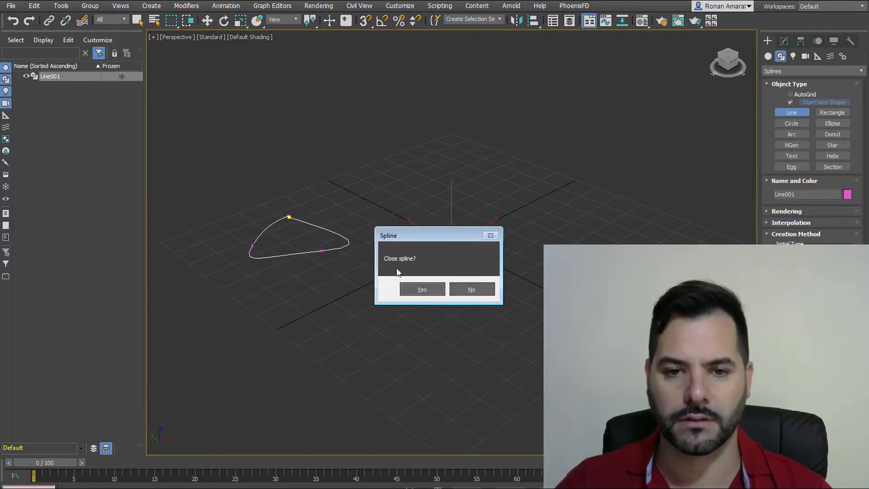
left_click(438, 291)
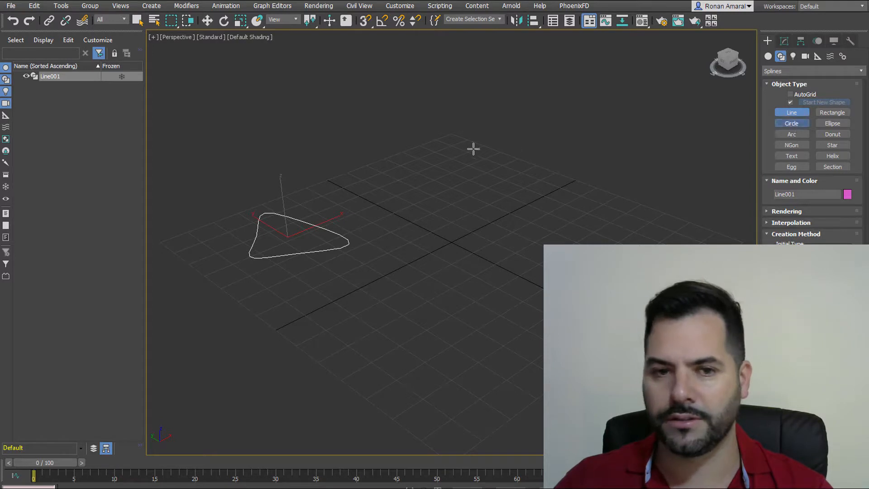
- Create a circle beside the curved triangle and an arc beyond it along the grid's back edge
left_click_drag(392, 194, 546, 170)
left_click(778, 133)
left_click(535, 160)
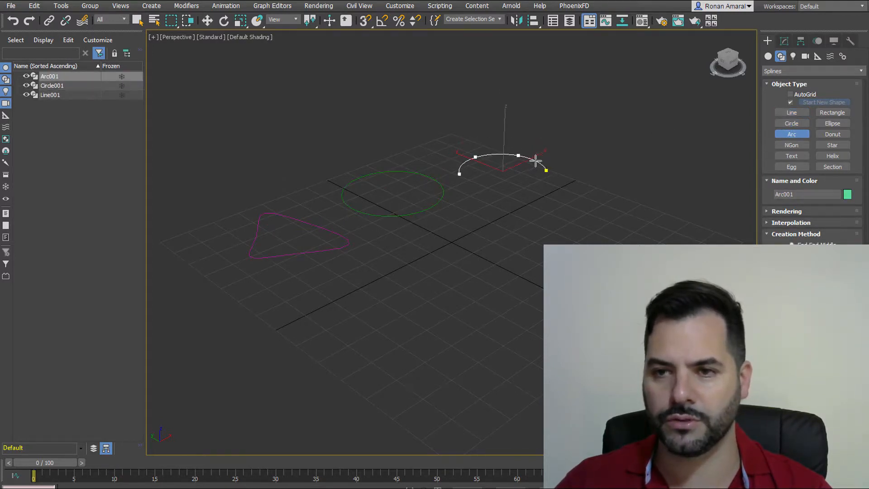
- Create an NGon in front of the arc, overlapping the circle's edge
left_click(791, 144)
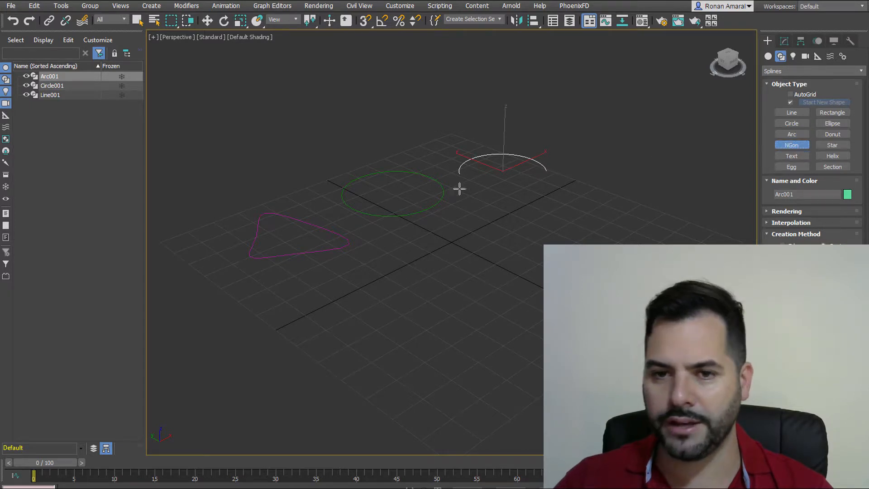
left_click_drag(461, 190, 475, 212)
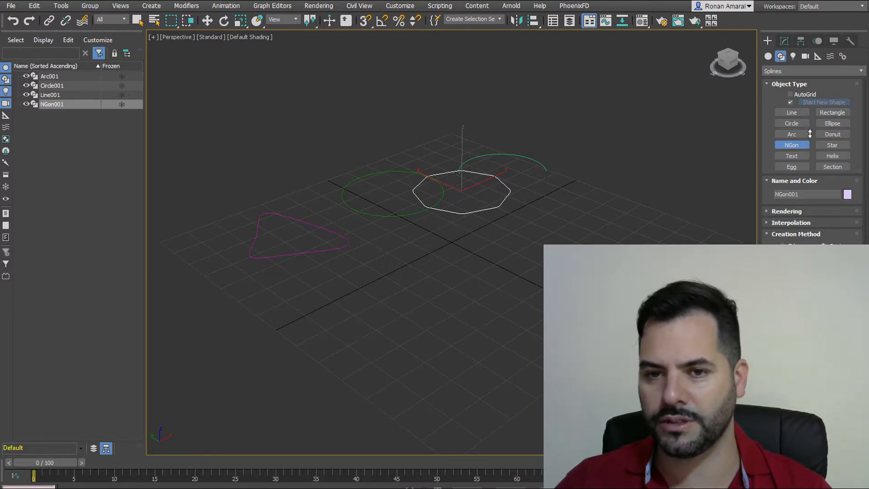
scroll(586, 221, "up", 6)
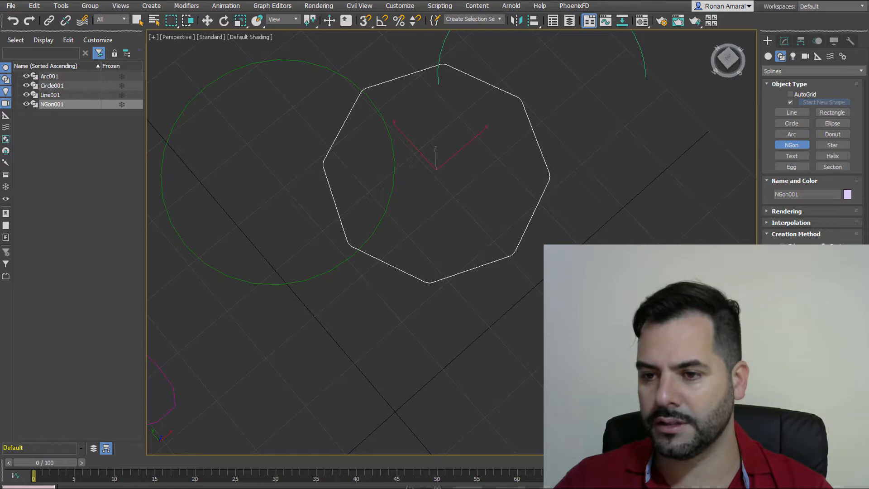
scroll(573, 237, "down", 5)
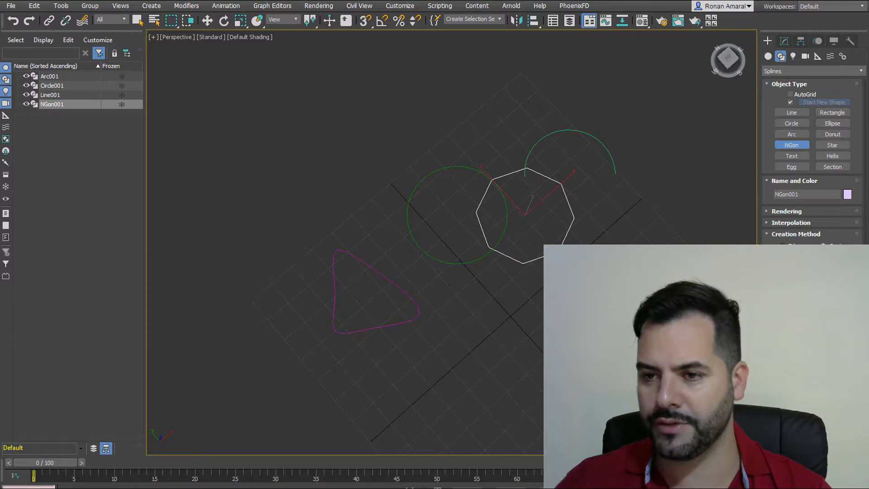
- Place a text spline with the default MAX Text content and move it behind the grid
left_click(791, 156)
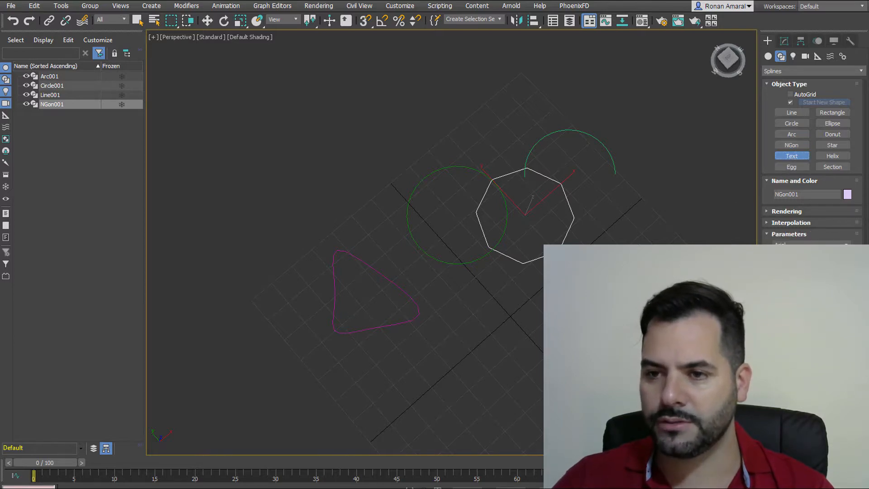
left_click(543, 226)
scroll(453, 240, "down", 5)
key("w")
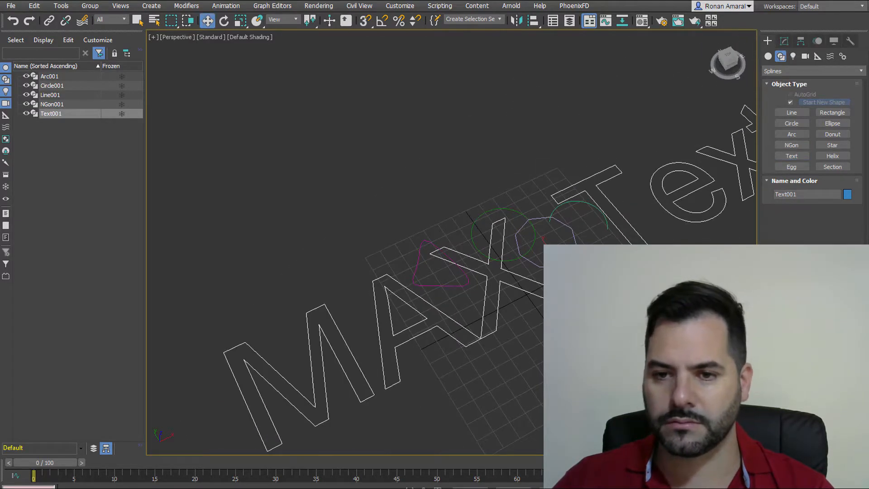
left_click_drag(573, 262, 487, 174)
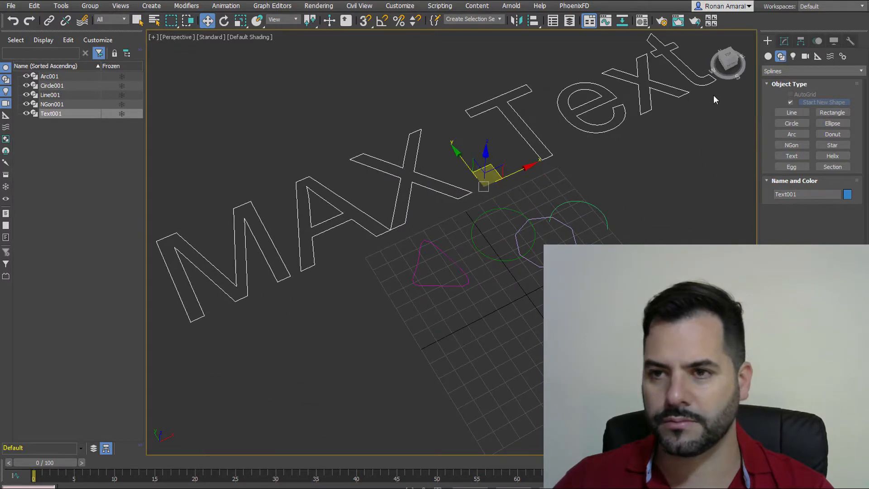
- Create a rectangle outside the grid's front-left side and an ellipse on the grid in front of the NGon
left_click(825, 115)
left_click_drag(416, 322, 341, 420)
left_click(833, 123)
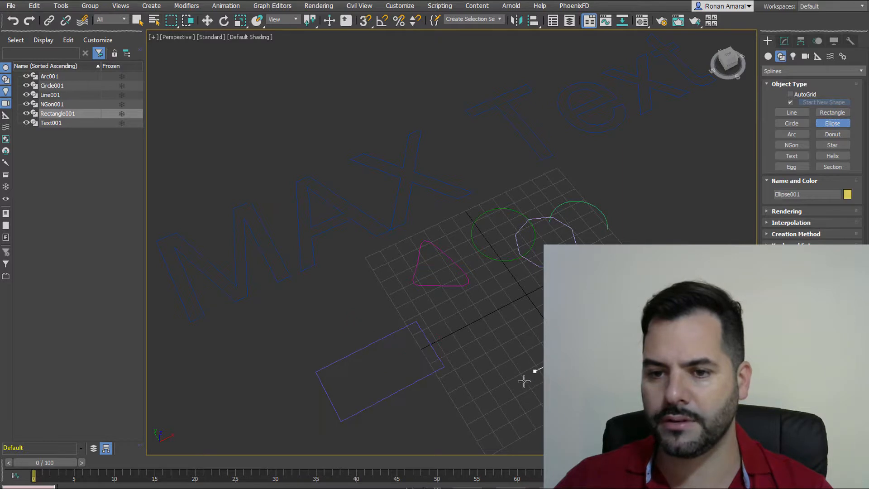
left_click_drag(524, 380, 477, 276)
- Create a thin donut beyond the arc and a six-pointed star behind the rectangle
left_click(838, 135)
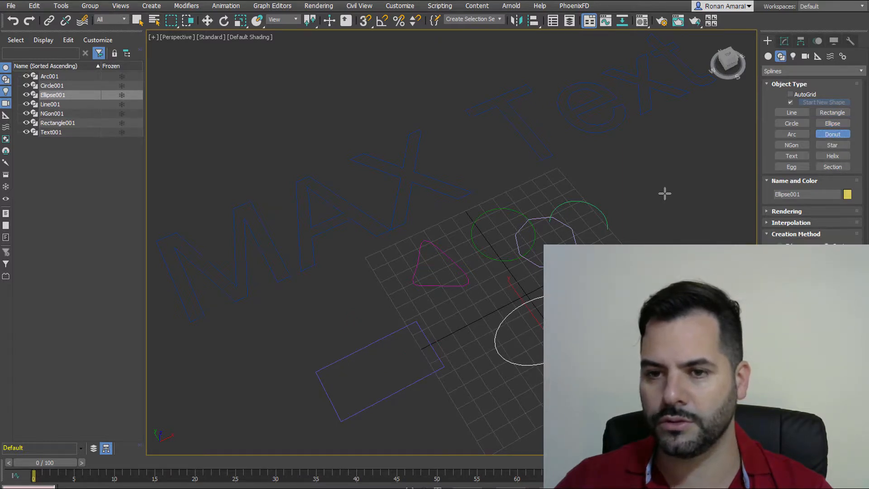
left_click_drag(653, 232, 707, 217)
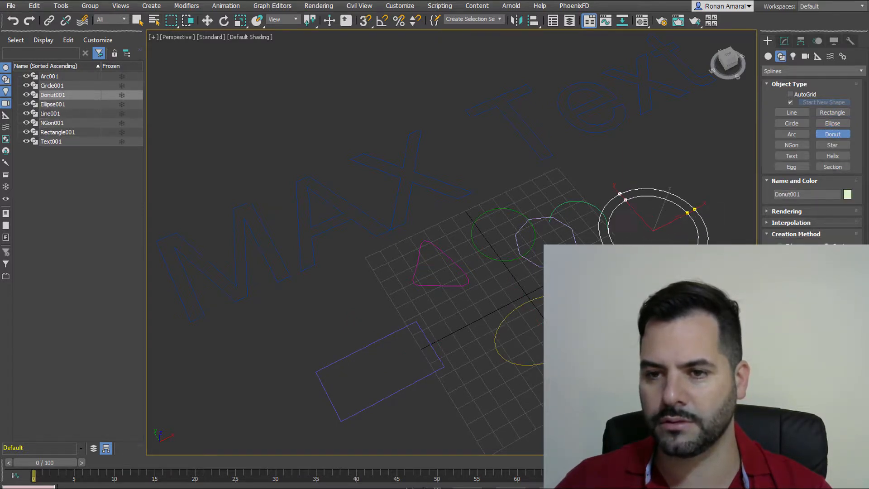
left_click(669, 212)
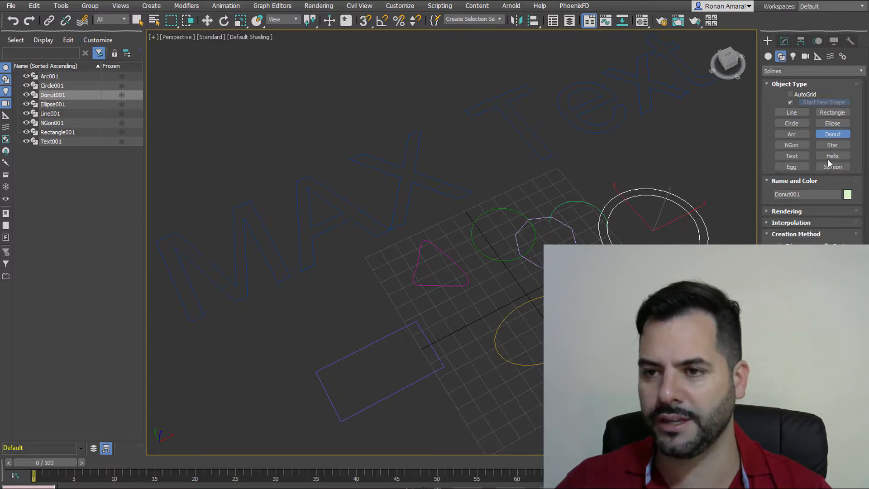
left_click(832, 145)
left_click_drag(371, 296, 374, 272)
left_click(377, 293)
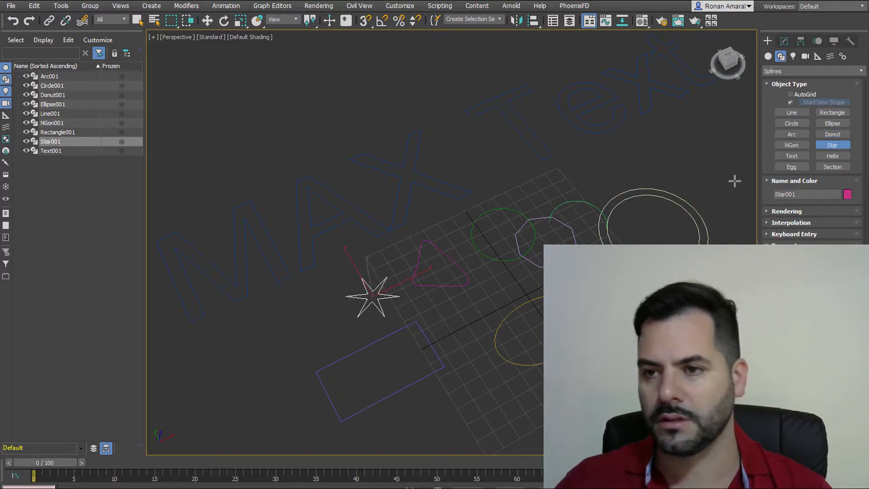
- Create a helix near the middle of the grid and increase its number of turns to form a tapering spring
left_click(832, 156)
middle_click_drag(483, 301, 479, 277)
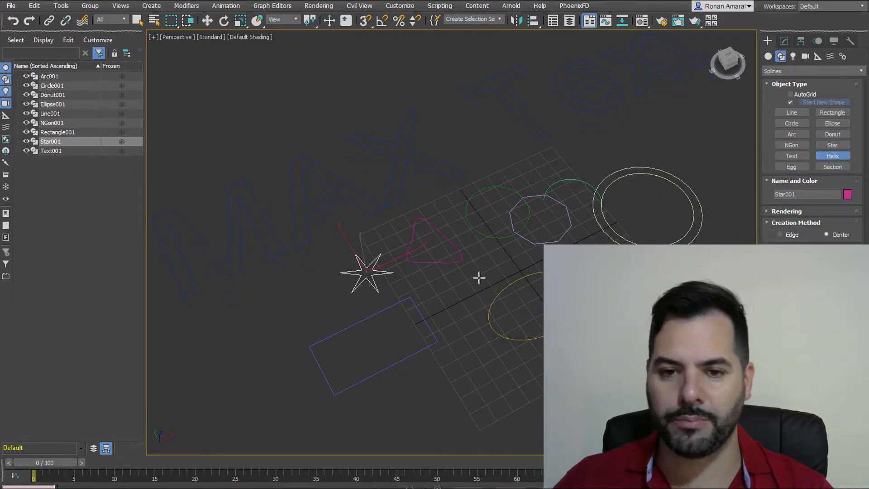
left_click_drag(474, 279, 501, 254)
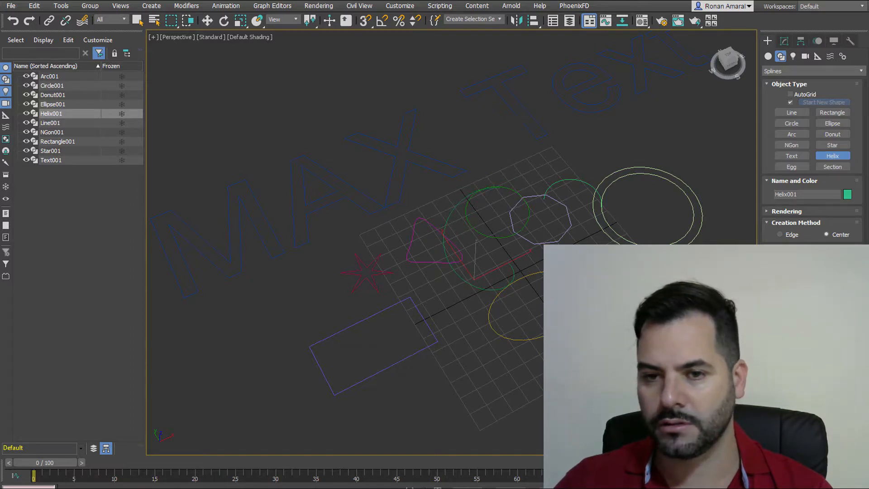
left_click_drag(845, 303, 48, 50)
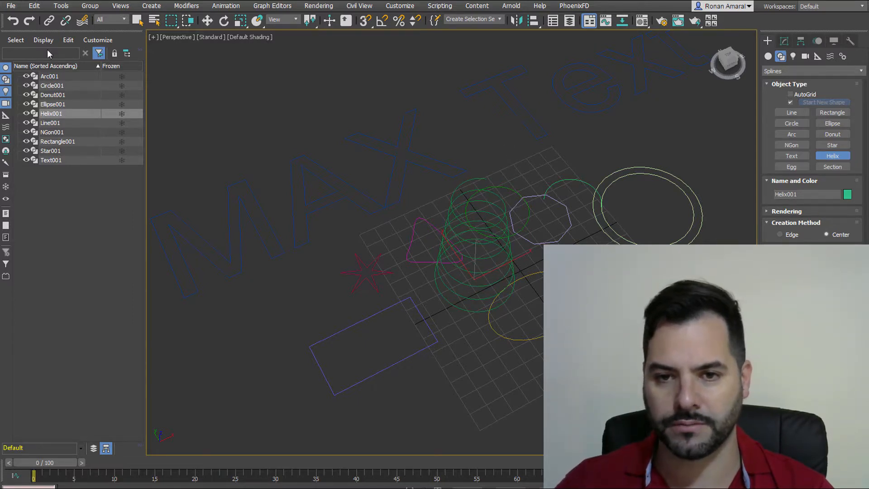
scroll(401, 231, "up", 4)
middle_click_drag(401, 231, 419, 193, "alt")
- Enable the helix in the renderer and viewport and increase its rendering thickness
left_click(826, 212)
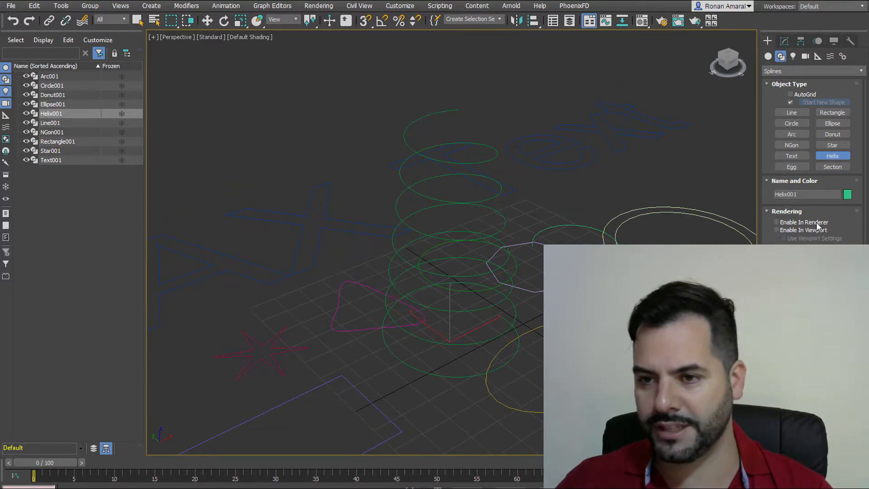
left_click(813, 230)
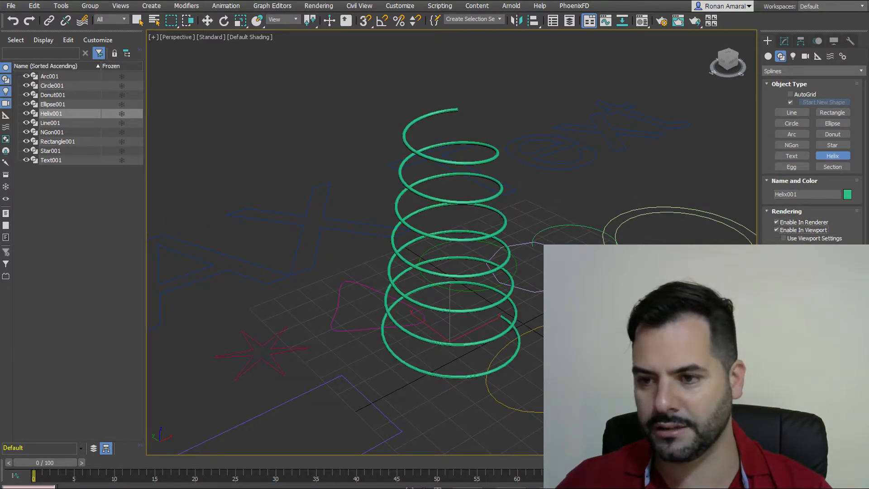
left_click_drag(837, 279, 821, 212)
middle_click_drag(611, 233, 610, 232)
scroll(610, 232, "down", 3)
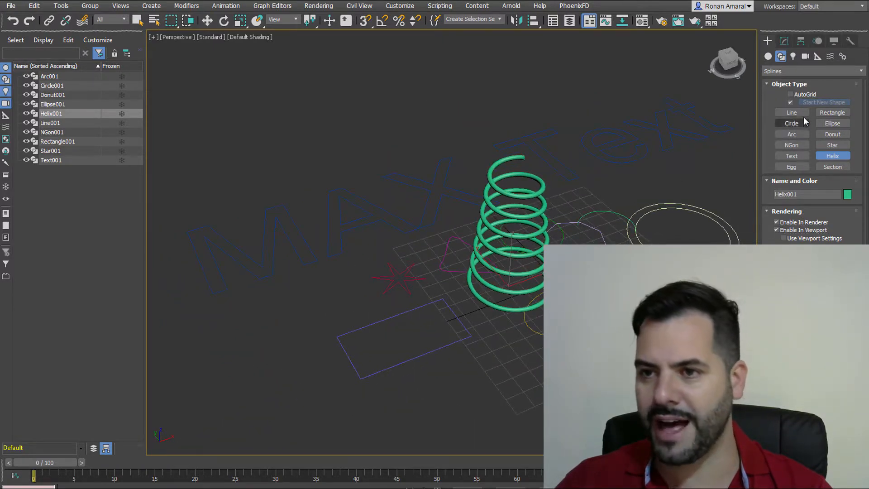
middle_click_drag(542, 233, 514, 243)
right_click(514, 245)
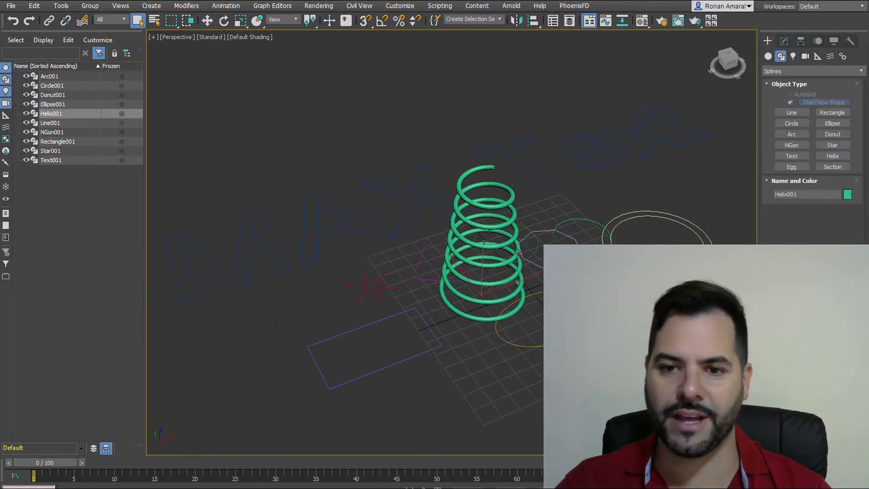
- Delete all the spline shapes from the scene
scroll(518, 261, "down", 3)
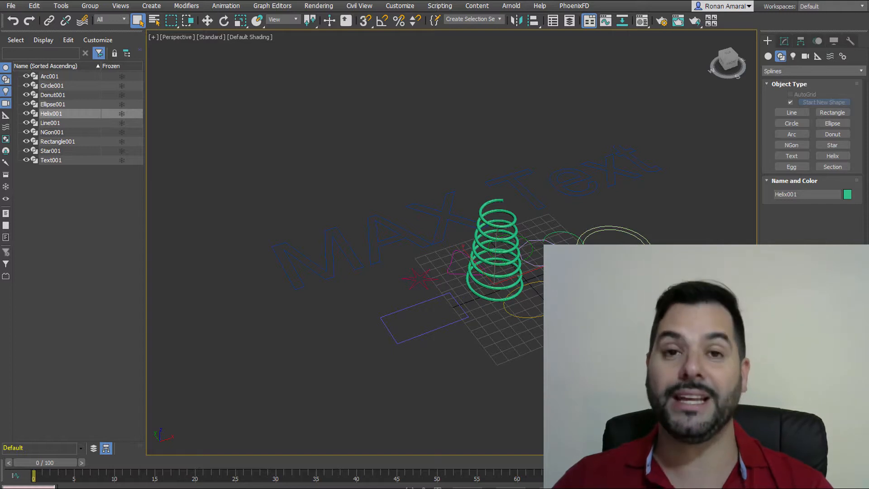
left_click_drag(294, 144, 297, 132)
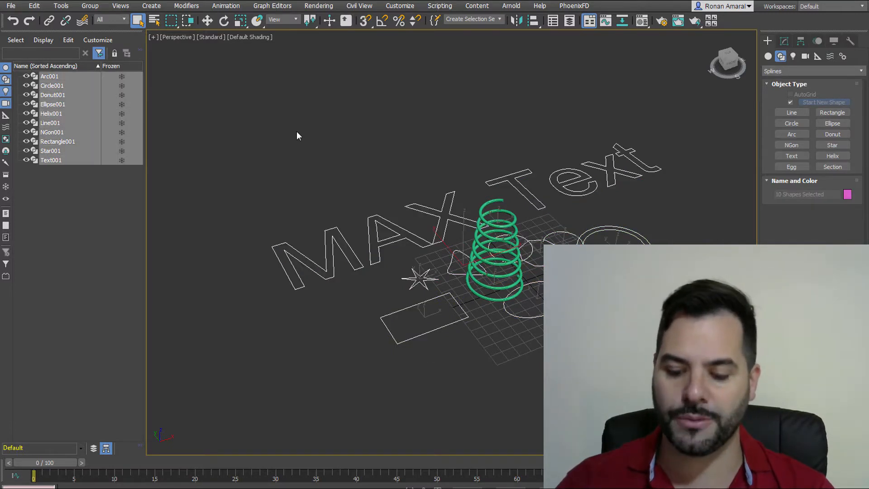
key("Delete")
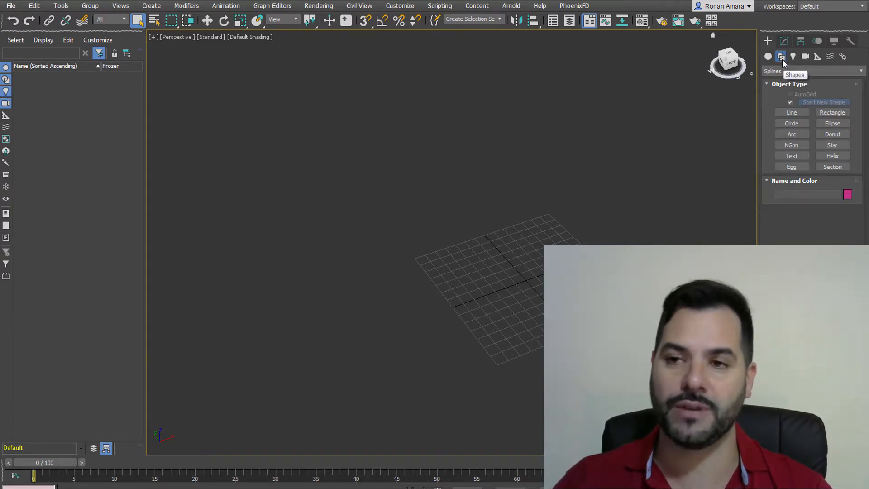
- Show the VRay light types available for creation
left_click(794, 57)
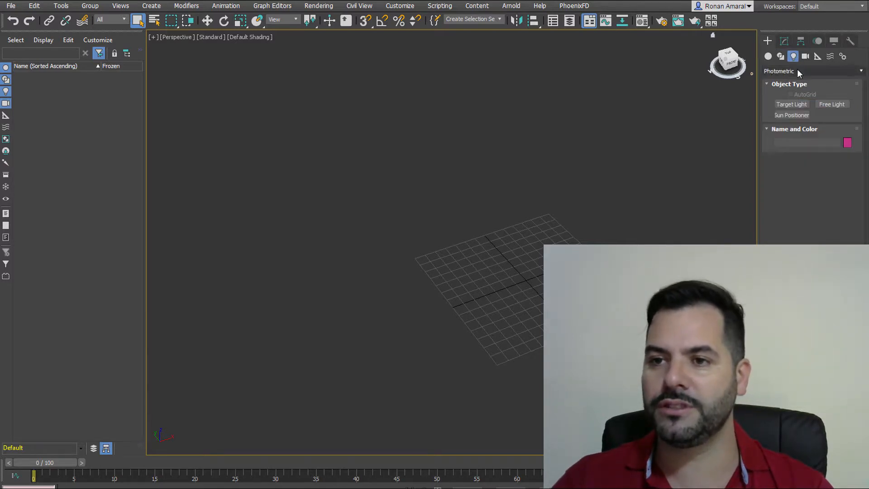
left_click(797, 70)
left_click(790, 99)
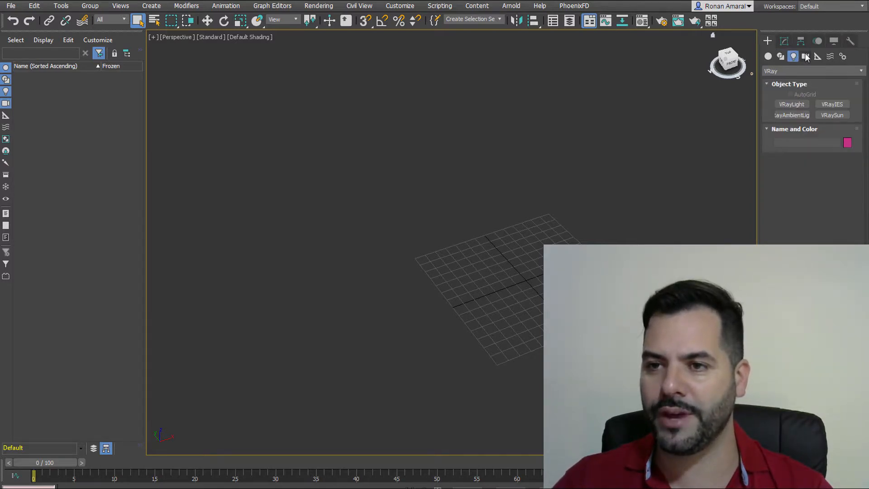
- Create a targeted Physical camera over the grid and two VRayLight plane lights above it
left_click(805, 56)
left_click(791, 104)
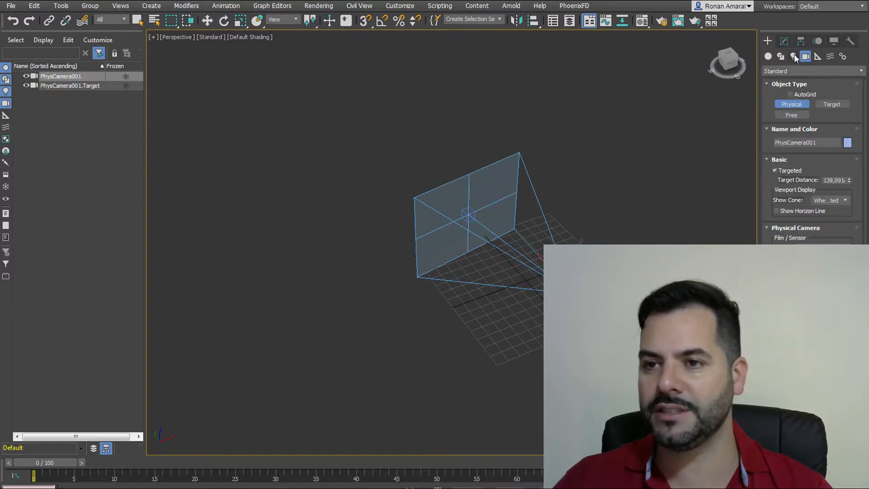
left_click(793, 55)
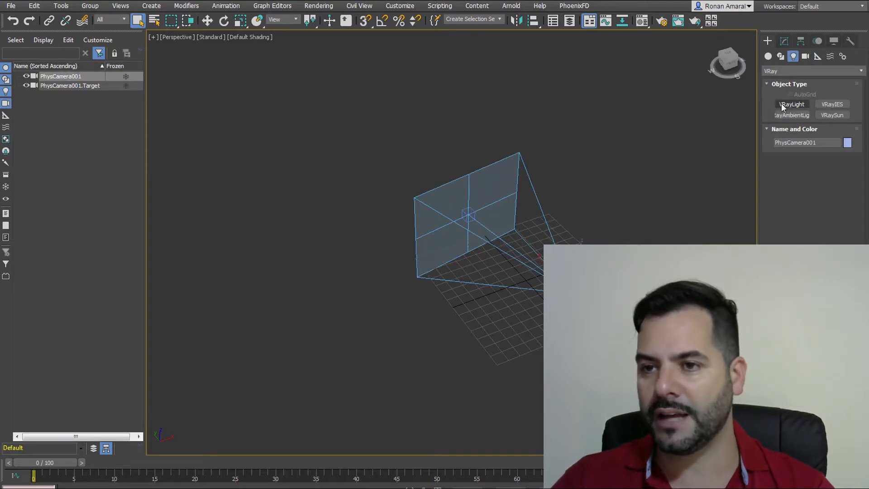
left_click_drag(450, 268, 496, 199)
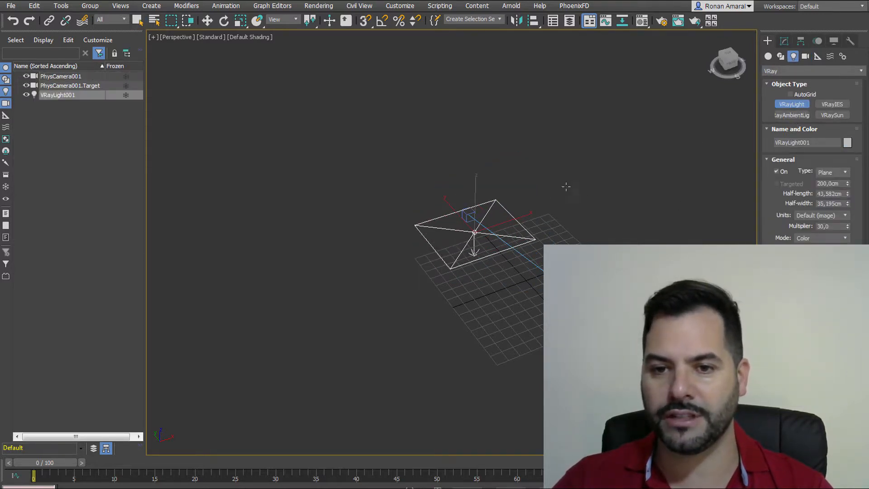
left_click_drag(566, 185, 610, 131)
- Create a VRaySun with its target aimed across the grid
left_click(827, 116)
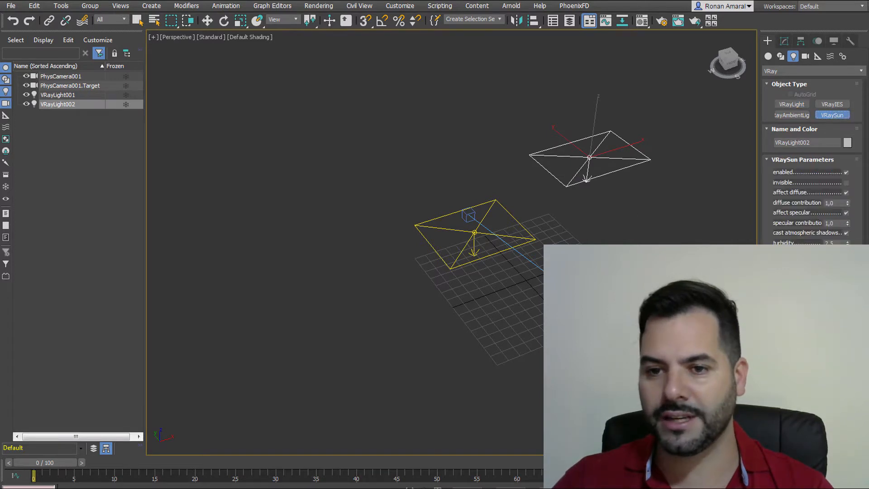
left_click_drag(253, 187, 589, 280)
left_click(533, 290)
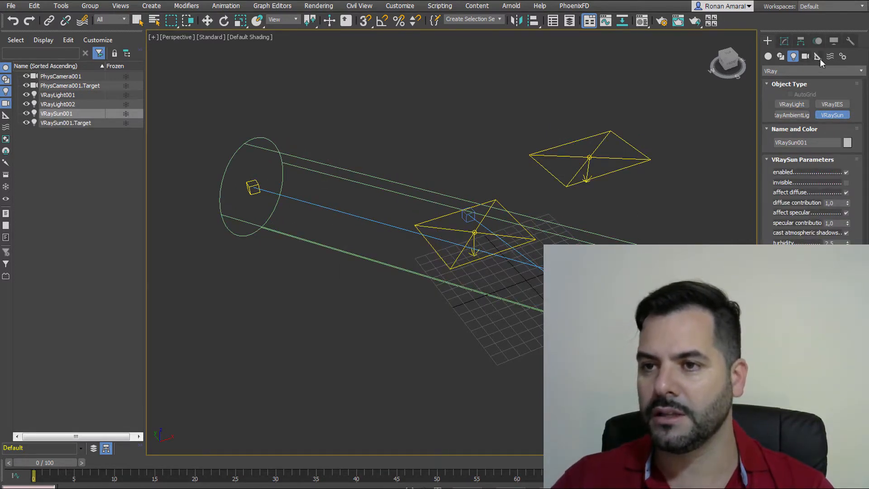
- Show the object types available for creation under Helpers, Space Warps and Systems
left_click(818, 56)
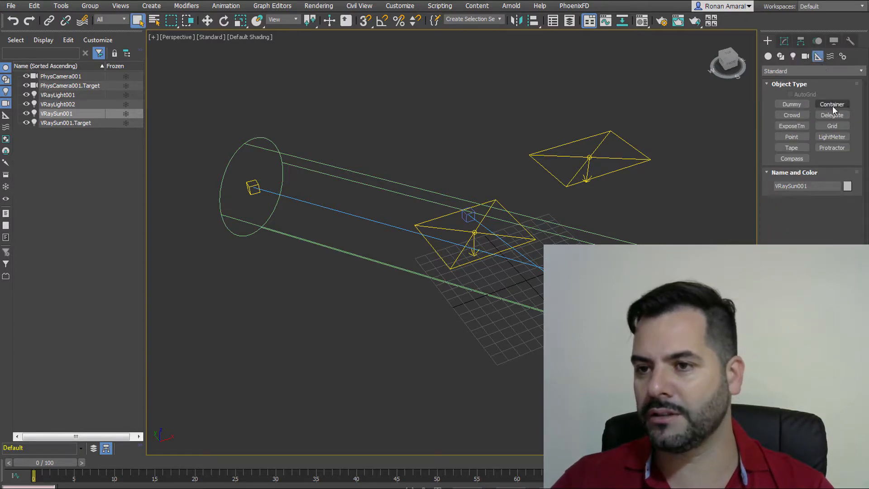
left_click(827, 59)
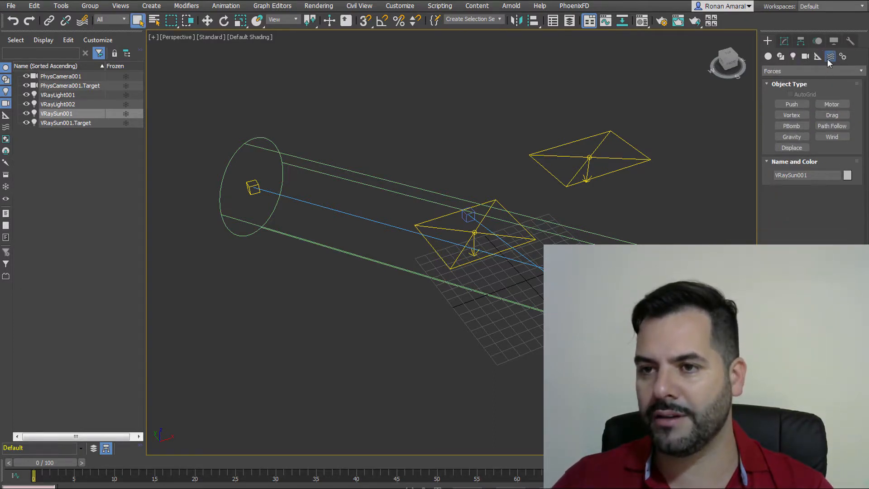
left_click(842, 58)
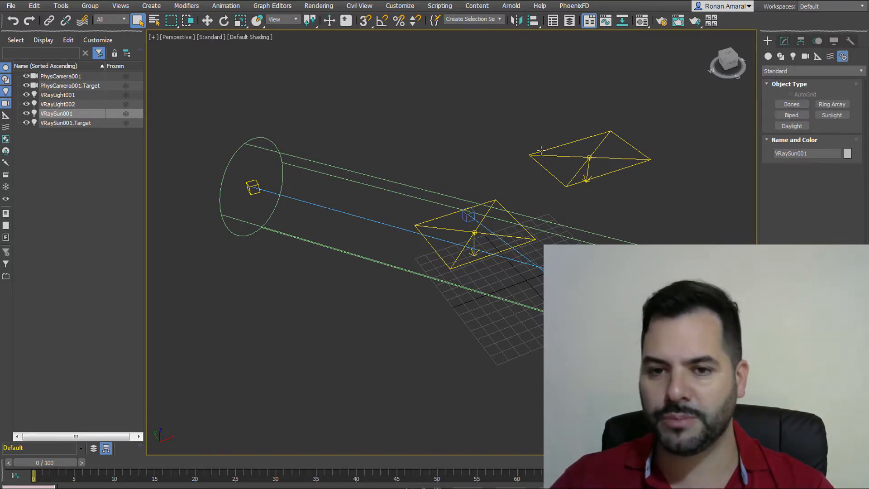
- Delete the camera, lights and sun from the scene and recentre the grid in the view
middle_click_drag(540, 149, 528, 148)
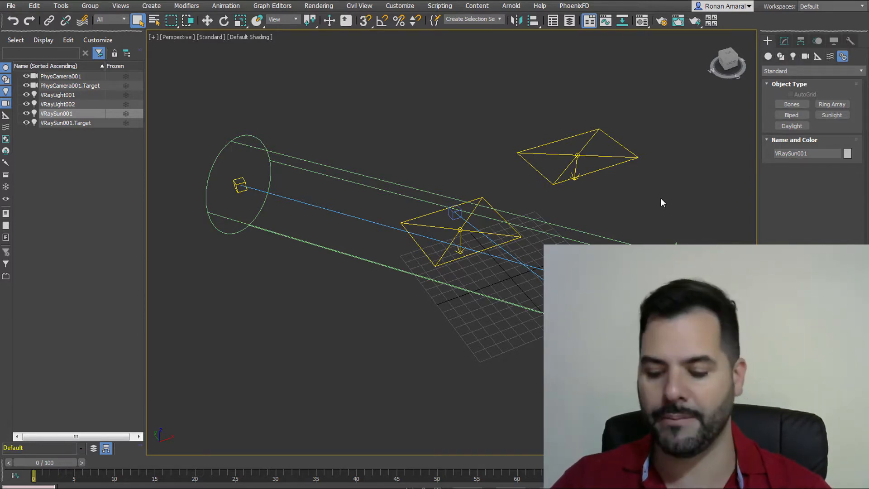
scroll(660, 197, "down", 2)
left_click_drag(741, 338, 324, 79)
key("Delete")
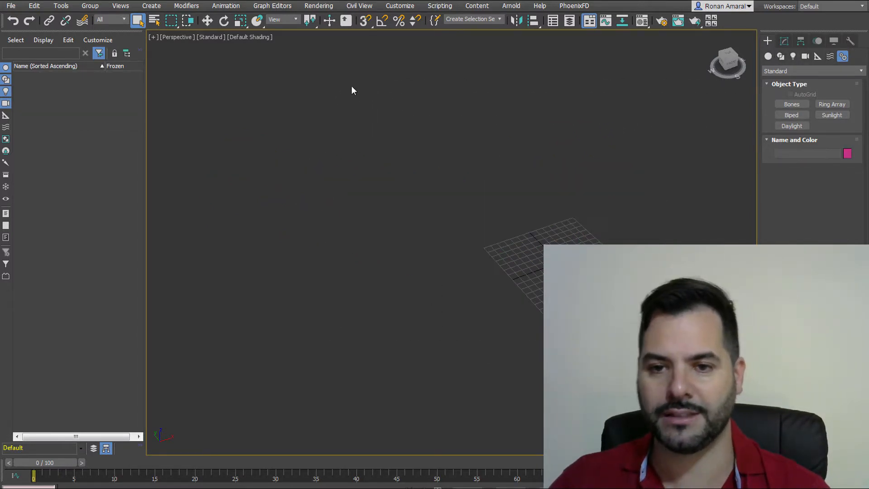
key("z")
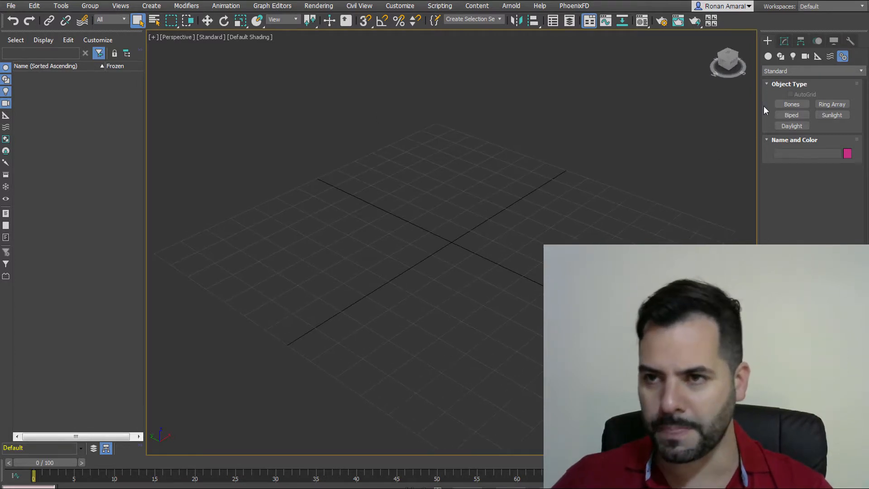
left_click(786, 42)
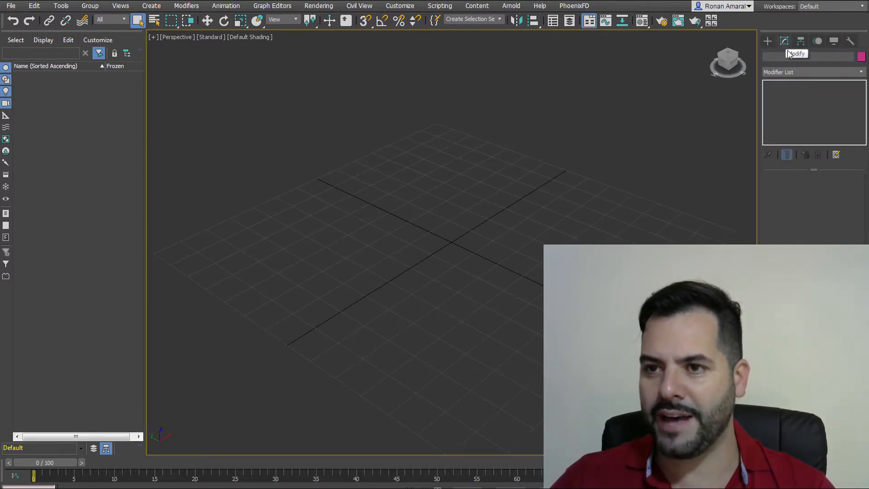
left_click(791, 71)
left_click(779, 41)
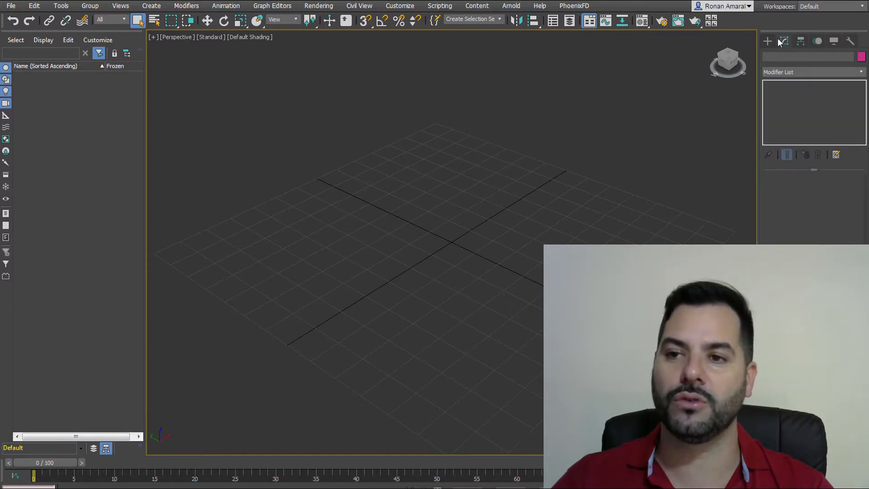
left_click(768, 42)
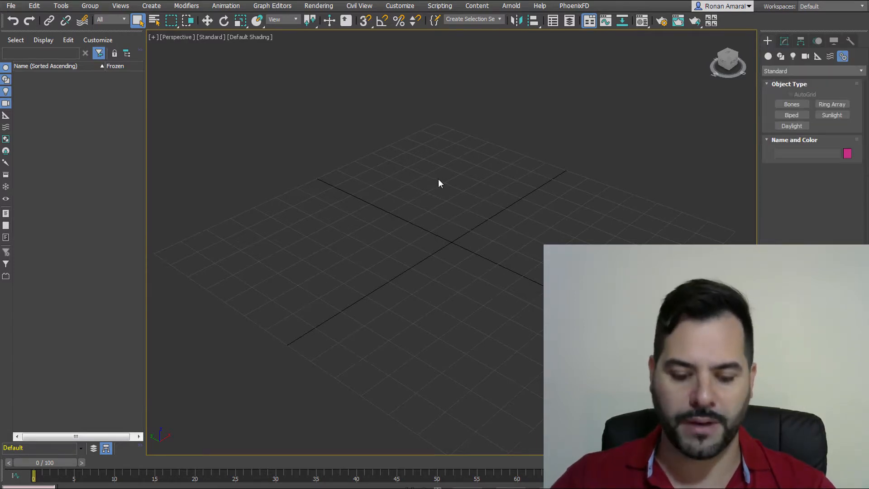
- Create a box about 63.6 cm long, 60.2 cm wide and 31.8 cm high over the centre of the grid
key("shift+b")
left_click_drag(431, 188, 452, 334)
left_click_drag(470, 256, 470, 228)
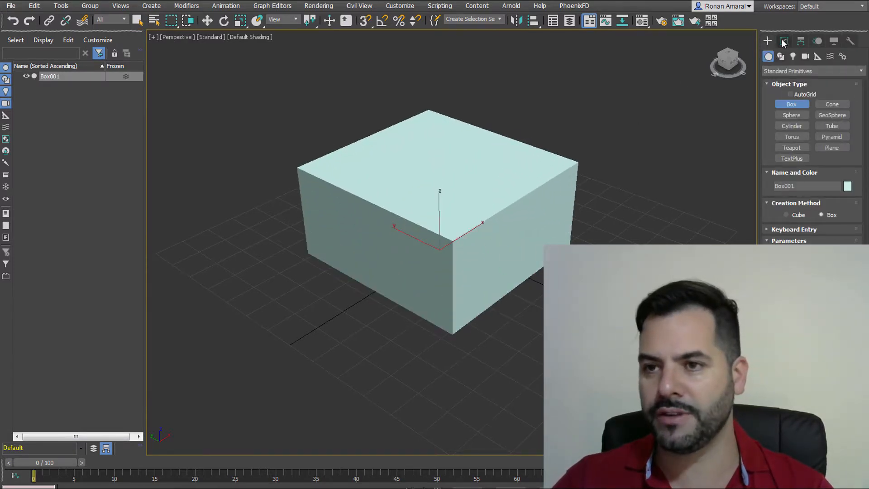
- Apply an FFD 2x2x2 modifier to the box
left_click(785, 41)
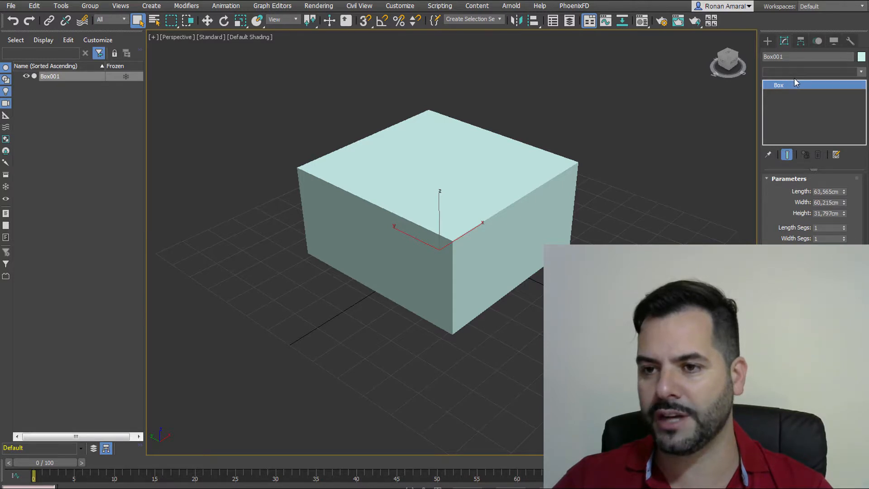
left_click(793, 73)
scroll(819, 235, "down", 1)
scroll(810, 161, "down", 2)
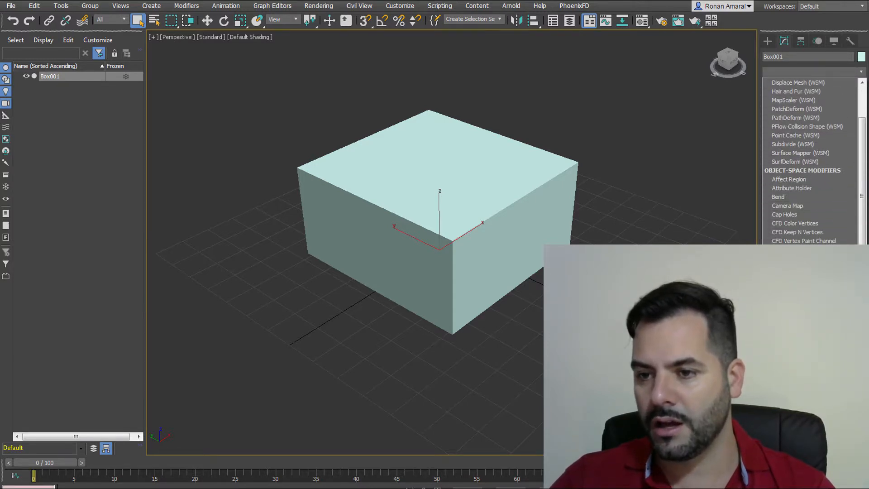
scroll(810, 161, "down", 4)
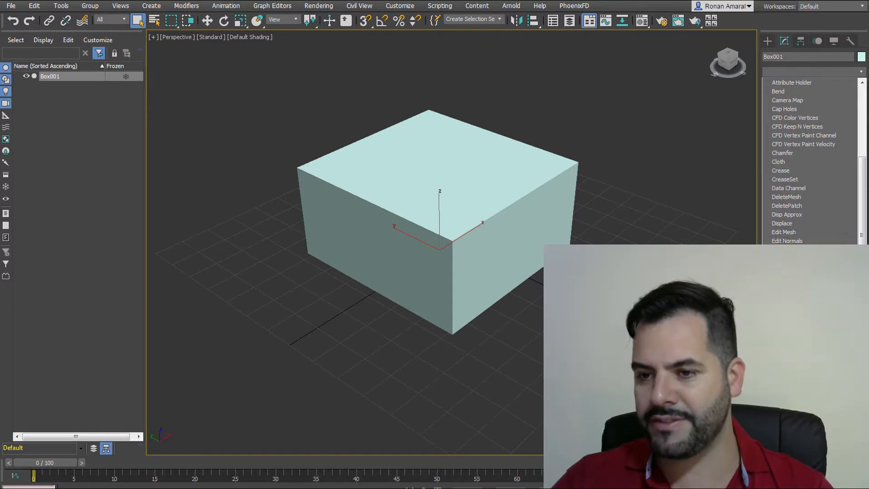
left_click(787, 276)
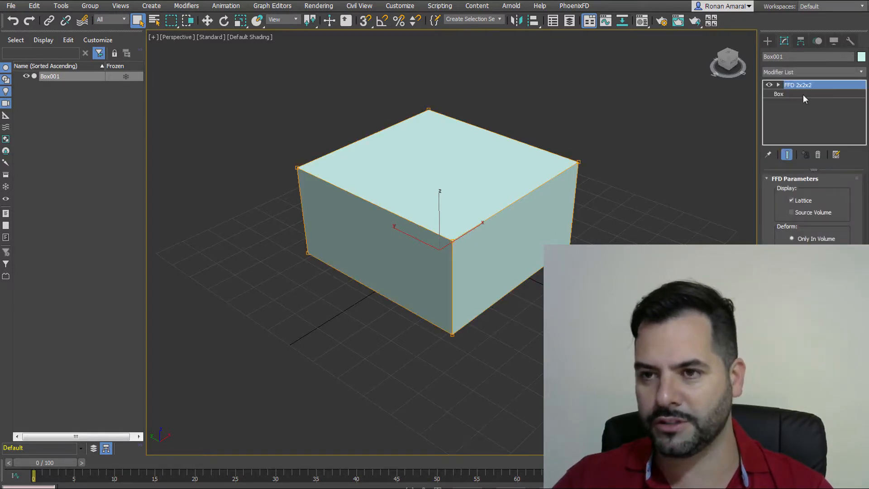
- Distort the box by moving the four upper control points of its FFD lattice outward in different directions
left_click(777, 86)
left_click(787, 93)
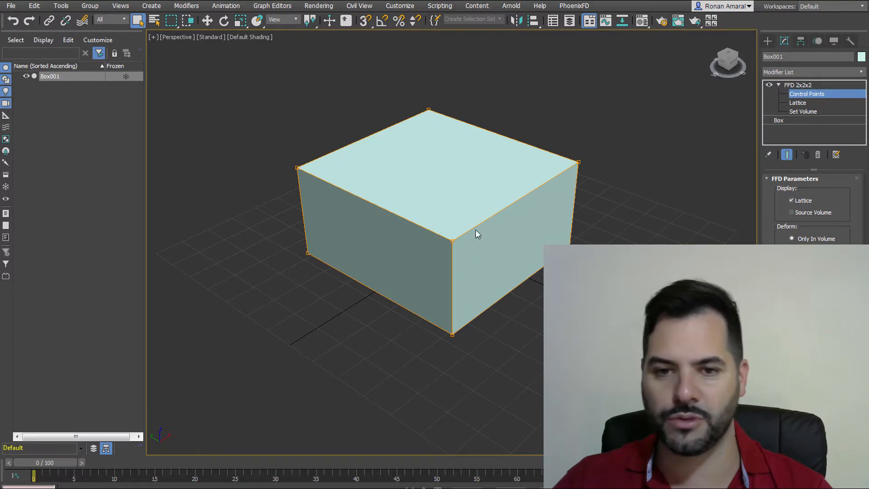
left_click(452, 240)
left_click(208, 20)
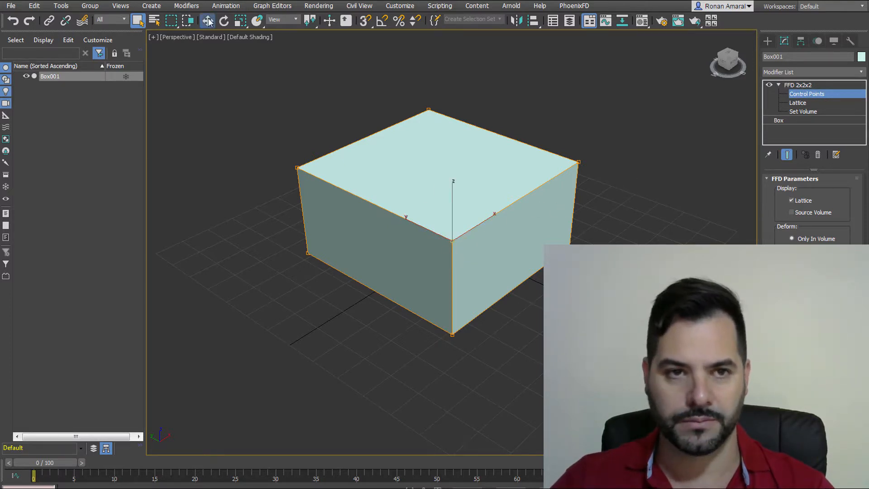
left_click_drag(456, 229, 395, 301)
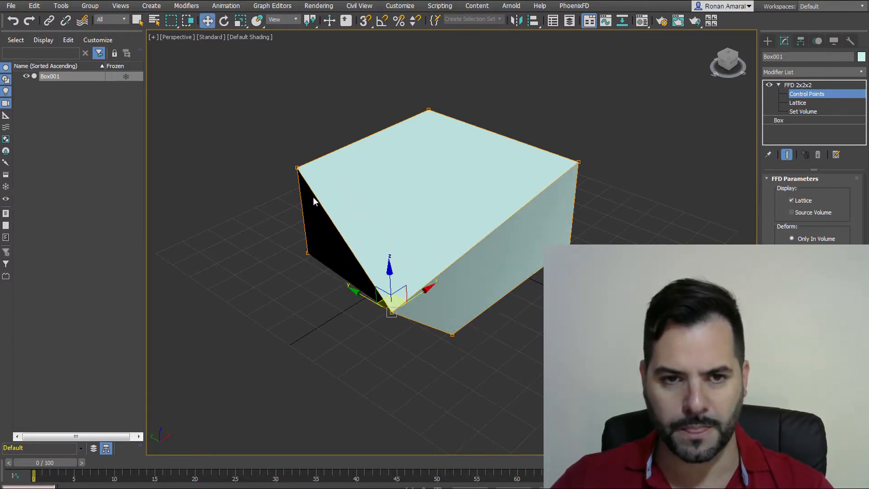
left_click_drag(297, 169, 214, 90)
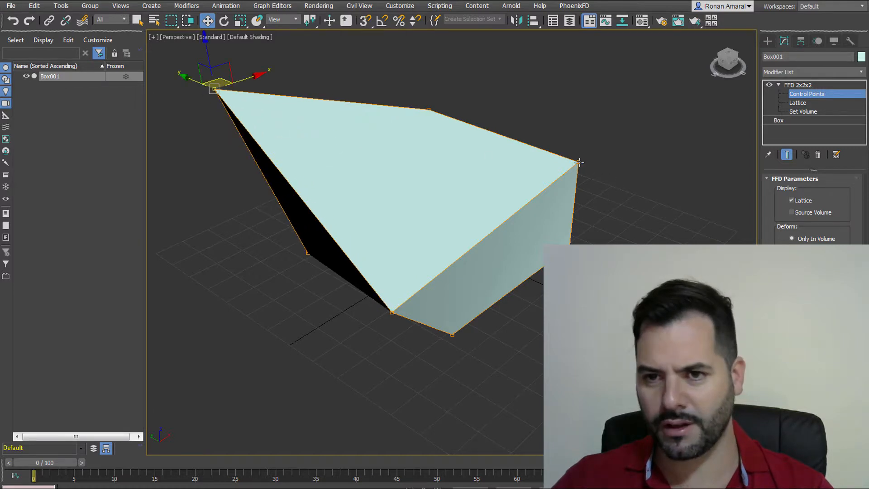
left_click_drag(579, 162, 679, 151)
scroll(561, 210, "down", 4)
middle_click_drag(550, 210, 530, 231, "alt")
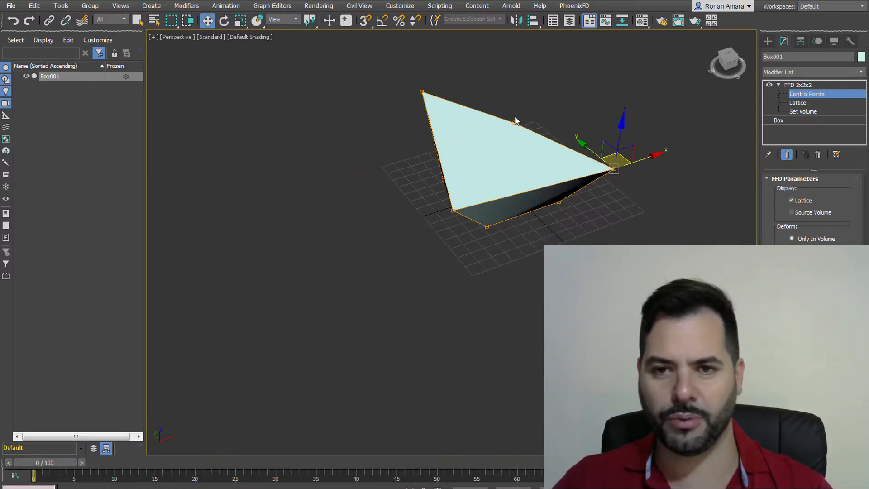
left_click(516, 122)
left_click_drag(508, 105, 561, 45)
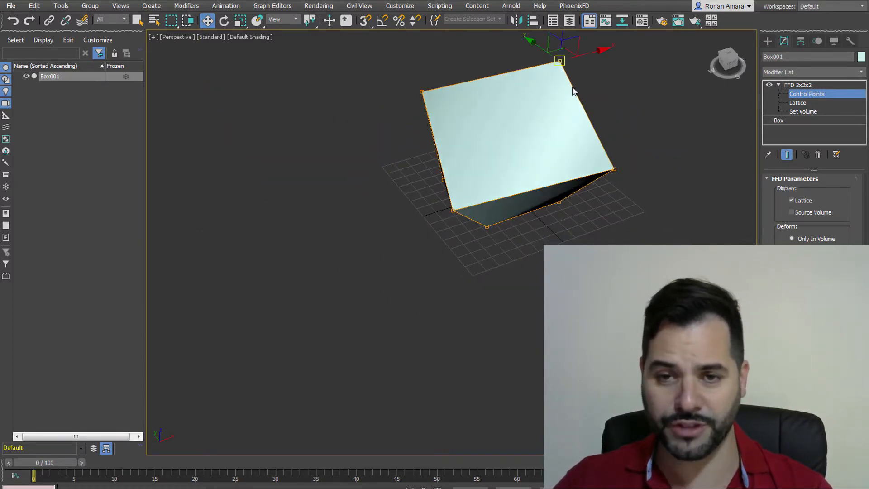
- Undo the control point moves on the box's FFD lattice
middle_click_drag(535, 140, 501, 205, "alt")
key("ctrl+z")
scroll(512, 251, "up", 4)
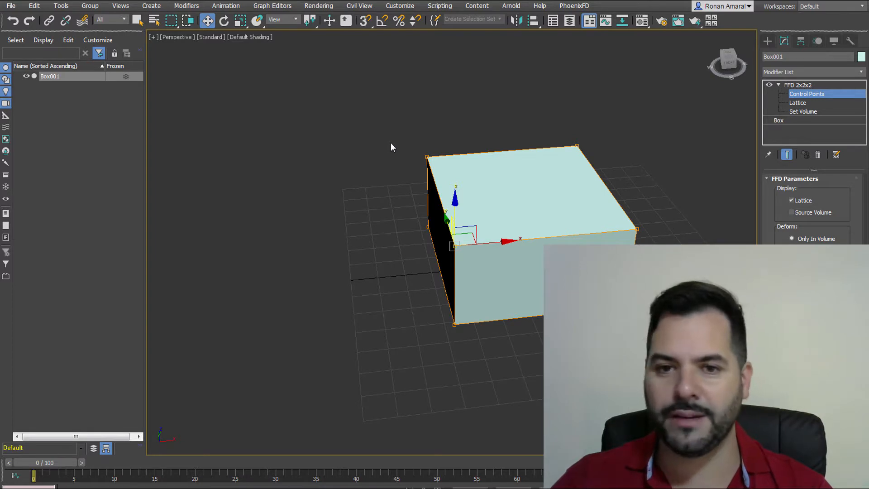
- Move the four control points on one side of the box slightly outward along X, and delete the FFD 2x2x2 modifier
left_click_drag(365, 126, 498, 358)
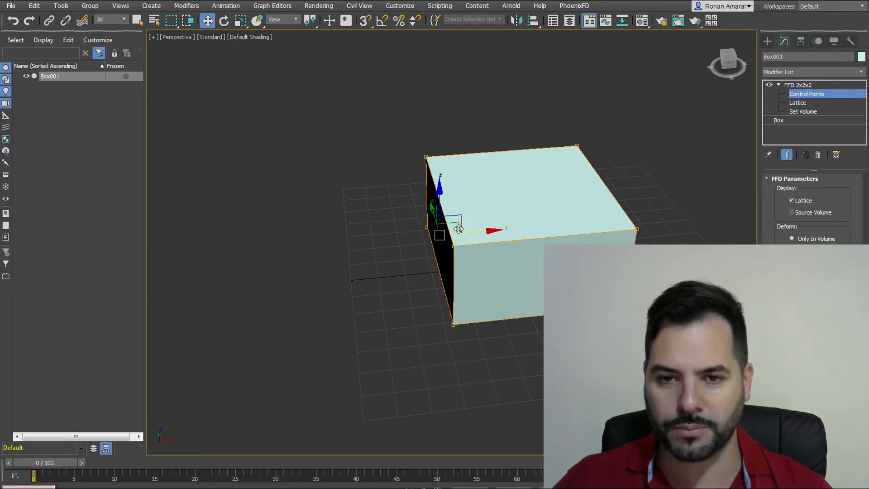
mouse_move(471, 232)
left_mouse_down()
mouse_move(398, 219)
mouse_move(550, 217)
mouse_move(466, 220)
left_mouse_up()
right_click(809, 86)
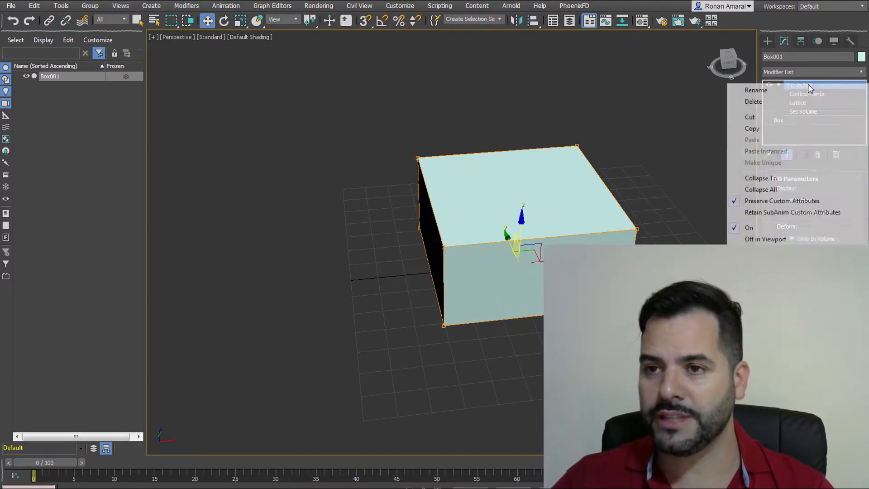
left_click(801, 101)
- Apply a Shell modifier to the box
left_click(821, 72)
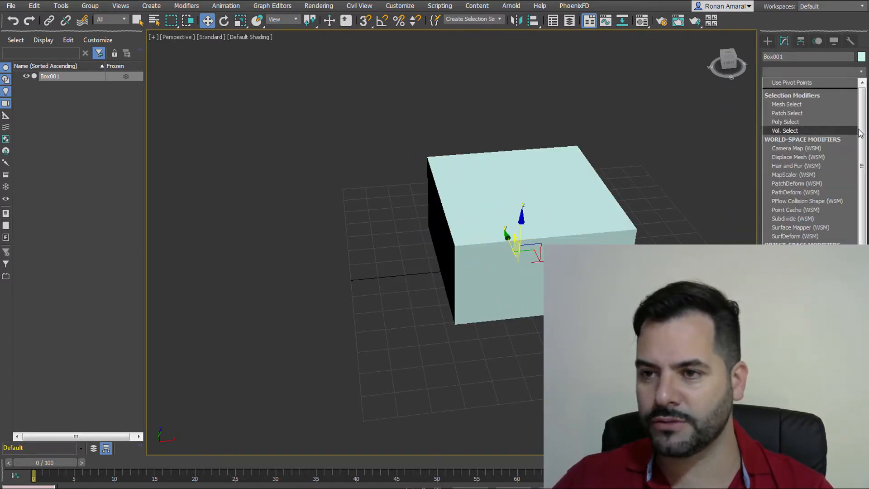
left_click_drag(862, 140, 862, 346)
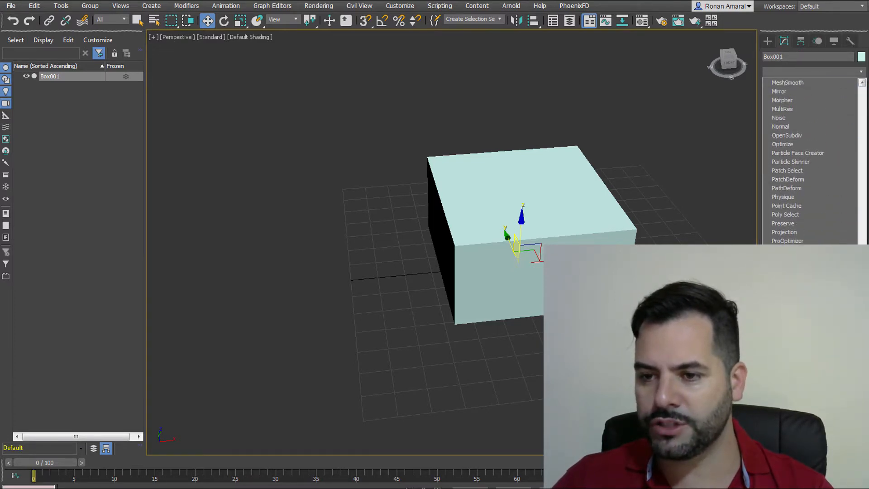
left_click(783, 294)
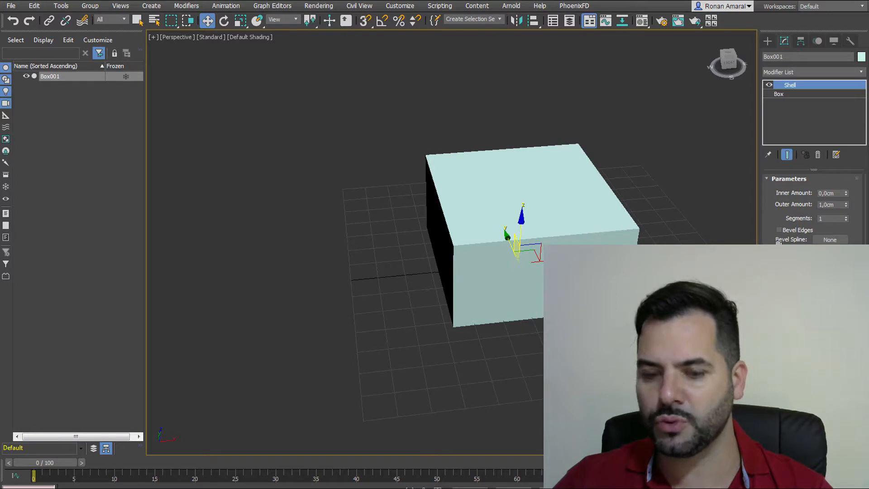
- Set the shell's outer amount to 2.43 cm while checking its thickness in wireframe, and restore the shaded display
key("F3")
middle_click_drag(631, 225, 632, 209, "alt")
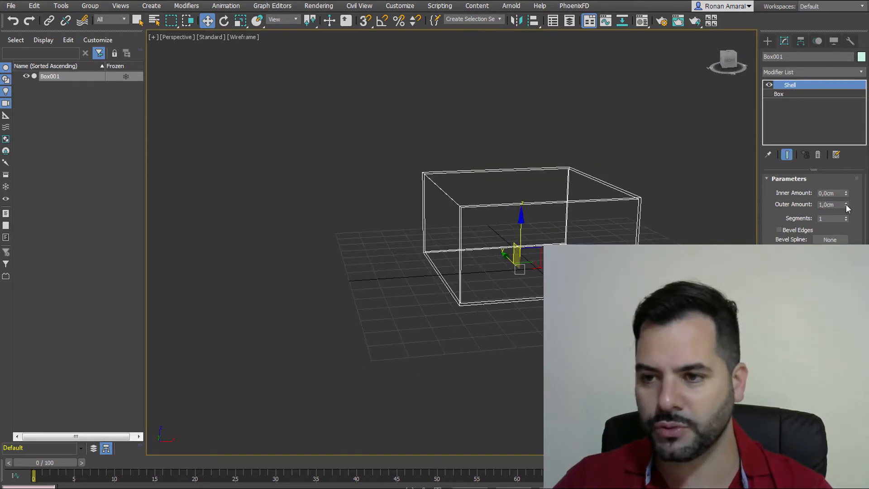
left_click_drag(846, 204, 846, 178)
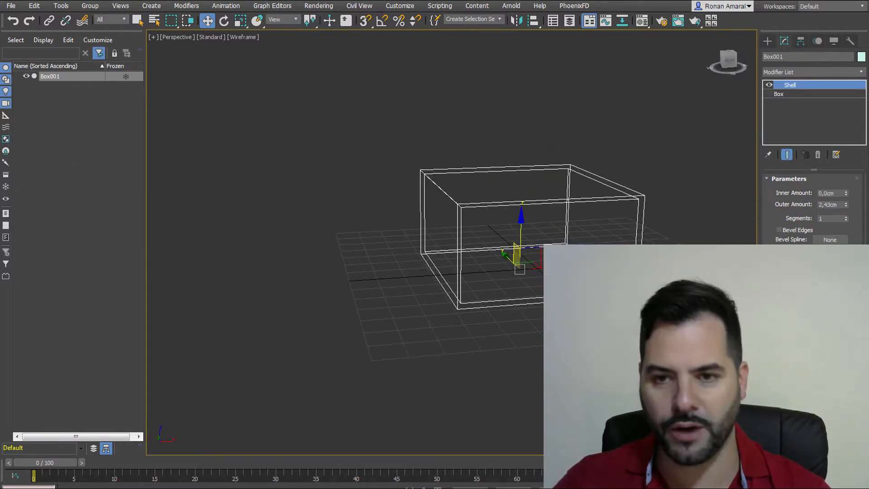
key("F3")
- Browse the modifiers available for the shelled box, from the selection modifiers through the rest of the list, and deselect the box
left_click(801, 72)
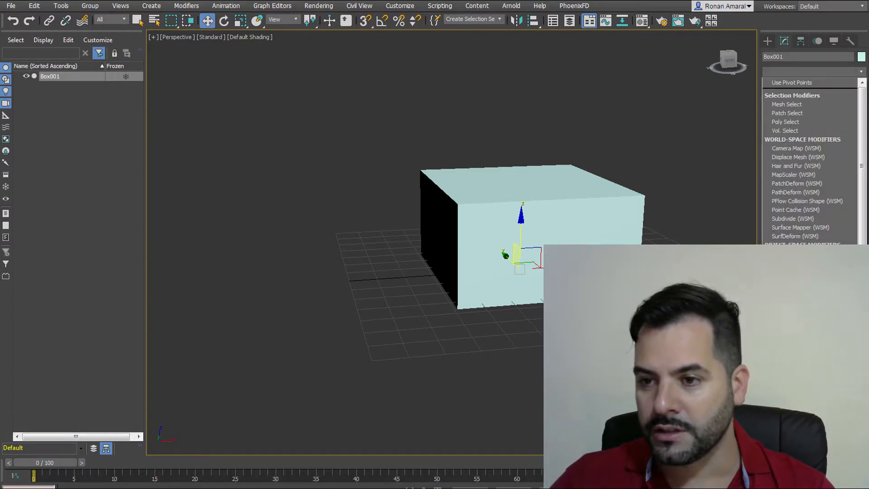
scroll(810, 163, "down", 15)
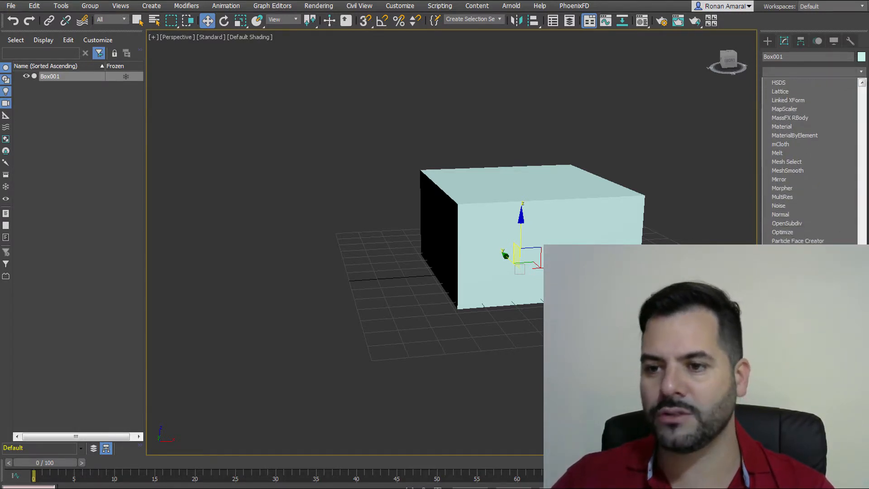
scroll(810, 163, "down", 6)
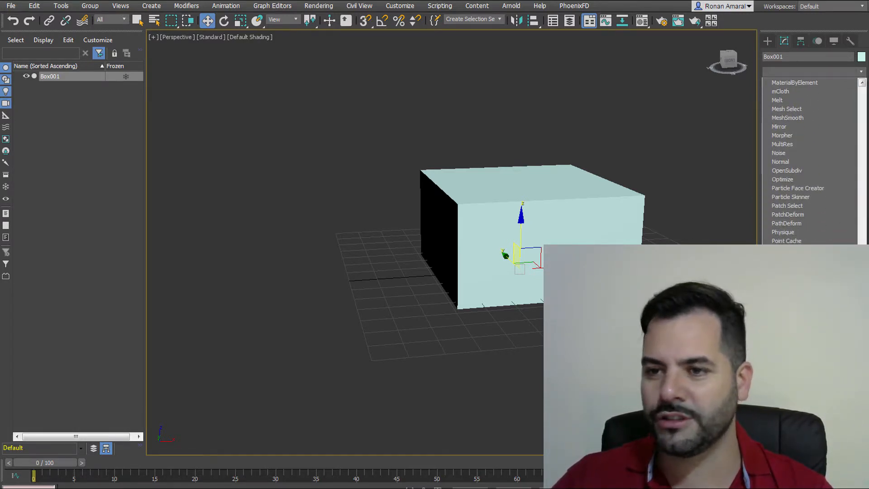
scroll(810, 163, "down", 11)
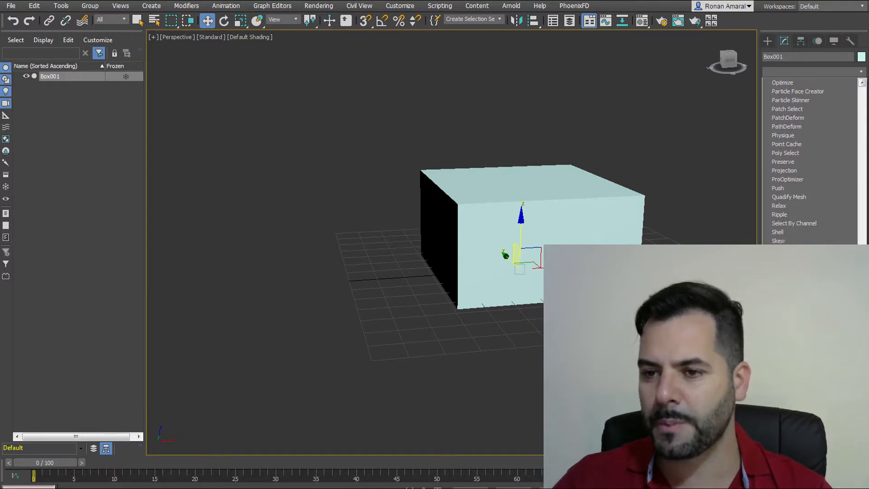
scroll(810, 163, "down", 3)
scroll(810, 162, "down", 6)
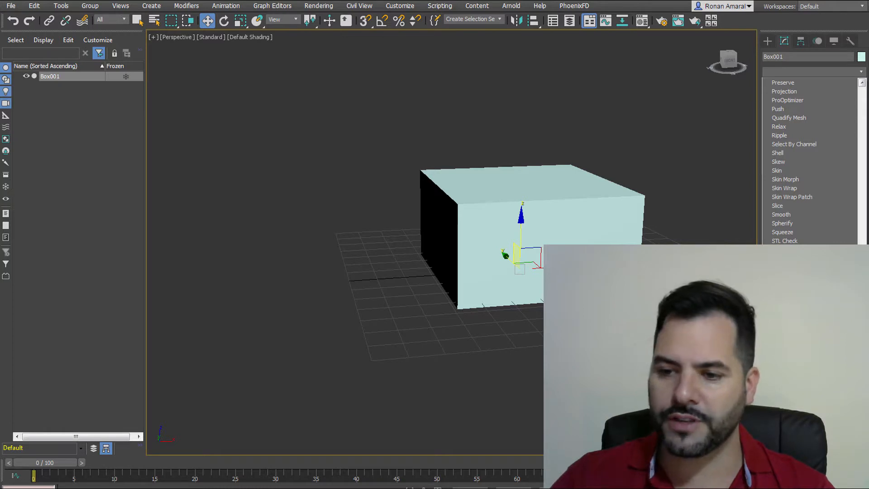
left_click_drag(861, 398, 862, 174)
left_click(783, 42)
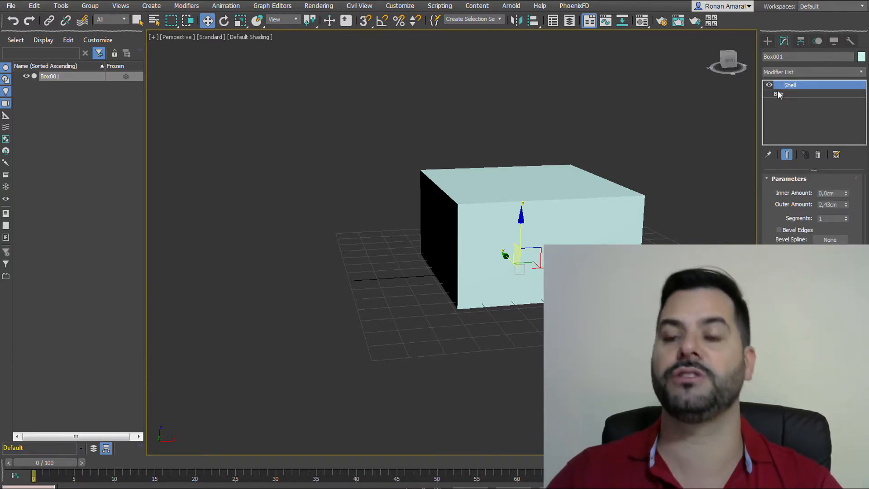
left_click(487, 147)
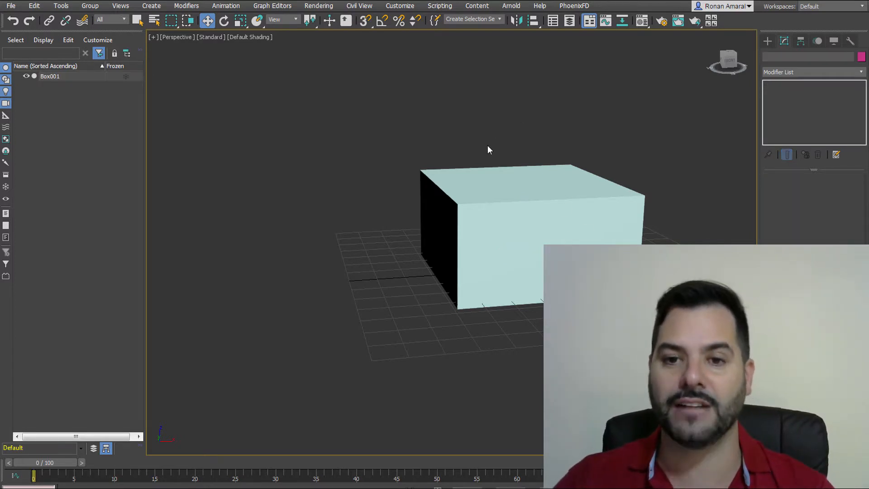
- Move only the box's pivot point in the XY plane to a spot outside the box, near the grid's far-left edge
left_click(481, 192)
left_click(800, 41)
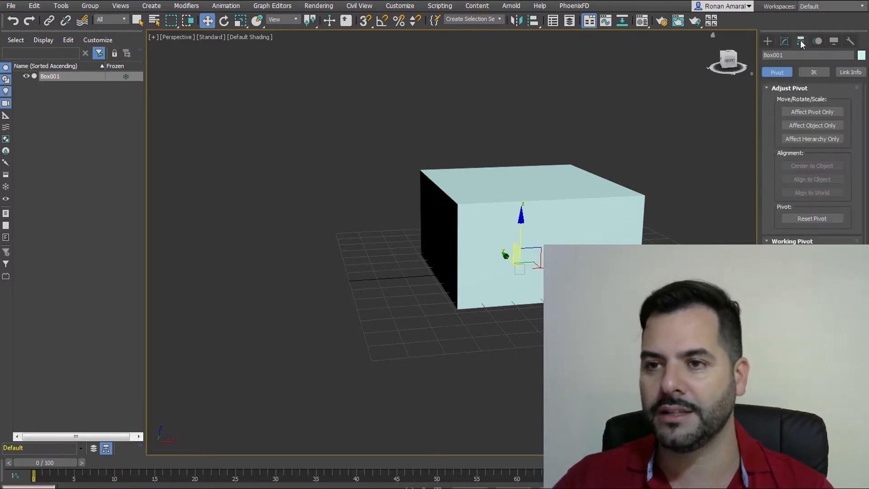
left_click(816, 111)
middle_click_drag(604, 185, 602, 229, "alt")
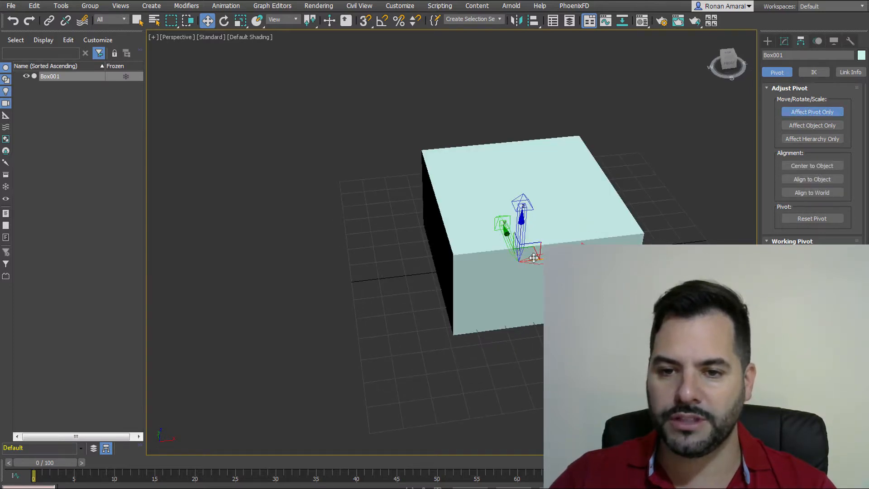
left_click_drag(534, 257, 357, 217)
- Rotate the box around its displaced pivot point, without affecting the pivot itself
left_click(767, 41)
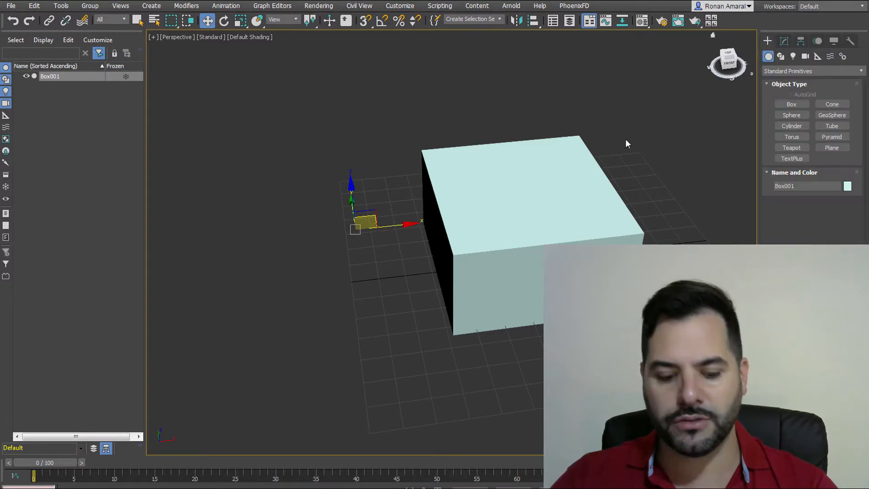
key("e")
left_click_drag(340, 263, 357, 226)
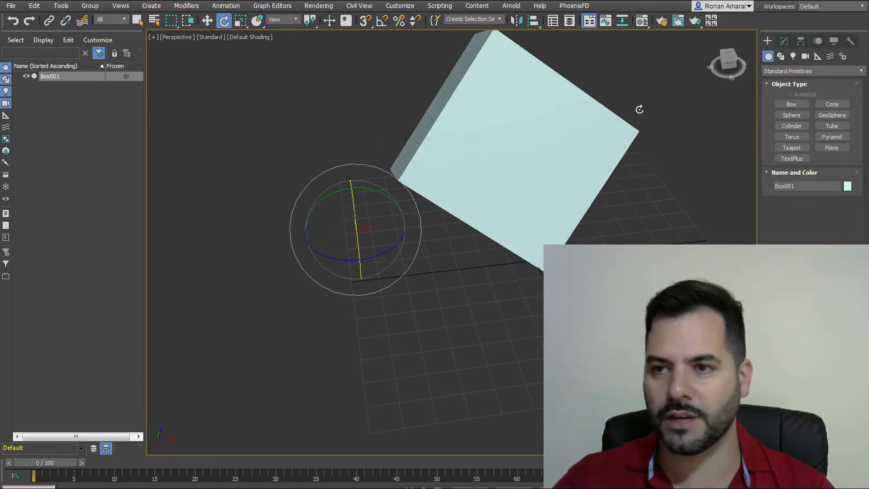
- Center the pivot on the box, rotate the box around it, and clear the selection
left_click(800, 41)
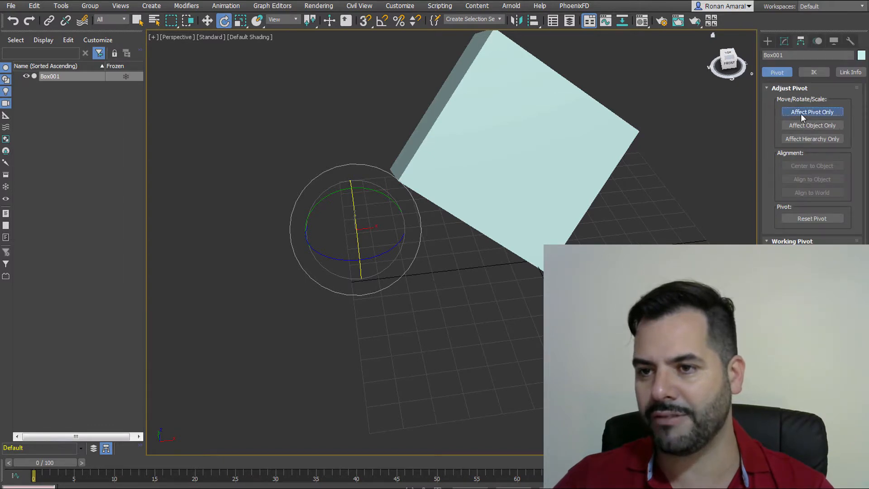
left_click(801, 111)
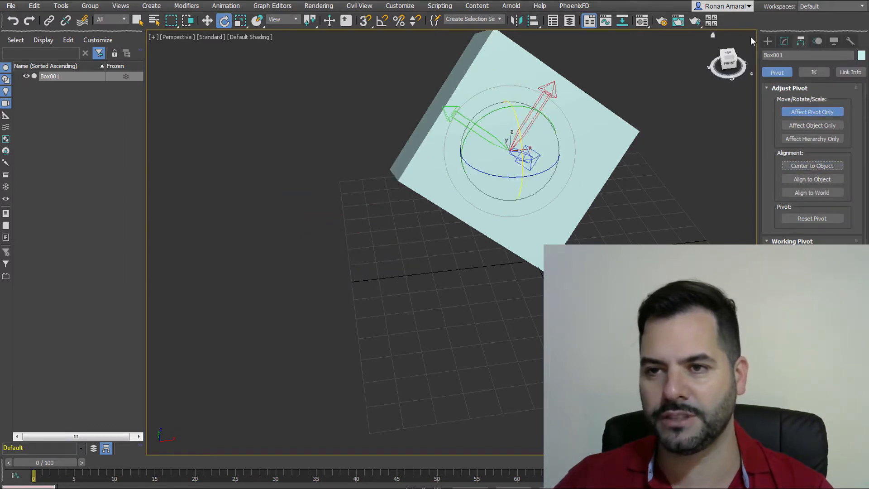
left_click(767, 41)
left_click_drag(586, 136, 553, 161)
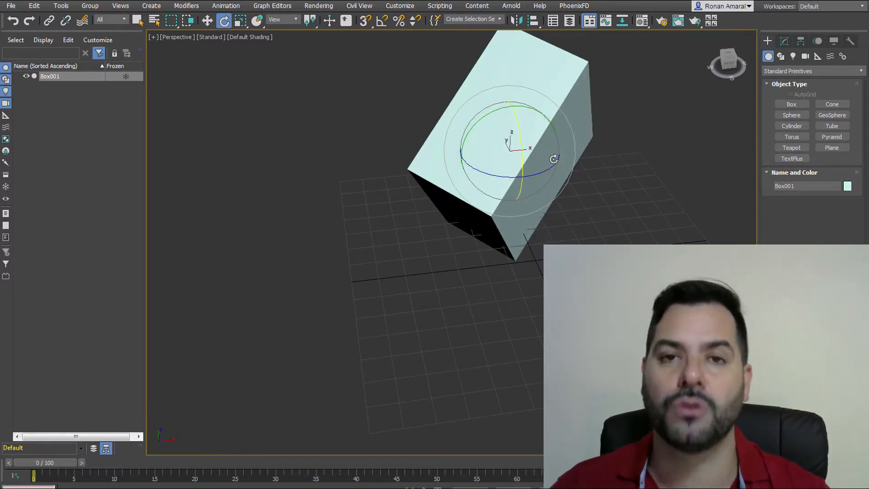
left_click(645, 138)
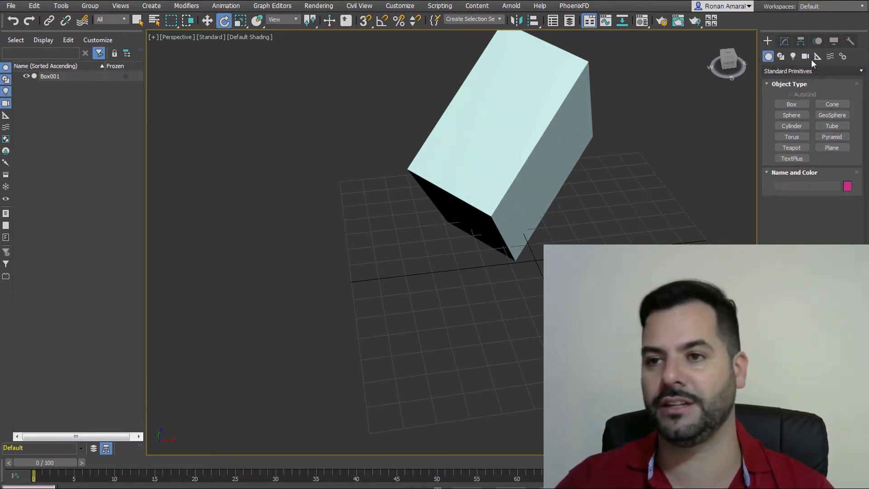
- Show the box's motion parameters, and delete the box from the scene
left_click(800, 41)
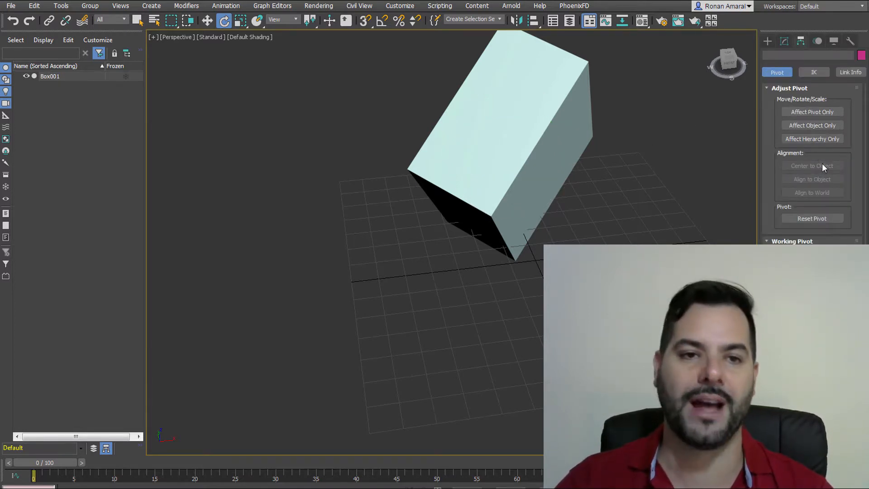
key("ctrl+a")
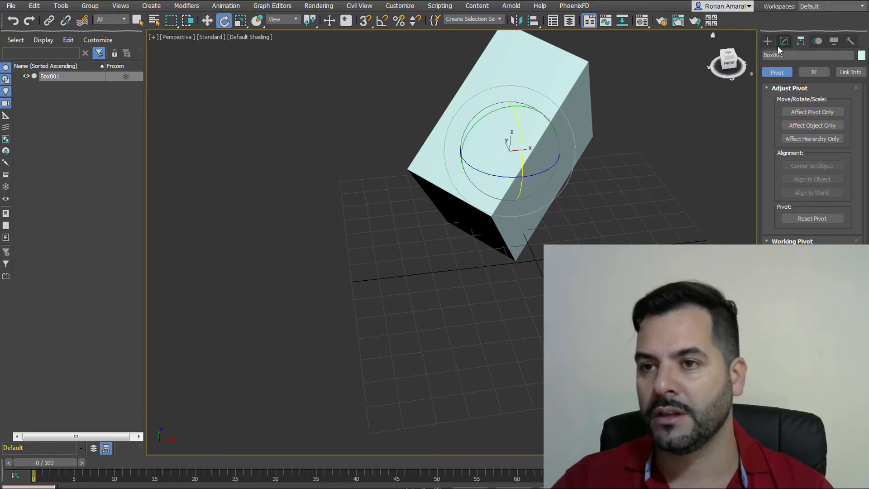
left_click(818, 43)
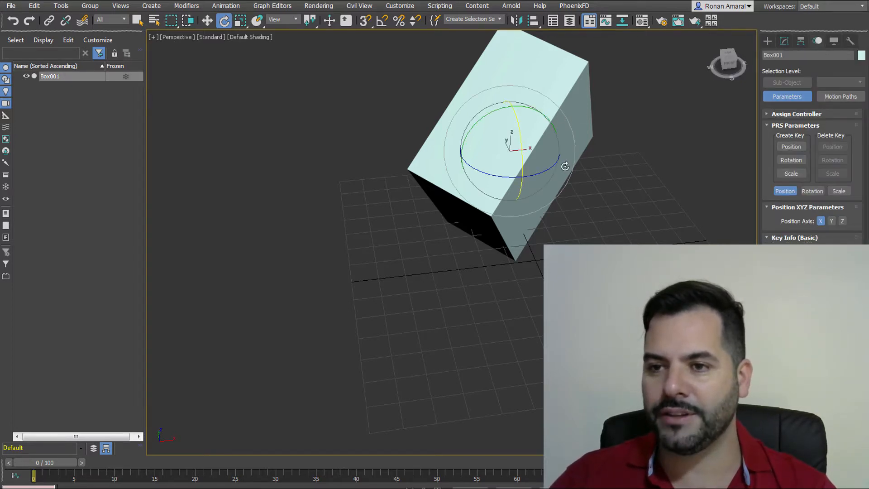
key("Delete")
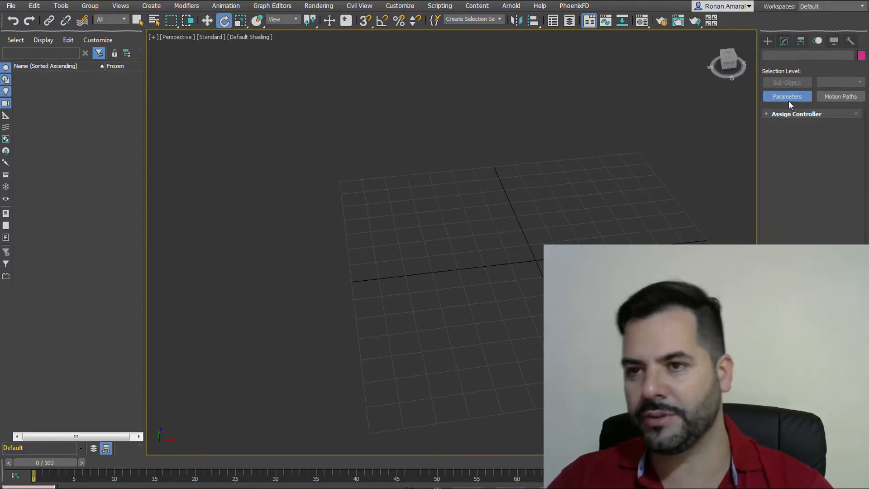
- Create a new box primitive at the far-left corner of the grid
left_click(834, 42)
middle_click_drag(504, 212, 458, 209)
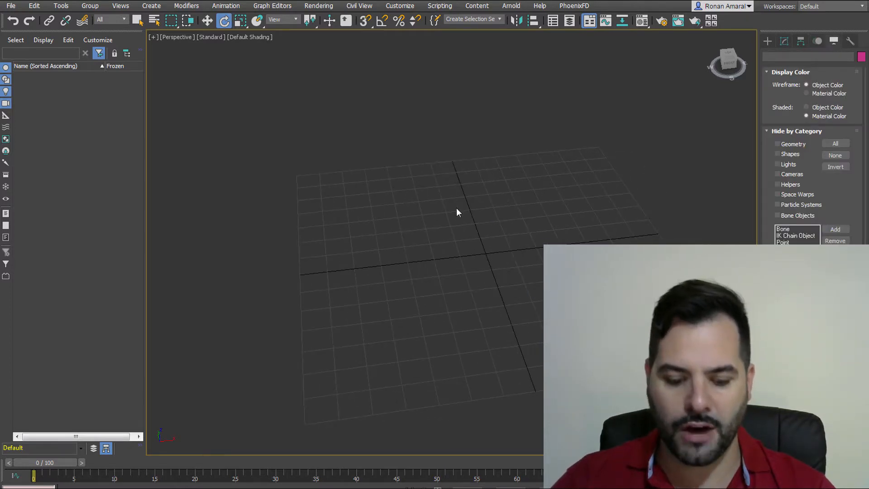
scroll(458, 210, "down", 2)
left_click(768, 42)
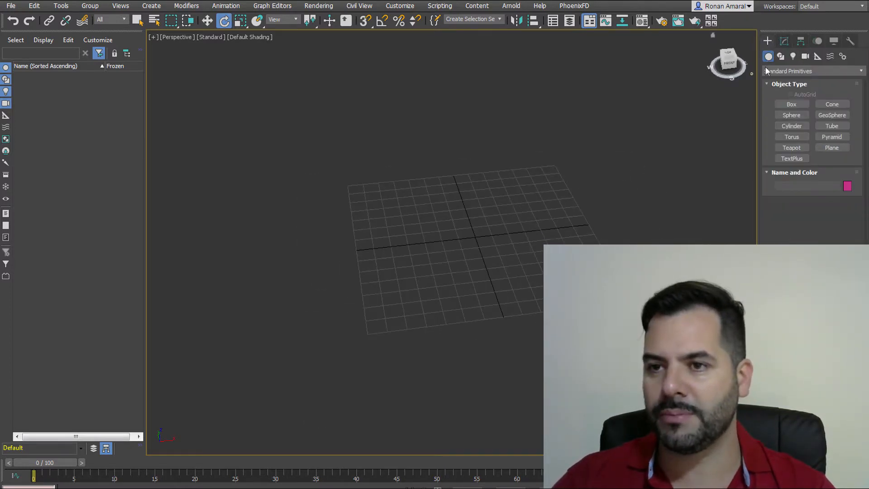
left_click(832, 43)
left_click(767, 42)
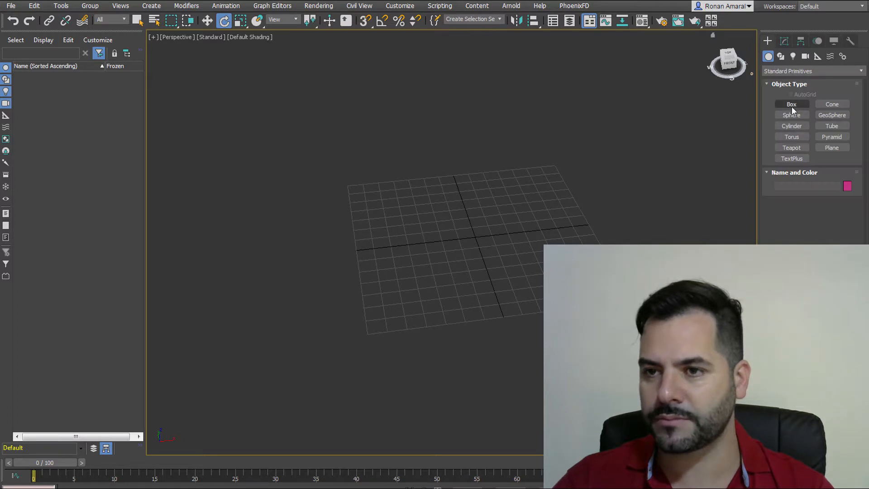
left_click(791, 104)
left_click_drag(362, 184, 423, 217)
left_click(421, 181)
- Draw a plane VRayLight beside the box, with a half-length of about 29.6 cm and half-width of about 23.2 cm
left_click(793, 57)
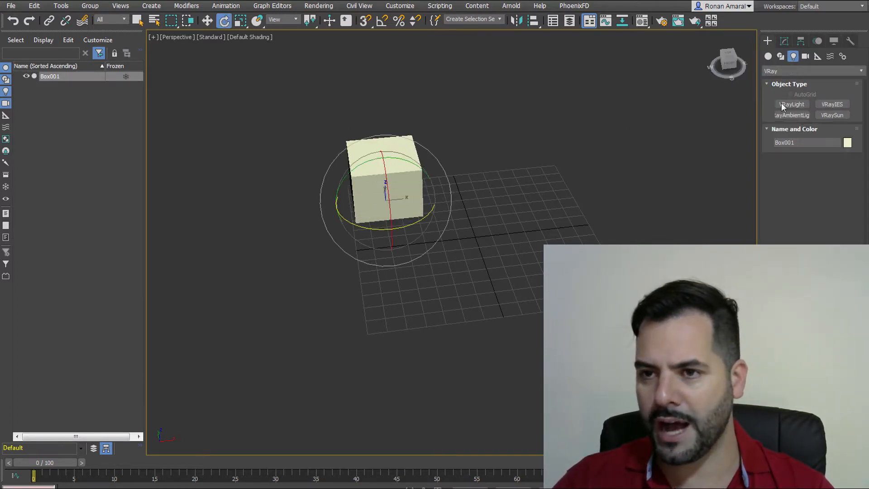
left_click(791, 104)
left_click_drag(479, 172, 585, 199)
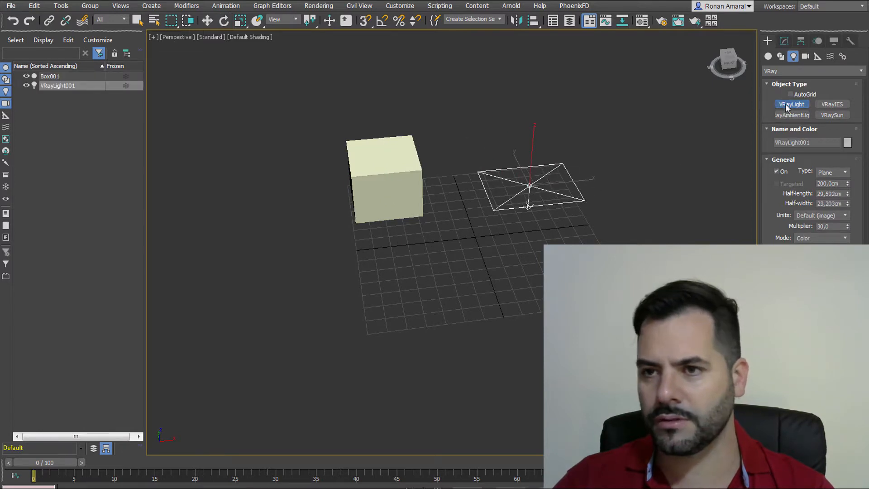
- Place a targeted Physical camera in front of the box, with a target distance of about 81.2 cm
left_click(805, 56)
left_click(792, 105)
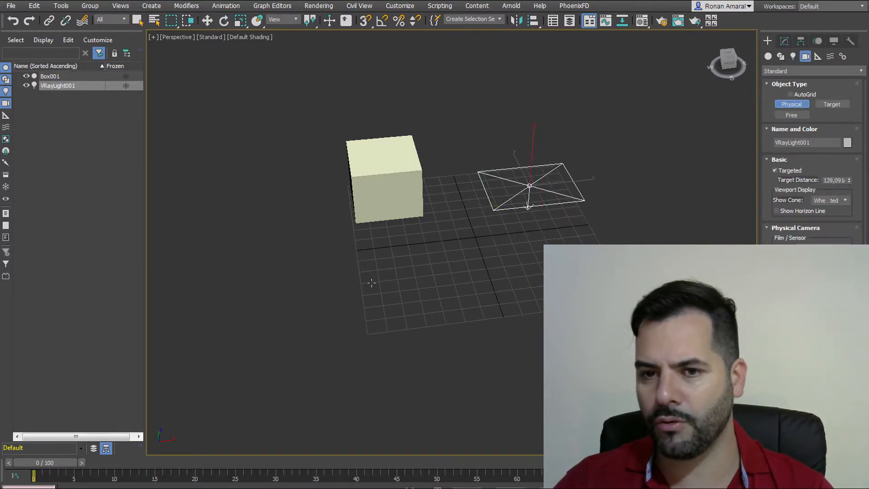
left_click_drag(351, 277, 500, 283)
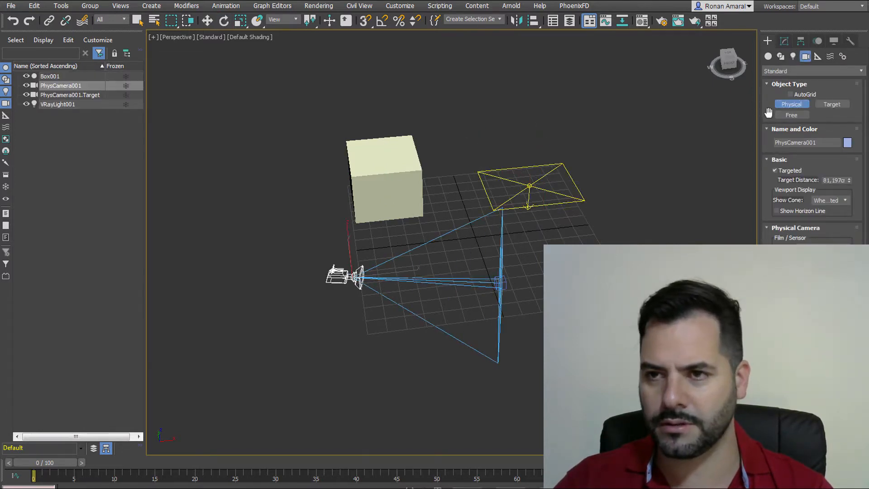
- Draw a circle spline in front of the light, and turn off Enable In Viewport for it
left_click(781, 56)
left_click(791, 123)
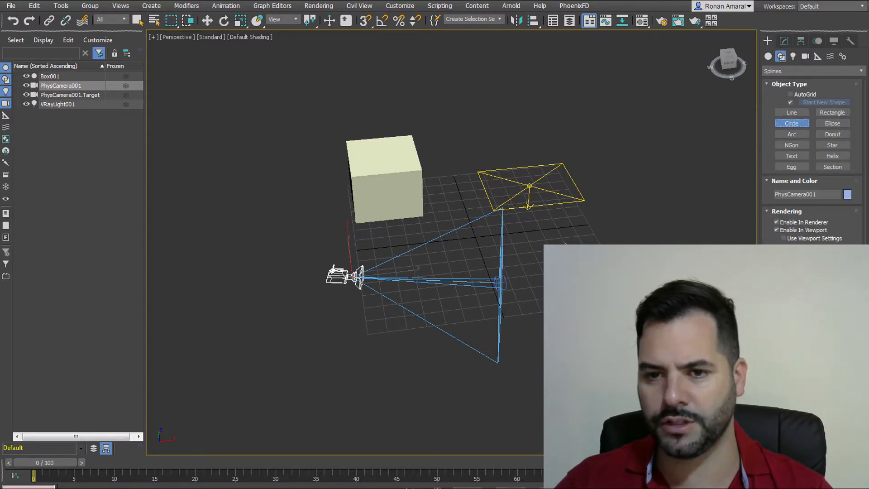
left_click_drag(567, 230, 610, 241)
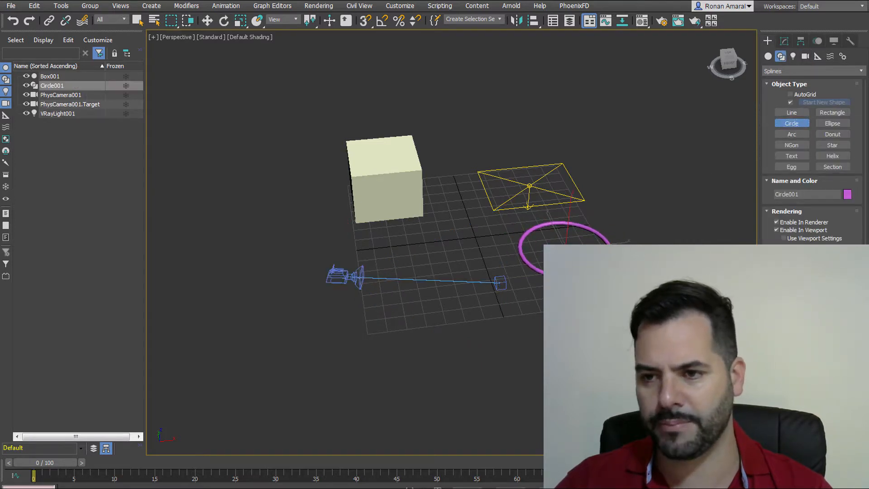
left_click(810, 231)
- Hide all geometry by category, and show it again
left_click(834, 42)
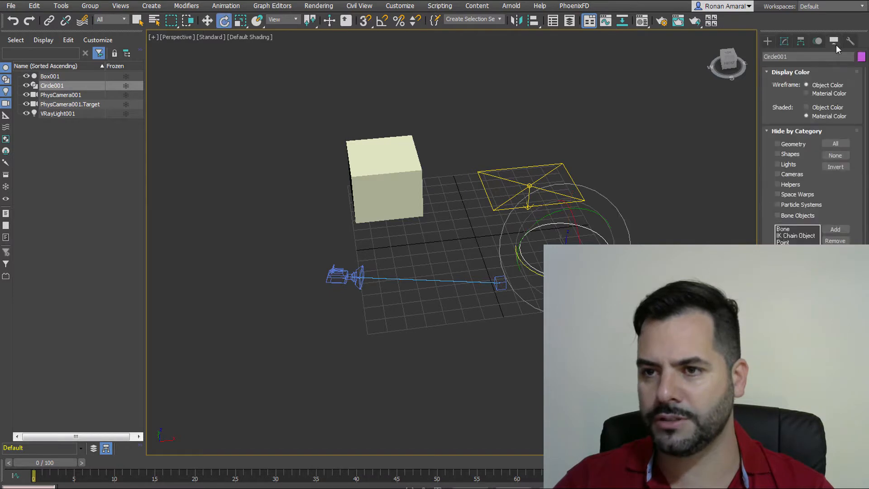
middle_click_drag(581, 189, 577, 213)
key("q")
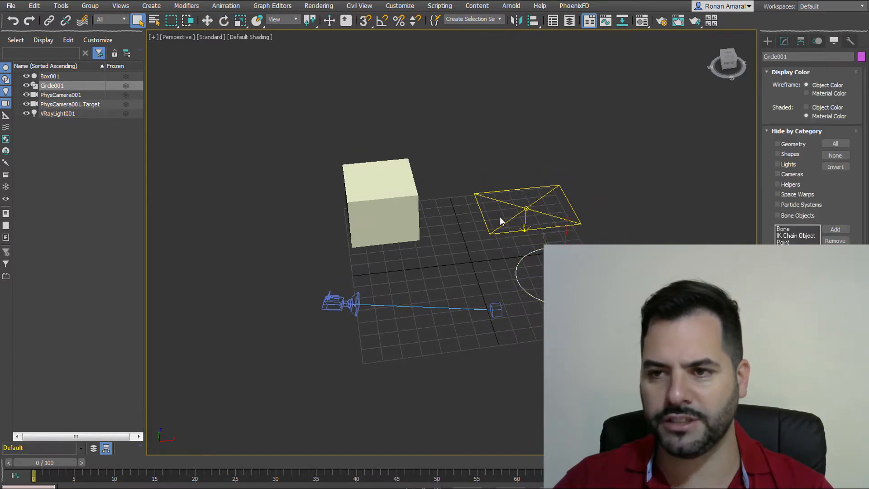
left_click(778, 144)
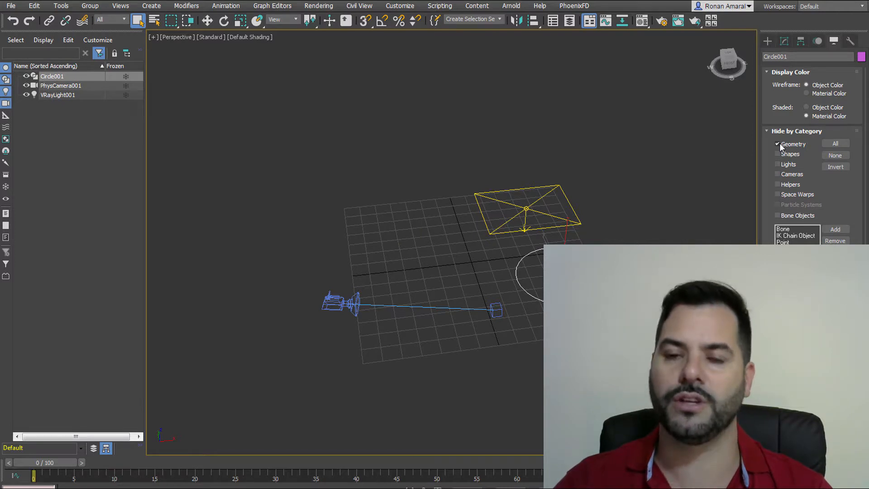
left_click(778, 144)
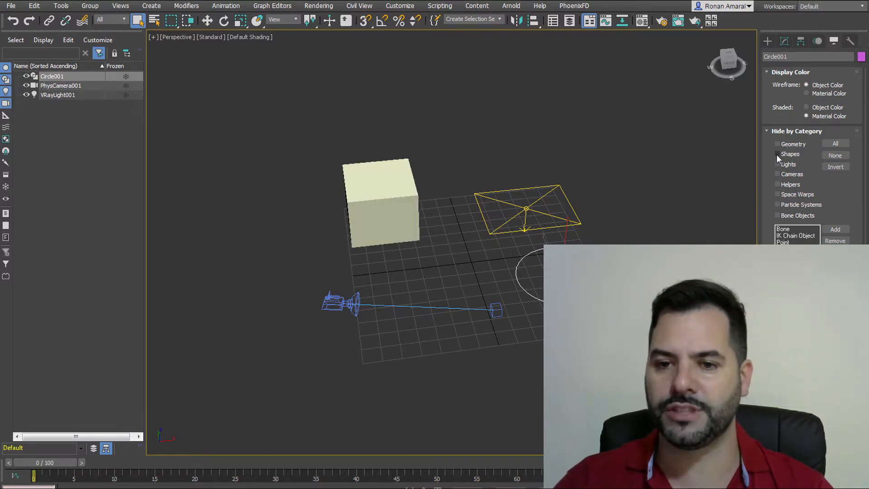
- Hide and restore the shapes and the lights by category, and hide the cameras
left_click(776, 154)
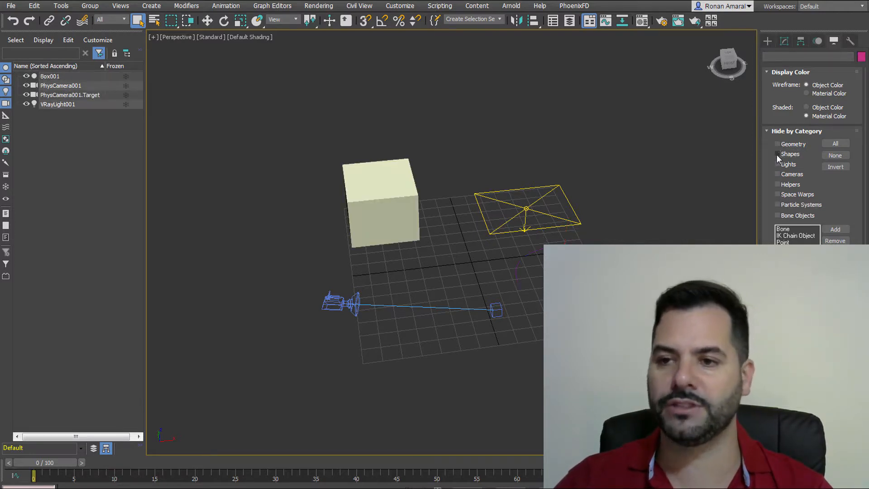
left_click(777, 165)
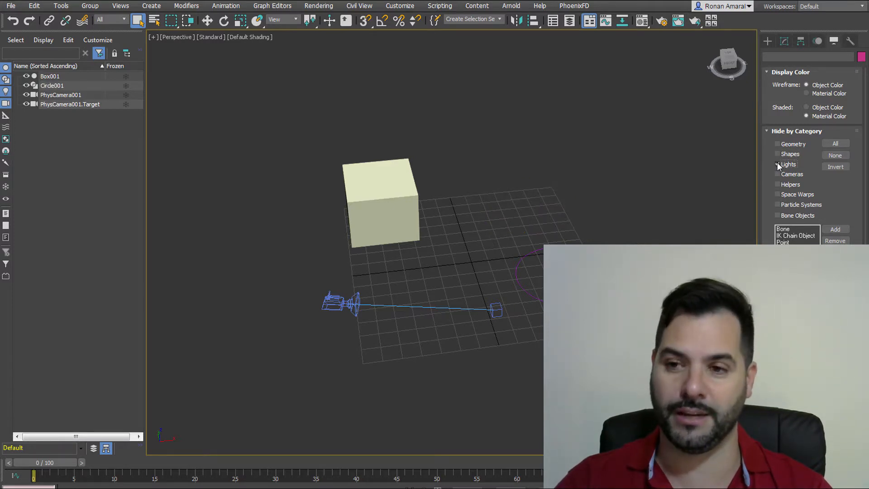
left_click(778, 165)
left_click(778, 174)
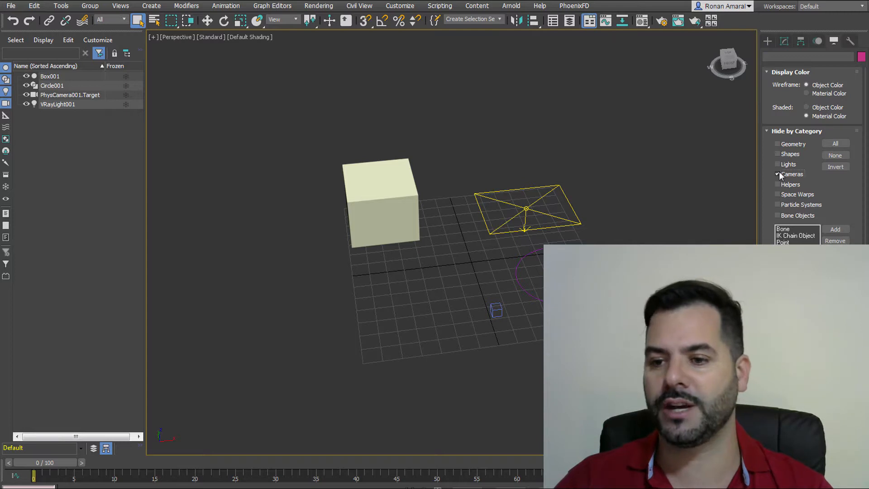
- Toggle the lights and the cameras between hidden and shown by category
left_click(778, 174)
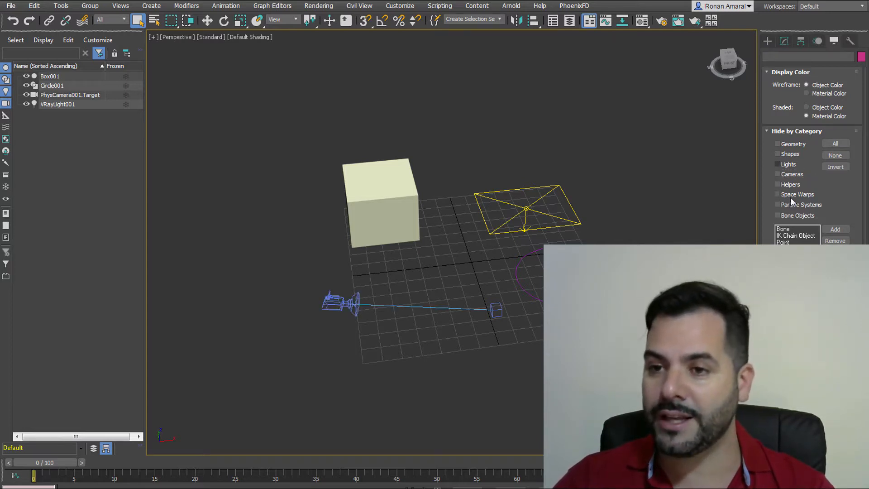
middle_click_drag(474, 229, 482, 234, "alt")
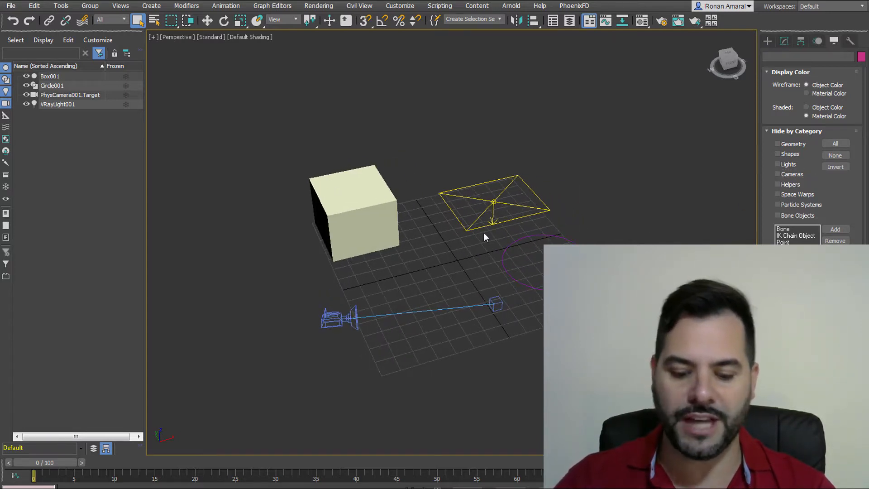
key("shift+l")
key("shift+c")
key("shift+c")
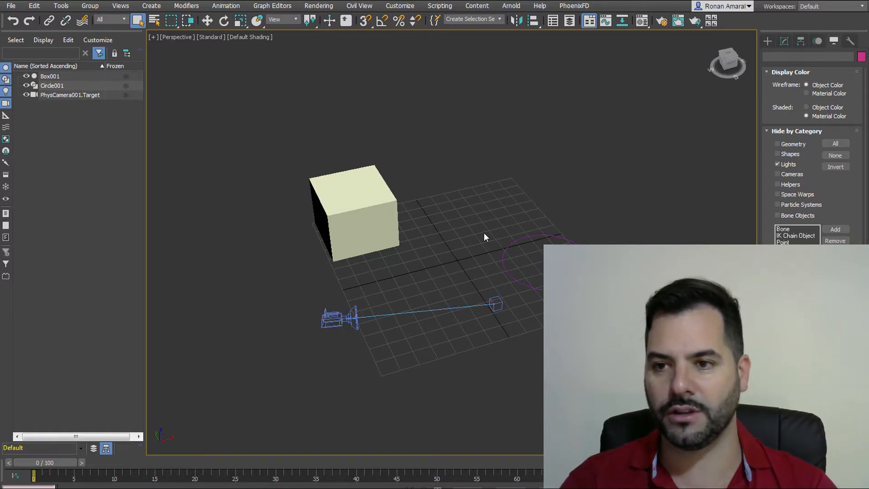
key("shift+l")
key("shift+c")
key("shift+l")
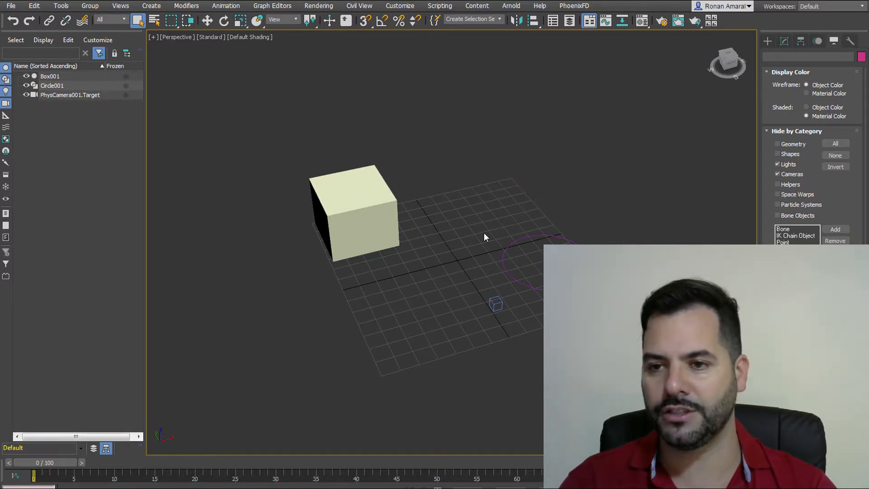
key("shift+c")
key("shift+l")
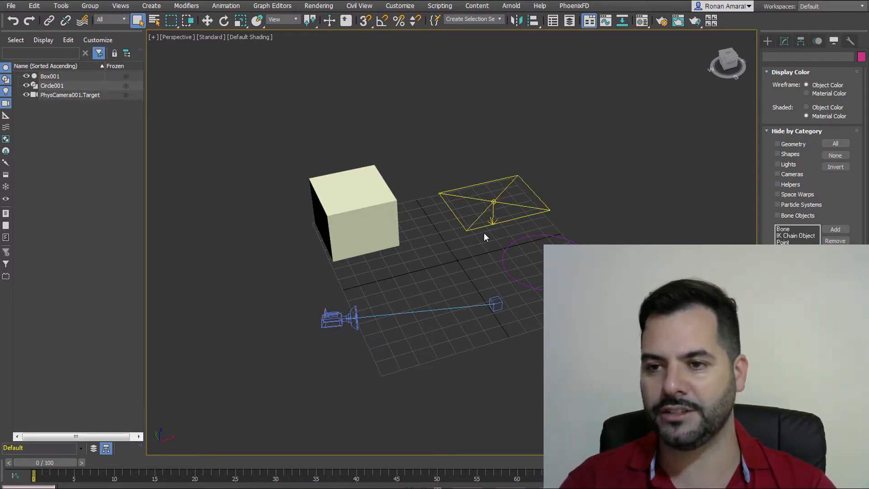
key("shift+c")
- Hide the lights by category in the Perspective view
key("l")
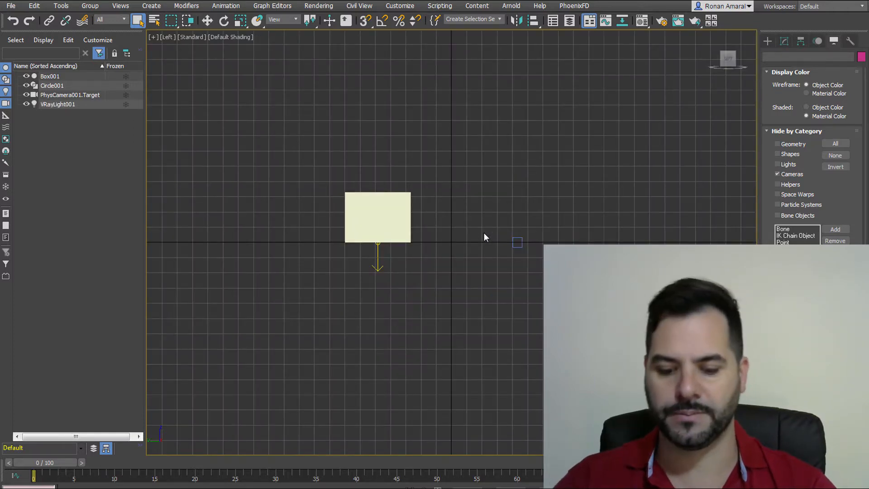
key("p")
middle_click_drag(365, 316, 522, 295, "alt")
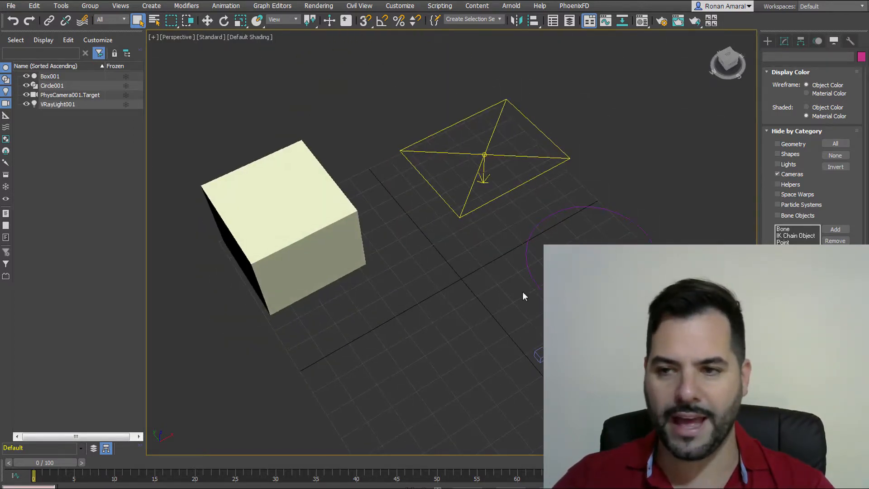
left_click(777, 164)
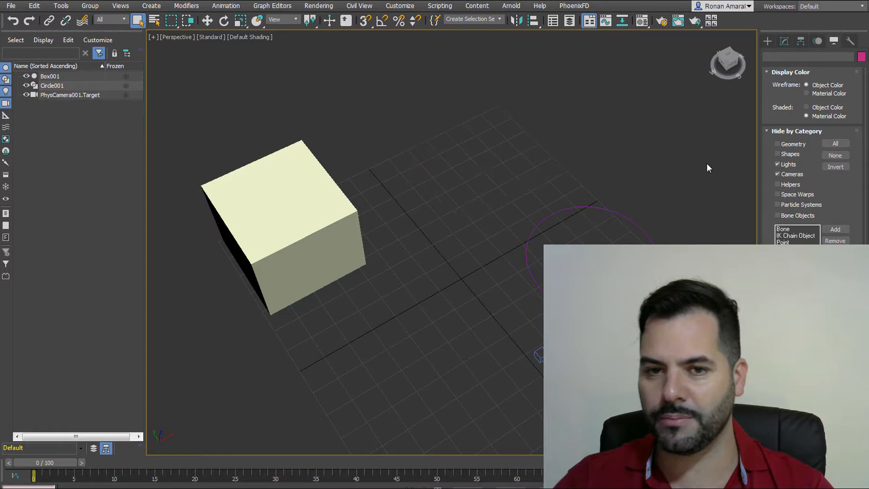
- Hide and restore the geometry and the shapes by category
left_click(293, 219)
key("shift+g")
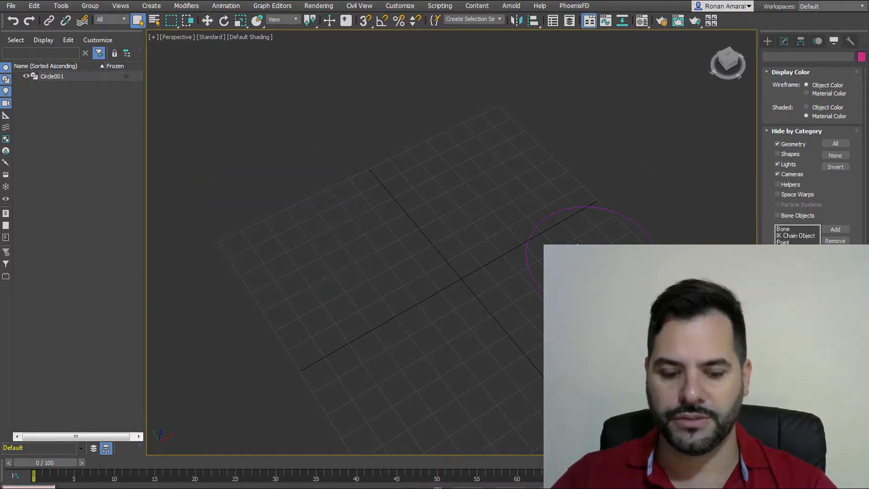
key("shift+g")
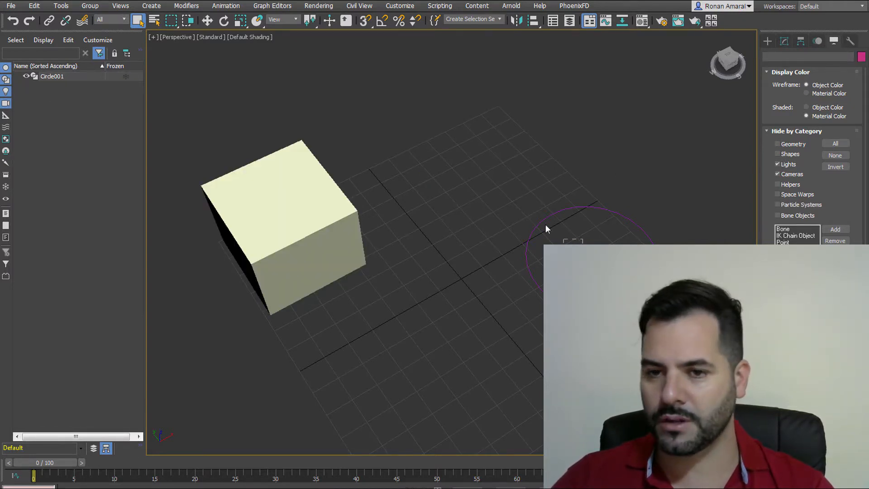
left_click_drag(584, 251, 528, 212)
key("shift+s")
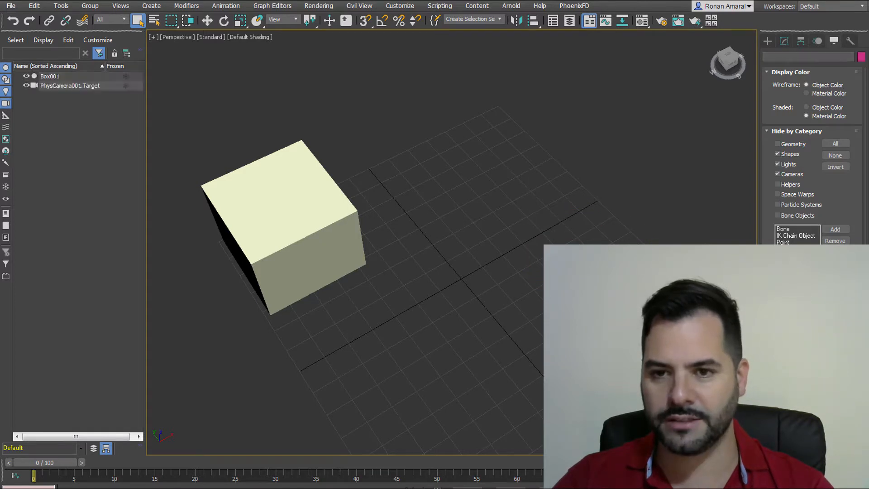
key("shift+s")
- Show the cameras and the lights again by category
left_click_drag(565, 240, 476, 130)
middle_click_drag(442, 200, 457, 215)
left_click(468, 283)
middle_click_drag(468, 283, 480, 267, "alt")
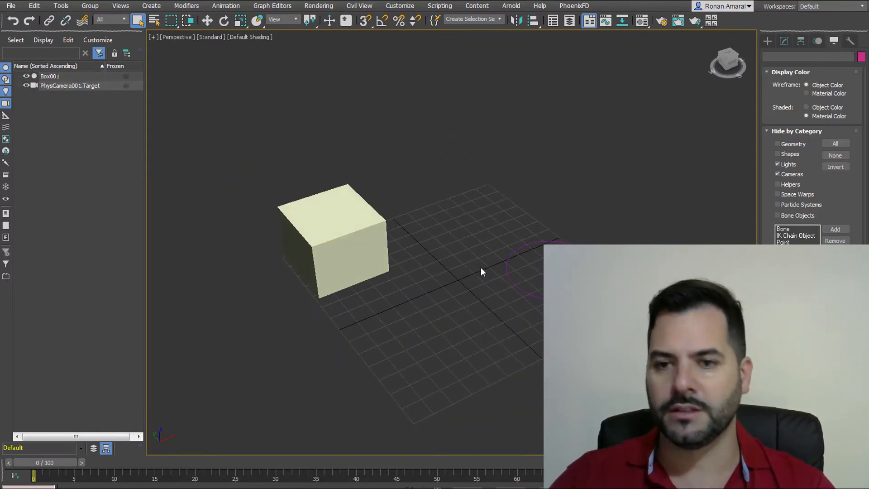
left_click(783, 174)
left_click(779, 165)
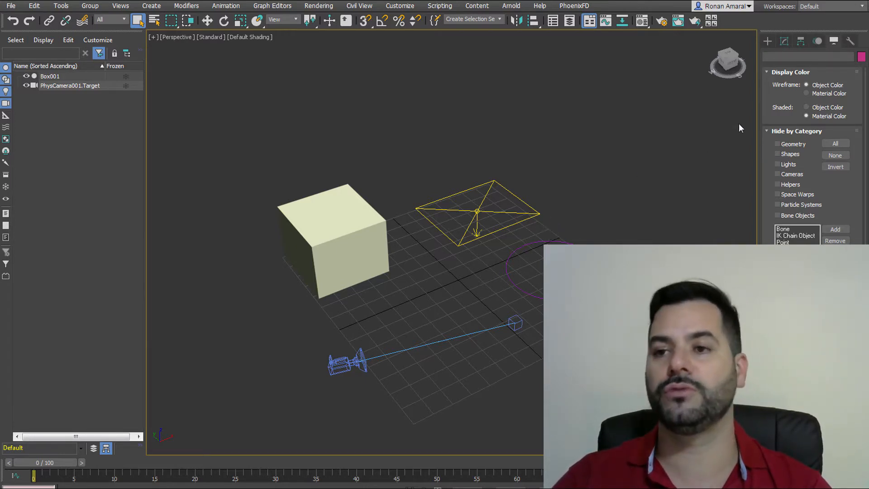
- Open the Measure utility
left_click(848, 43)
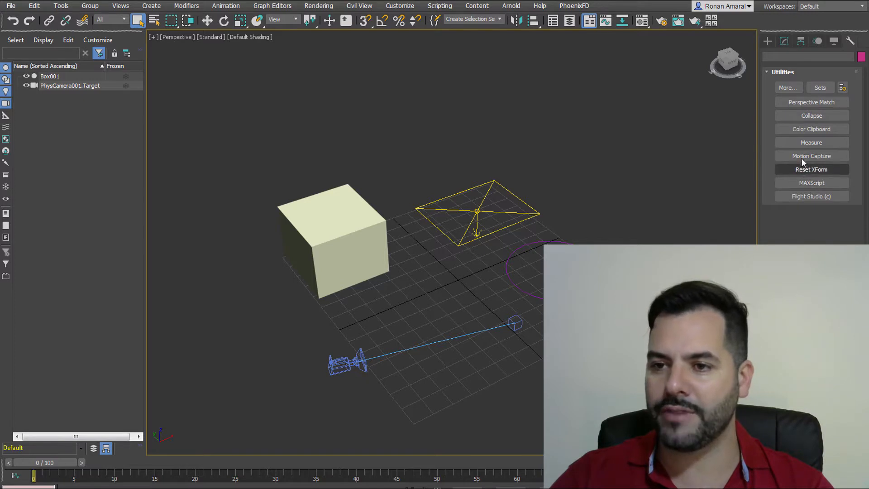
left_click(806, 142)
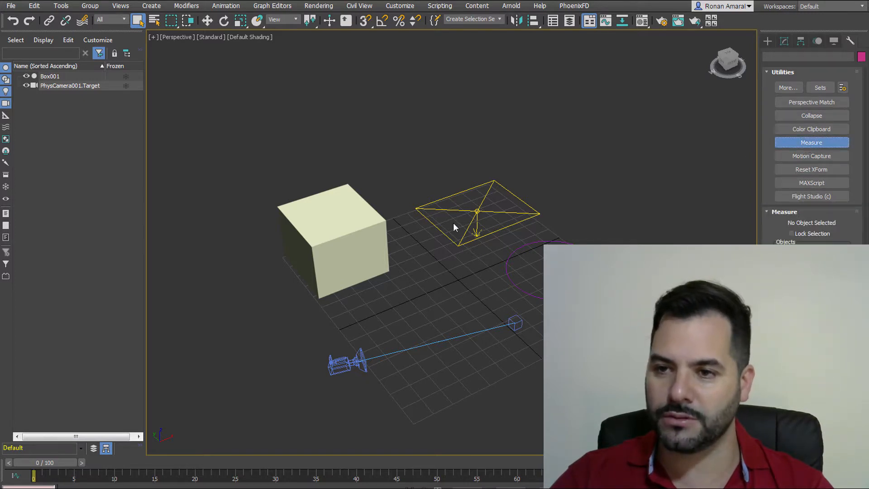
- Draw a curved, U-like Line spline beside the light, overlapping the circle, and close it at its starting point
left_click(767, 41)
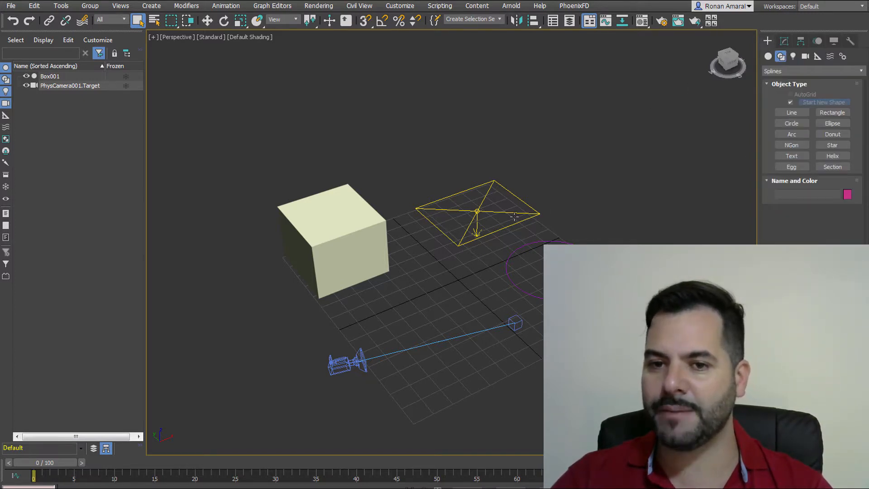
left_click(792, 113)
left_click(578, 209)
left_click_drag(499, 218, 500, 194)
left_click_drag(532, 227, 550, 256)
left_click_drag(584, 238, 570, 214)
left_click(579, 208)
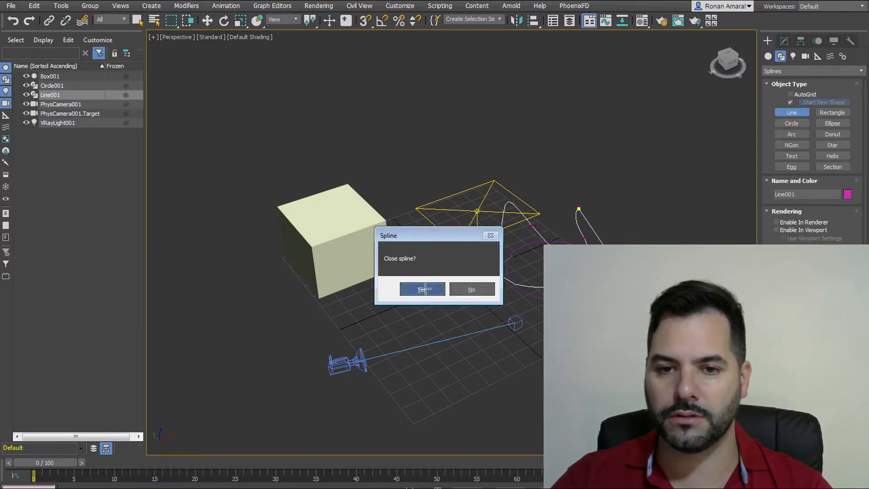
left_click(413, 291)
- Apply an Extrude modifier to the closed spline and raise its amount to form a solid taller than the box
left_click(785, 41)
left_click(793, 72)
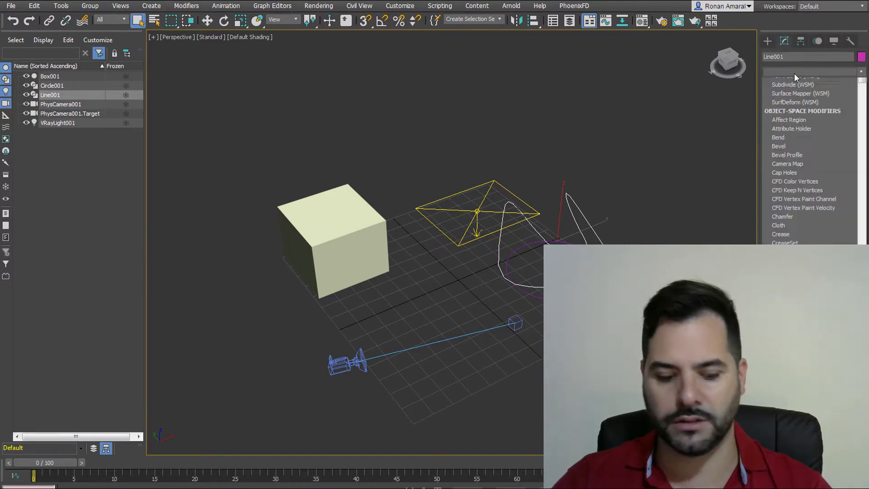
scroll(813, 172, "down", 10)
left_click(819, 129)
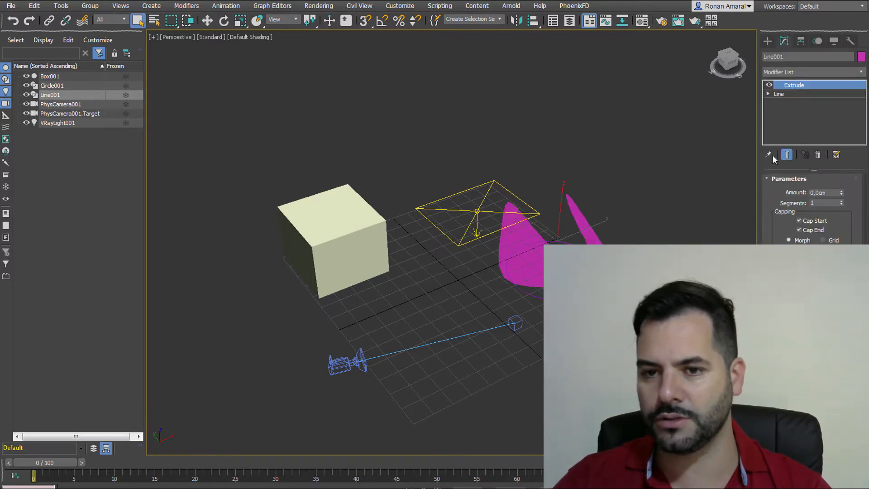
left_click_drag(842, 192, 830, 128)
middle_click_drag(622, 181, 652, 177, "alt")
middle_click_drag(597, 196, 547, 227)
- Delete the box, the light, the circle and the camera with its target, keeping only the extruded shape
left_click(767, 41)
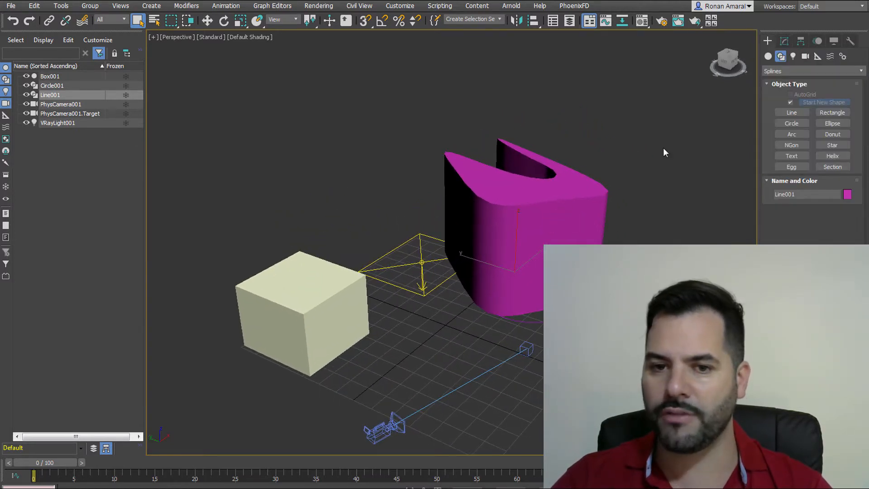
left_click_drag(337, 246, 338, 246)
key("Delete")
left_click_drag(454, 388, 387, 354)
key("Delete")
key("Delete")
- Draw a box around the extruded shape from a shaded Top view, nearly as tall as the shape, and delete it
middle_click_drag(539, 310, 457, 294, "alt")
key("t")
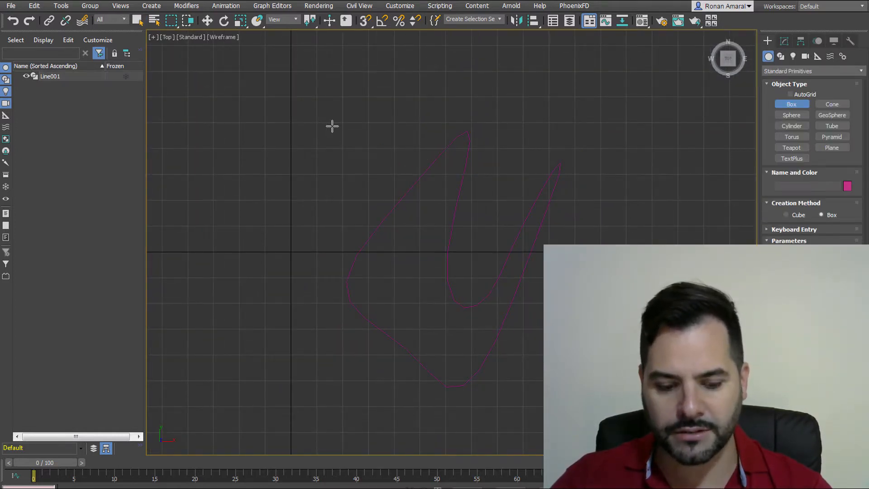
key("F3")
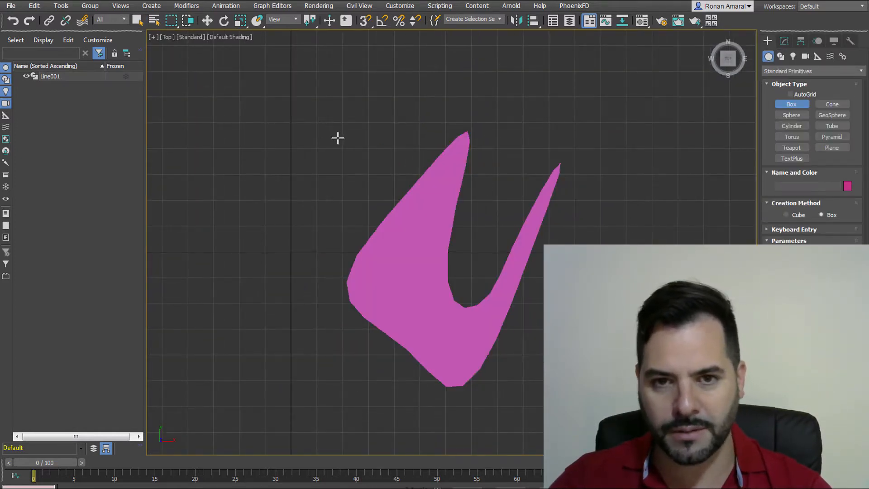
left_click_drag(337, 134, 564, 382)
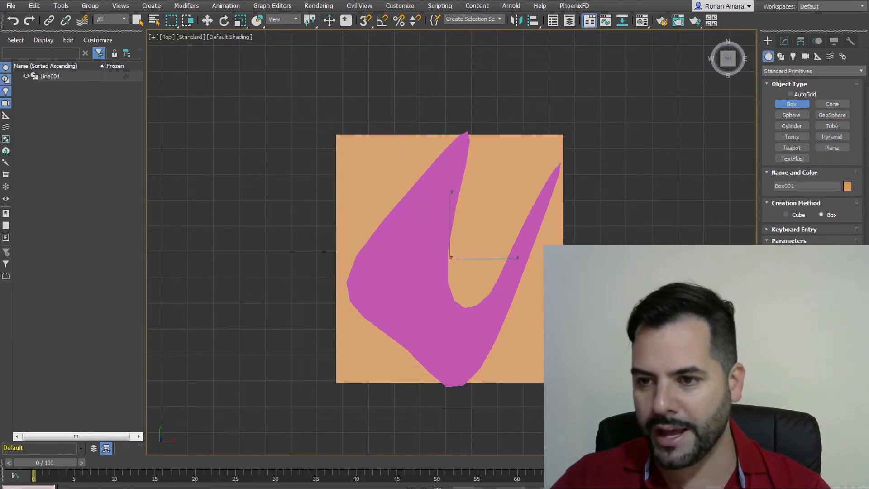
left_click(563, 376)
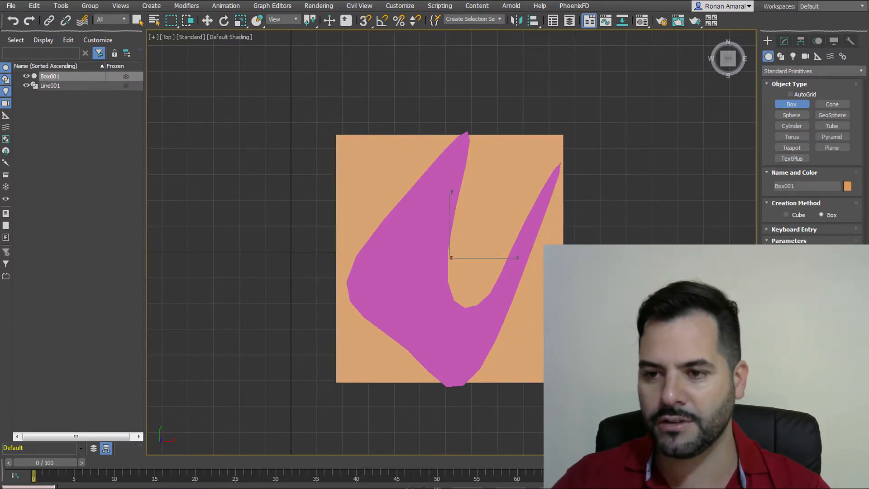
key("p")
middle_click_drag(442, 341, 424, 319, "alt")
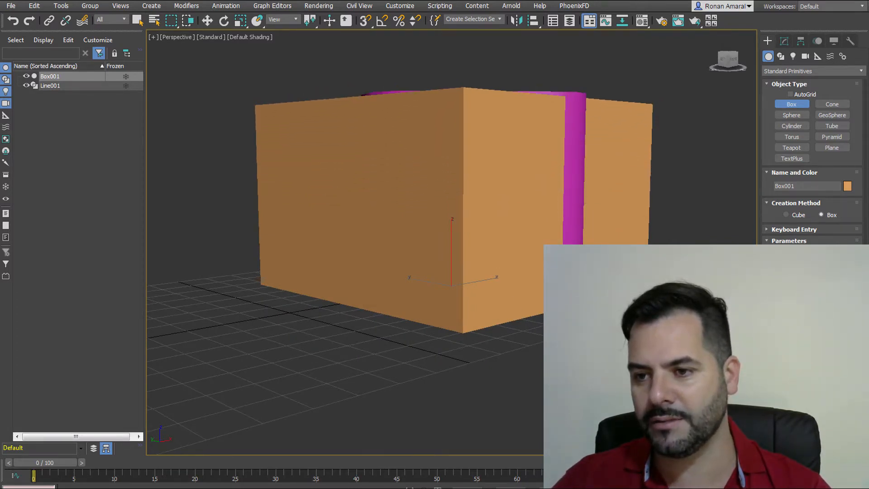
middle_click_drag(452, 217, 433, 267, "alt")
key("Escape")
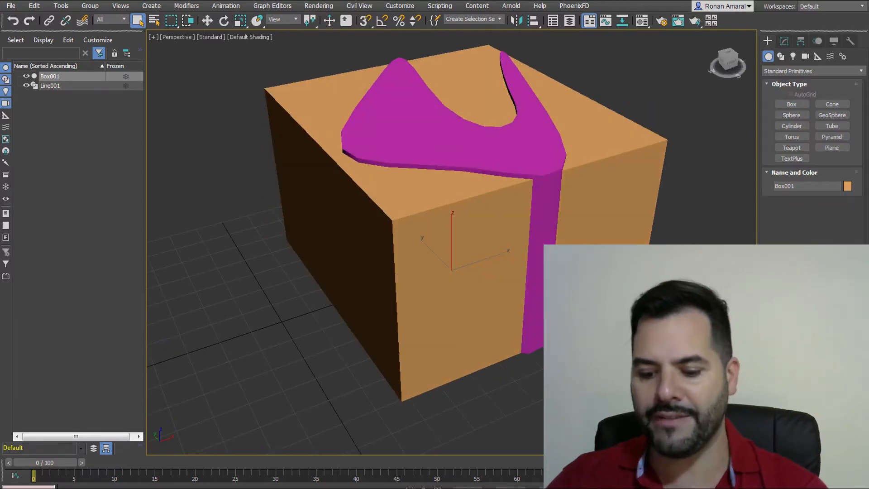
key("Delete")
- Select the extruded shape and examine it from several sides with the Measure utility
left_click(549, 271)
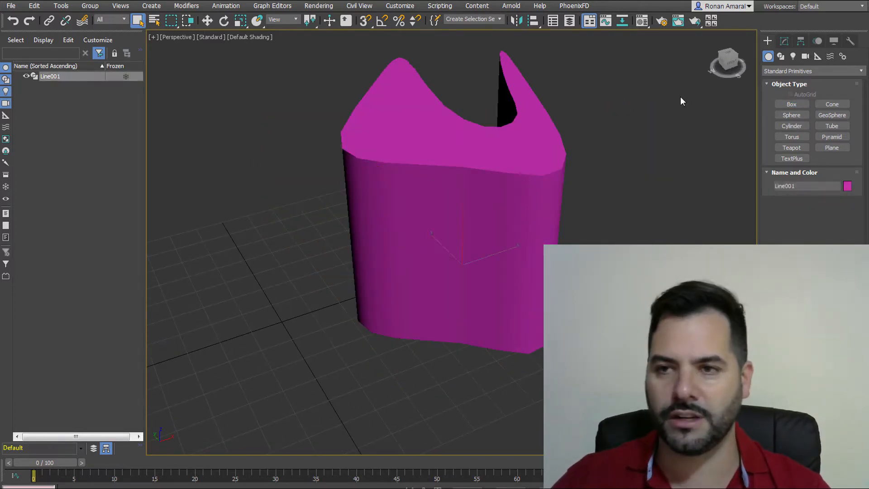
left_click(854, 43)
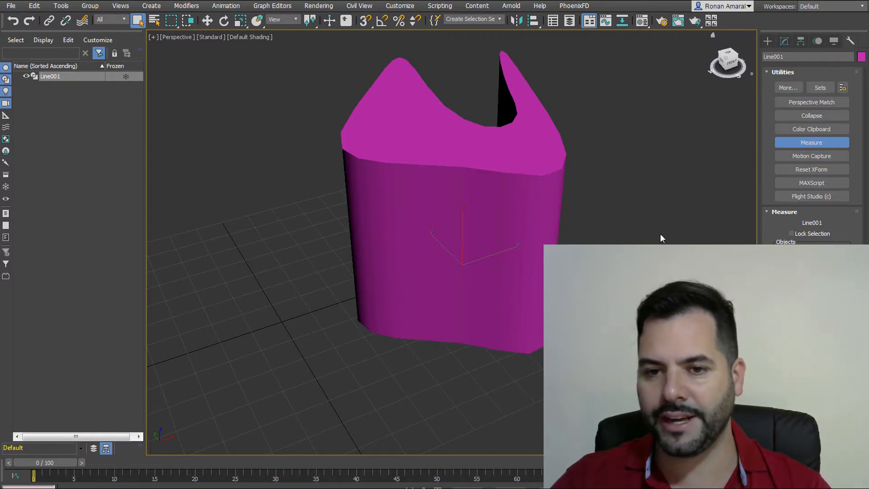
middle_click_drag(660, 234, 573, 217, "alt")
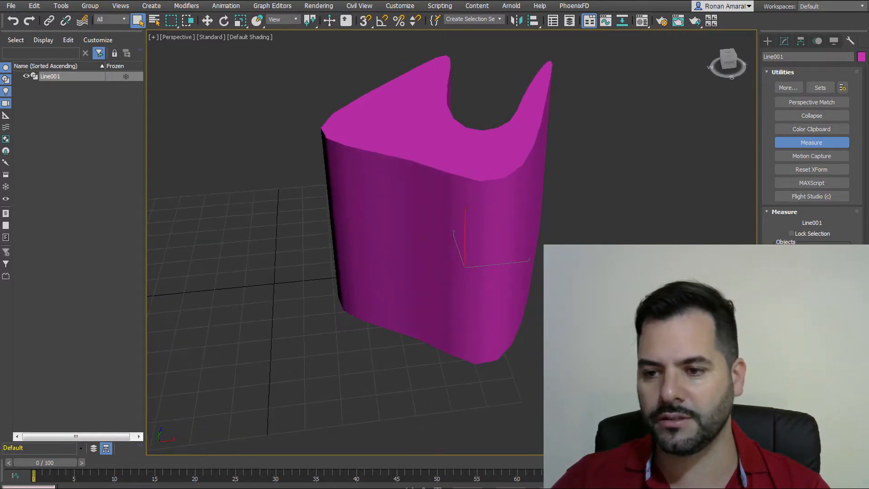
middle_click_drag(461, 313, 535, 292, "alt")
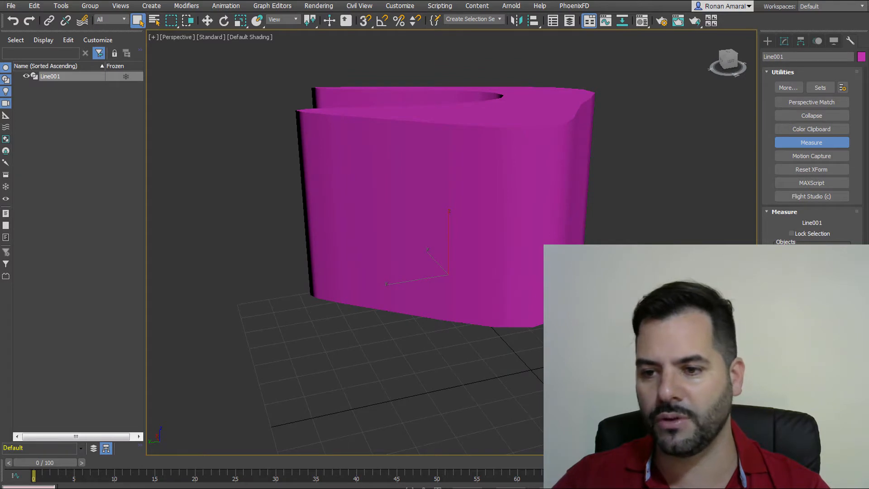
middle_click_drag(503, 156, 434, 186, "alt")
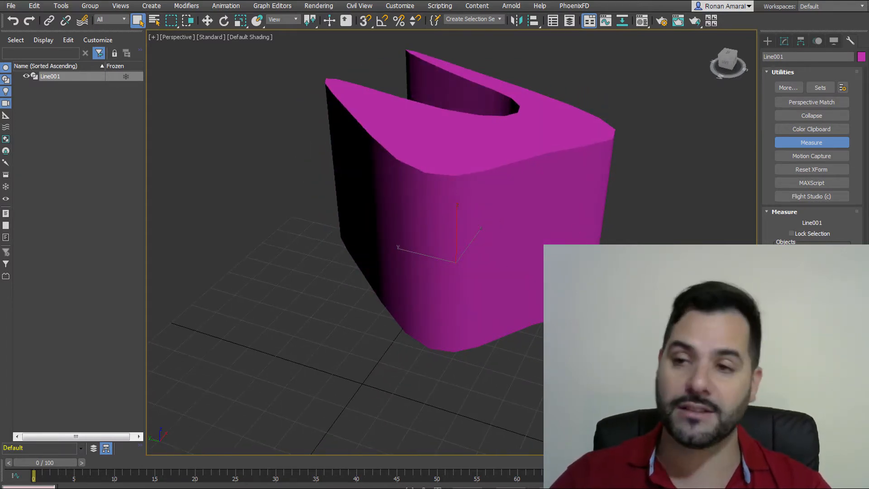
- Return to the object creation options and delete the extruded shape to empty the scene
left_click(768, 41)
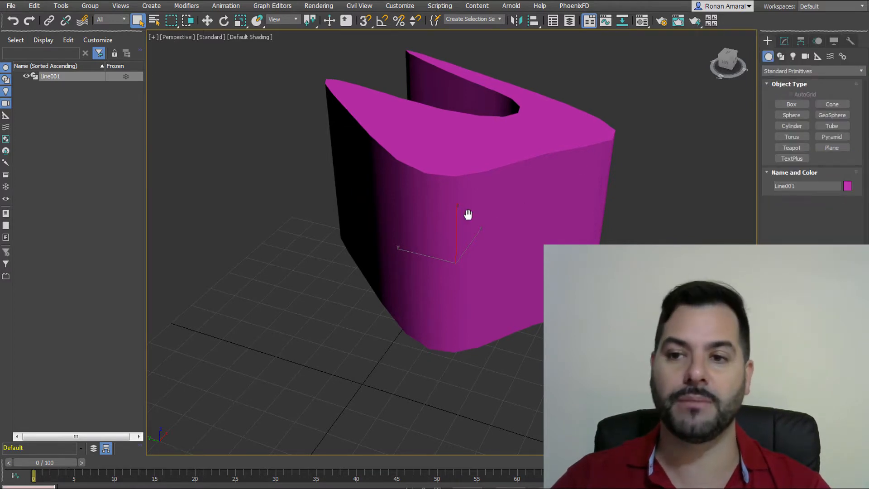
middle_click_drag(468, 213, 427, 188)
key("Delete")
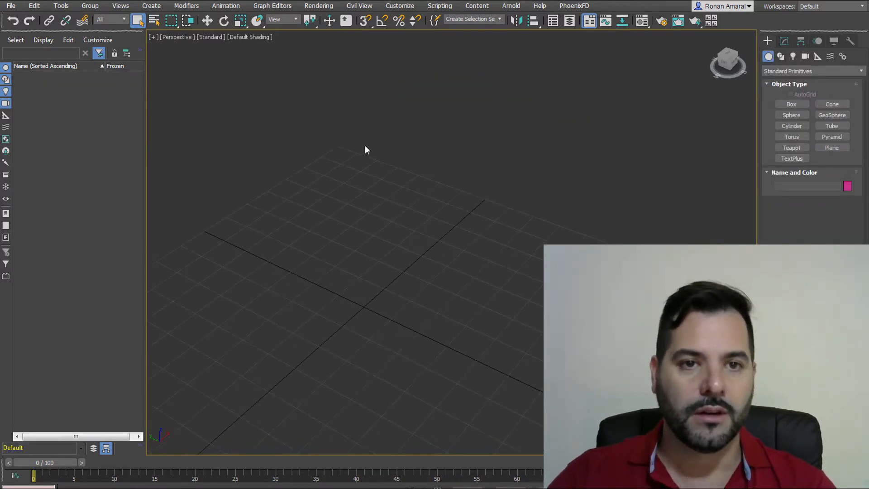
- Turn the geometry, shape, light and camera display filters off in the Scene Explorer and back on
middle_click_drag(364, 148, 368, 131)
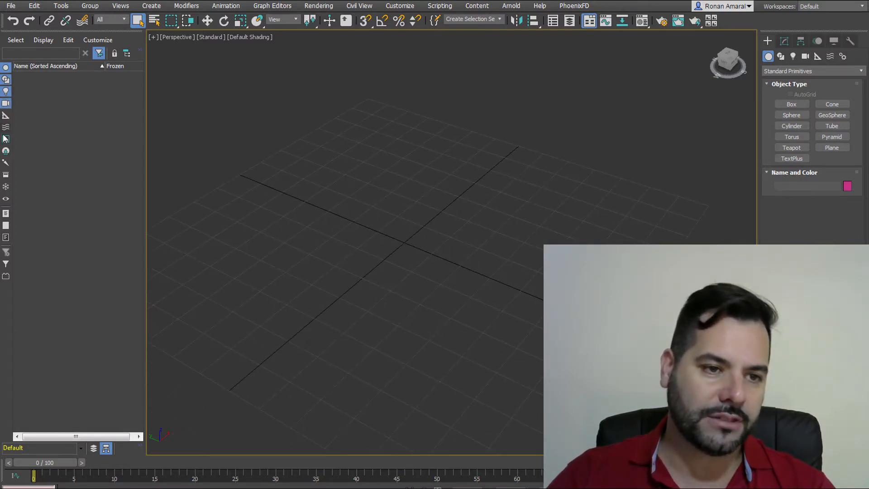
left_click(5, 69)
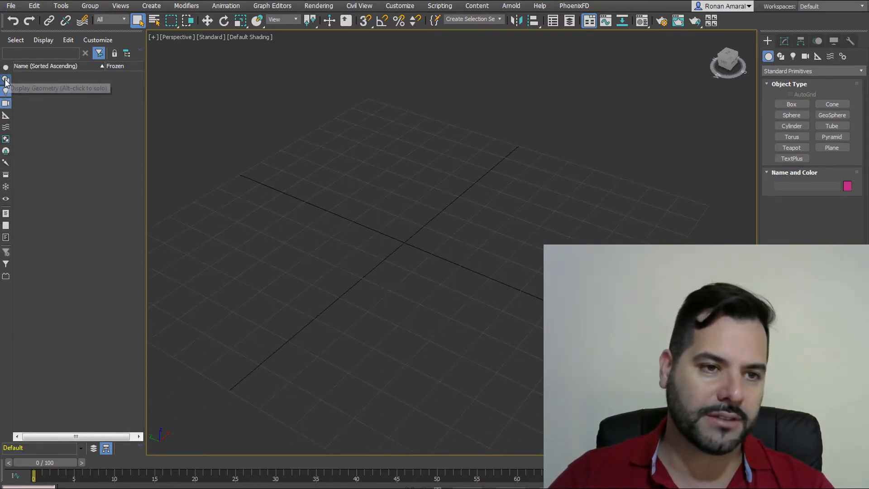
left_click(4, 80)
left_click(3, 93)
left_click(2, 107)
left_click(4, 93)
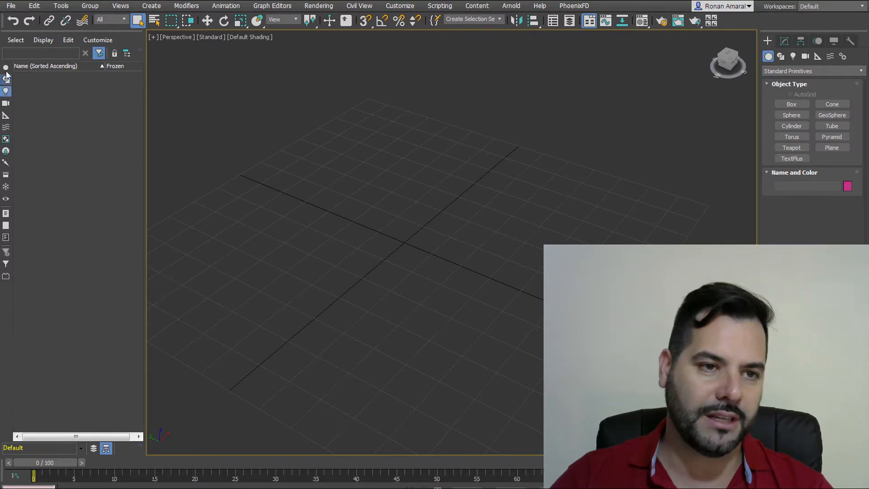
left_click(5, 79)
left_click(5, 68)
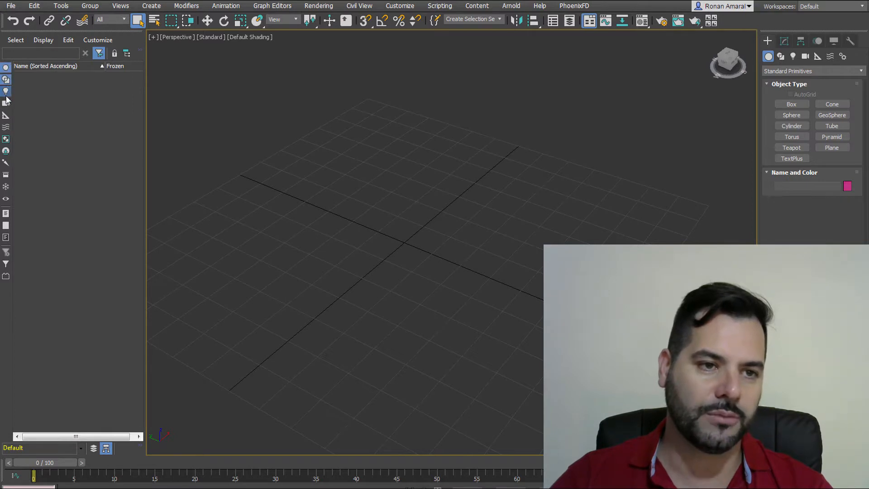
- Create a box near the back of the grid and a circle spline beside it in the Perspective view
left_click(791, 104)
left_click_drag(328, 183, 344, 141)
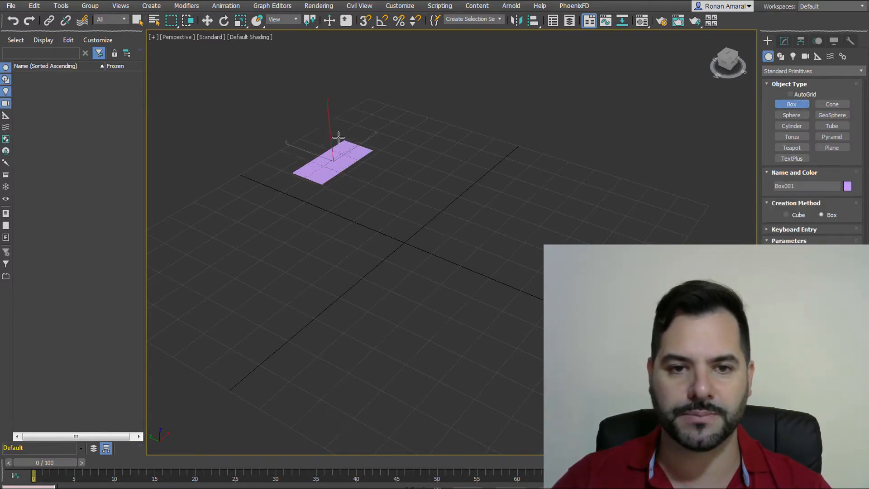
left_click(314, 82)
left_click(780, 56)
left_click(792, 123)
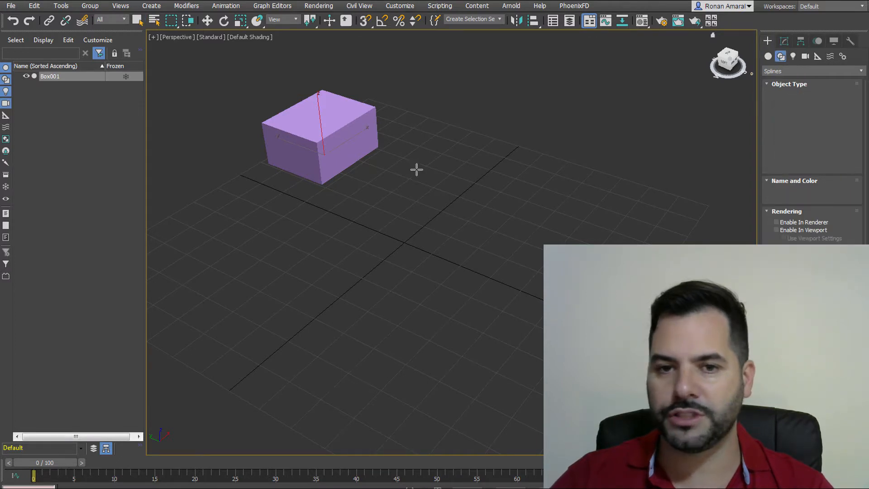
left_click_drag(422, 187, 462, 201)
- Create a plane VRayLight with about 7.6 cm half-length and 15 cm half-width, and a targeted Physical camera with a target distance of about 43 cm
left_click(794, 57)
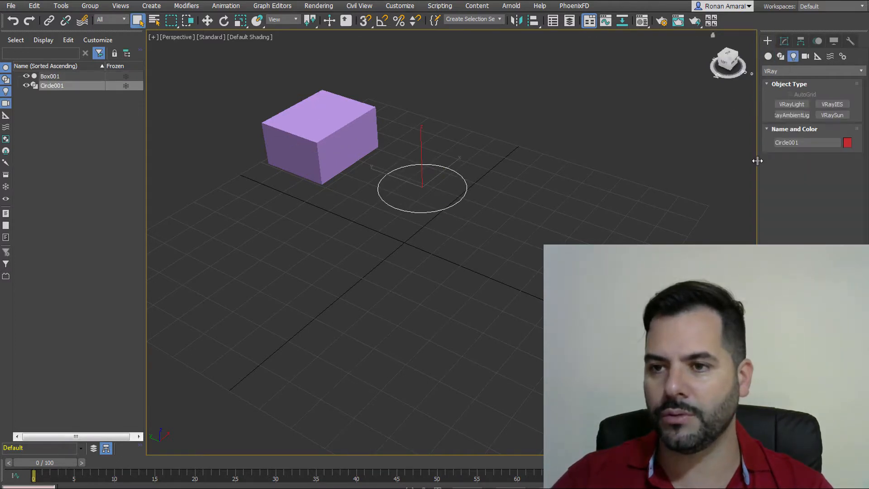
left_click(791, 104)
left_click_drag(530, 232, 584, 236)
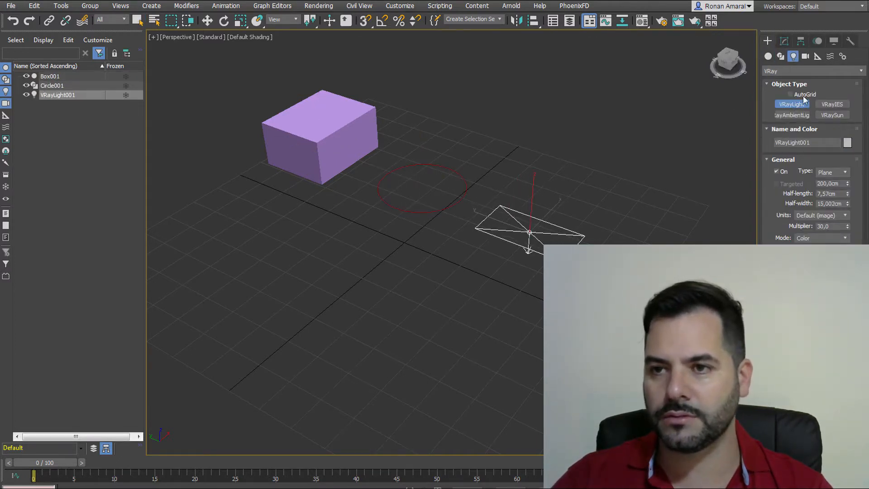
left_click(804, 56)
left_click_drag(374, 282, 376, 283)
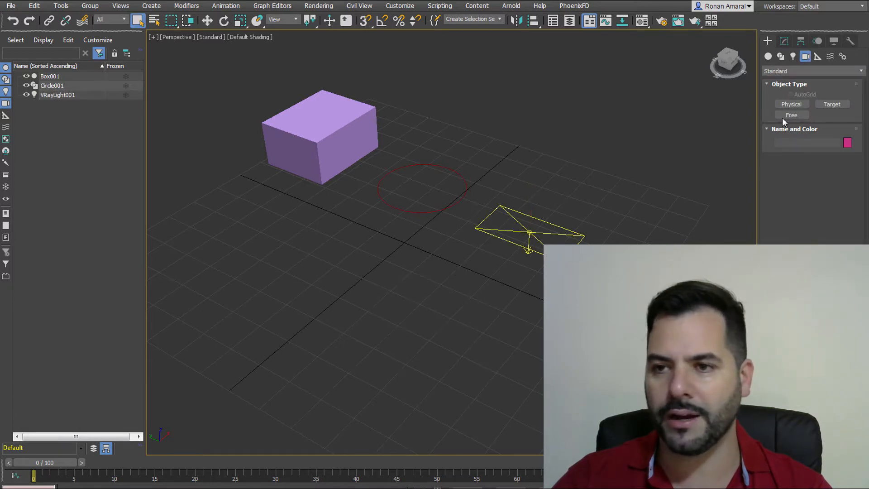
left_click_drag(471, 341, 348, 281)
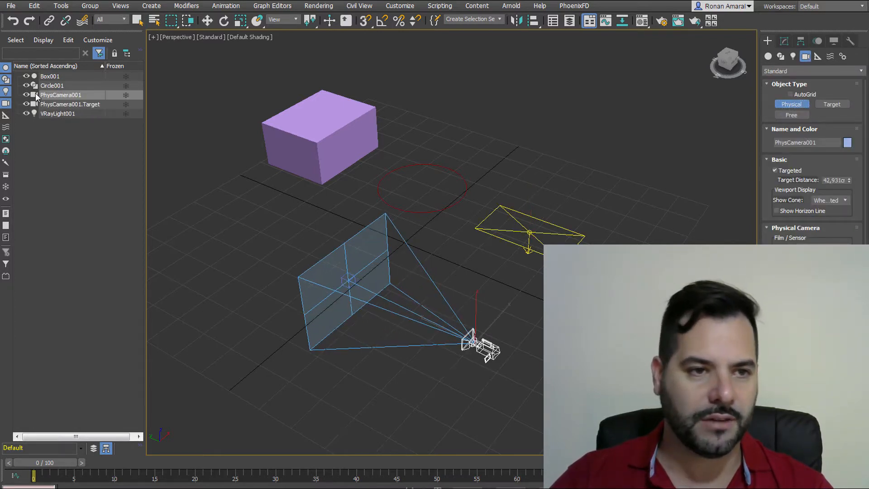
- Turn off the geometry, shape, light and camera filters in the Scene Explorer and deselect the camera
left_click(6, 68)
left_click(6, 79)
left_click(6, 91)
left_click(5, 103)
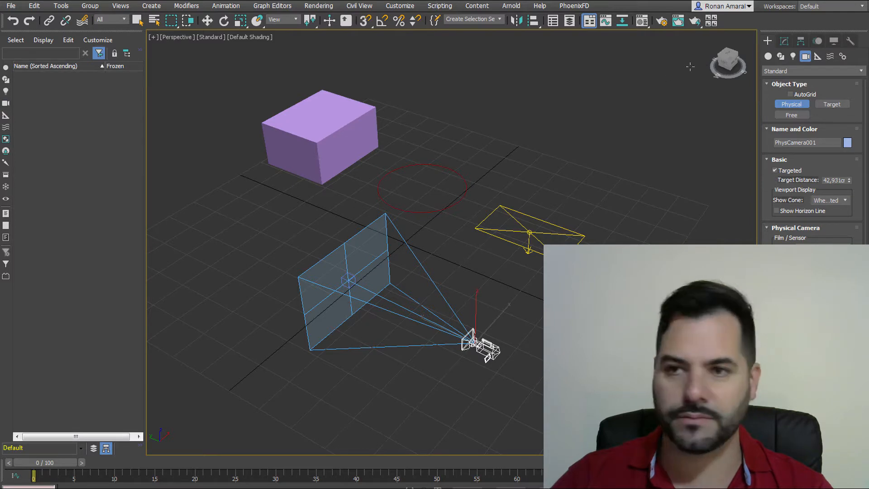
left_click(783, 42)
left_click(767, 40)
left_click(621, 100)
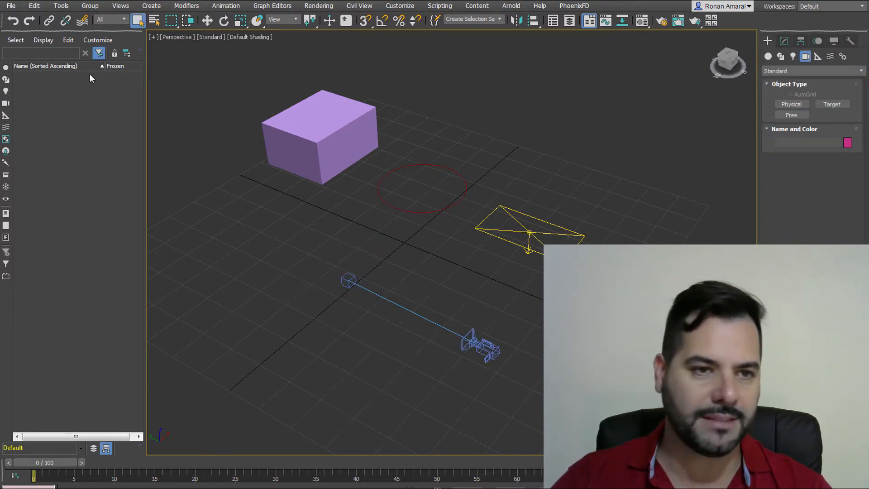
- Turn the geometry, shape, light and camera filters back on one by one, selecting a listed object of each category, and clear the selection
left_click(5, 68)
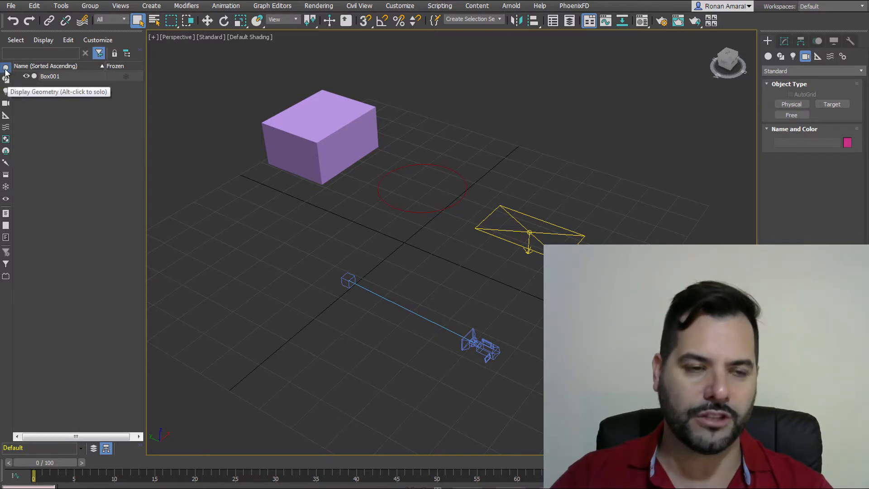
left_click(45, 77)
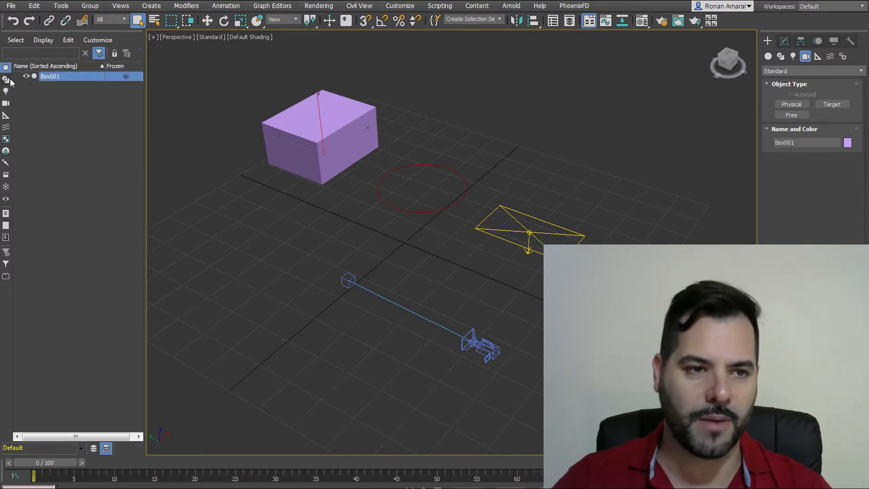
left_click(7, 80)
left_click(48, 85)
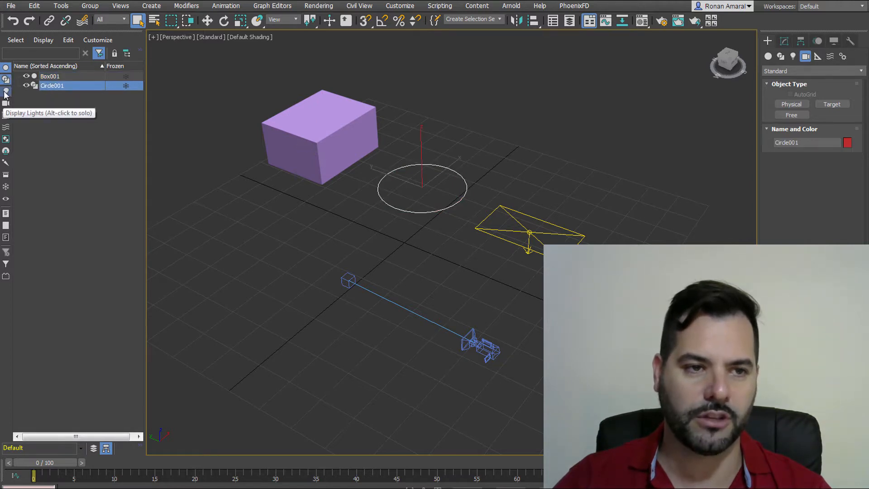
left_click(6, 92)
left_click(52, 94)
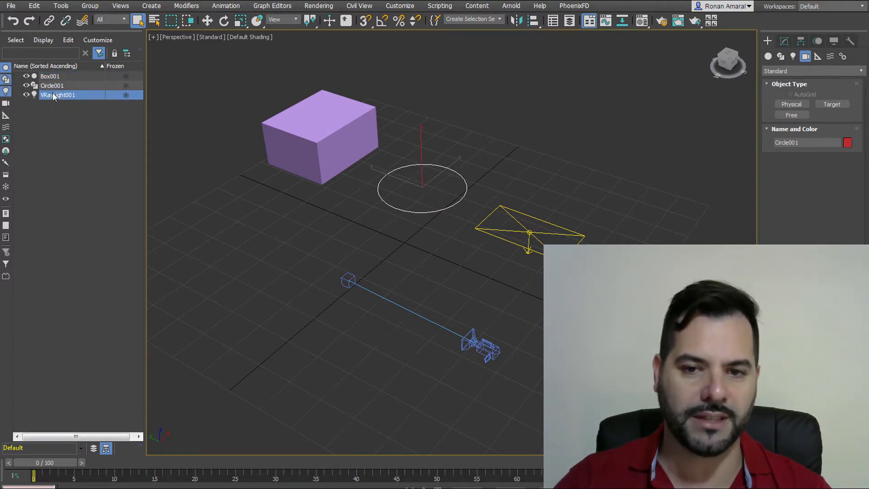
left_click(6, 105)
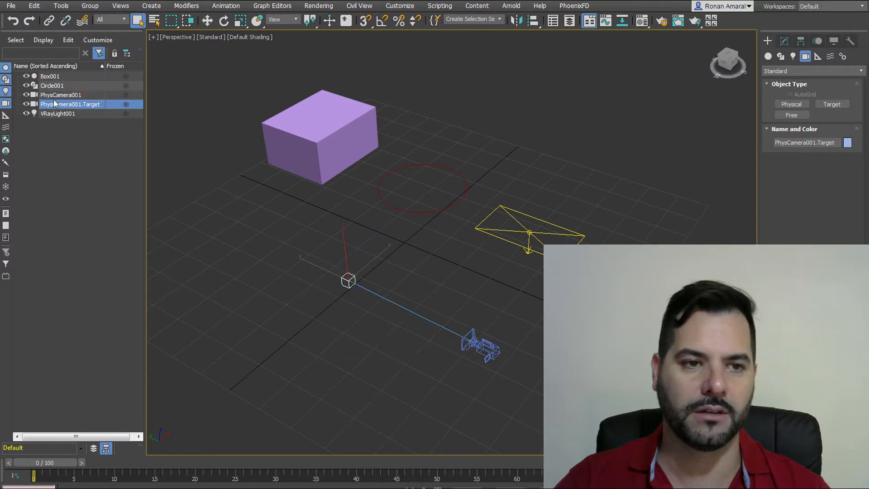
left_click(73, 158)
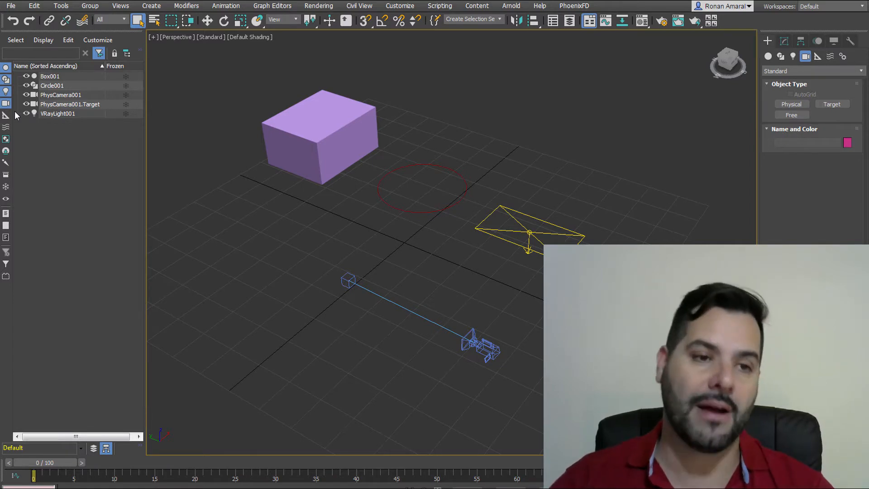
- Filter the Scene Explorer to lights only, select the VRayLight from the list and deselect it
left_click(5, 76)
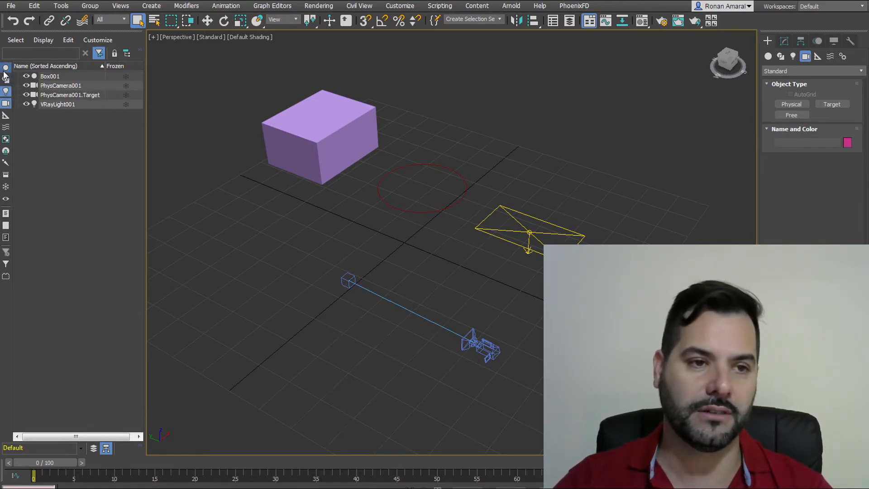
left_click(5, 67)
left_click(5, 103)
left_click(59, 76)
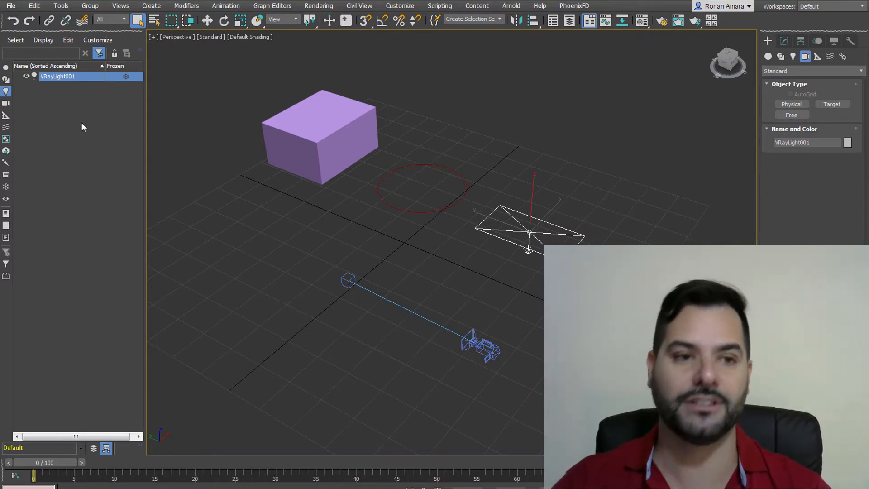
left_click(171, 131)
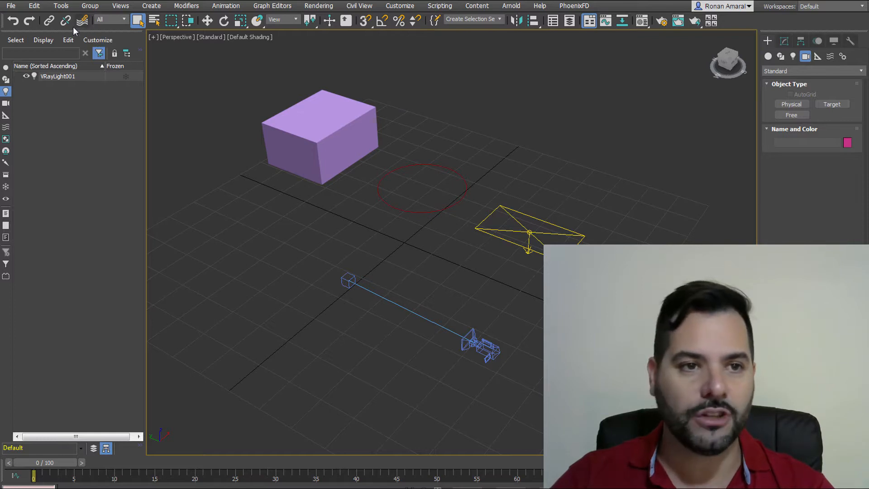
left_click(14, 21)
left_click(28, 22)
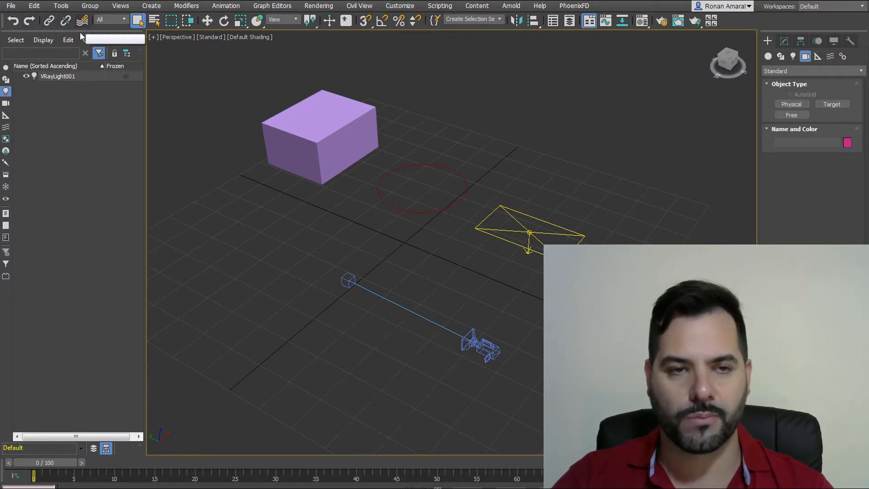
- Select the box and examine the object list and category filters in Select From Scene, closing it without choosing anything
left_click(324, 132)
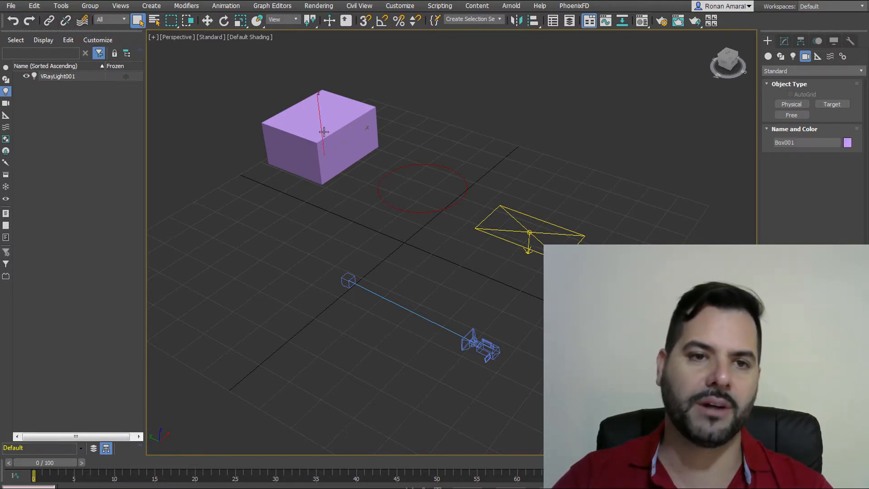
left_click(155, 24)
left_click_drag(110, 3, 276, 74)
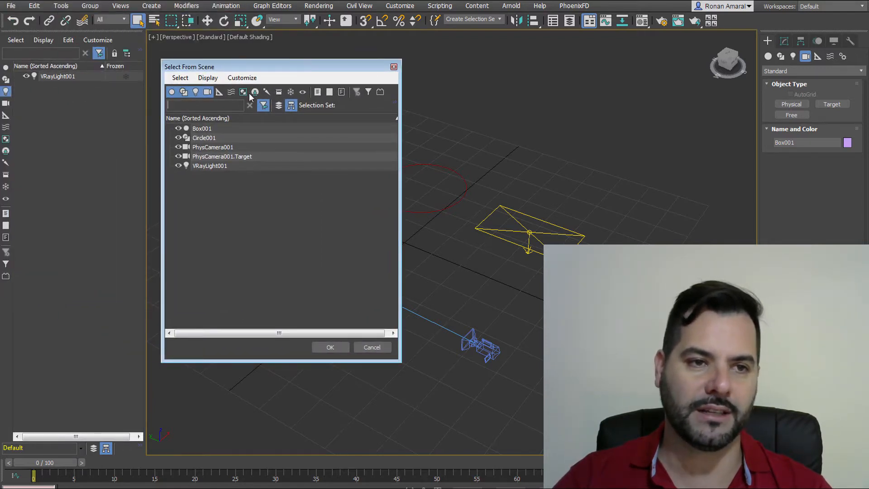
left_click(393, 67)
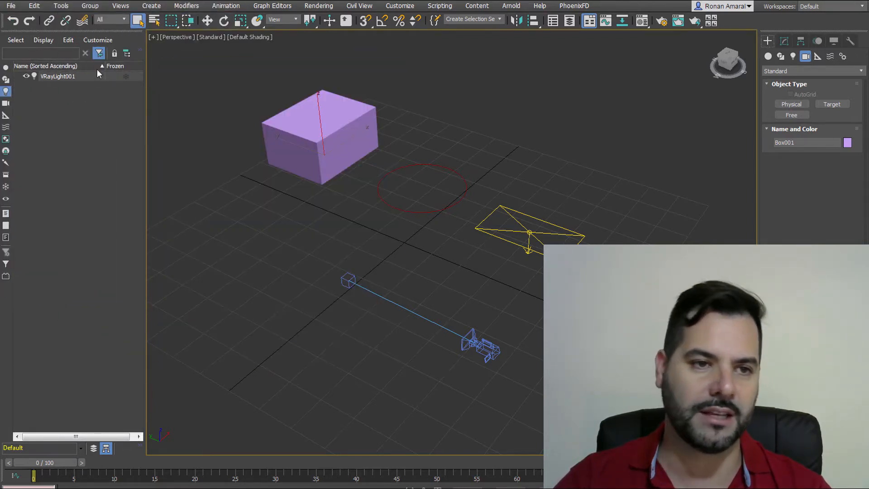
- Set the selection region to circular and select the circle, the light and the camera with it
left_click(171, 23)
left_click_drag(171, 23, 173, 54)
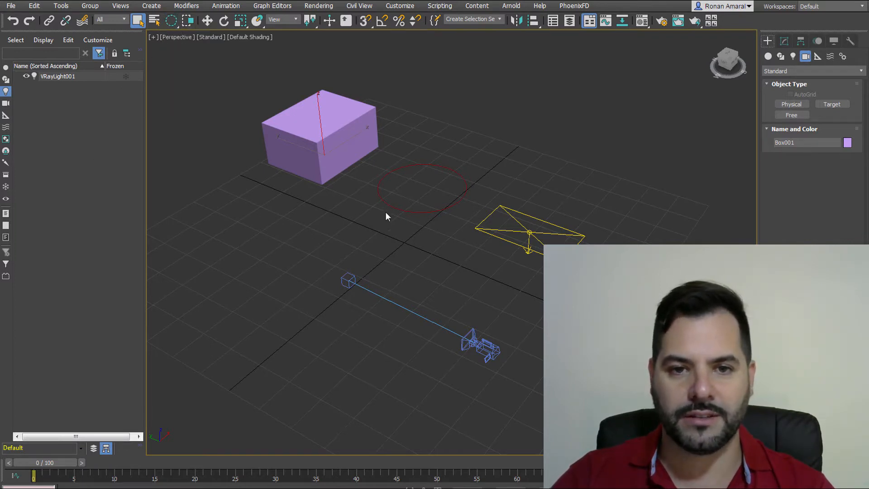
left_click_drag(385, 210, 430, 209)
left_click_drag(488, 257, 466, 195)
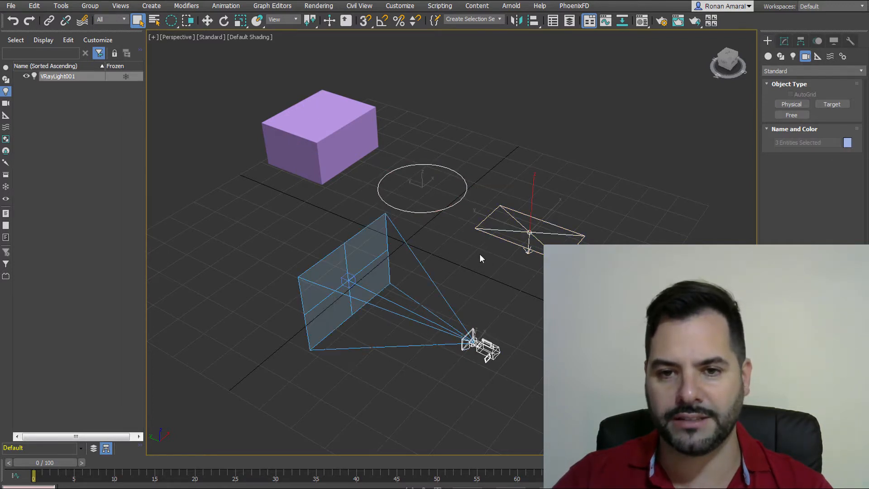
- Return to the rectangular selection region, draw regions around the box and the light, and clear the selection
left_click_drag(171, 21, 171, 36)
left_click_drag(220, 73, 389, 196)
left_click_drag(398, 106, 585, 277)
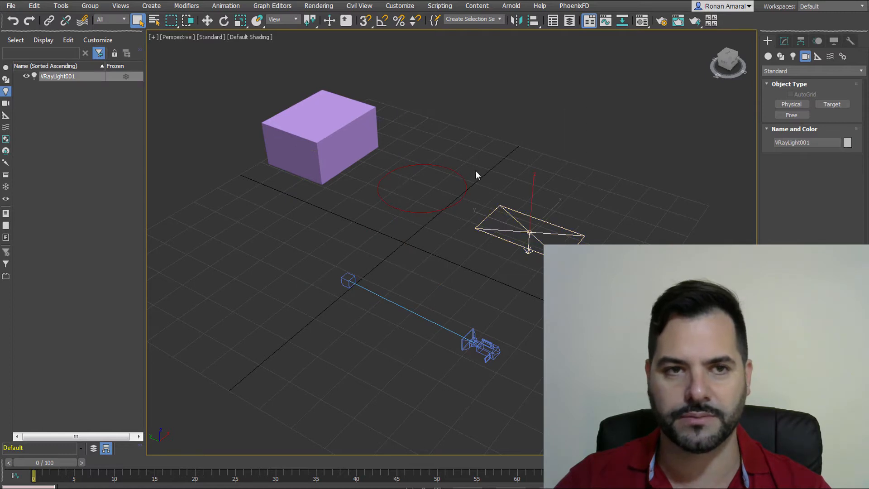
left_click(434, 127)
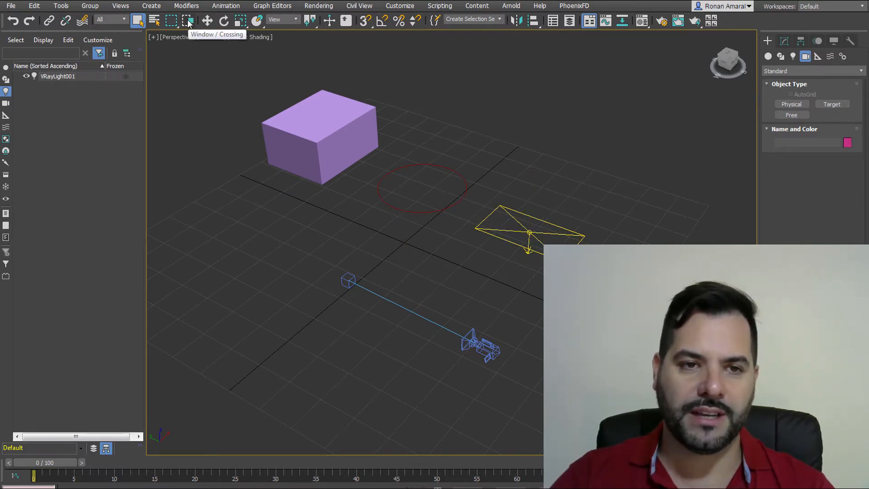
- Switch region selection to Window mode and draw rectangles that only partly enclose the box
left_click(189, 21)
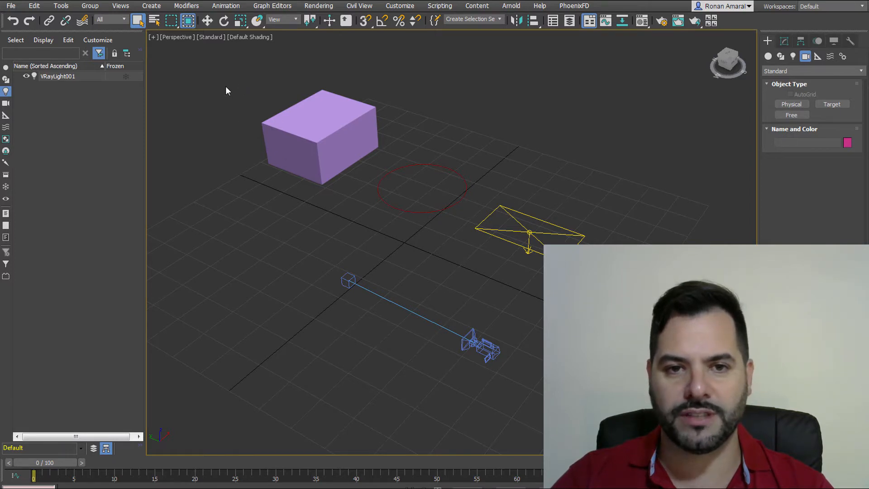
left_click_drag(225, 86, 343, 191)
left_click_drag(240, 83, 338, 188)
- Switch region selection back to Crossing mode, select the box with rectangles that only partly cover it, and clear the selection
left_click(191, 25)
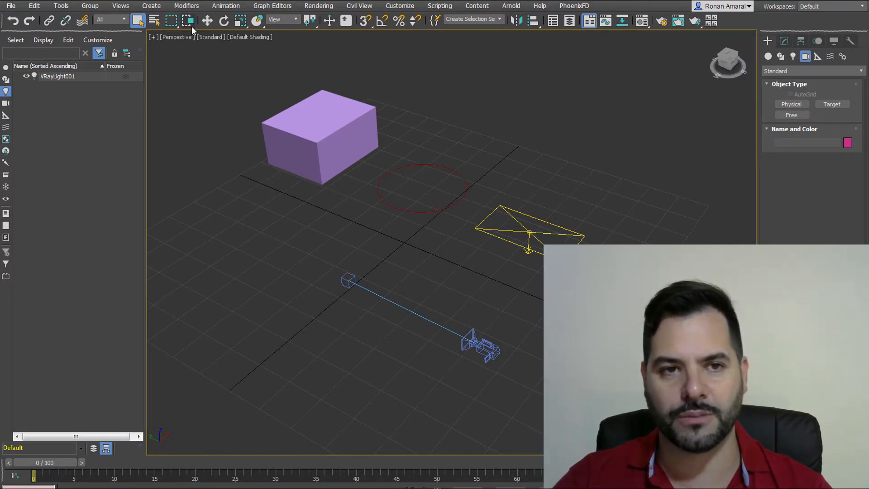
left_click_drag(235, 83, 303, 173)
left_click_drag(267, 128, 297, 168)
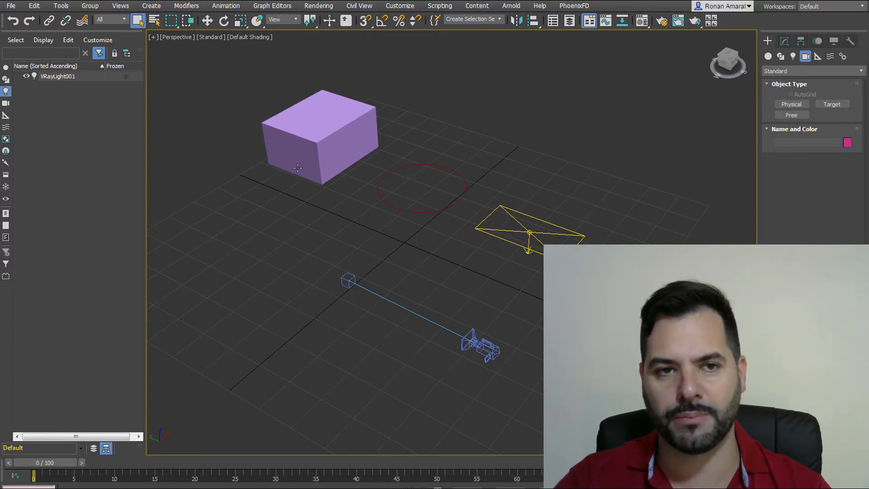
left_click_drag(242, 89, 319, 167)
left_click_drag(243, 73, 314, 162)
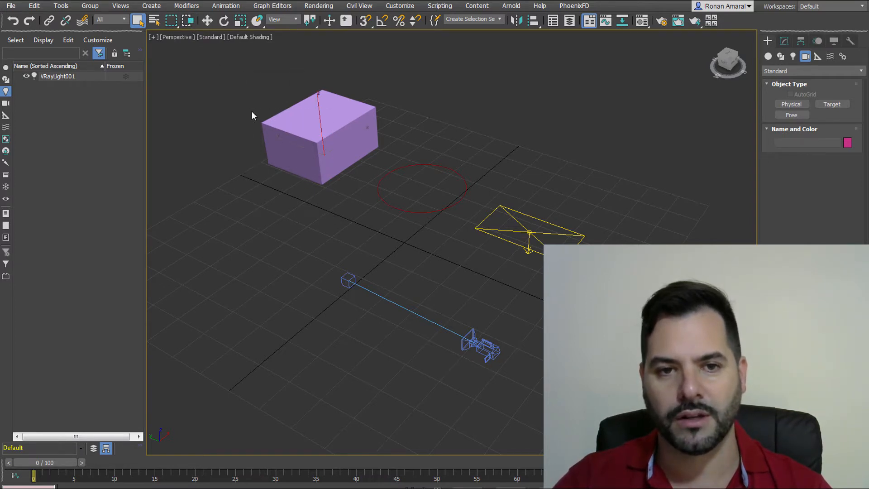
left_click(279, 89)
left_click_drag(280, 89, 318, 139)
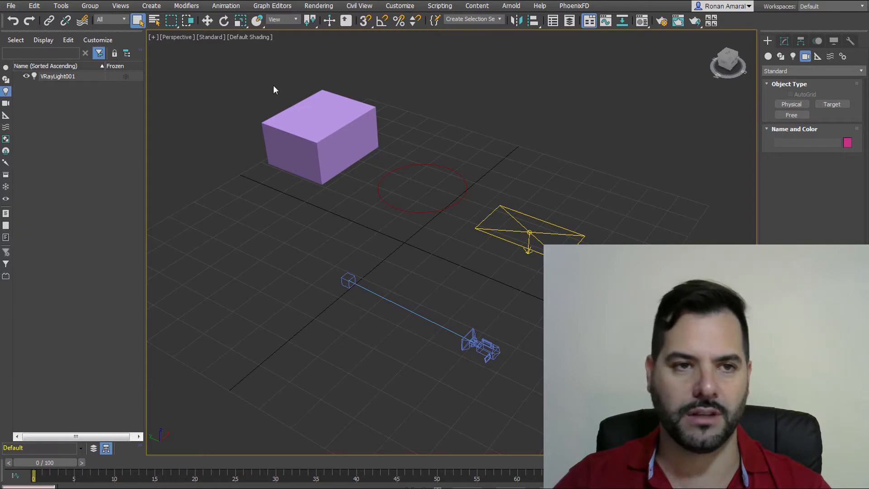
left_click(34, 5)
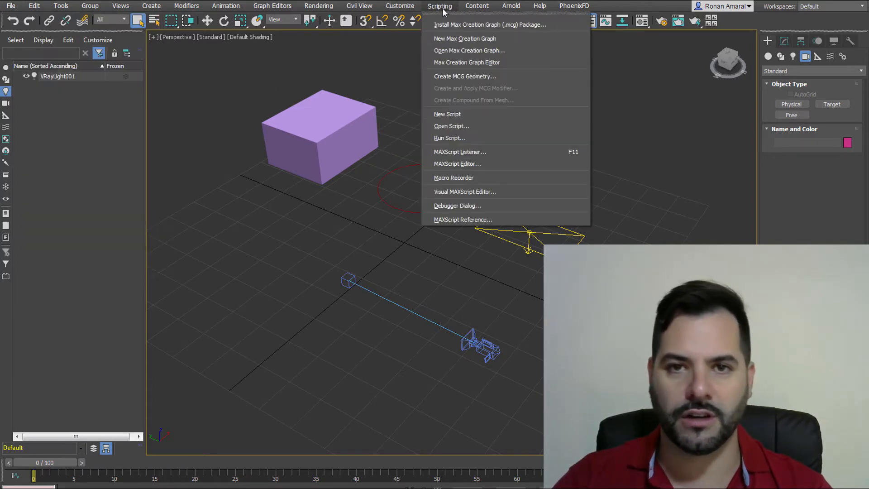
- Examine the scene selection settings in the general preferences and leave the preferences without applying changes
mouse_move(410, 6)
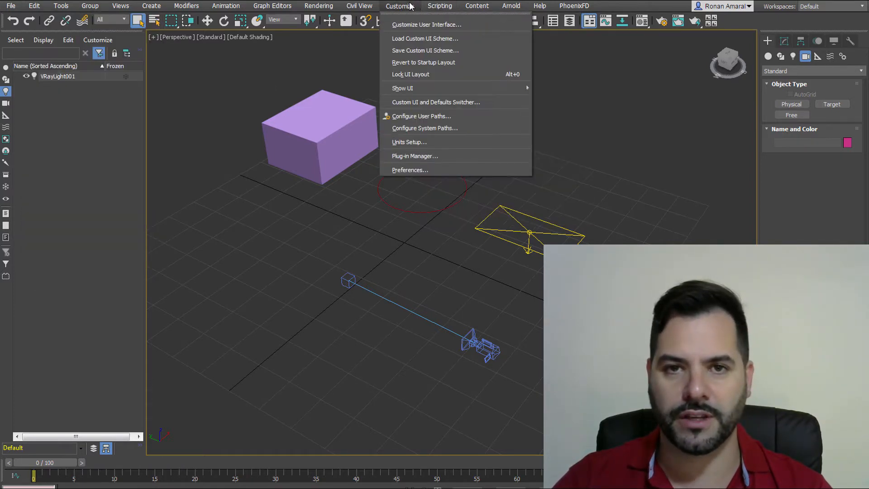
left_click(435, 170)
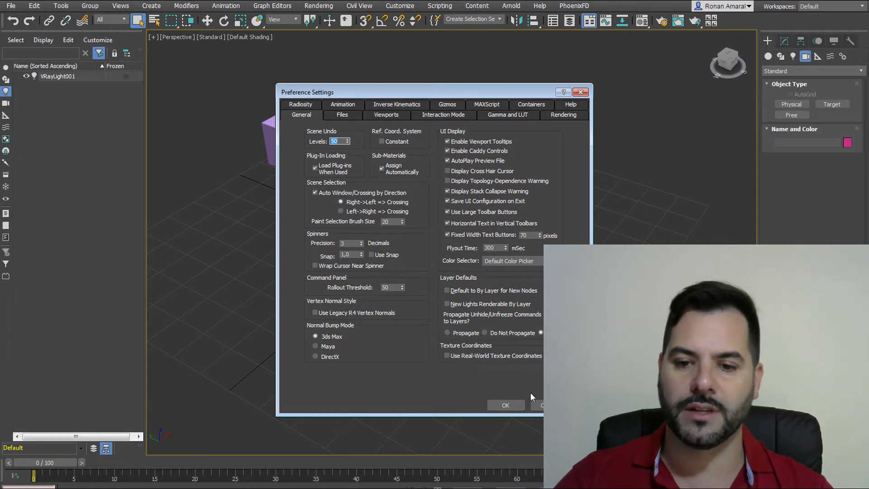
left_click(541, 405)
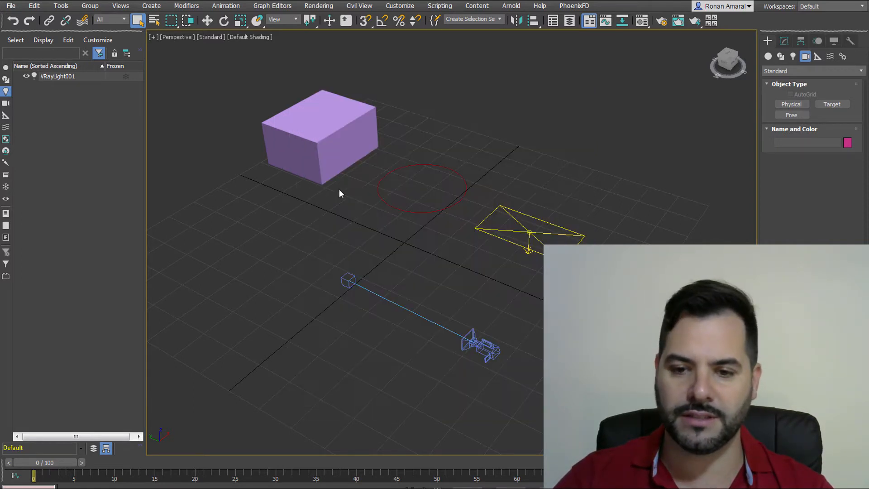
- Draw selection rectangles over the box, the circle and the light, pick the light directly, and clear the selection
left_click_drag(294, 136, 335, 178)
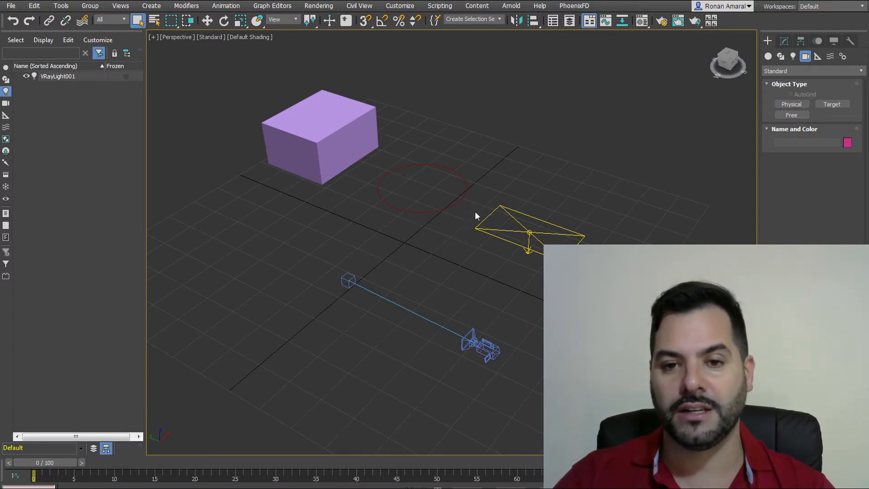
left_click(424, 208)
left_click_drag(353, 177, 447, 219)
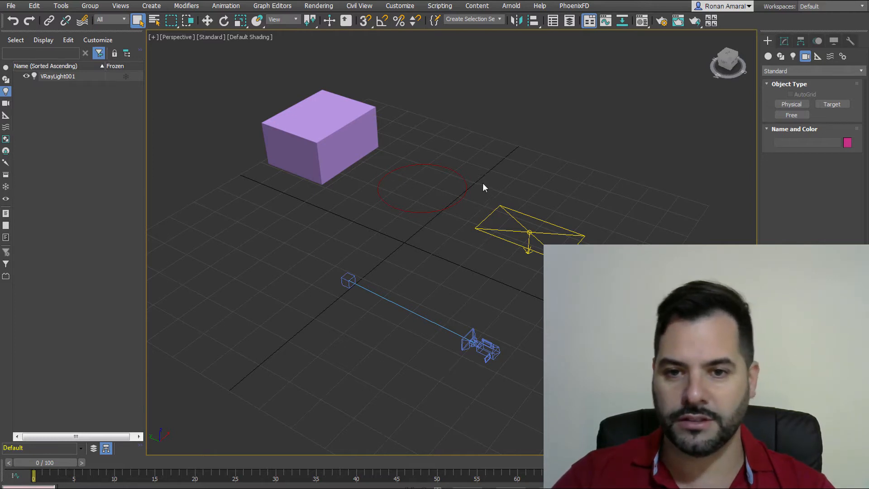
left_click_drag(475, 171, 581, 235)
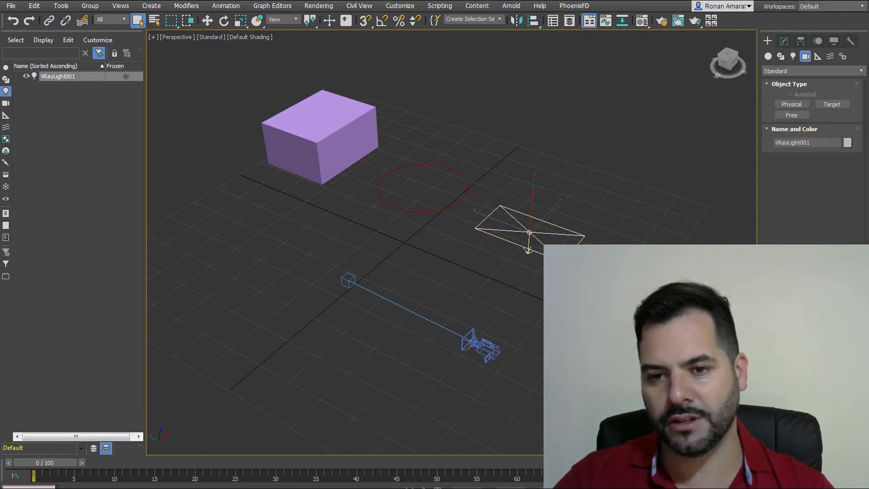
left_click(485, 184)
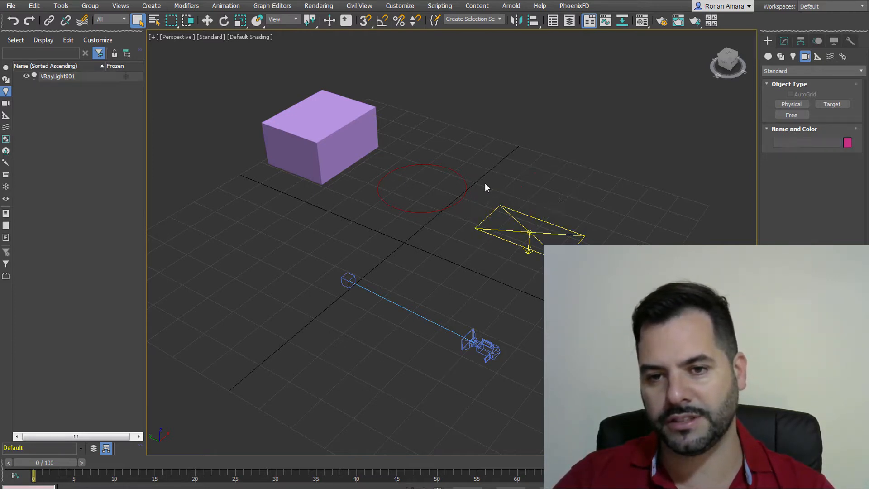
left_click(511, 235)
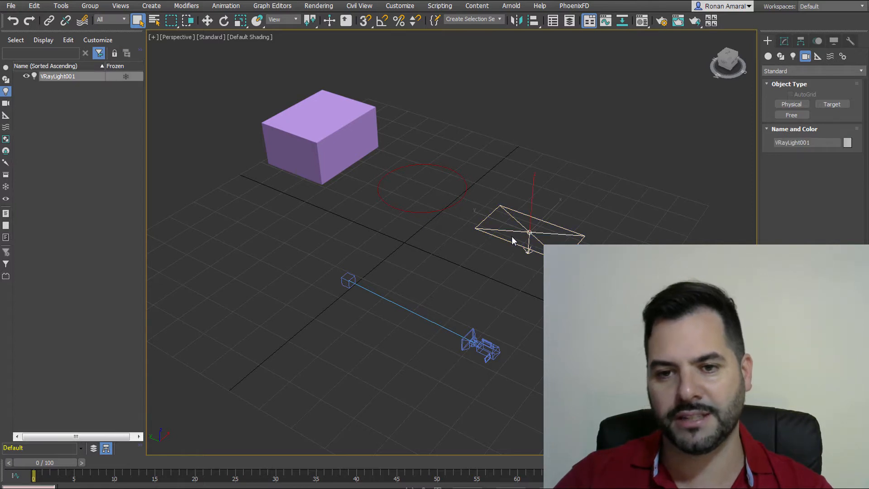
left_click(477, 140)
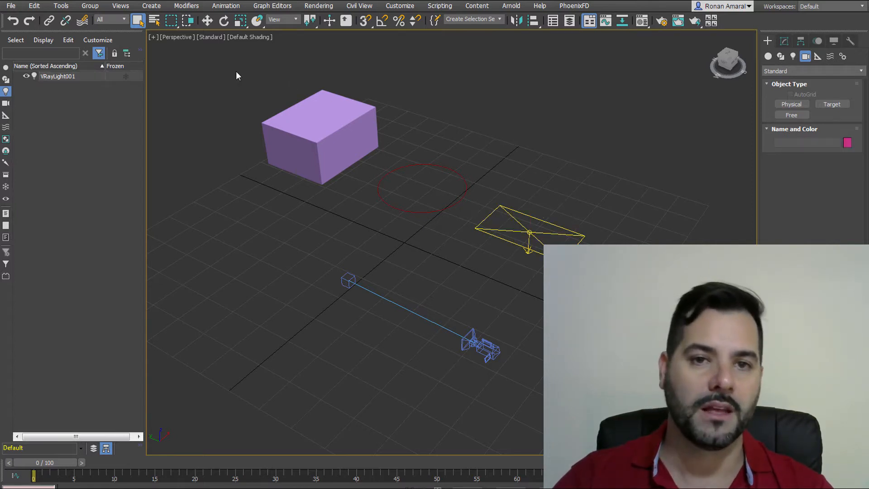
left_click(310, 21)
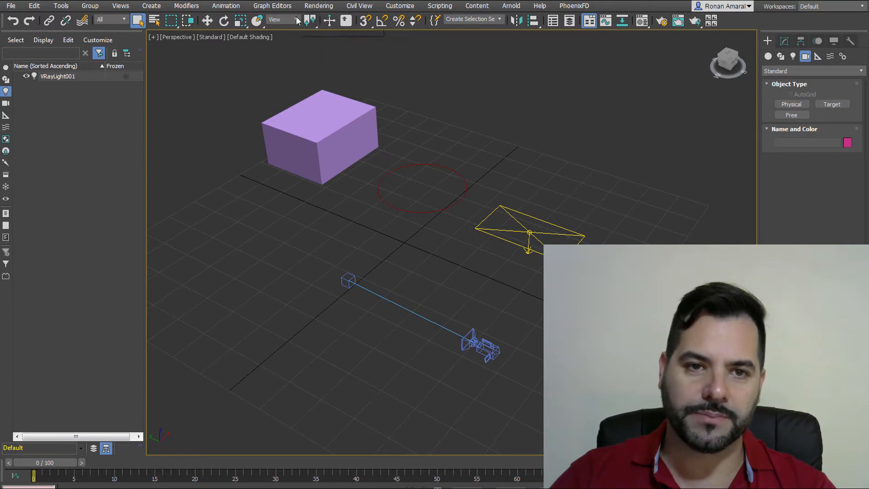
left_click(295, 20)
left_click(295, 18)
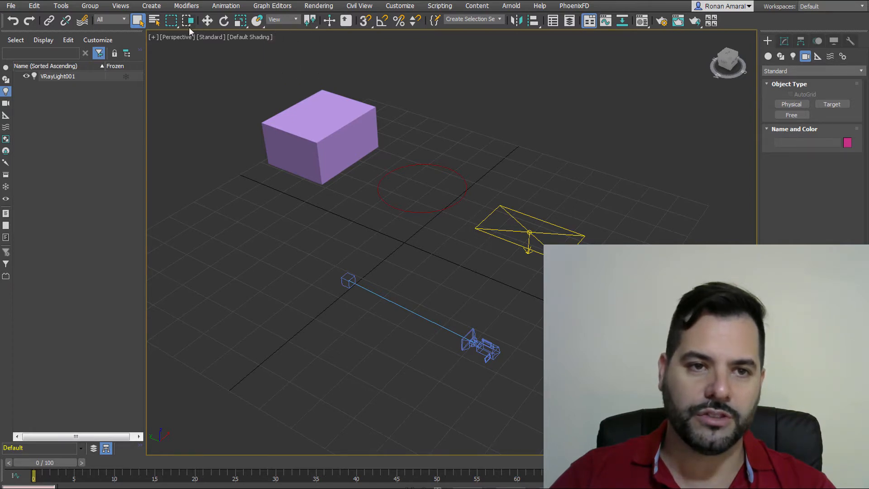
- Limit the selection filter to Shapes, try a region over the camera and select the circle, and restore the filter to All with nothing selected
left_click(115, 19)
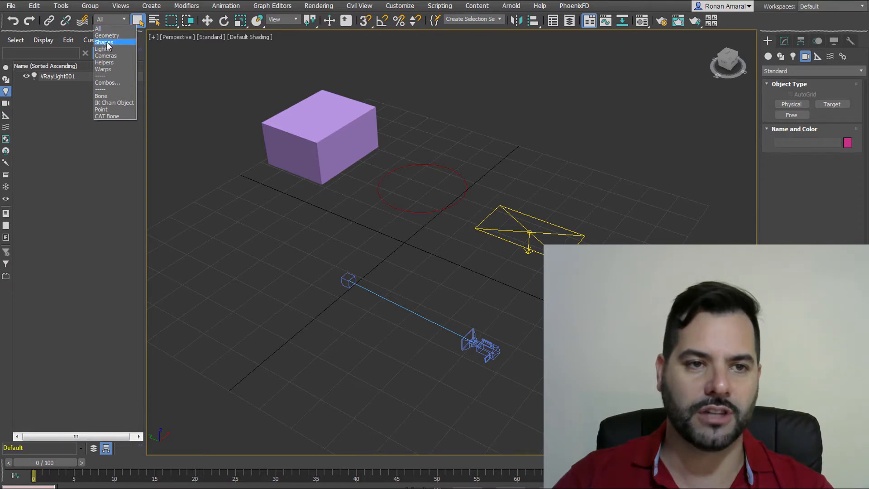
left_click(105, 42)
left_click_drag(341, 253, 499, 369)
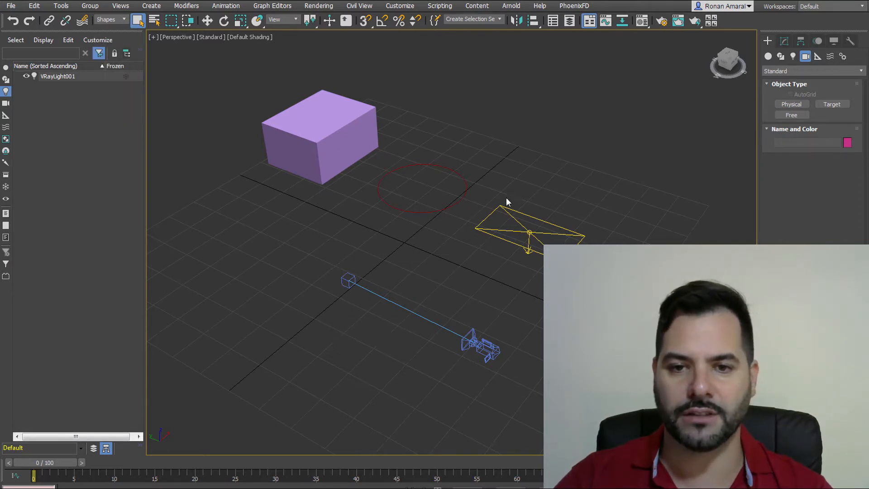
left_click(434, 211)
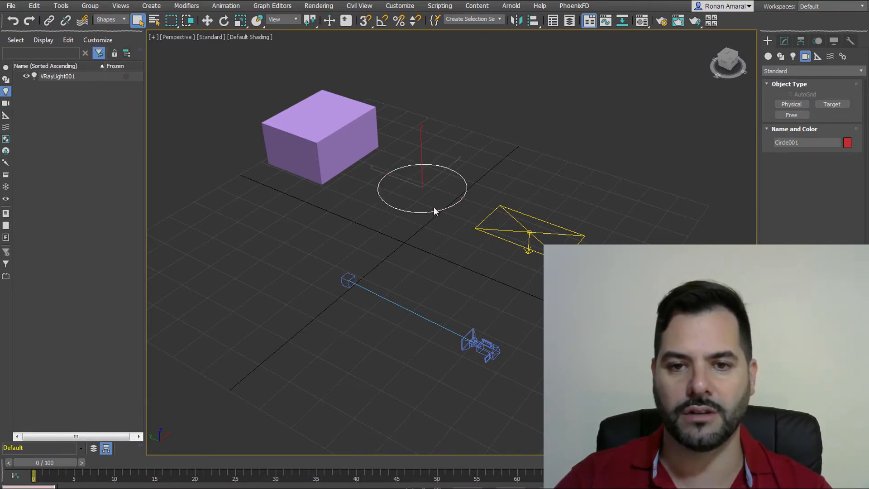
left_click(113, 19)
left_click(118, 28)
left_click(344, 51)
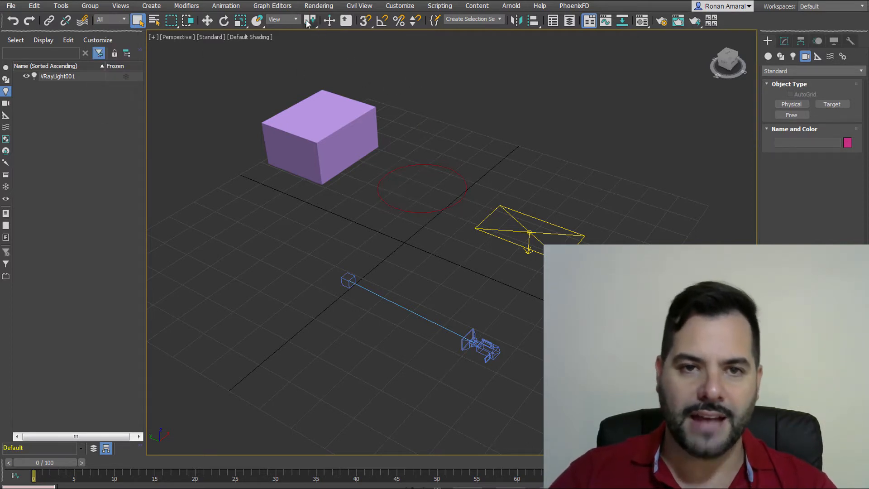
- Rotate the box and the circle together about their common selection center, and rotate them again about their individual pivot points
mouse_move(310, 22)
left_mouse_down()
mouse_move(312, 70)
mouse_move(310, 22)
left_mouse_up()
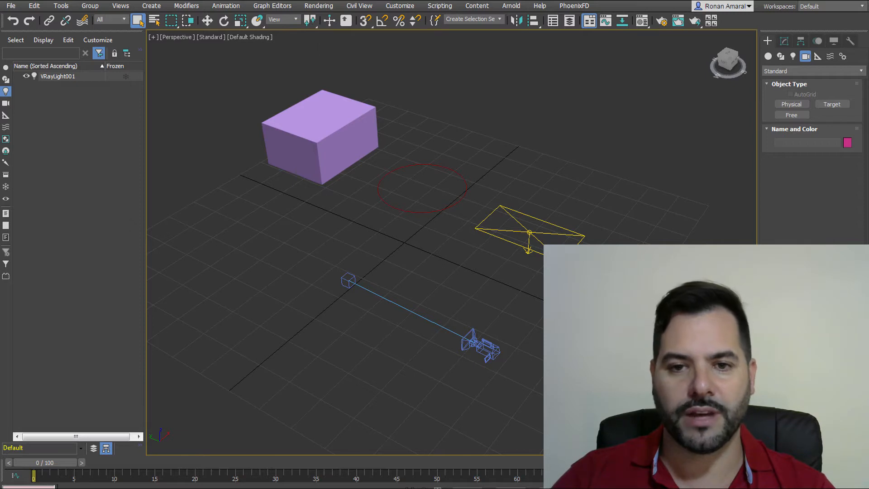
left_click_drag(322, 145, 323, 145)
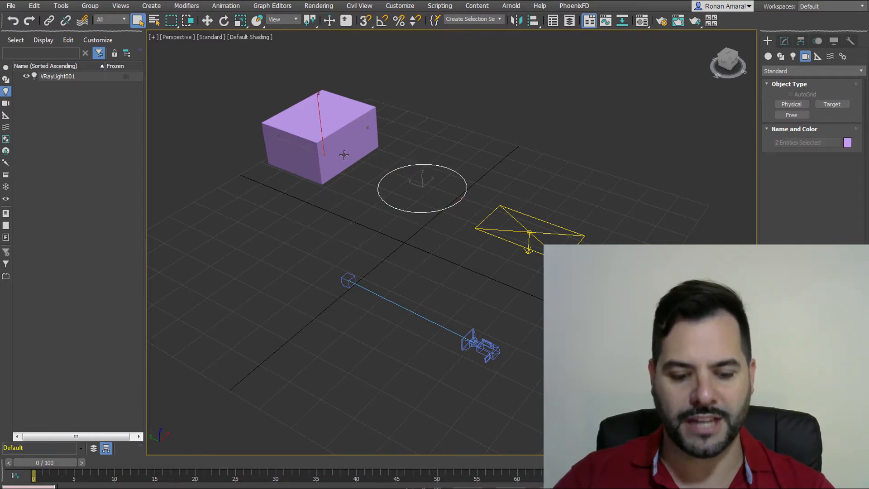
left_click_drag(313, 22, 310, 53)
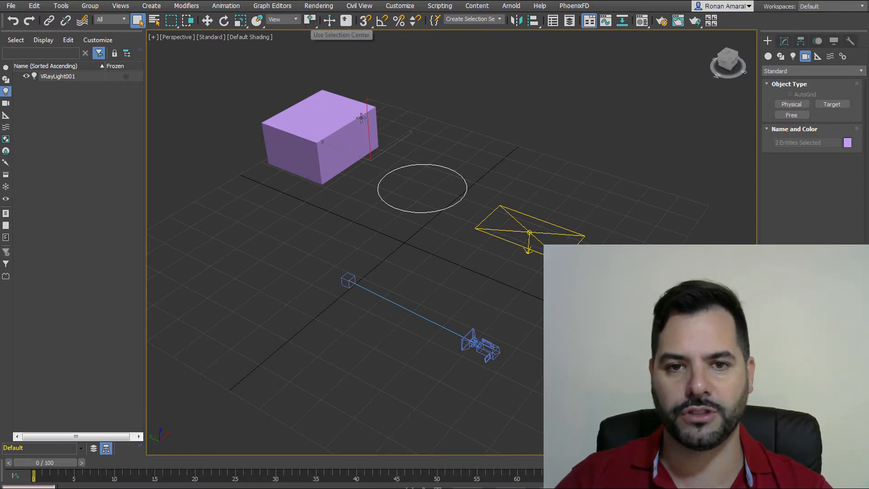
left_click(224, 21)
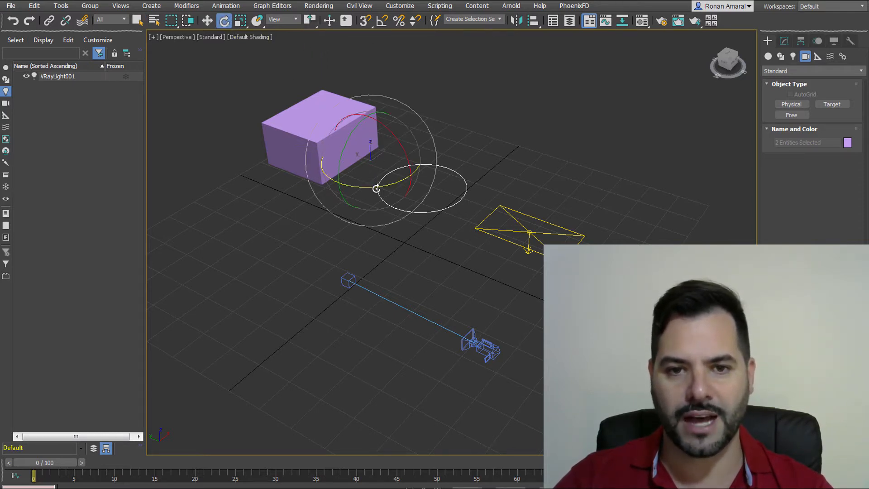
left_click_drag(374, 187, 398, 110)
left_click_drag(315, 21, 312, 40)
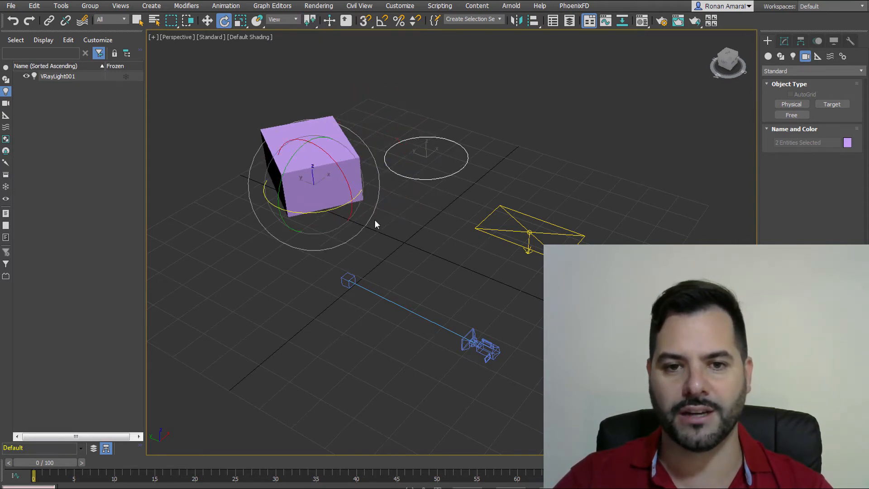
left_click_drag(339, 207, 539, 182)
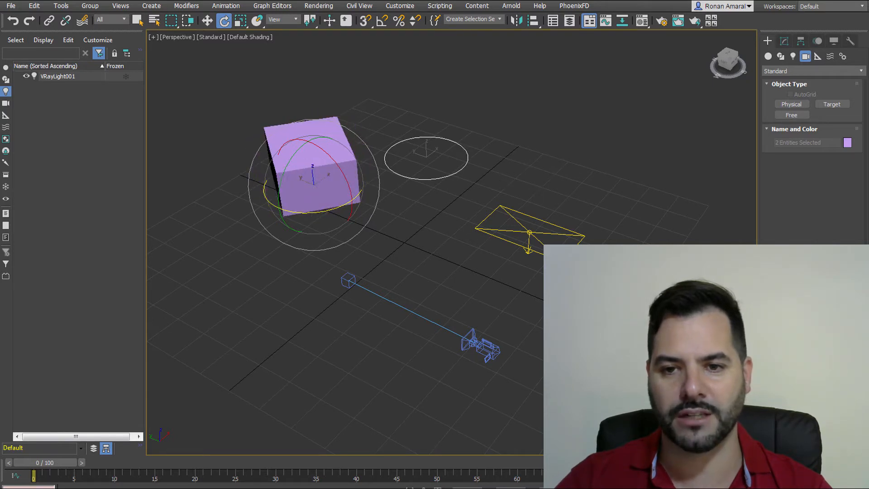
- Add the light to the selection, undo a trial rotation about individual pivots, and rotate all three objects about their selection center
left_click(527, 224, "ctrl")
left_click_drag(322, 222, 347, 204)
key("ctrl+z")
mouse_move(314, 21)
left_mouse_down()
mouse_move(311, 45)
mouse_move(310, 38)
left_mouse_up()
left_click_drag(406, 215, 618, 207)
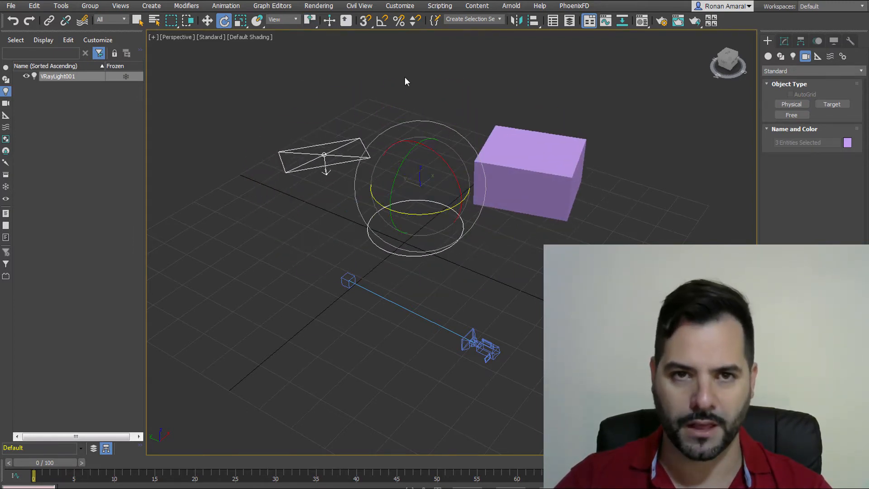
- Turn on the 3D snap and the angle snap
left_click(365, 20)
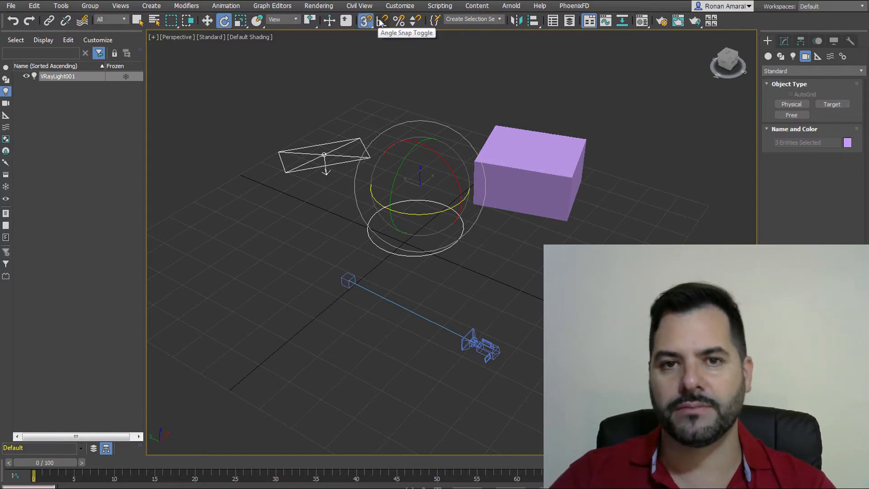
left_click(382, 21)
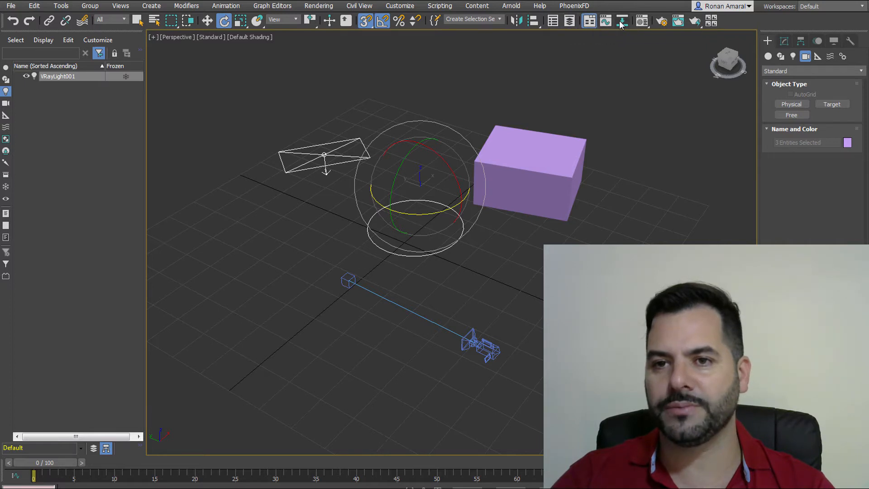
- Look at the Material Editor, the Render Setup and the Rendered Frame Window, and close all three
left_click(642, 21)
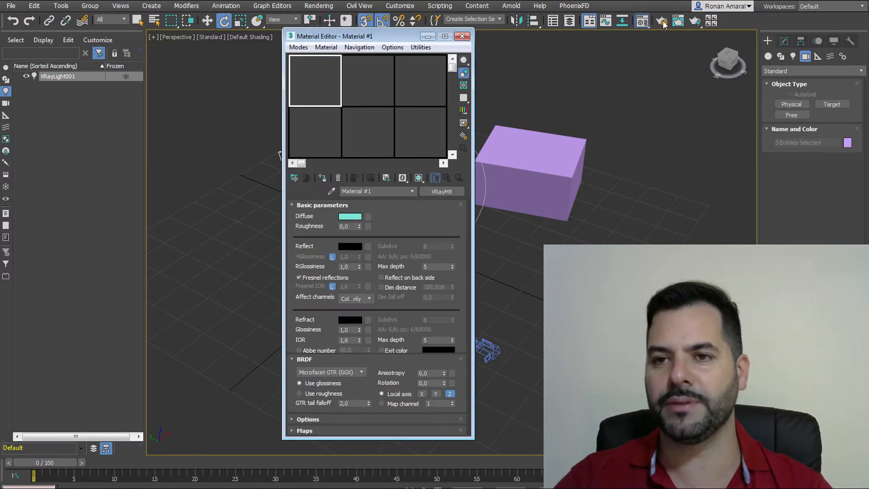
left_click(678, 22)
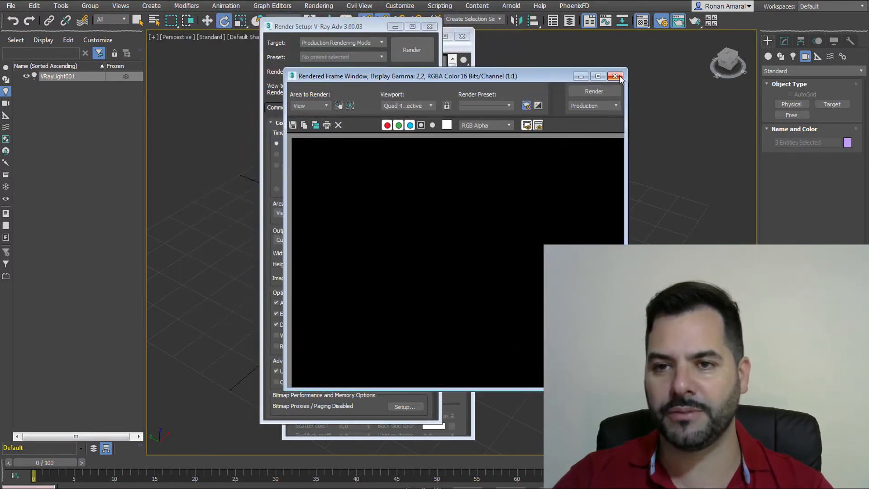
left_click(615, 76)
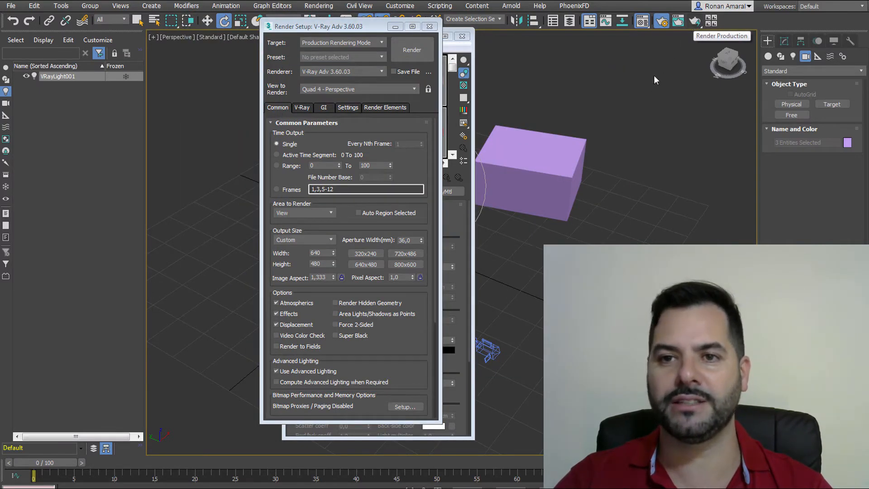
left_click(429, 26)
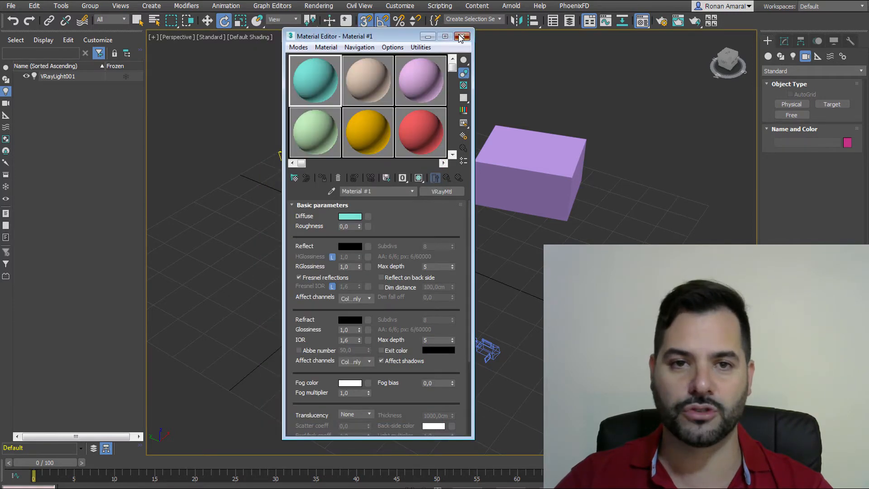
left_click(461, 37)
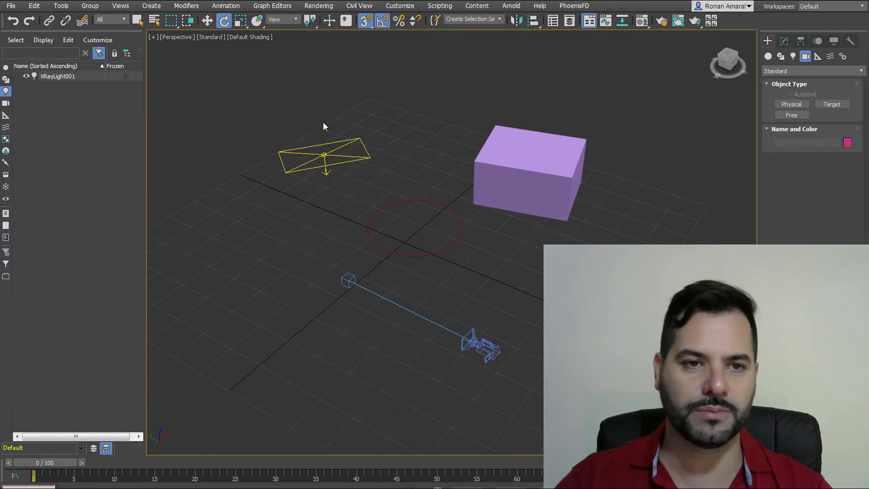
- Start a new scene with the New All option, discarding all the sample objects
left_click(11, 6)
mouse_move(26, 23)
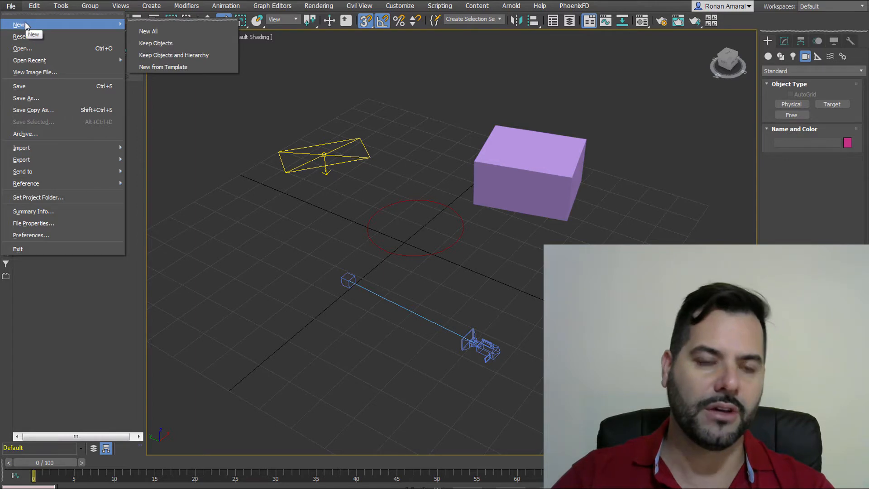
left_click(169, 31)
left_click(434, 271)
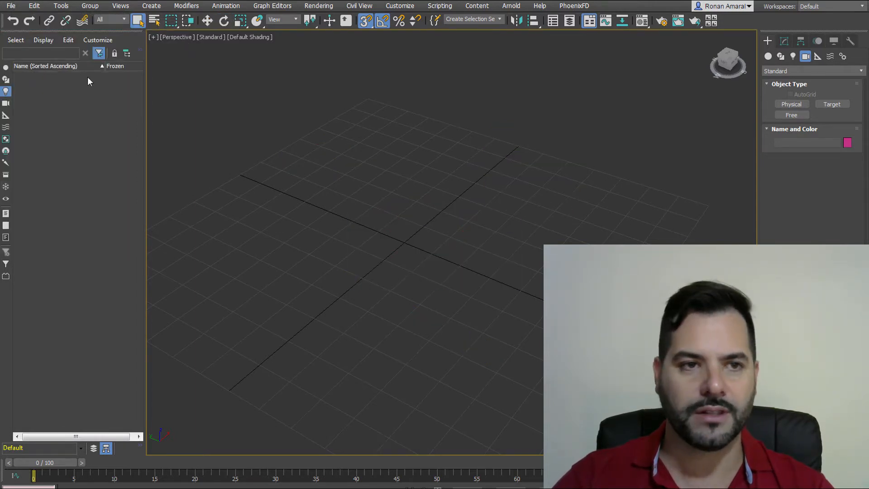
- Reset the program to its default four-viewport scene
left_click(11, 6)
left_click(27, 37)
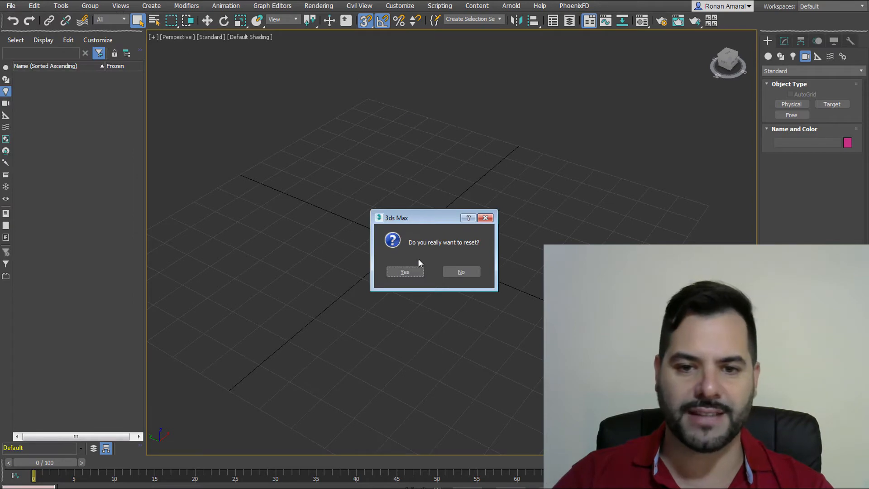
left_click(415, 273)
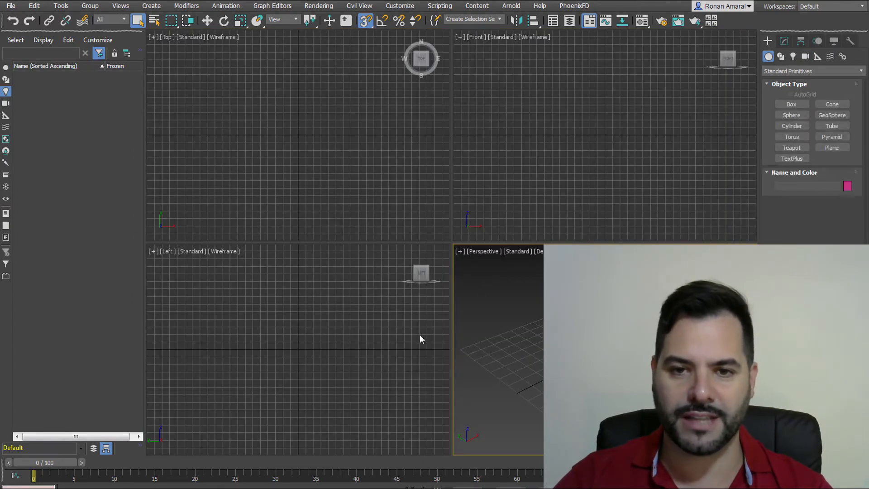
- Examine the file commands for opening, saving, archiving, importing, merging and exporting scenes
left_click(10, 6)
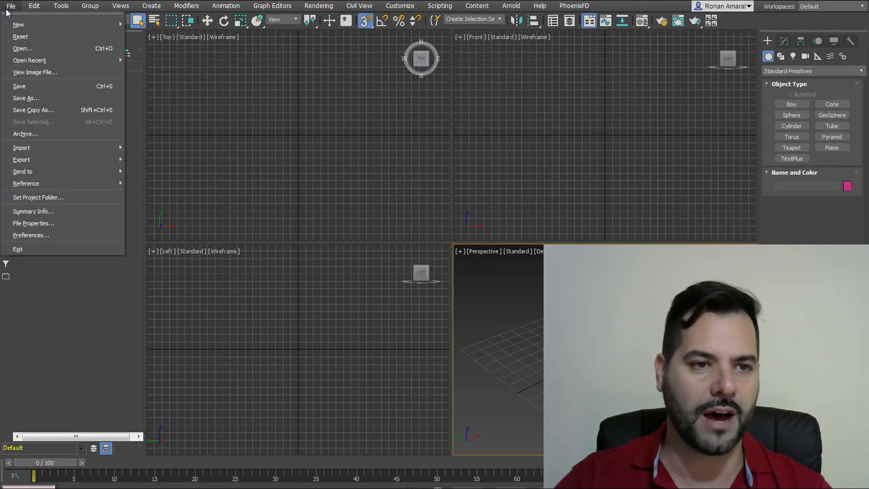
mouse_move(51, 62)
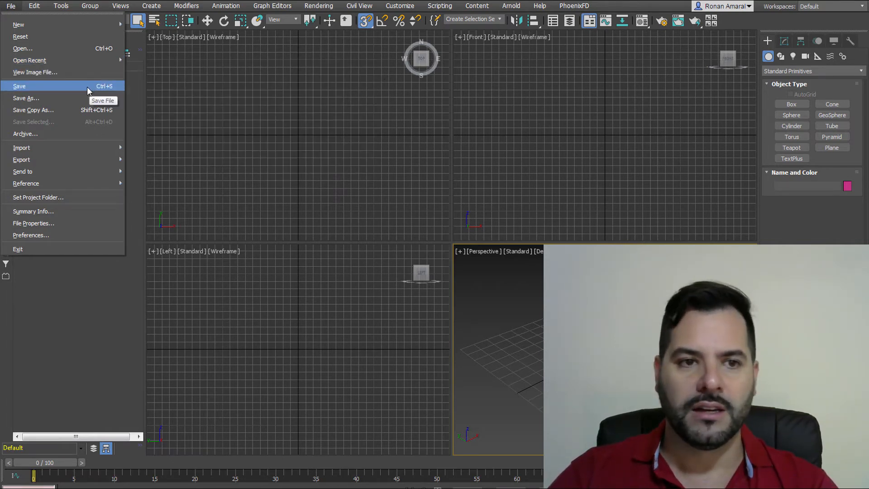
mouse_move(91, 149)
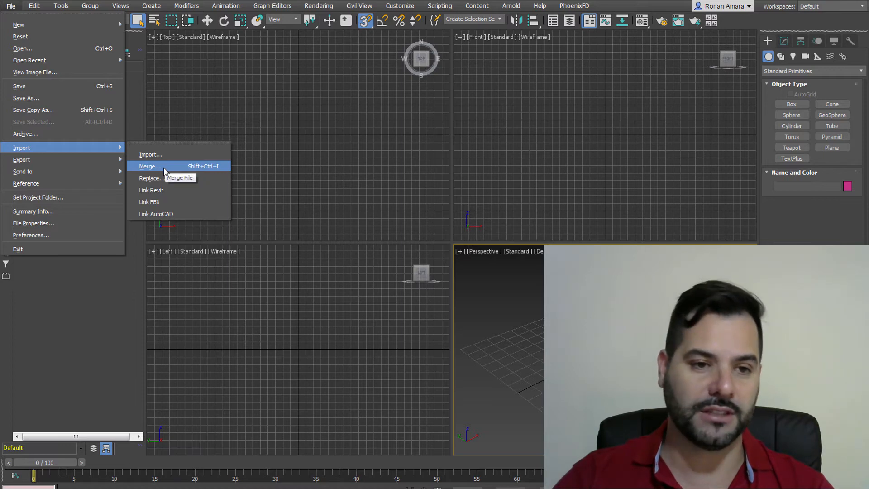
mouse_move(109, 163)
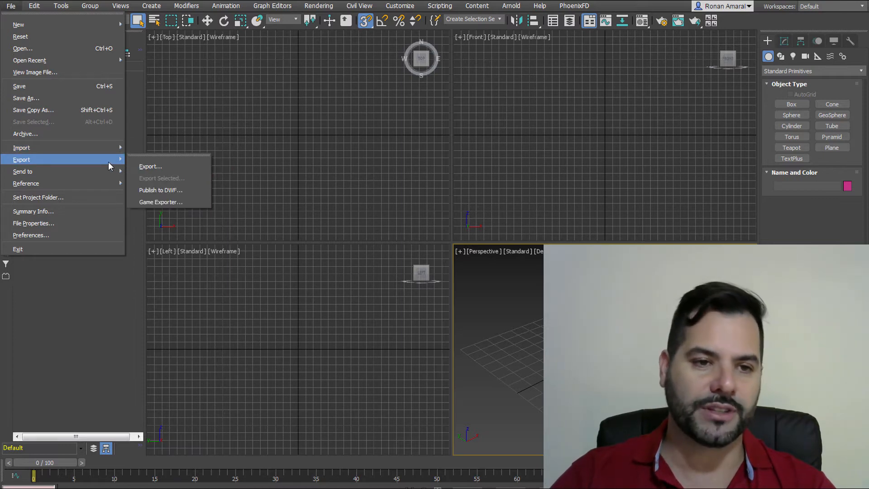
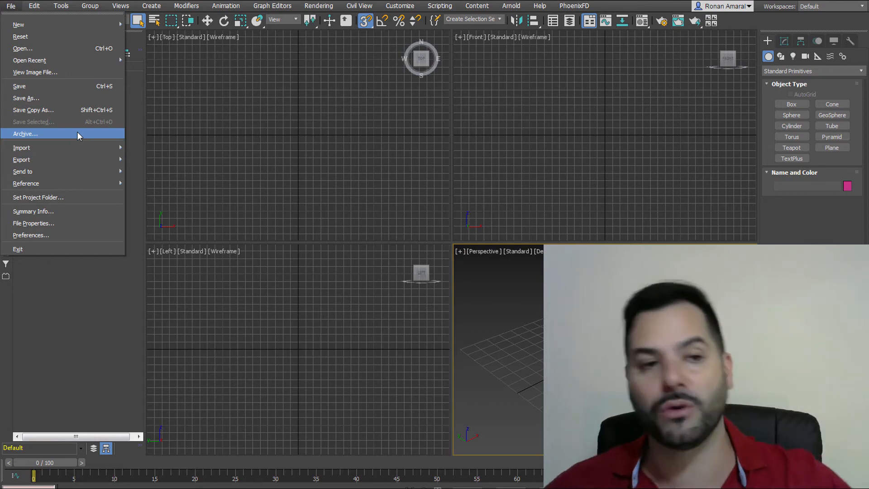
- Examine the editing commands, tools such as Mirror, Array and Align, and the modifier categories
mouse_move(34, 6)
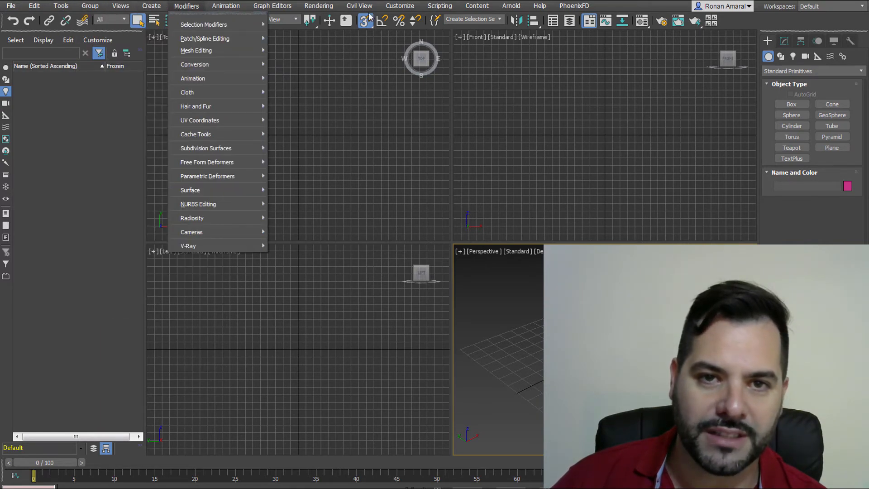
mouse_move(64, 5)
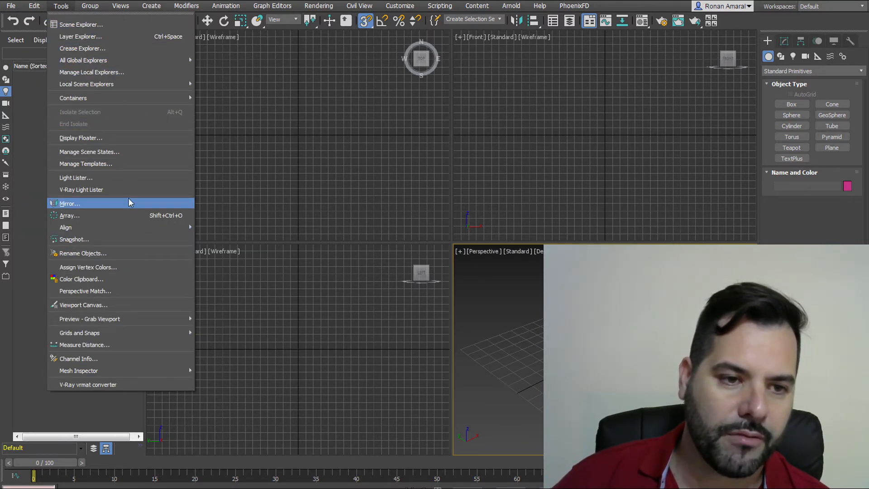
mouse_move(138, 227)
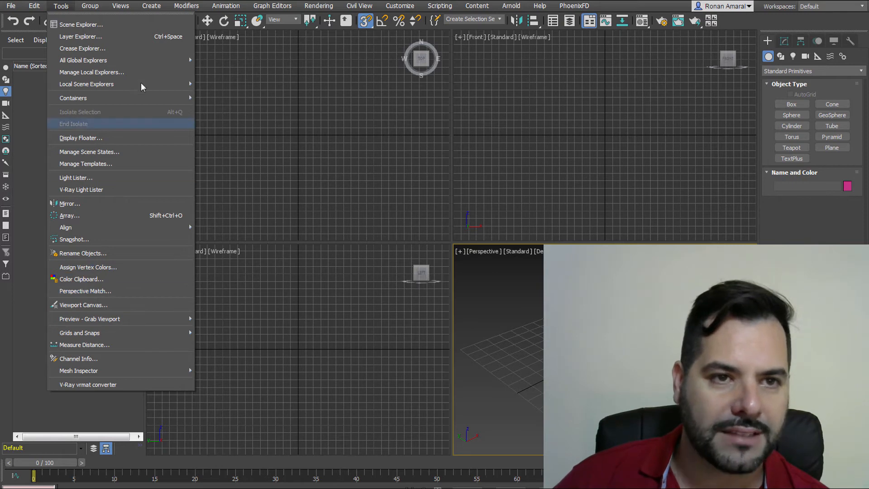
mouse_move(234, 11)
mouse_move(186, 7)
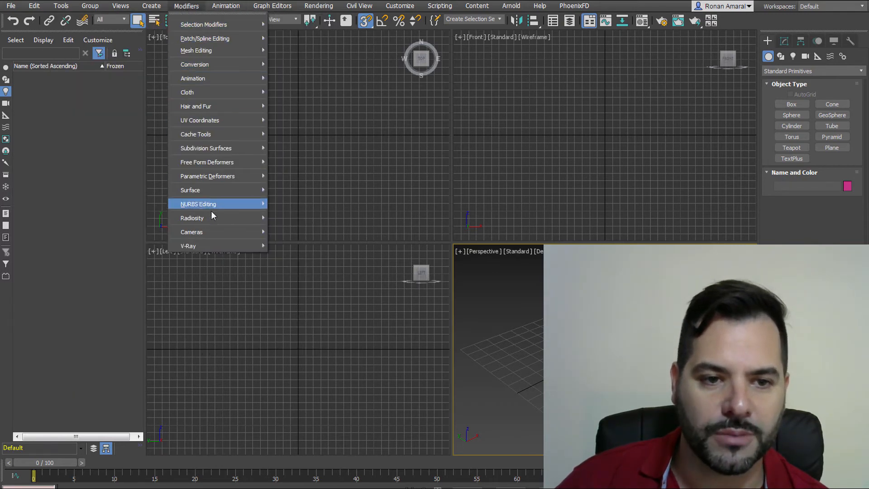
- Create a box about 39.8 cm long, 35.4 cm wide and 20 cm high, and browse the modifiers available for it
left_click(784, 40)
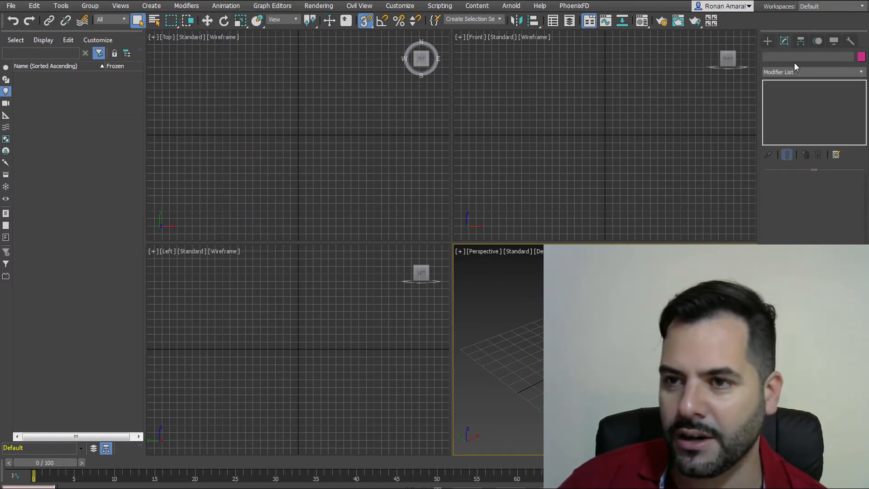
left_click(797, 72)
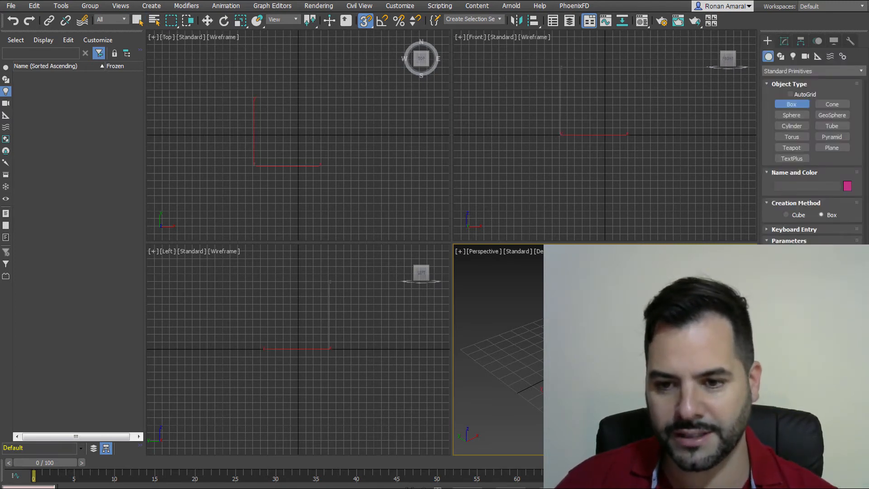
left_click(784, 41)
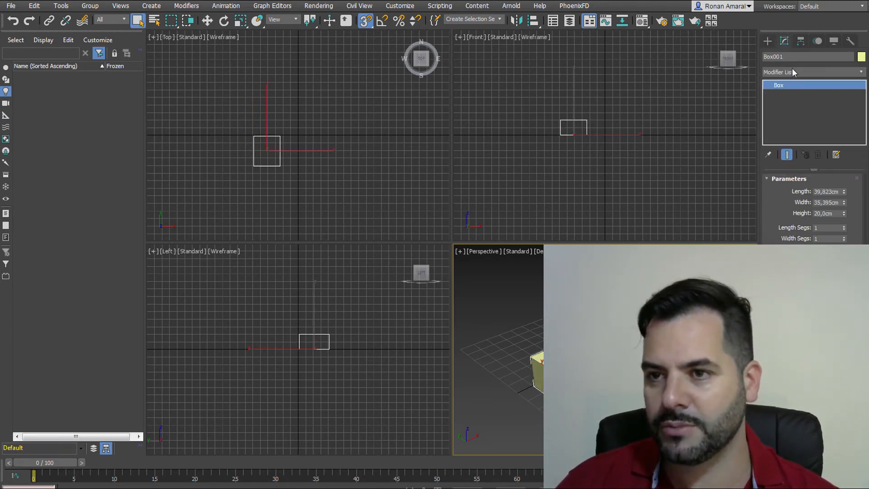
left_click(796, 73)
left_click_drag(862, 124, 862, 146)
- Compare the grouped modifier categories with the full modifier list and apply a Physique modifier to the box
left_click(183, 6)
left_click(183, 7)
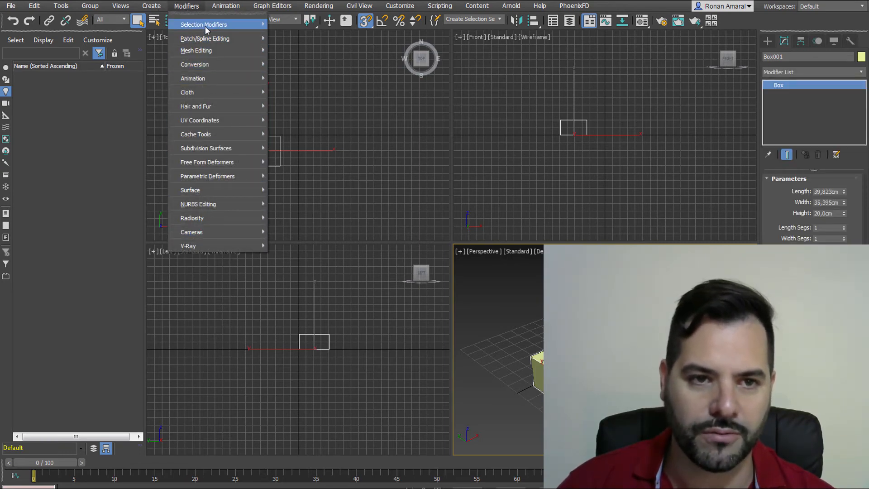
mouse_move(206, 41)
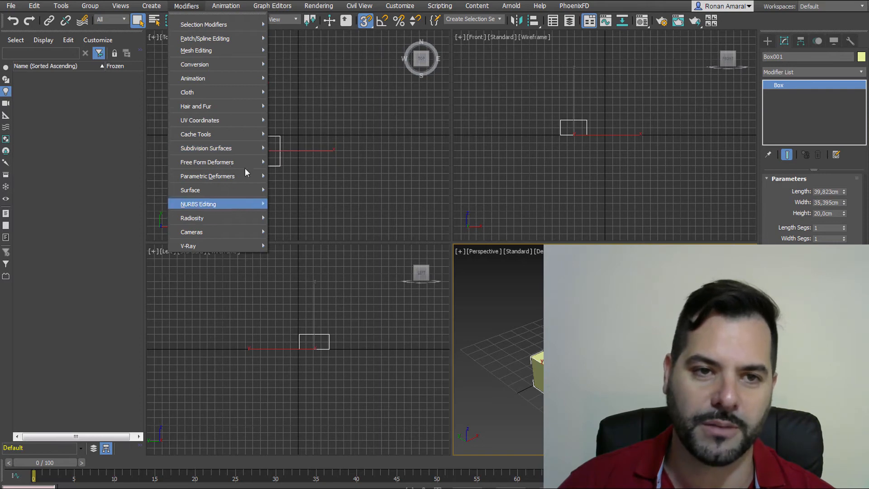
left_click(798, 73)
left_click(798, 73)
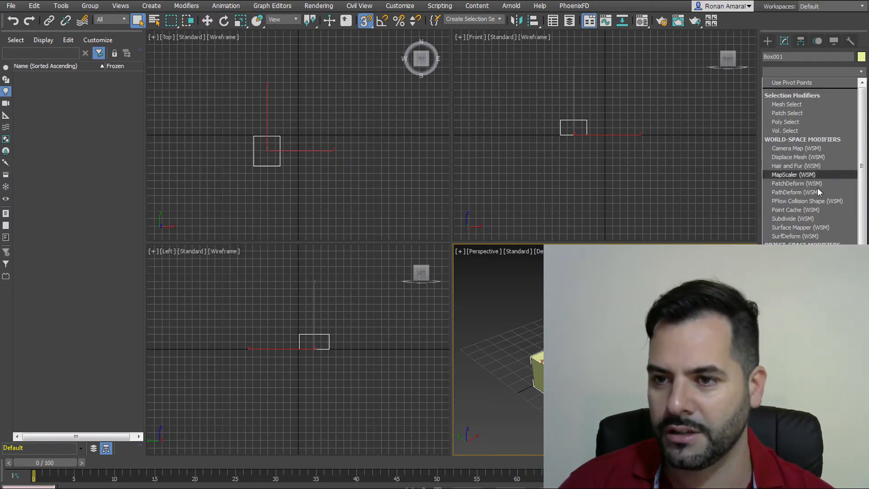
scroll(857, 239, "down", 15)
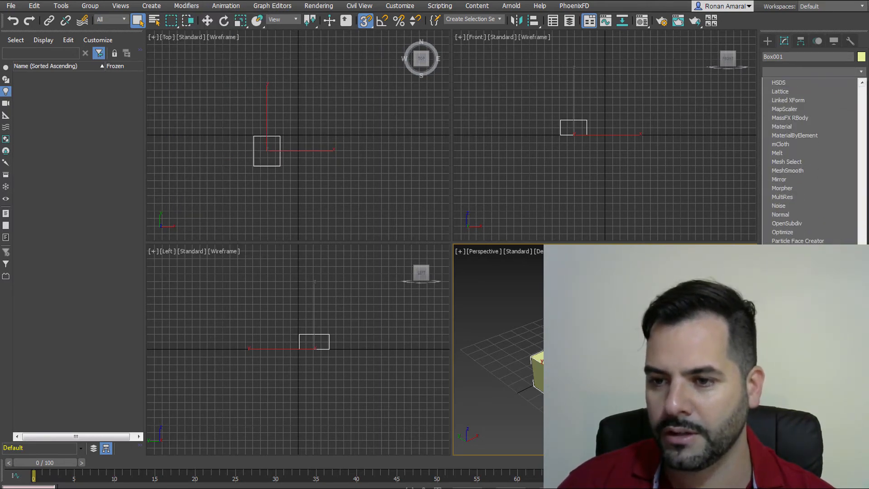
left_click(783, 276)
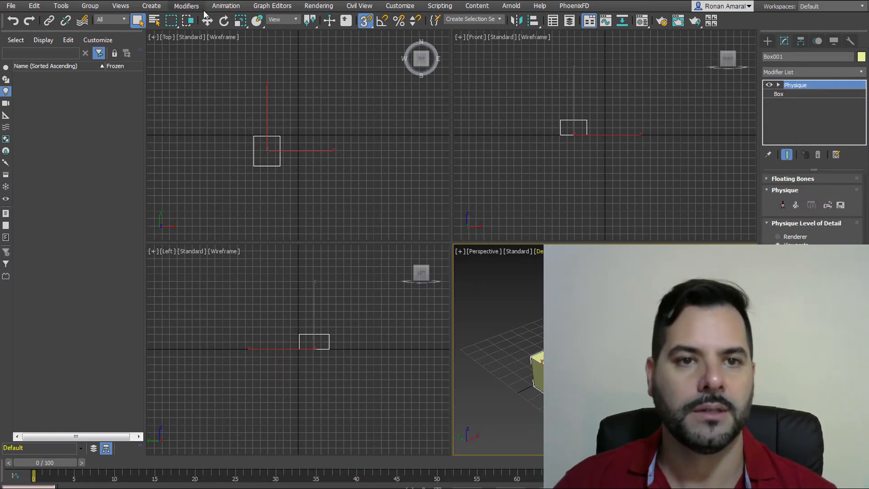
- Look over the animation commands, the graph editors and the rendering commands
left_click(225, 5)
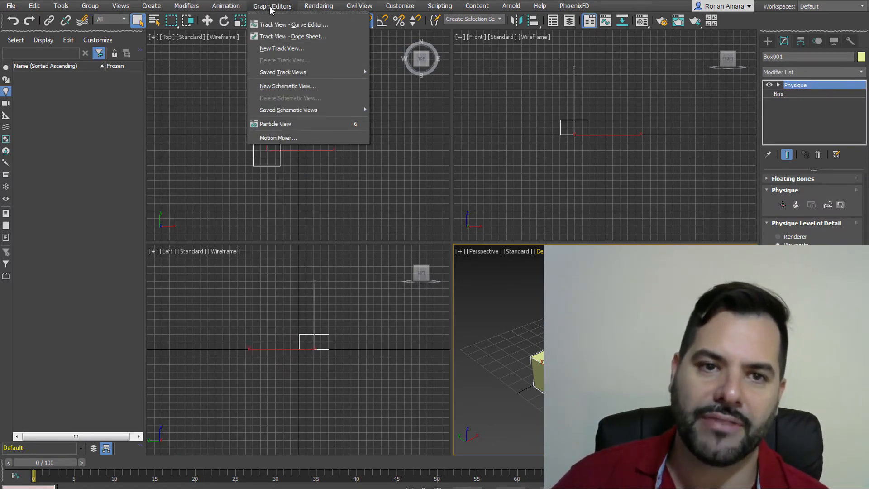
left_click(271, 6)
left_click(318, 6)
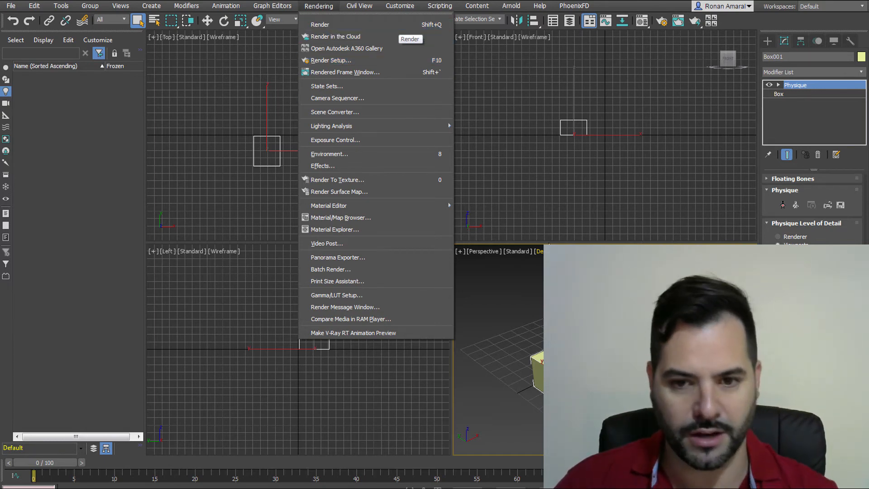
key("Escape")
- Start a test render of the Perspective view, cancel it and close the V-Ray frame buffer
key("shift+q")
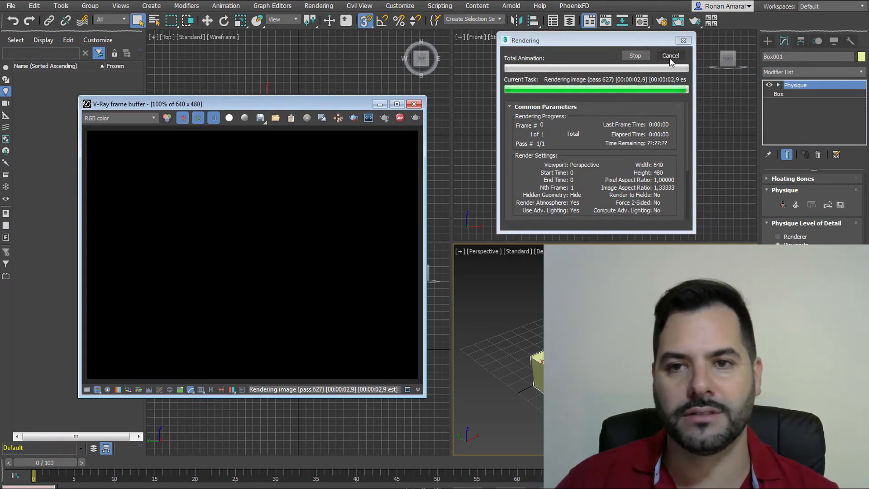
left_click(669, 58)
left_click(414, 103)
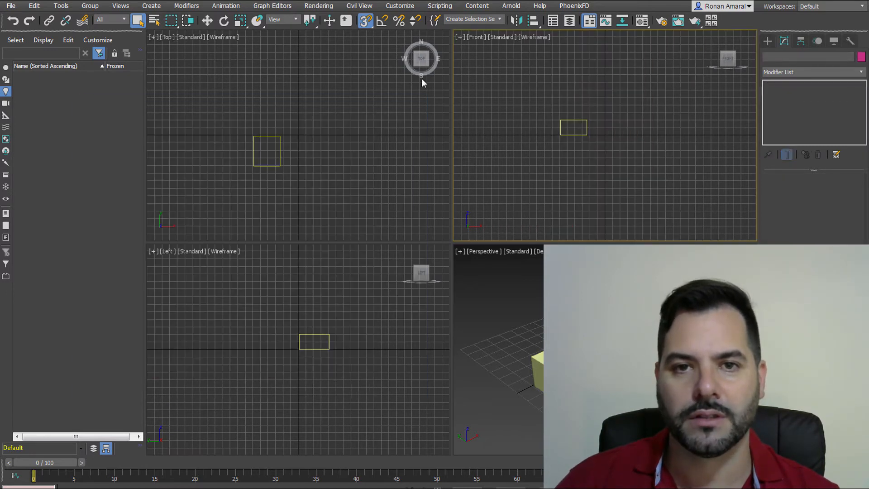
- Examine the rendering commands, including Environment, Material Editor and Gamma/LUT Setup
left_click(400, 6)
mouse_move(436, 9)
mouse_move(318, 6)
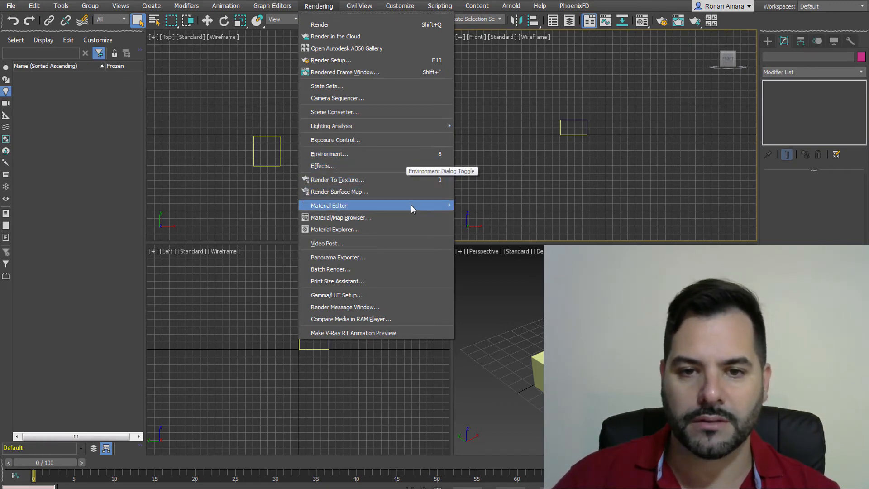
mouse_move(411, 204)
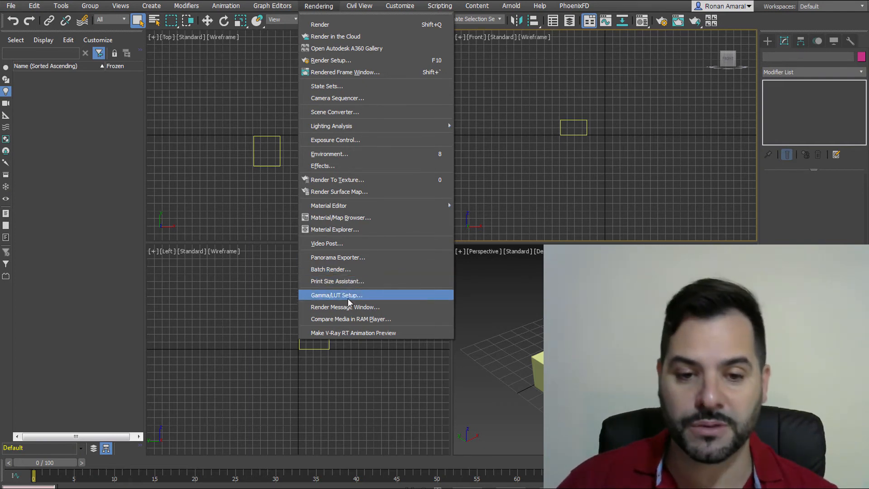
- Examine the keyboard shortcut list and the load and save options in Customize User Interface, and close it
left_click(393, 7)
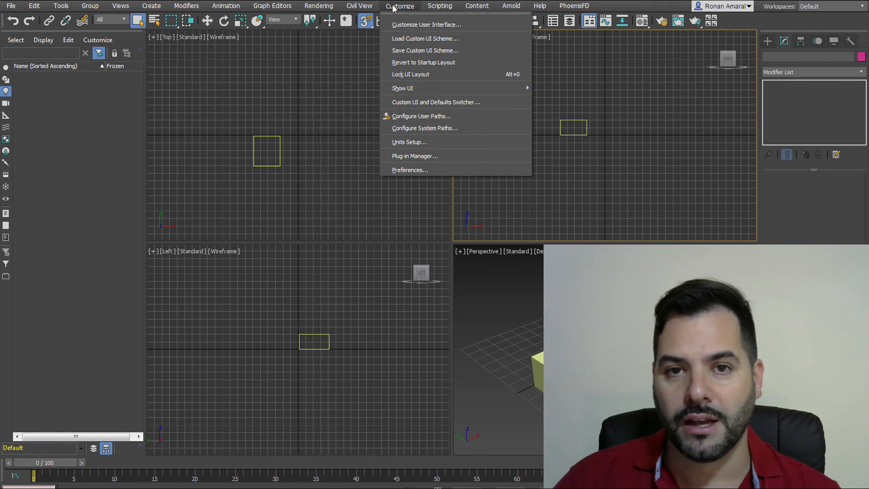
left_click(452, 25)
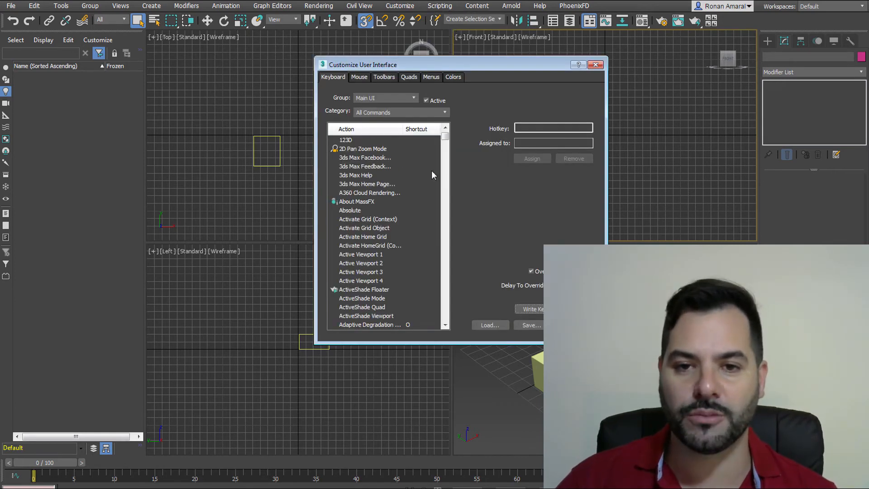
left_click_drag(445, 136, 452, 118)
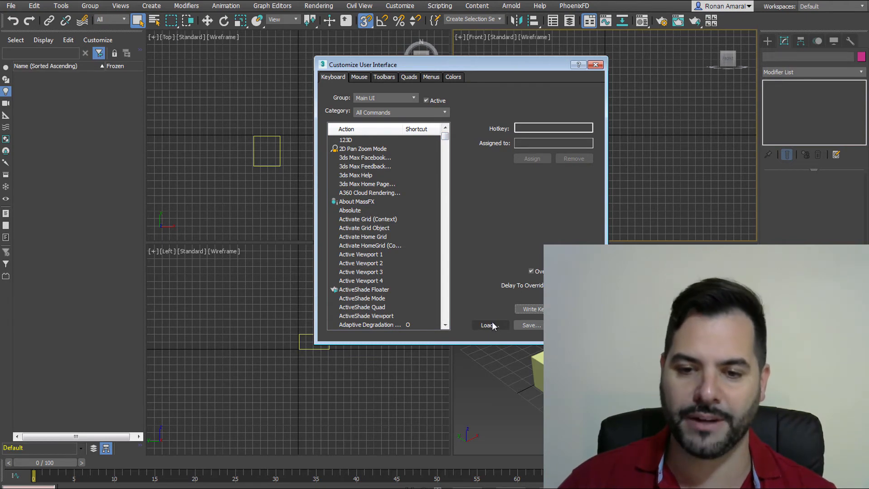
left_click(595, 65)
- Examine the General, Files, Viewports, Interaction Mode, and Gamma and LUT settings in the program preferences
left_click(399, 6)
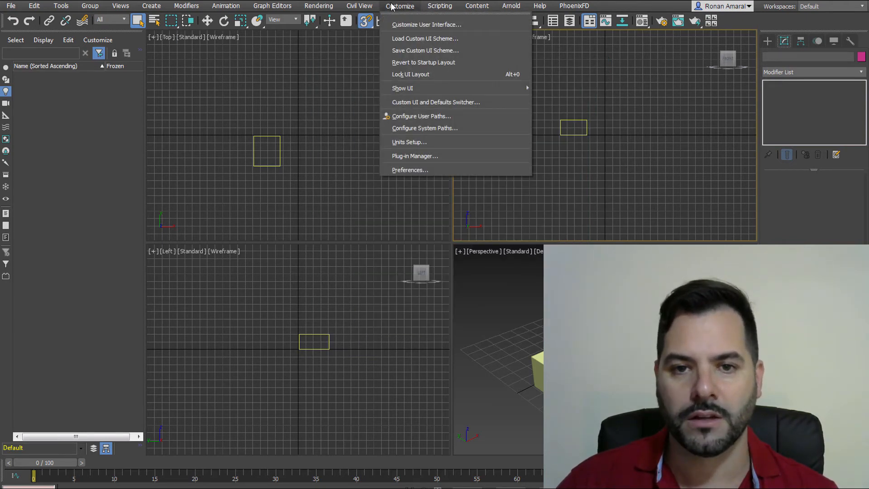
left_click(425, 170)
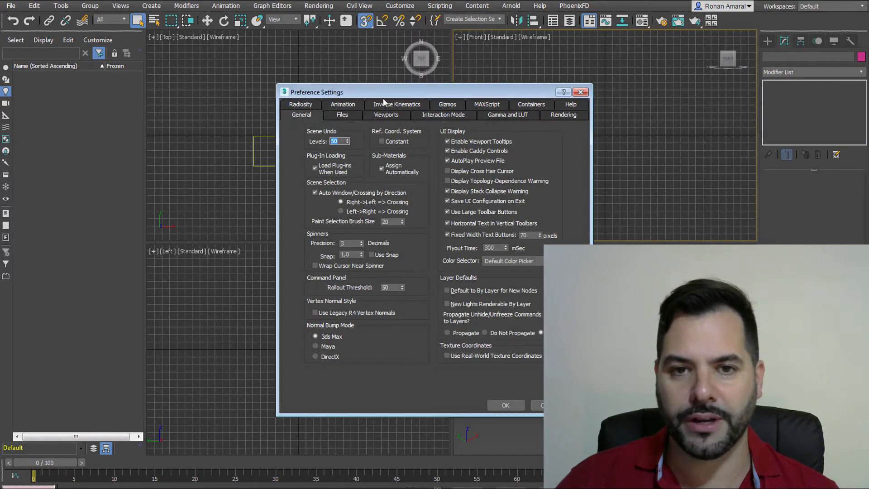
left_click_drag(383, 96, 406, 96)
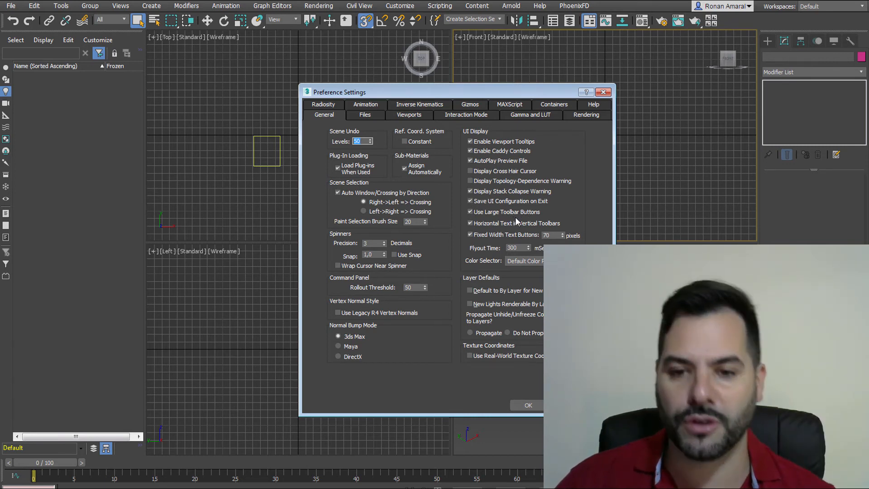
left_click(377, 116)
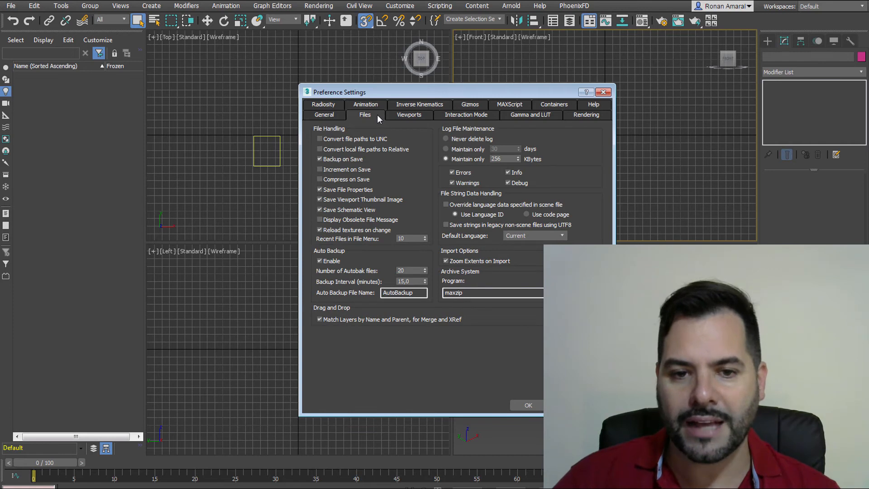
left_click(406, 116)
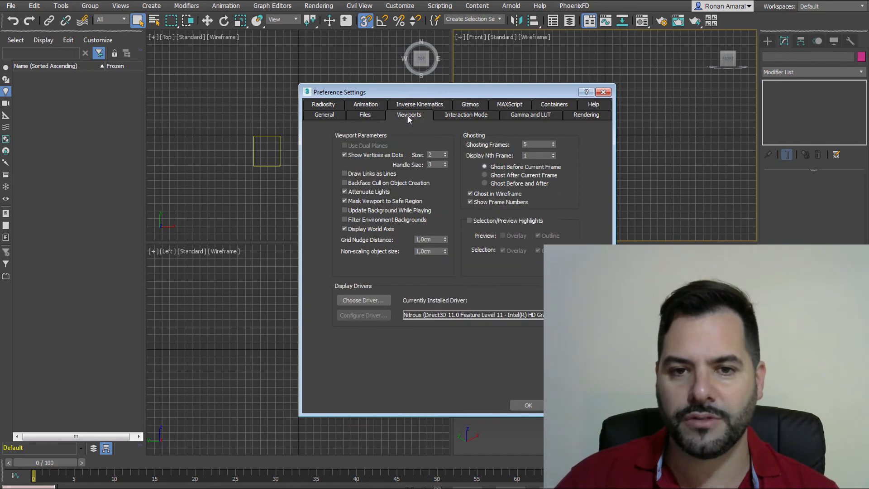
left_click(460, 118)
left_click(537, 117)
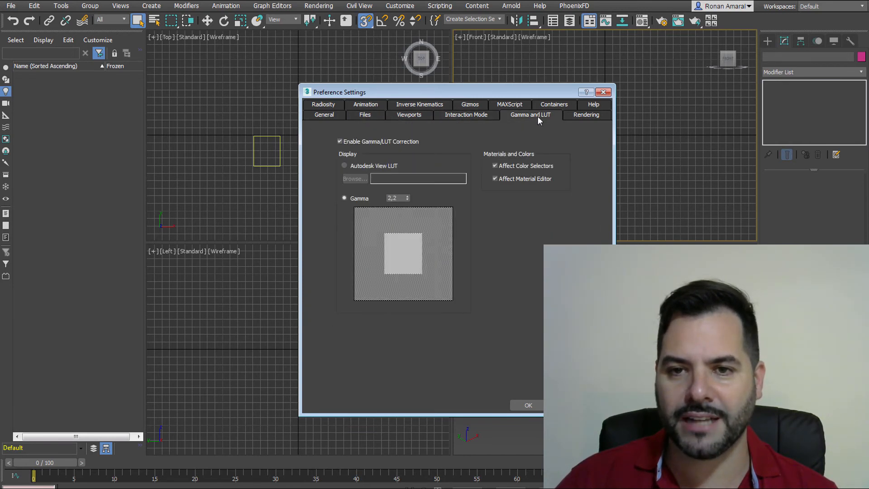
- Examine the Animation, MAXScript, Containers and Gizmos settings in the preferences
left_click(364, 106)
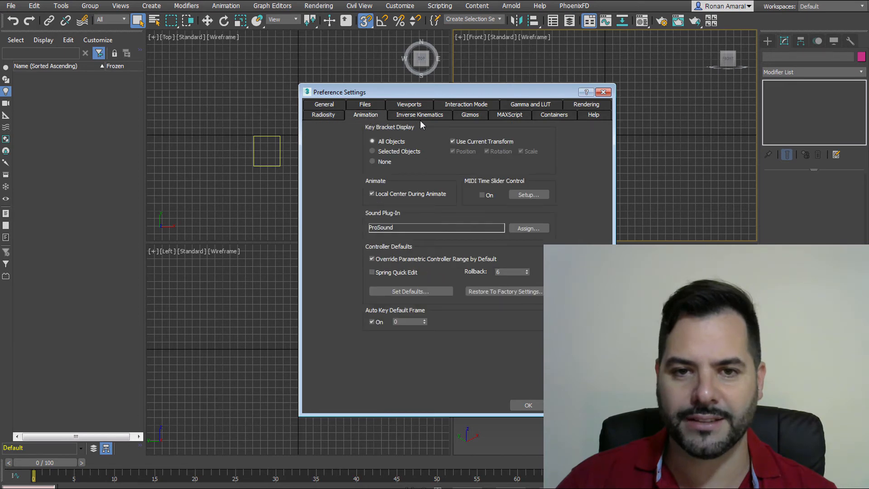
left_click(473, 118)
left_click(507, 114)
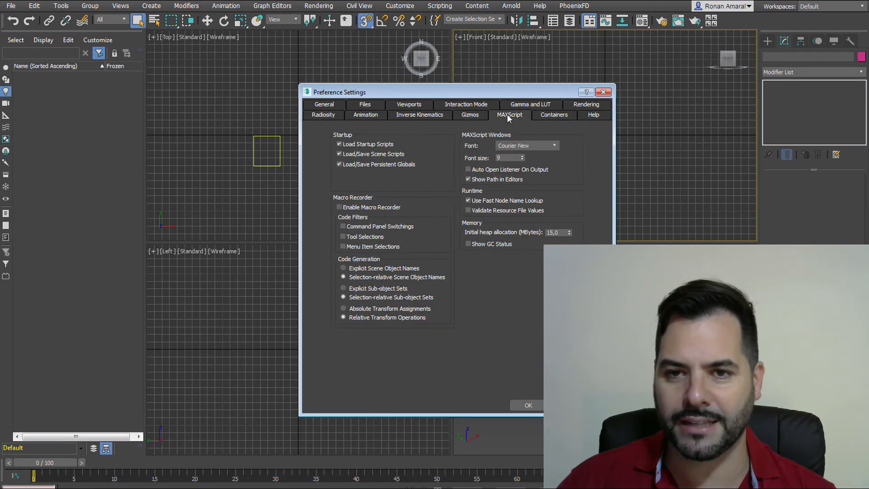
left_click(550, 116)
left_click(473, 117)
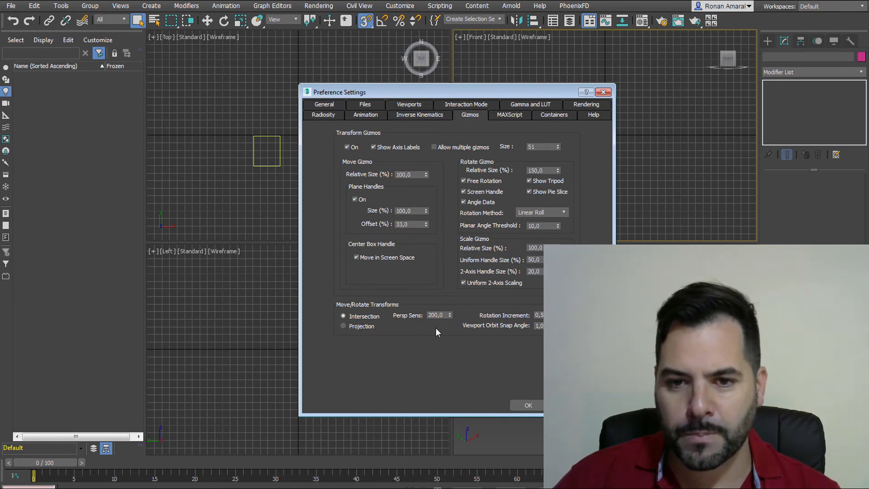
- Examine the General preferences and the Auto Backup interval in the Files preferences
left_click(368, 116)
left_click(324, 115)
left_click(323, 105)
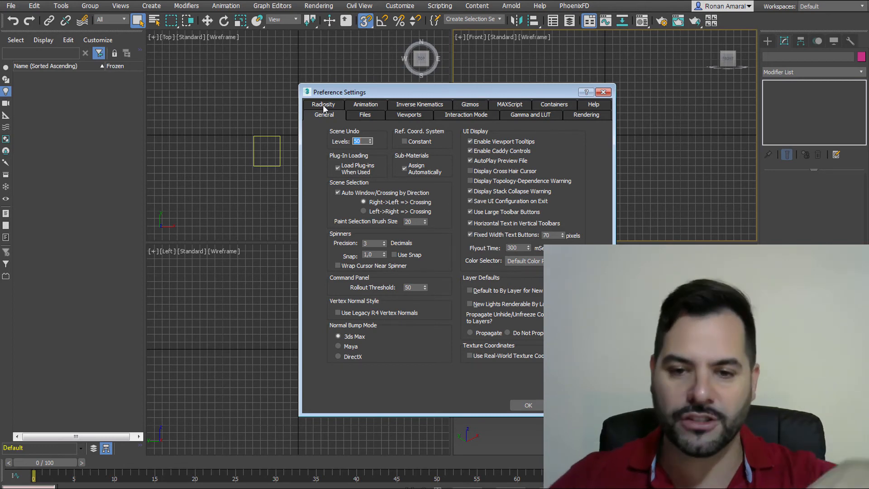
left_click(366, 115)
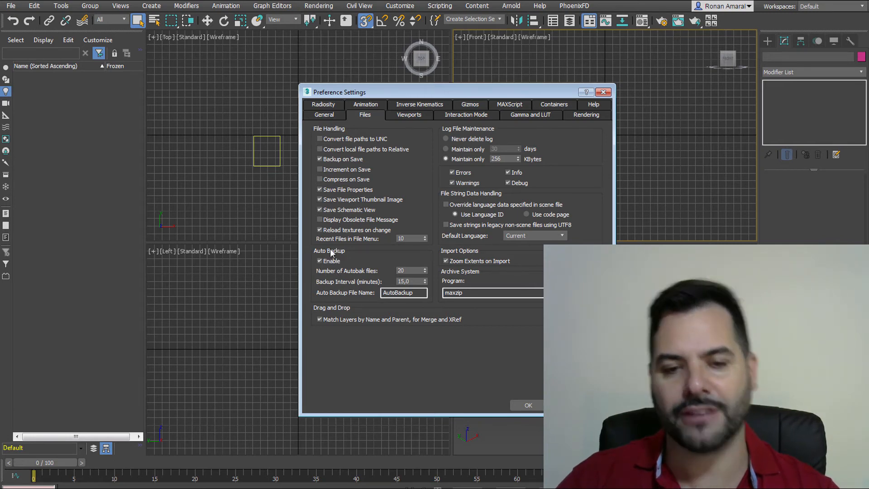
double_click(408, 281)
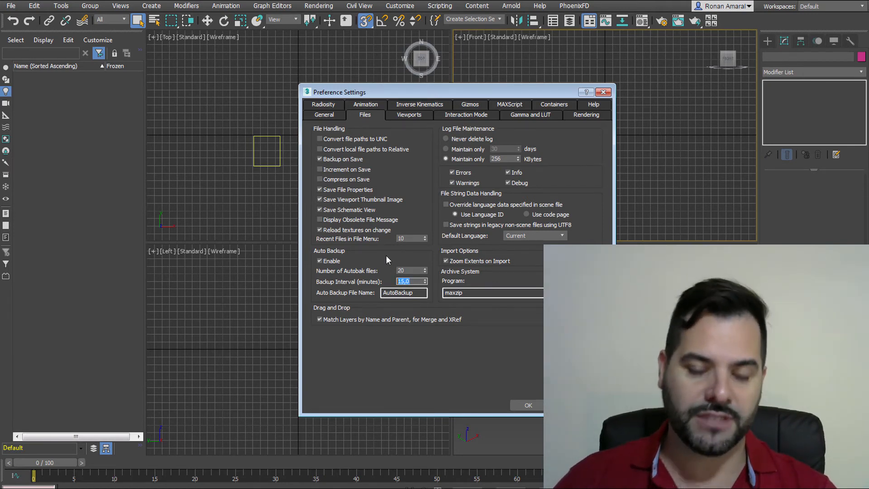
- Switch to Windows Explorer, open the autoback folder inside Documents\3dsMax, and sort the backup files by date modified
key("super+e")
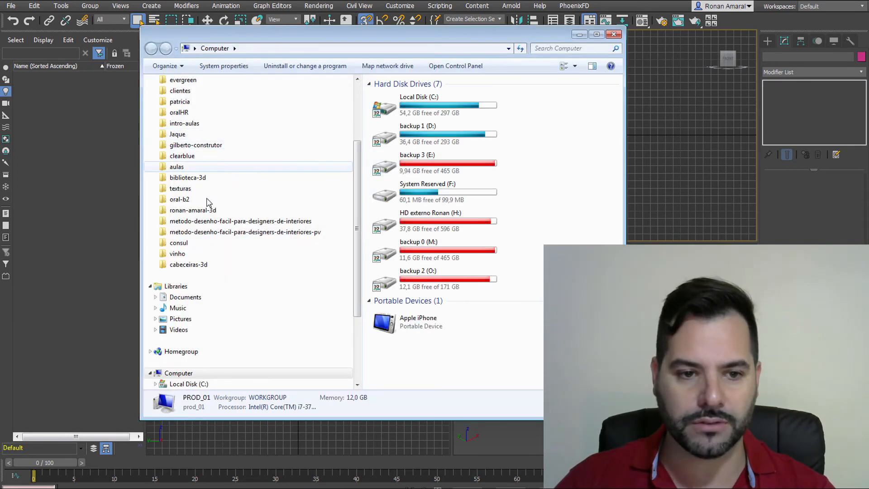
left_click(232, 297)
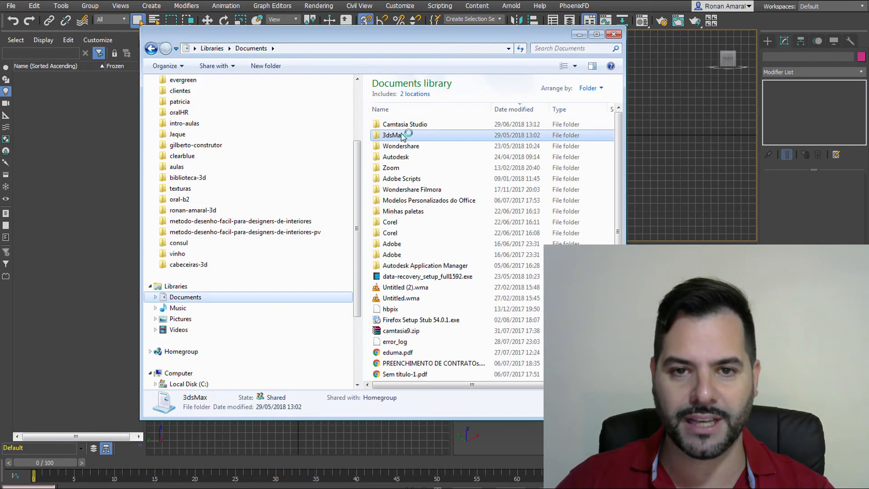
double_click(403, 135)
double_click(402, 124)
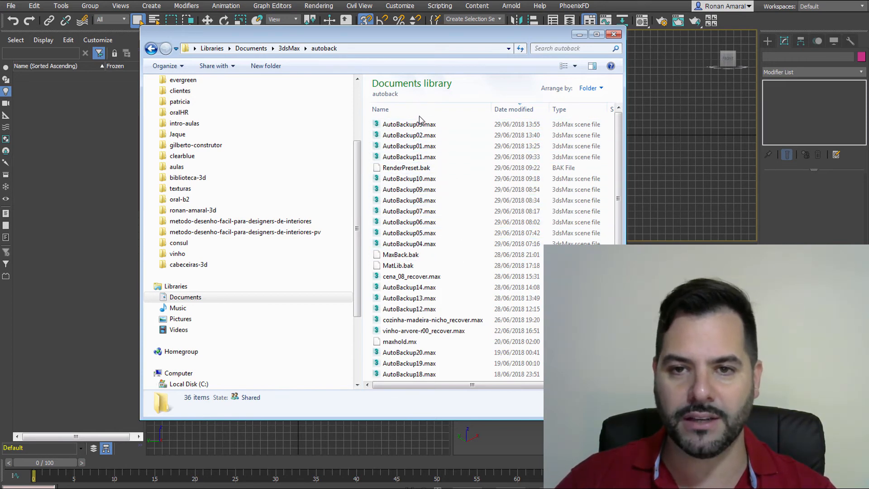
left_click(502, 110)
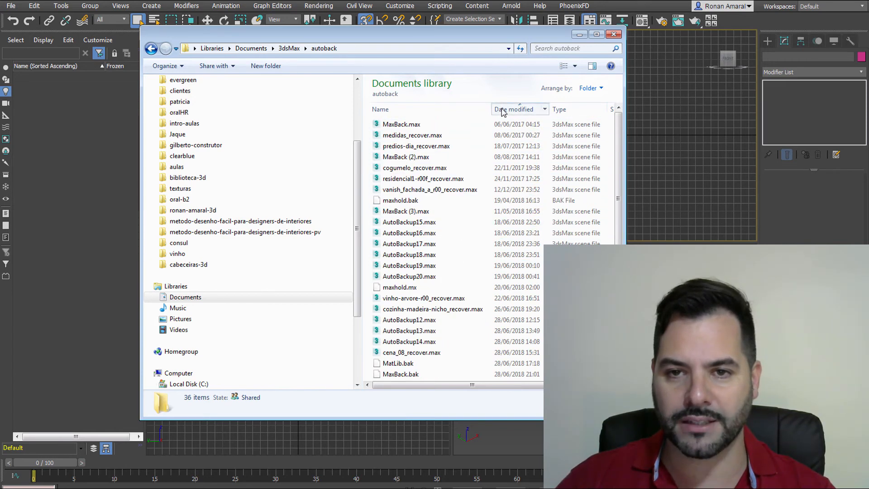
left_click(502, 109)
- Return to the Files preferences in 3ds Max and examine the backup interval and the number of Autobak files
left_click(424, 143)
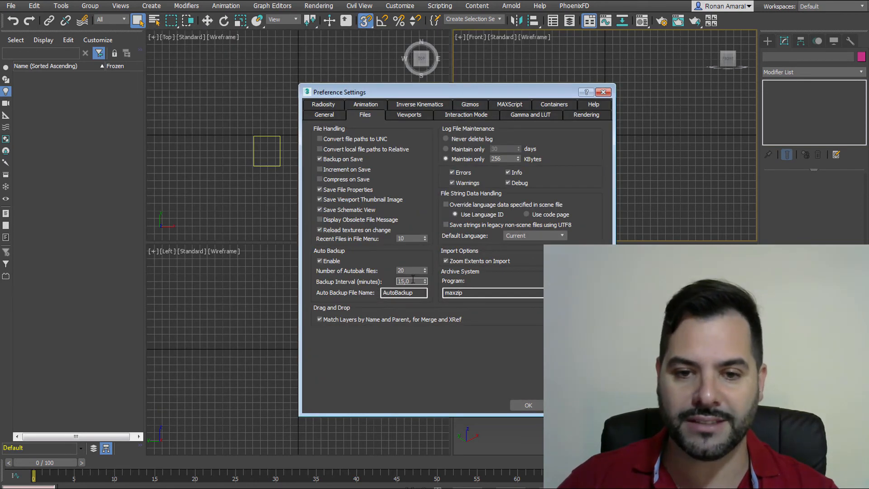
double_click(417, 281)
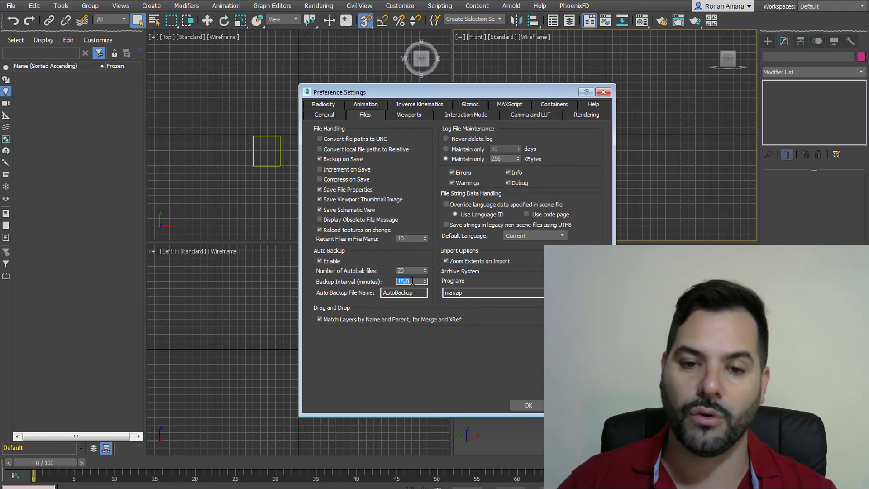
double_click(404, 270)
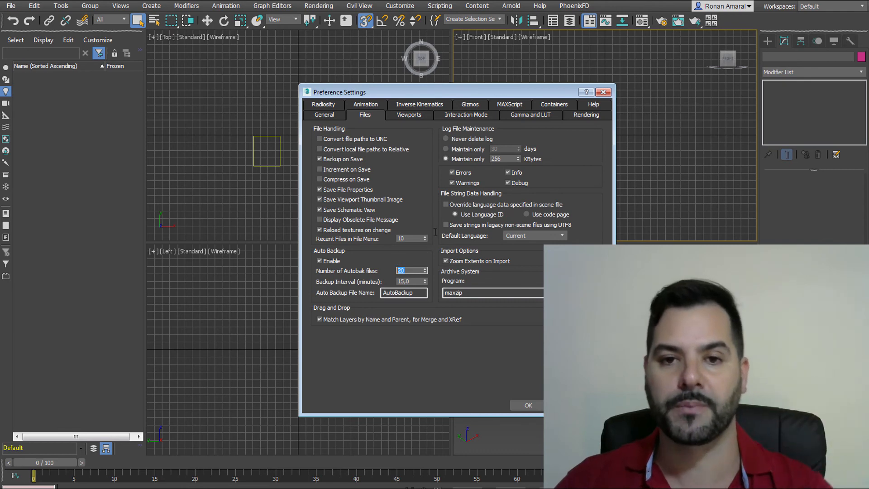
- Enable Selection/Preview Highlights in the Viewports preferences, apply it, and check the highlight by selecting the box in the Perspective view
left_click(424, 113)
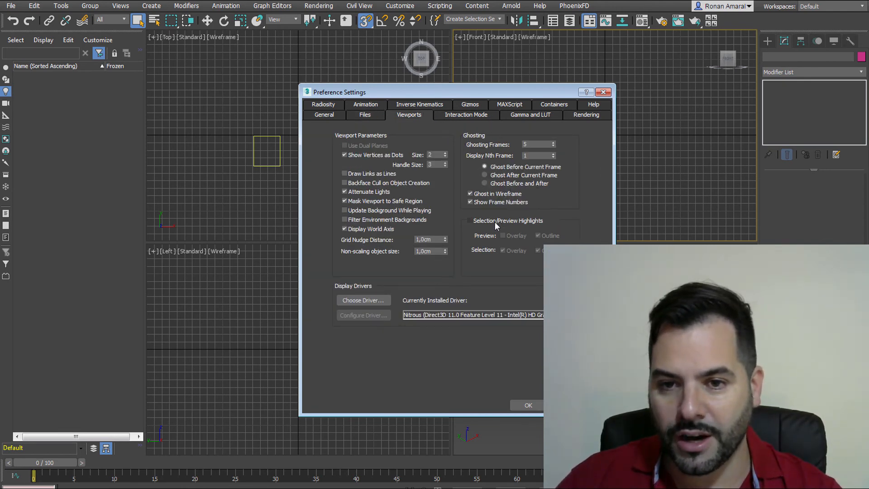
left_click(469, 221)
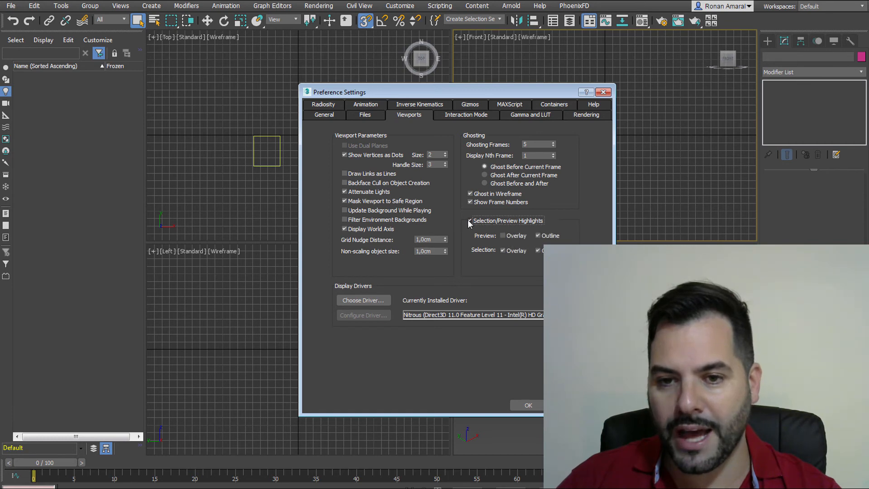
left_click(528, 405)
left_click(633, 403)
left_click(574, 375)
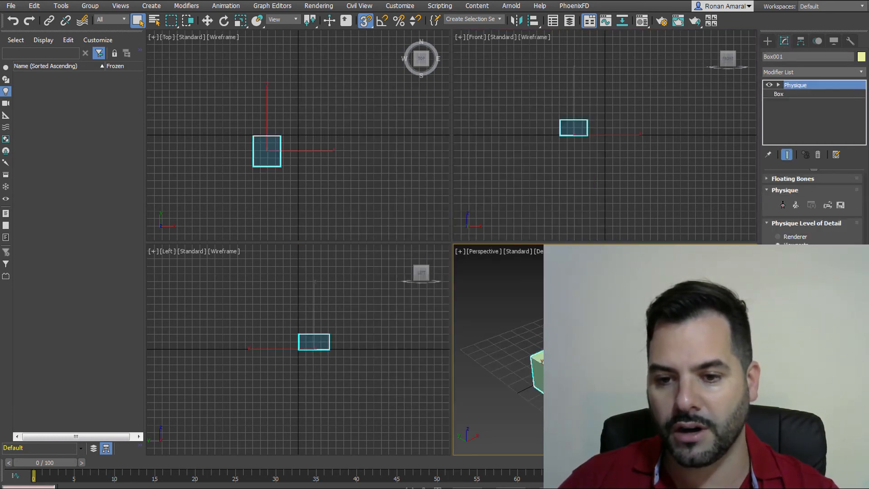
left_click(633, 403)
left_click(574, 376)
key("z")
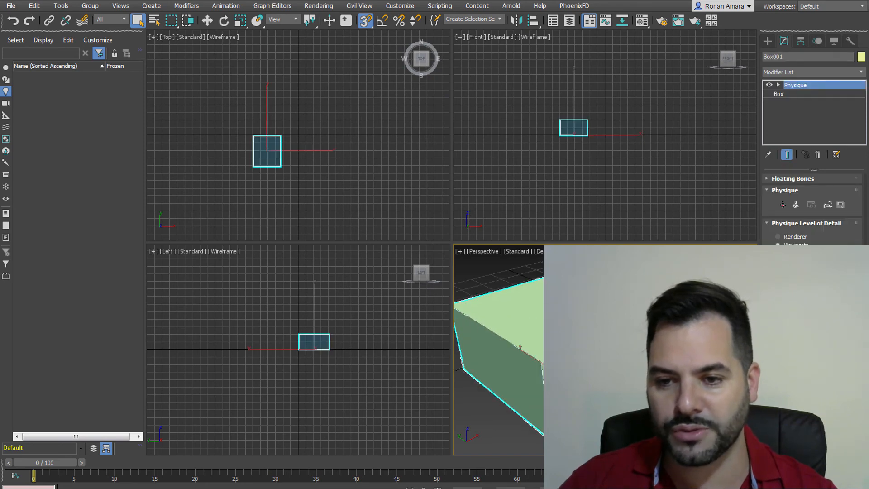
- Turn off Selection/Preview Highlights in the Viewports preferences, look over the Rendering settings, and apply the preferences
left_click(389, 6)
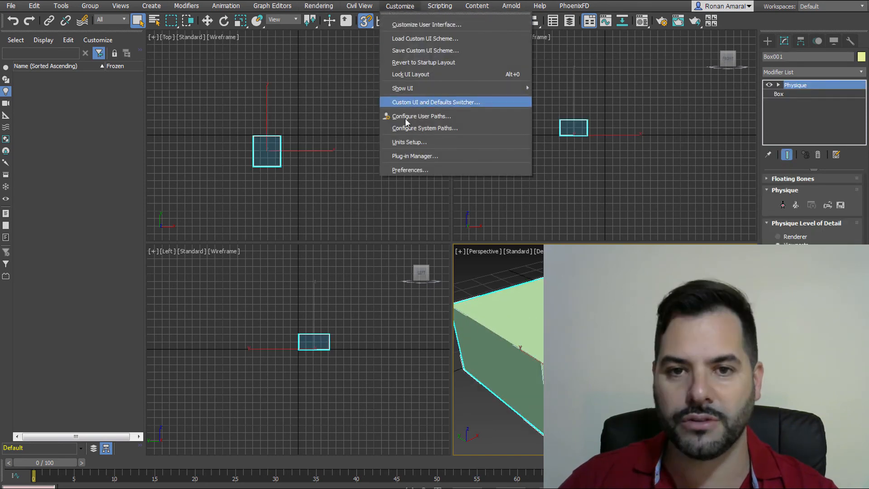
left_click(427, 169)
left_click(453, 223)
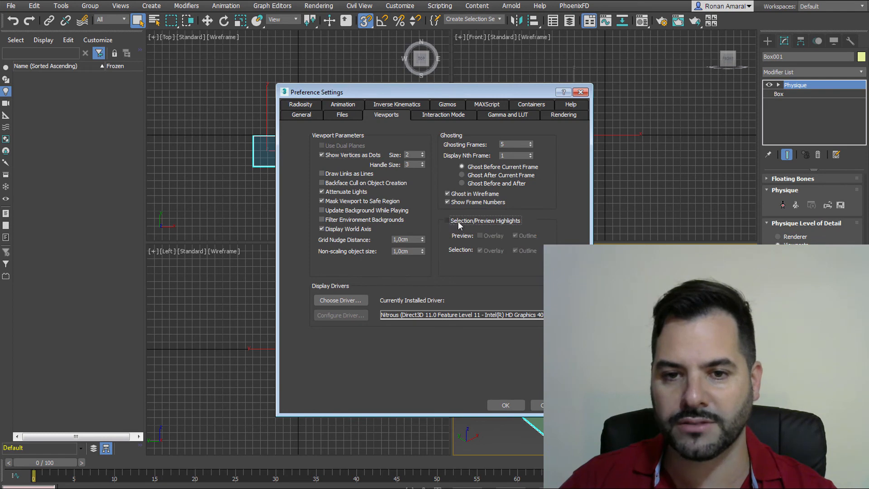
left_click(445, 116)
left_click(508, 115)
left_click(568, 115)
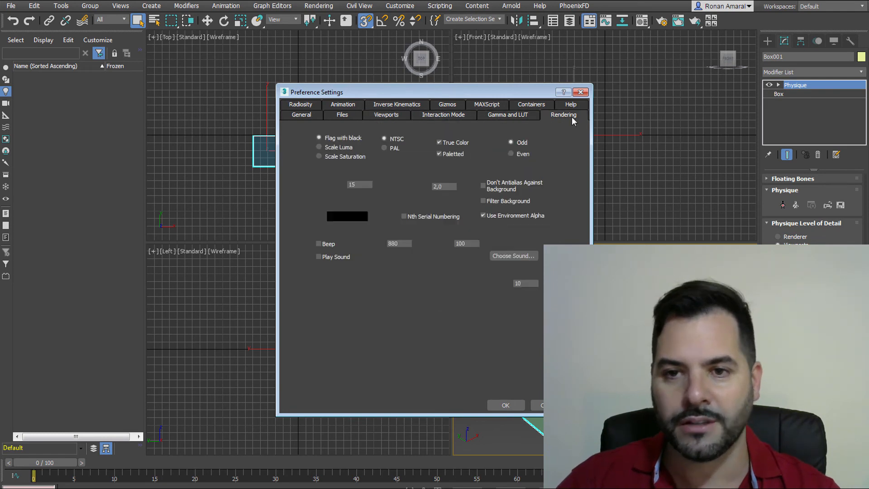
left_click(505, 405)
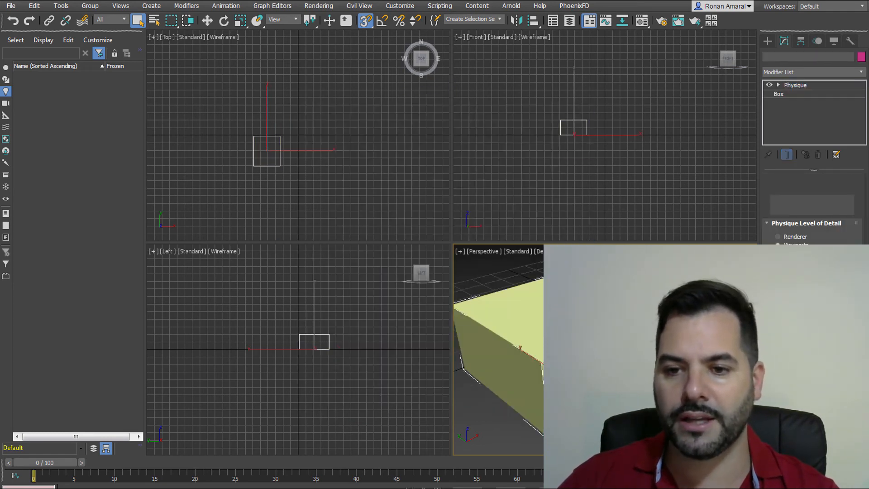
left_click(410, 6)
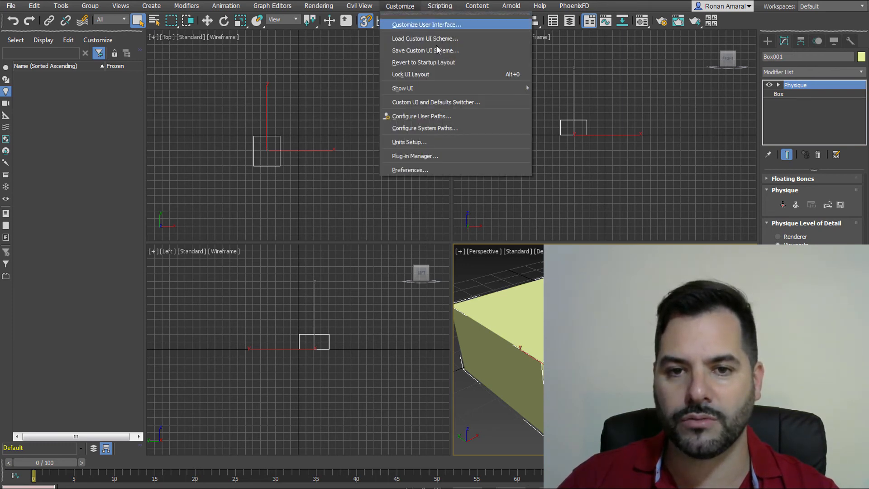
left_click(471, 6)
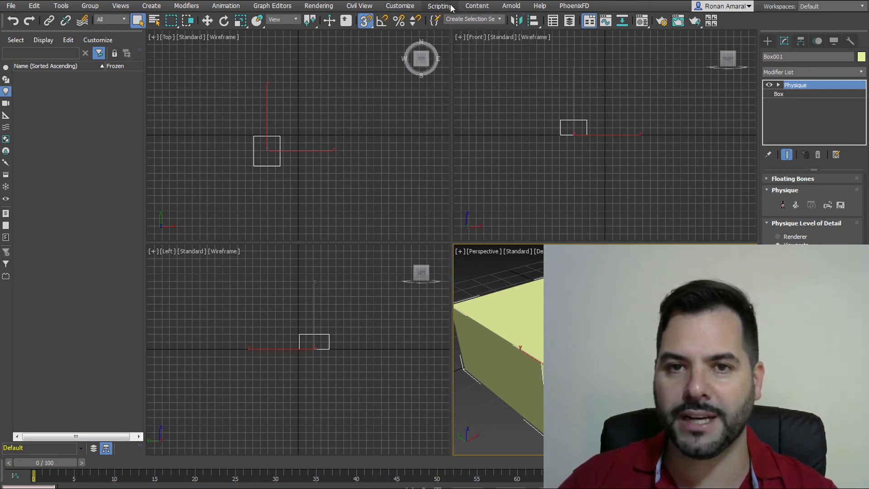
left_click(451, 6)
left_click(684, 141)
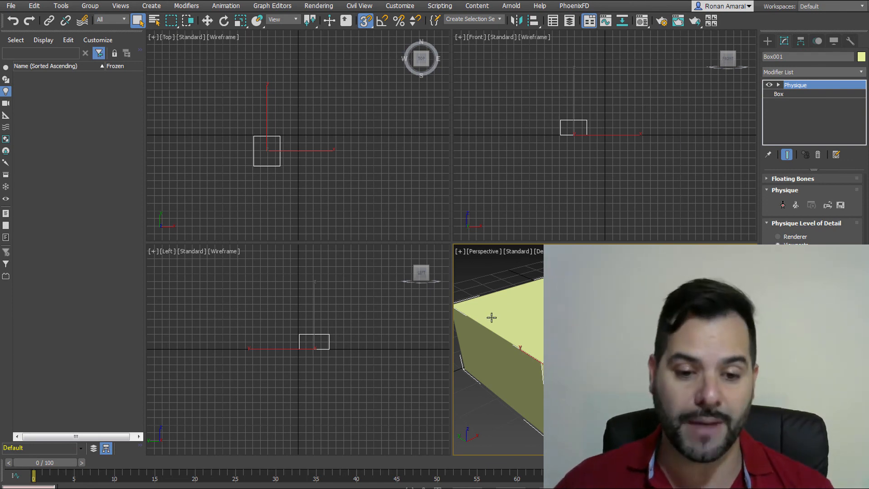
- Switch to Windows Explorer to look at the chair modeling lesson in the aulas folder, and return to 3ds Max with nothing selected
left_click(306, 481)
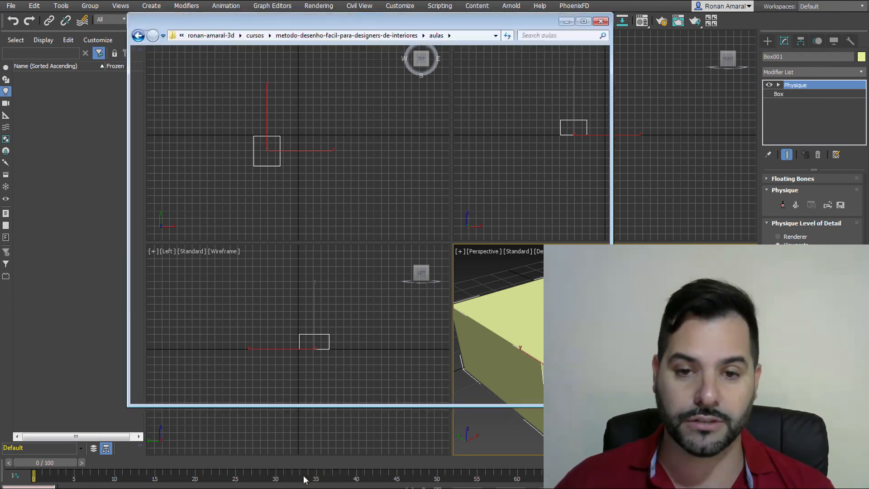
left_click(464, 233)
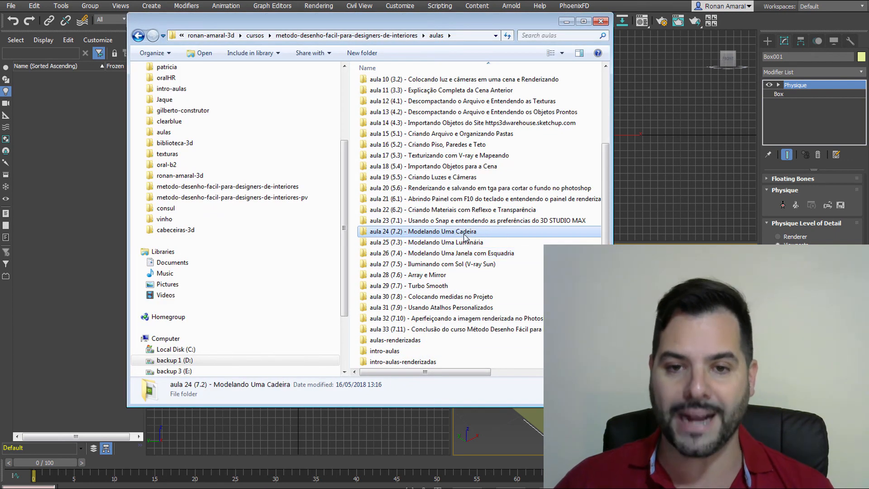
left_click(670, 205)
left_click(669, 206)
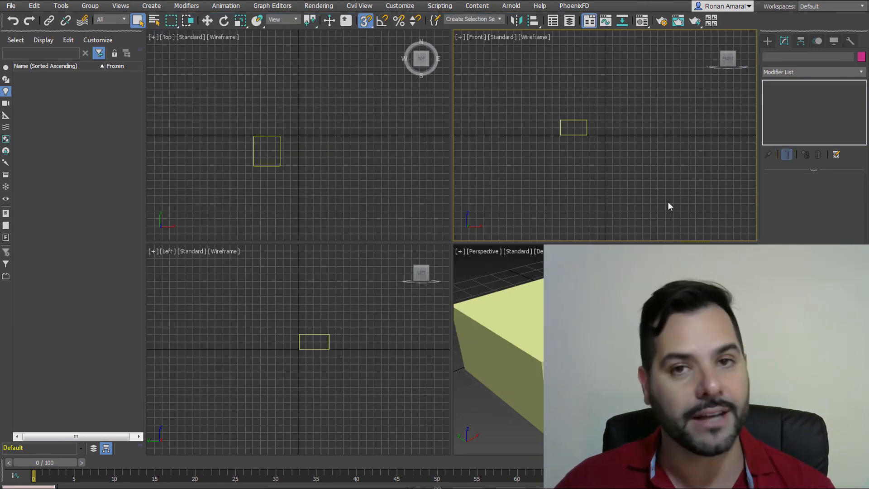